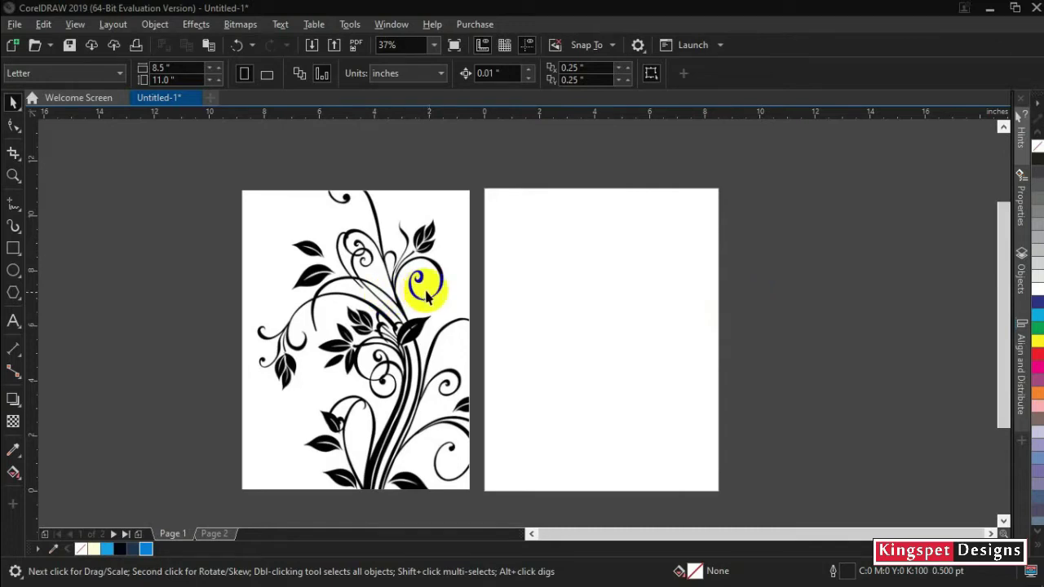
- Scale the floral image down to about 5.4 by 7.2 inches and move it farther left of the page
left_click(425, 313)
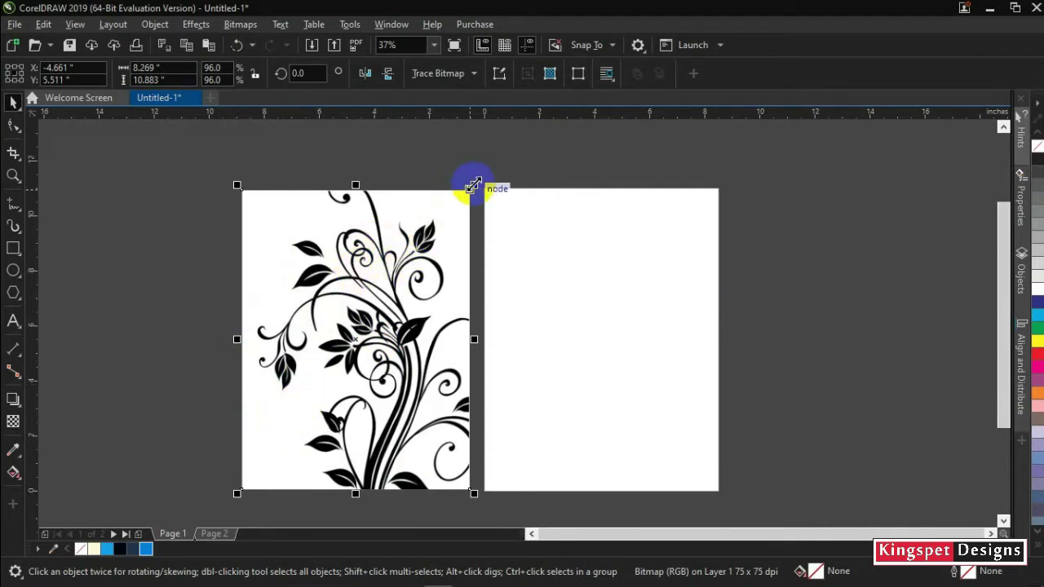
left_click_drag(474, 186, 391, 293)
left_click_drag(319, 396, 285, 340)
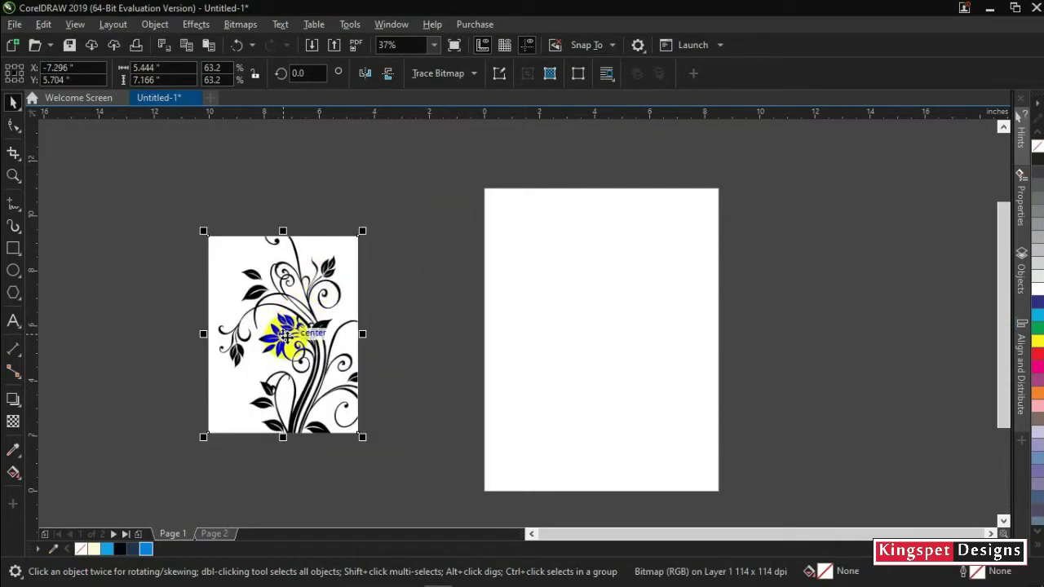
left_click(653, 324)
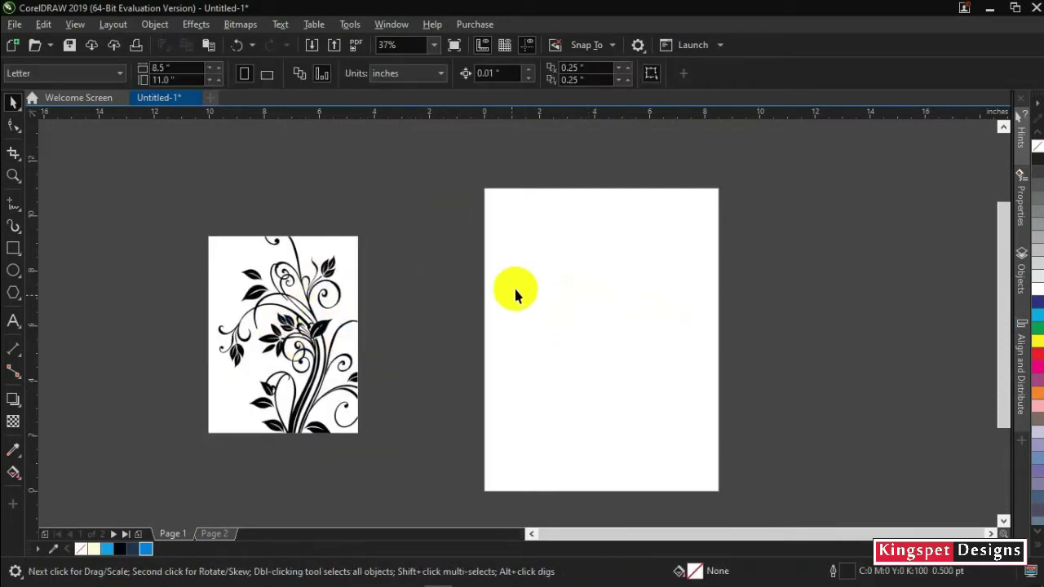
- Change the page to landscape orientation, and shrink the floral image so it sits fully in view beside the page
left_click(268, 74)
left_click(168, 230)
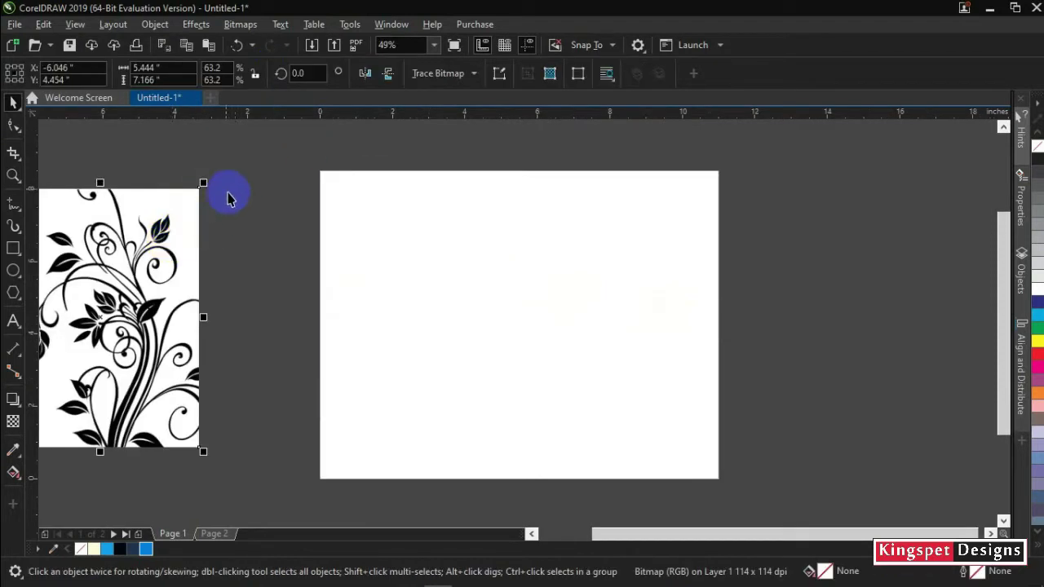
left_click_drag(204, 183, 164, 226)
left_click_drag(110, 334, 206, 331)
left_click(412, 322)
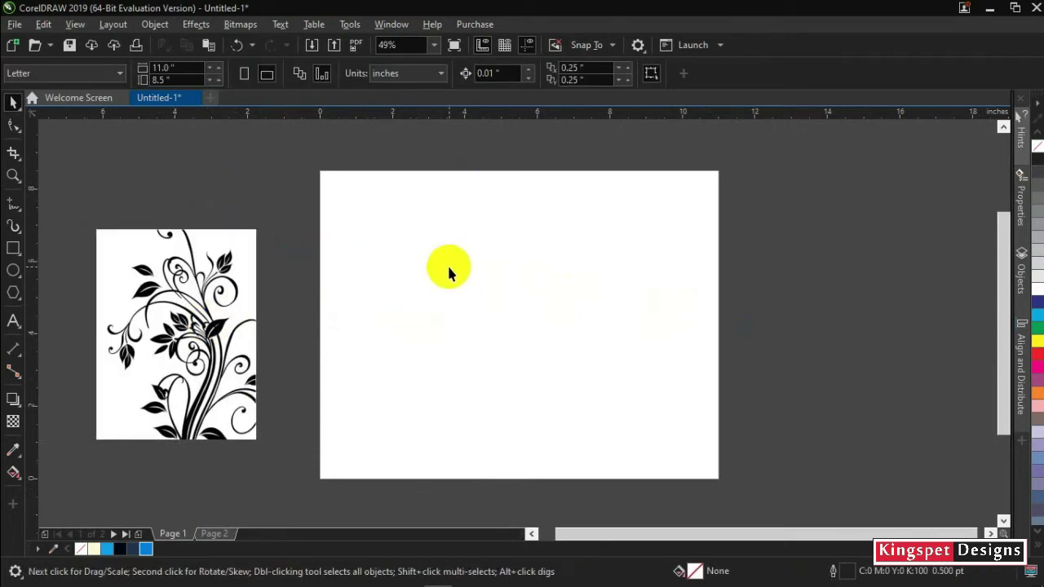
- Set the page size to A4 in landscape orientation
left_click(104, 75)
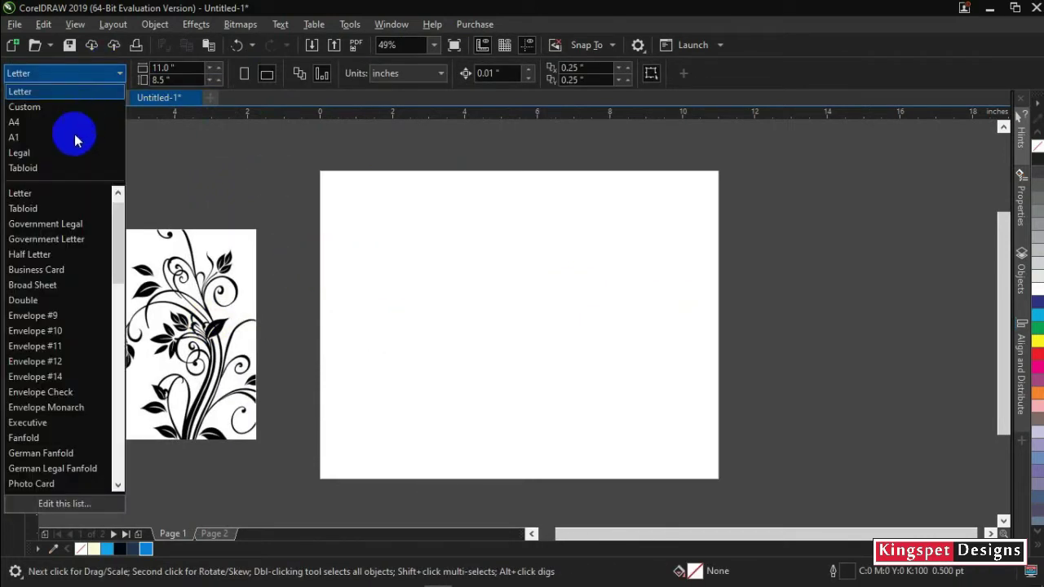
left_click(230, 151)
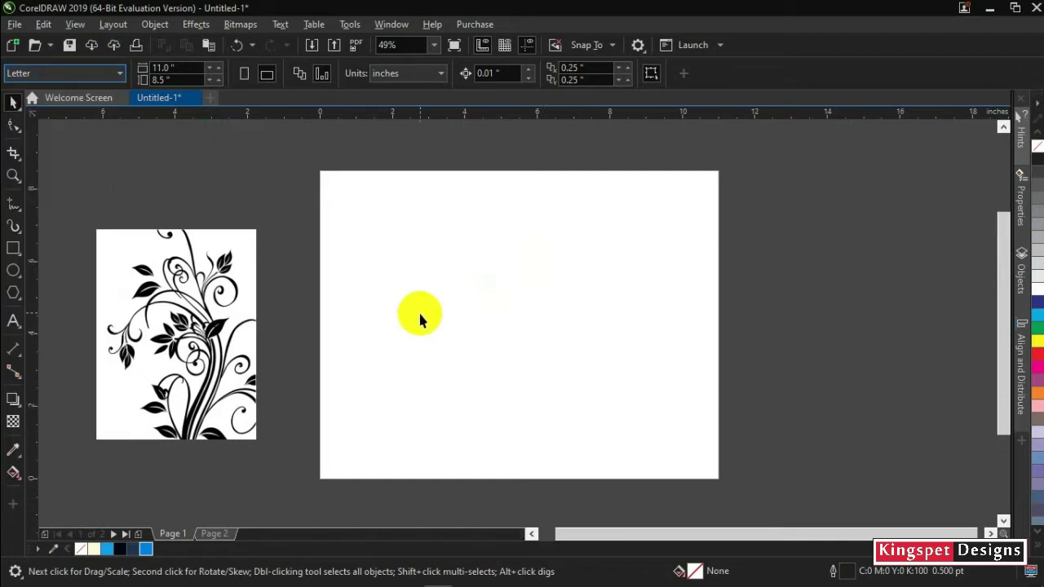
left_click(99, 77)
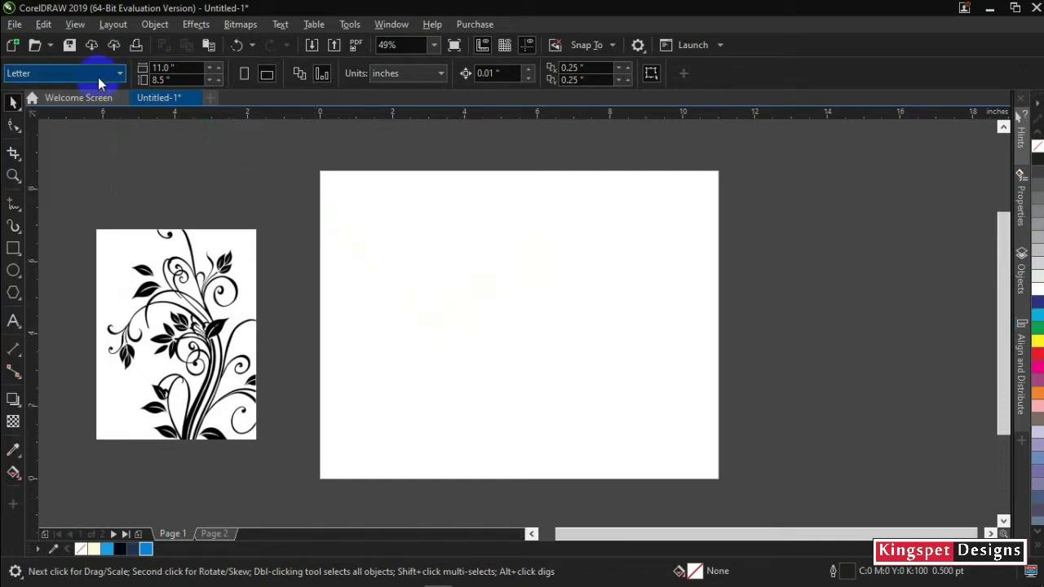
left_click(98, 81)
left_click(78, 127)
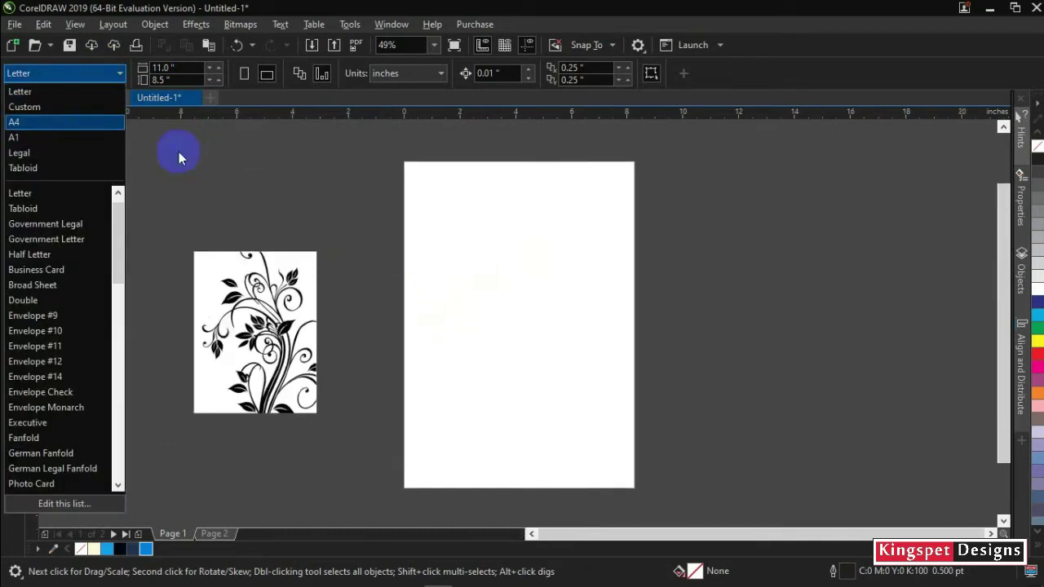
left_click(267, 74)
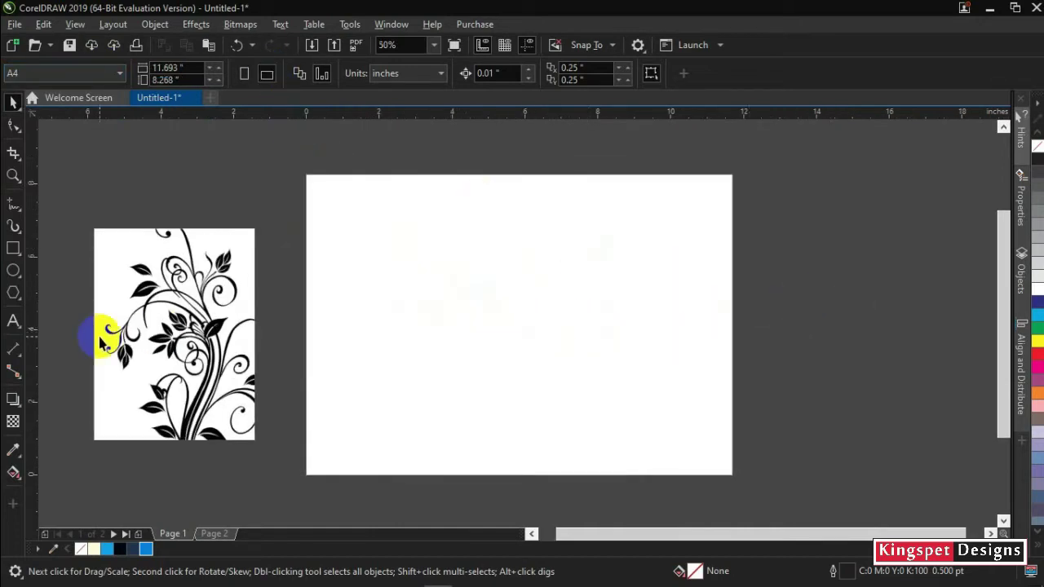
- Create a page-sized rectangle and apply an elliptical fountain fill to it
double_click(13, 248)
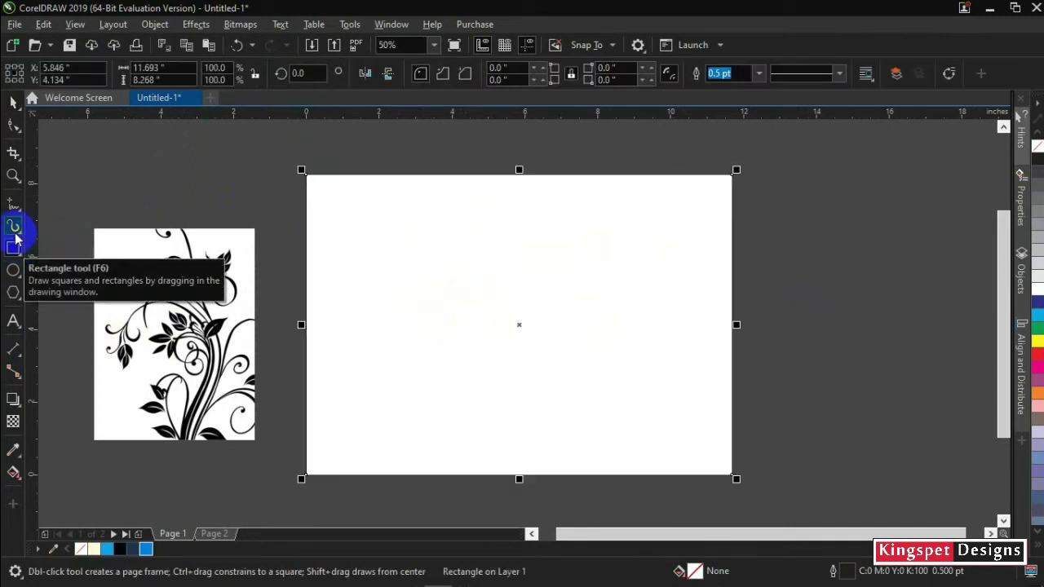
left_click(14, 103)
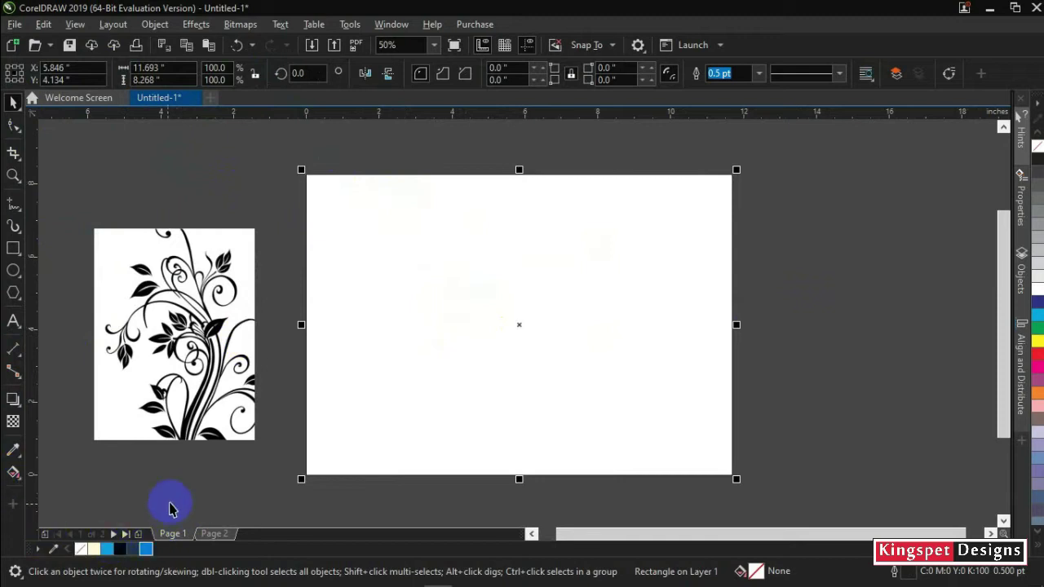
left_click(13, 473)
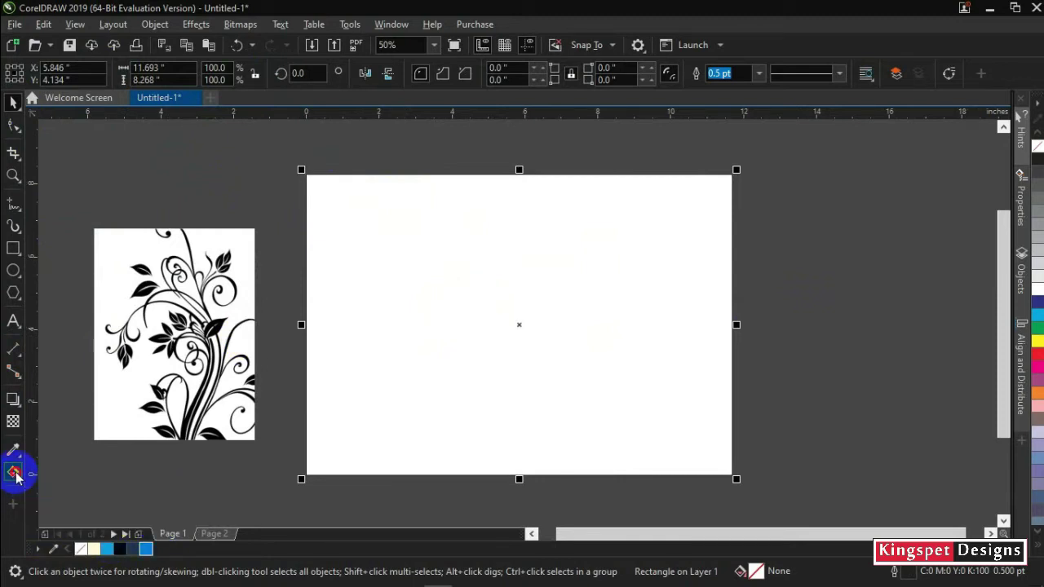
left_click(60, 74)
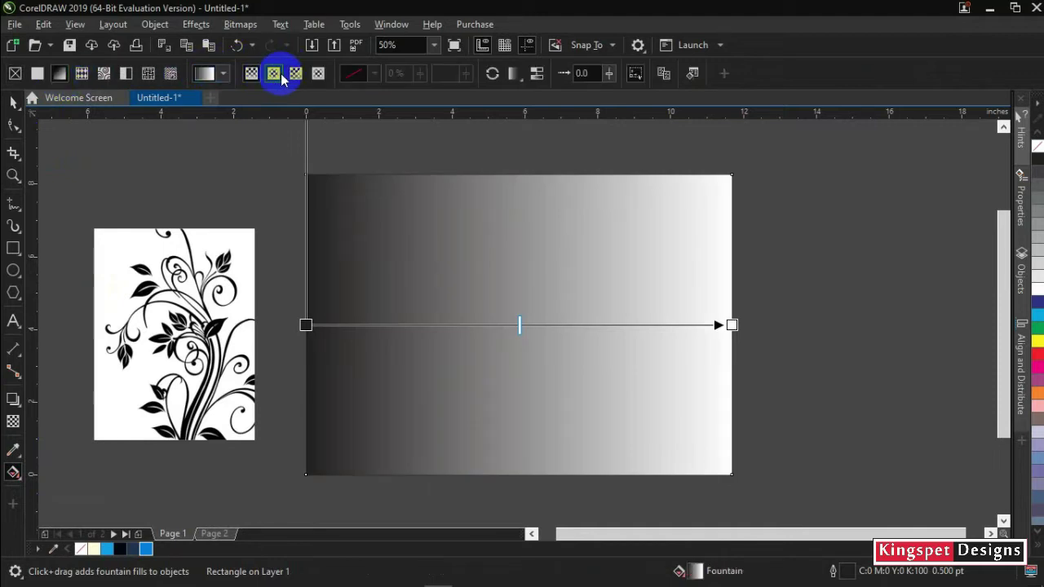
left_click(281, 74)
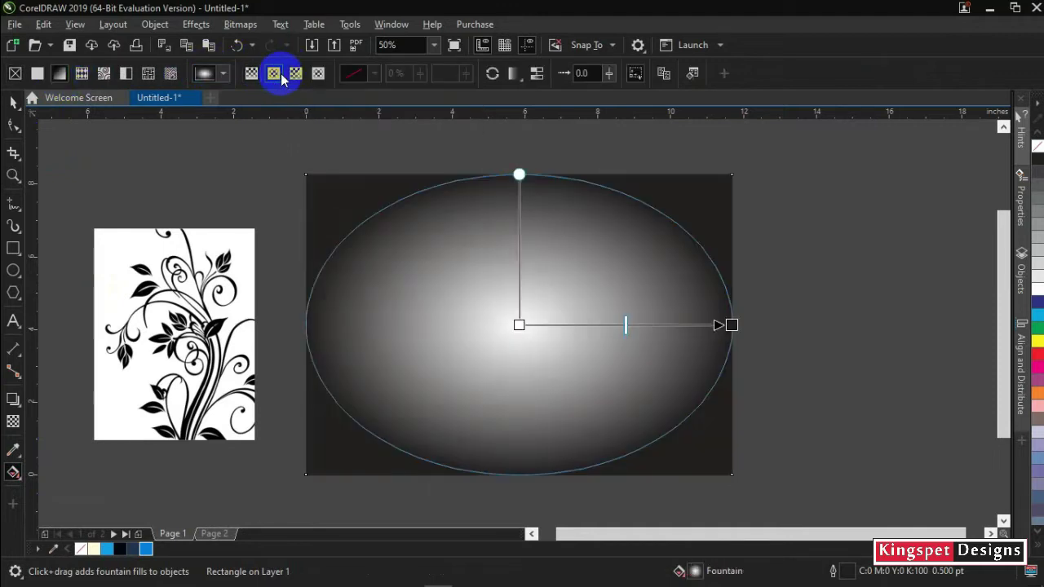
- Color the fountain fill's outer end near-black navy and its center light blue, using the document's colors
left_click(723, 342)
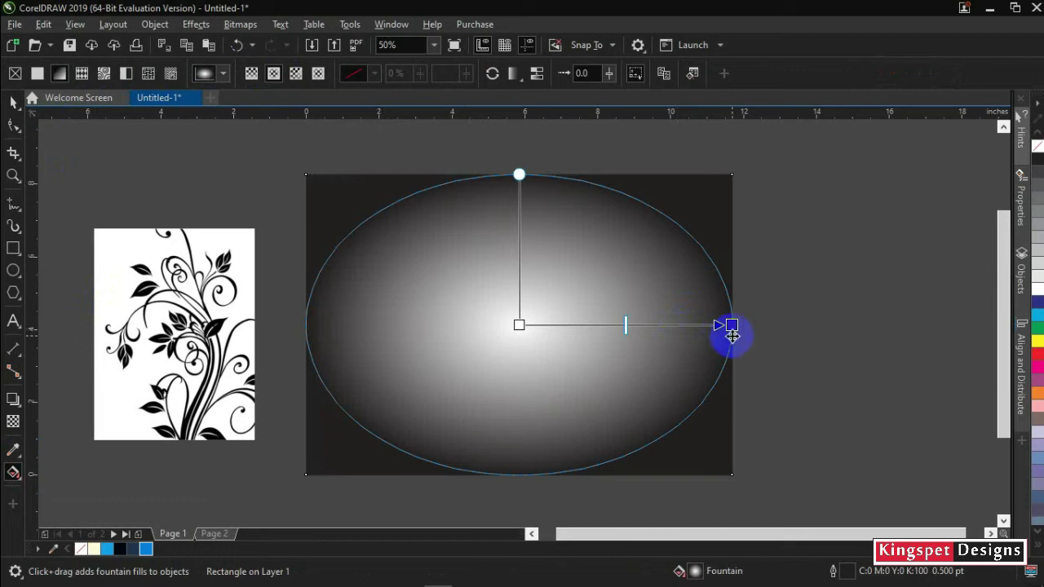
left_click(732, 325)
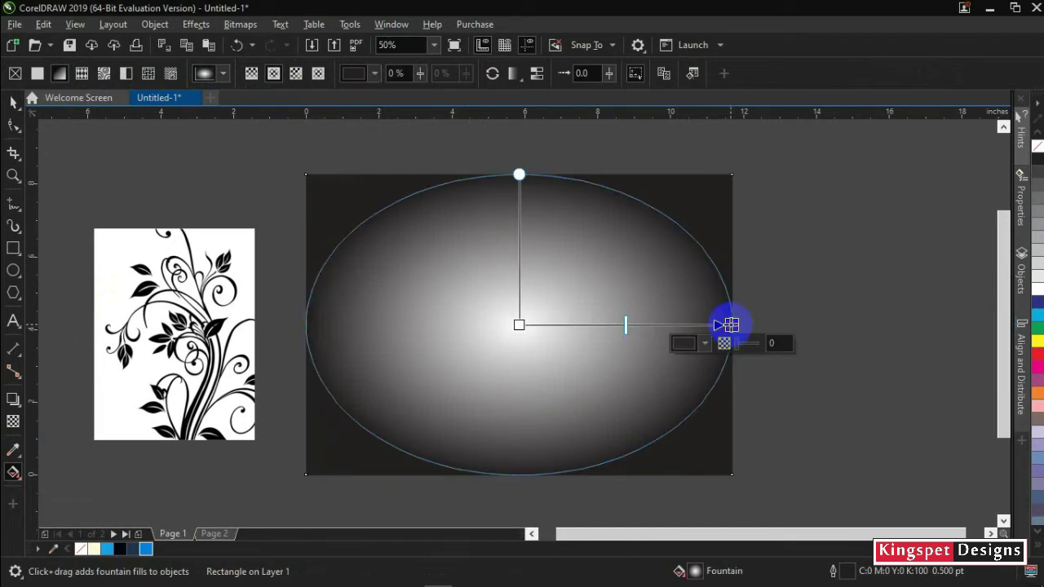
left_click(119, 549)
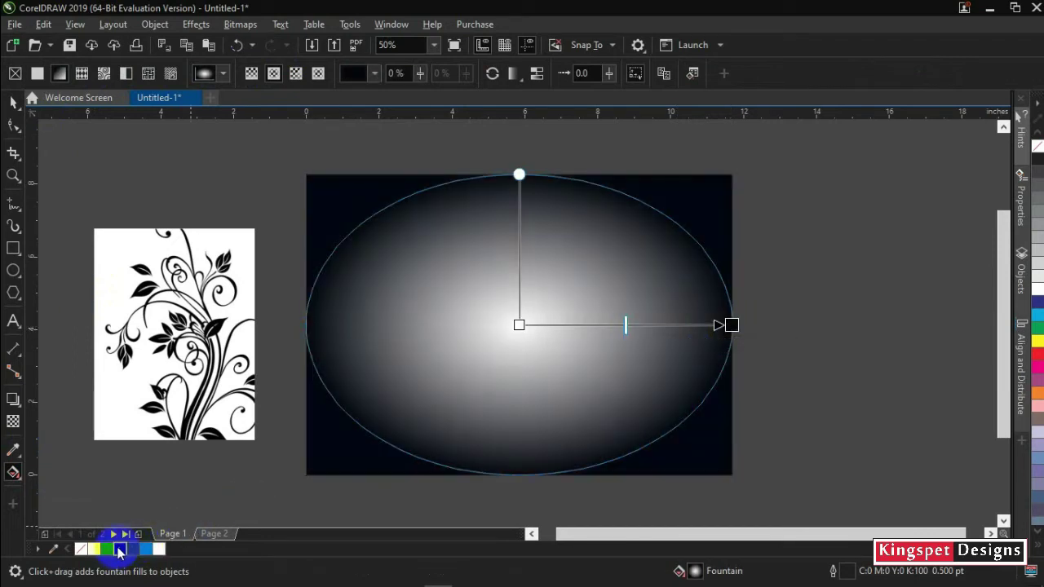
left_click(519, 326)
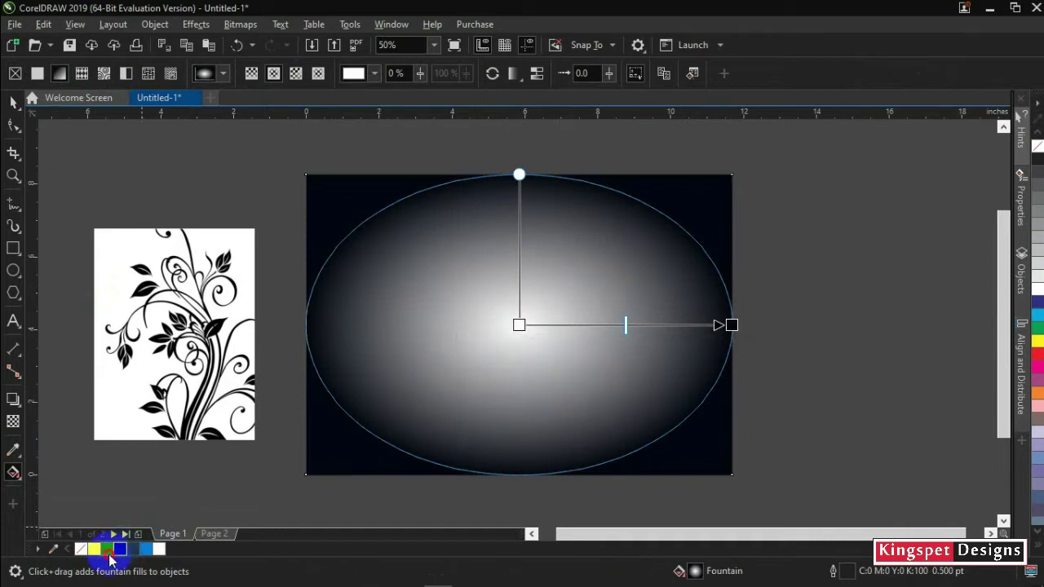
left_click(118, 549)
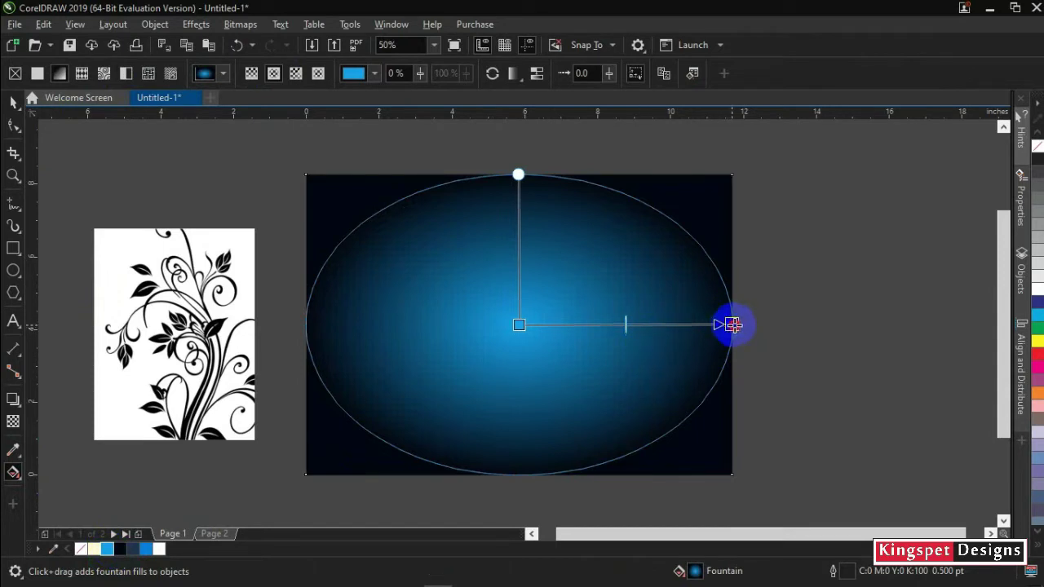
- Extend the fountain fill slightly past the rectangle, shift its midpoint toward the center and set the outer color to #010138
left_click_drag(734, 326, 768, 326)
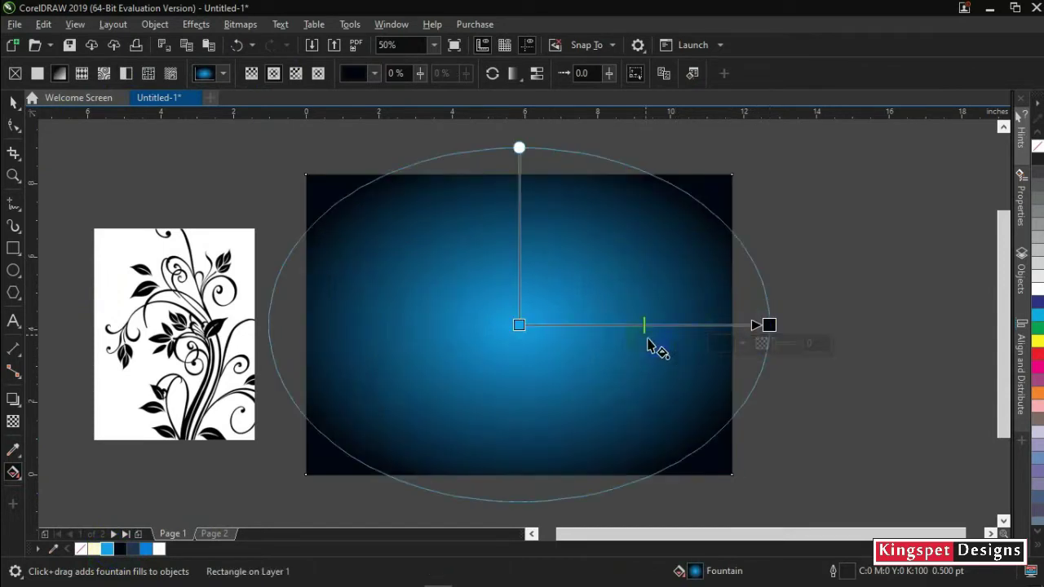
left_click(603, 329)
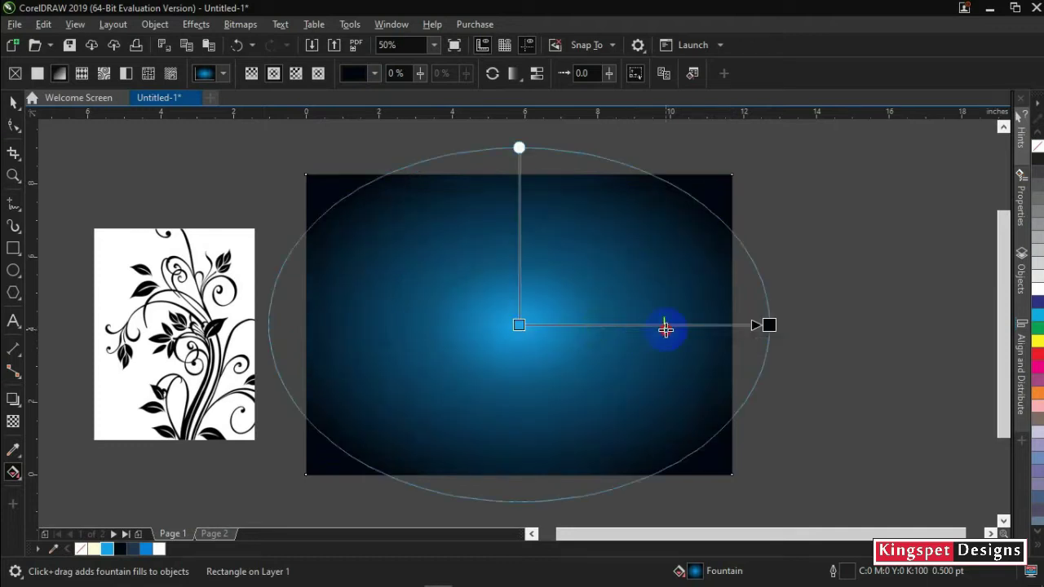
left_click(757, 326)
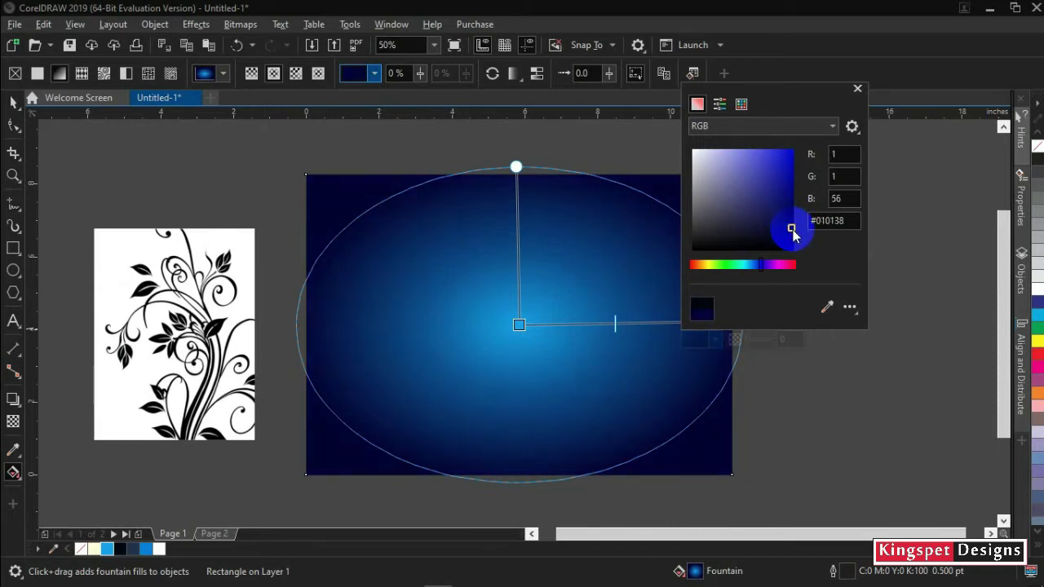
left_click(830, 399)
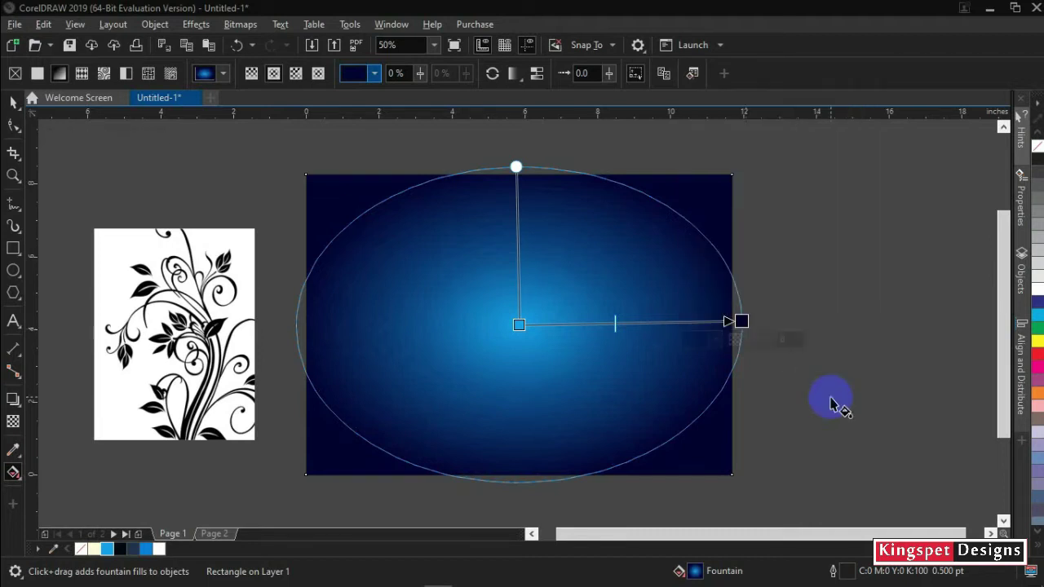
left_click(13, 126)
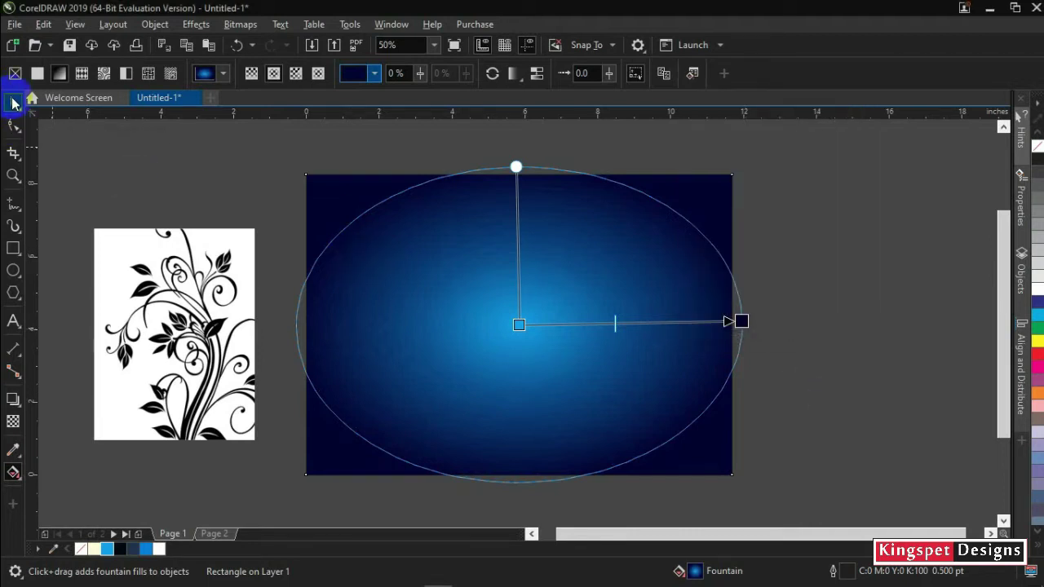
left_click(12, 102)
- Sample the dark blue #010138 from the rectangle's edge into the document palette
left_click(320, 312)
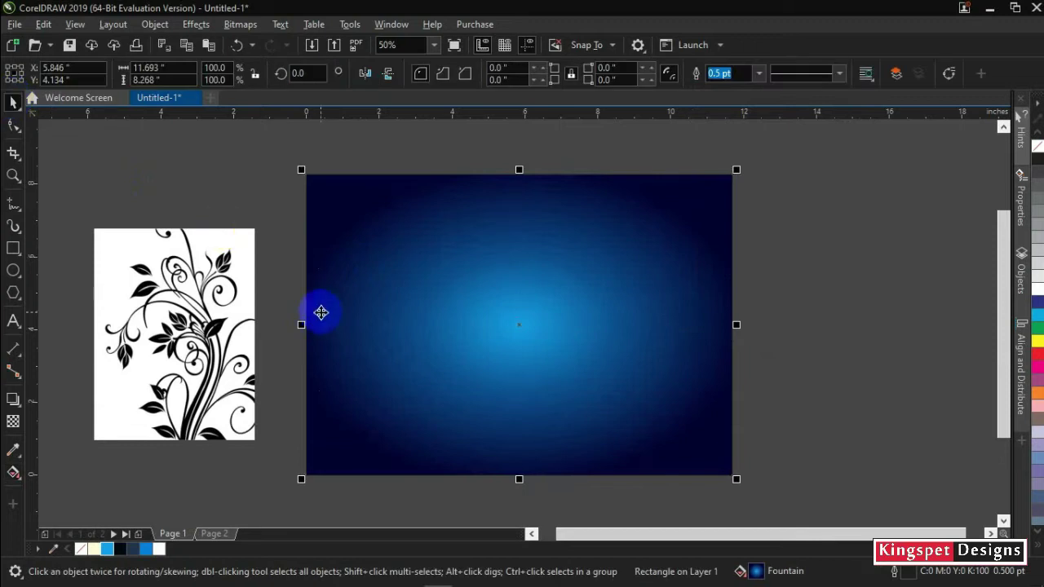
left_click(217, 205)
left_click(563, 237)
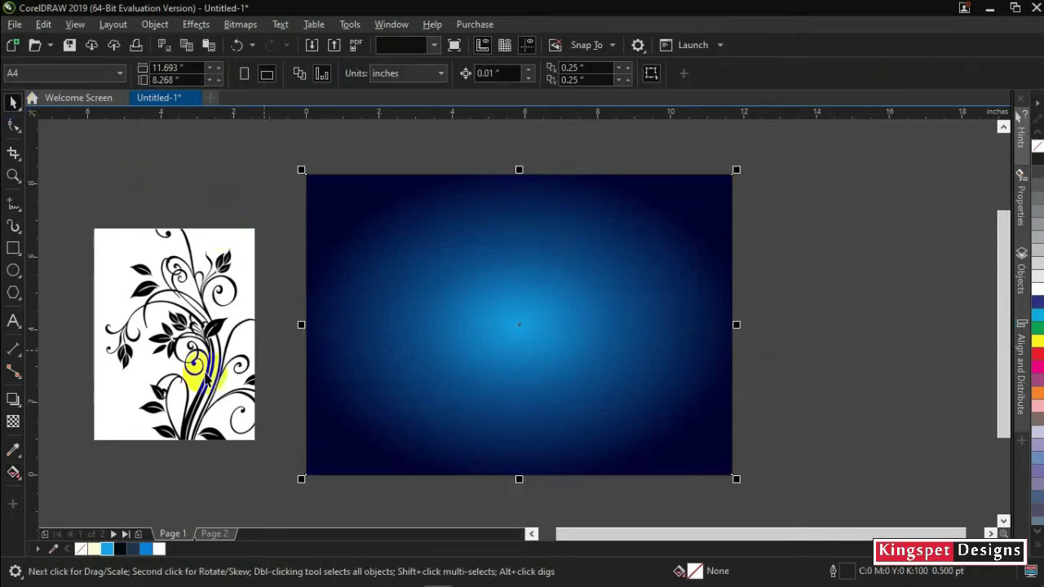
left_click(86, 503)
left_click(54, 551)
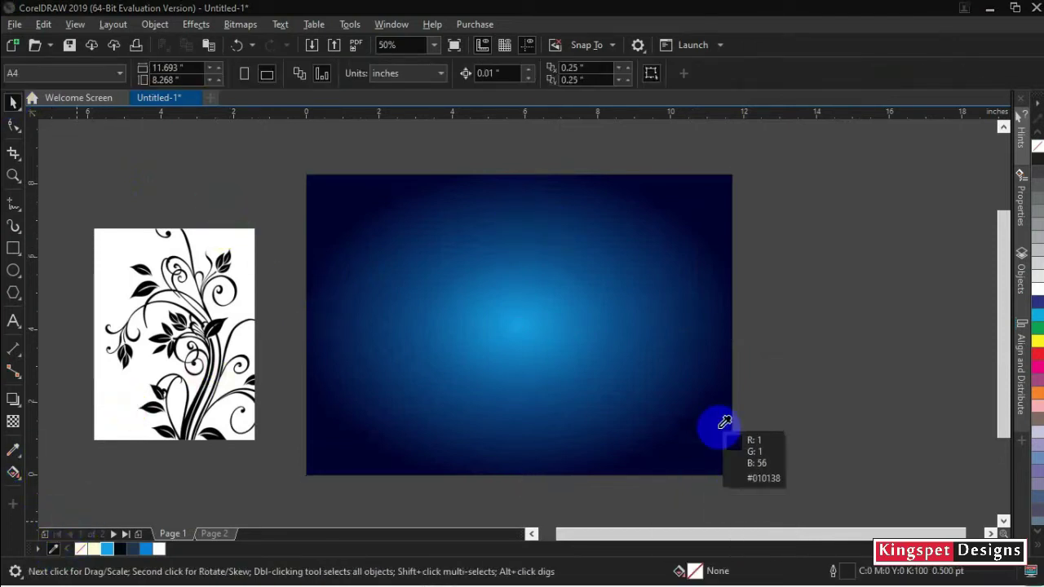
left_click(711, 423)
- Lock the gradient background rectangle and deselect it
left_click(560, 305)
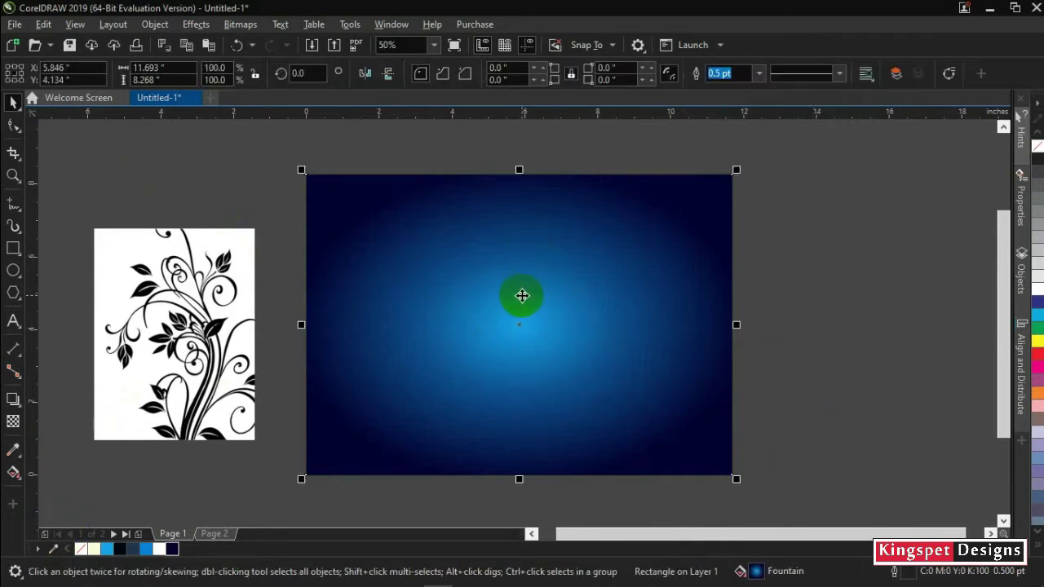
right_click(636, 275)
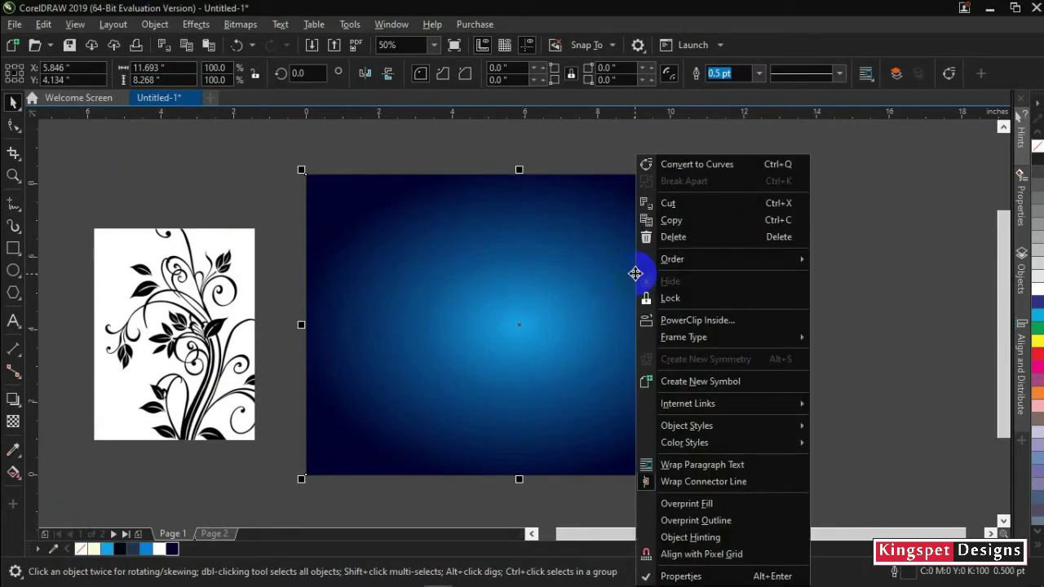
left_click(720, 305)
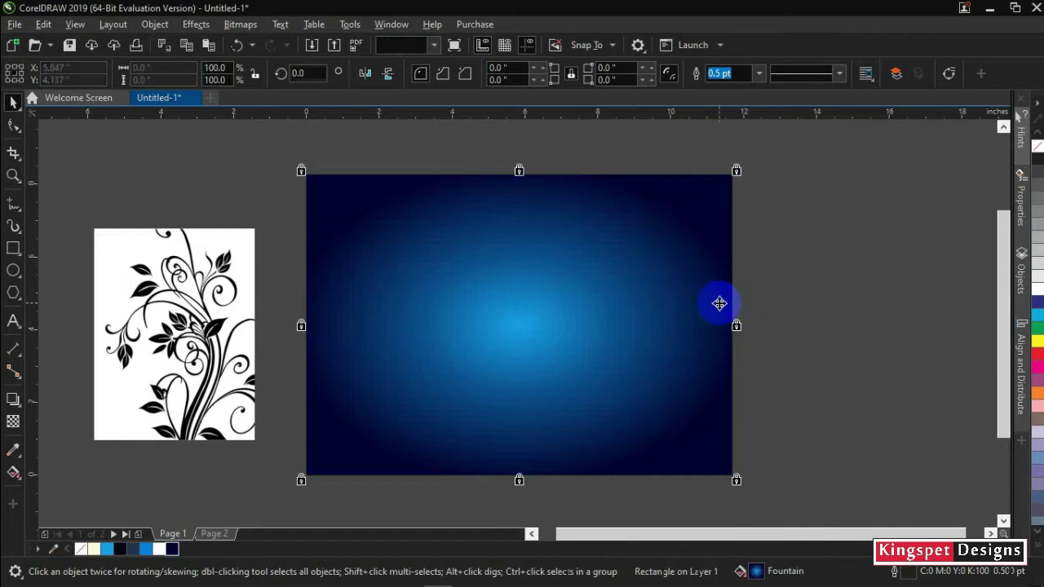
left_click(791, 273)
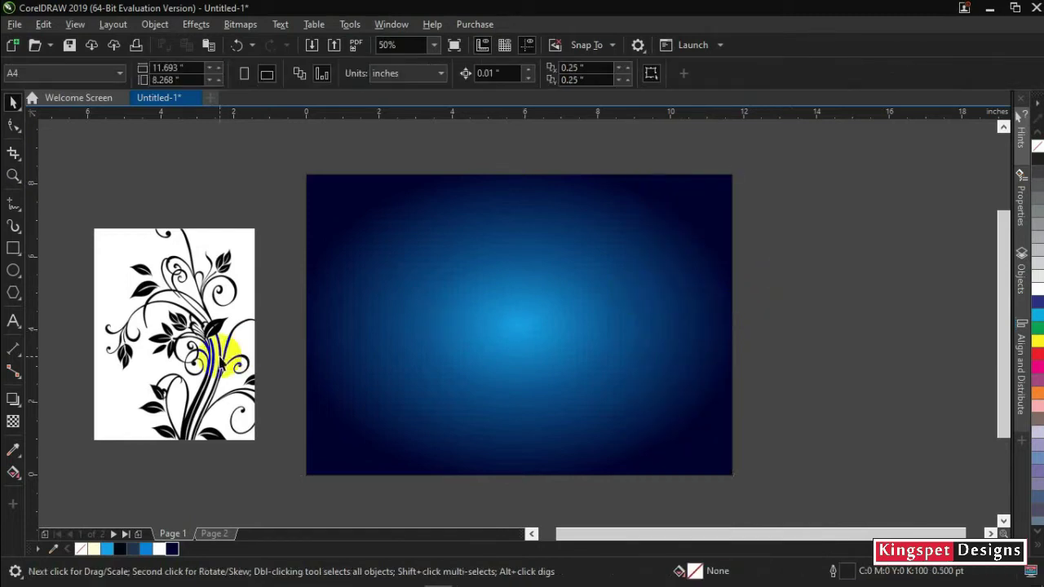
- Unlock the gradient background rectangle and clear the selection
right_click(365, 264)
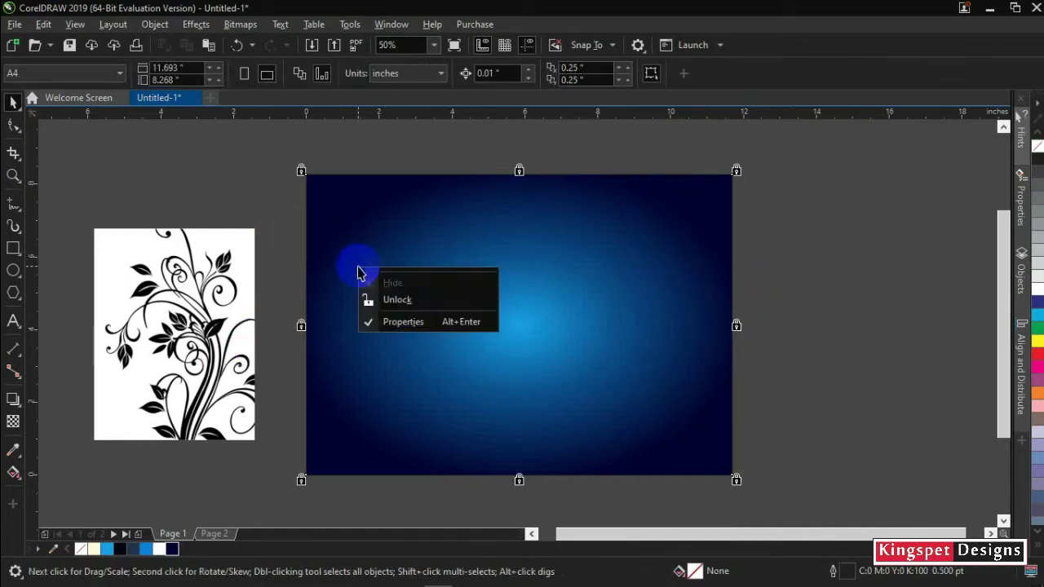
left_click(410, 302)
left_click(376, 298)
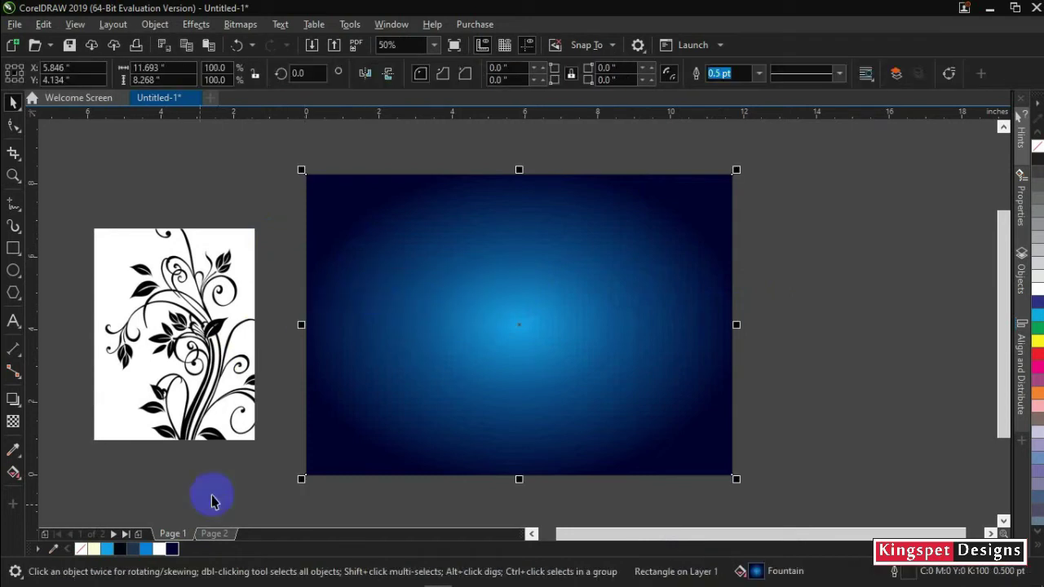
left_click(272, 345)
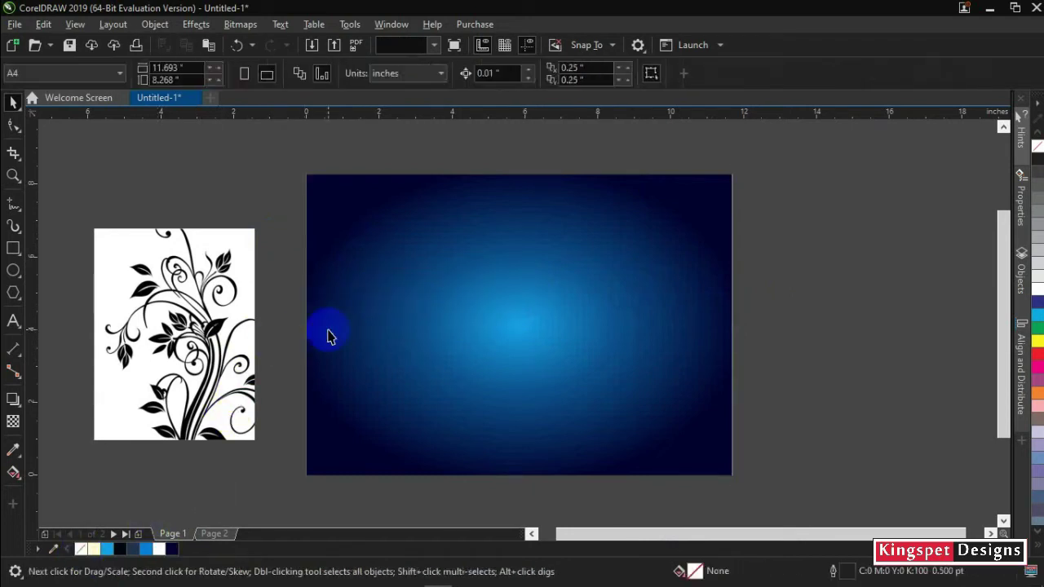
- Lock the gradient background rectangle and deselect it
right_click(328, 336)
left_click(377, 298)
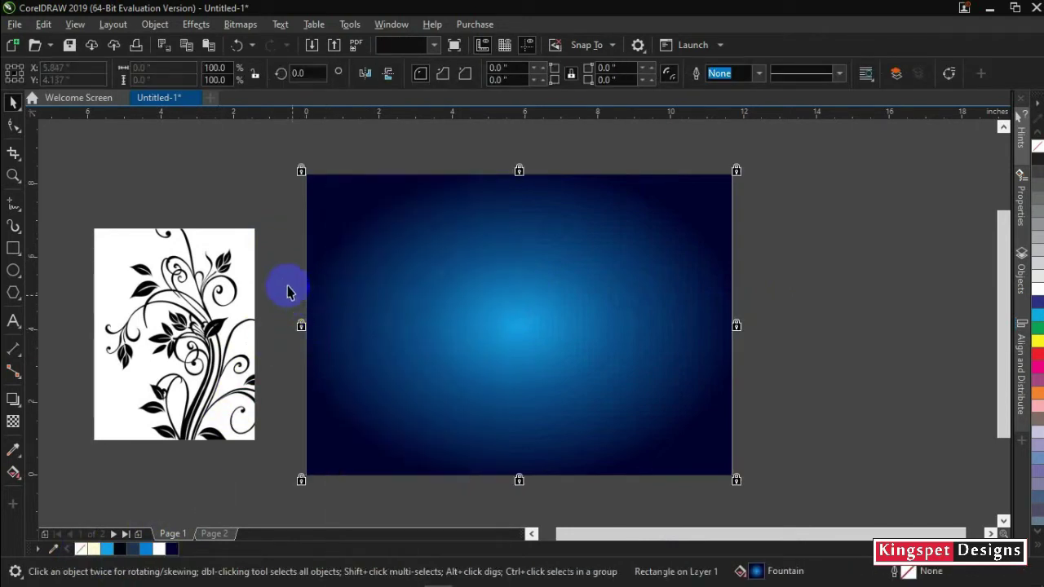
left_click(279, 326)
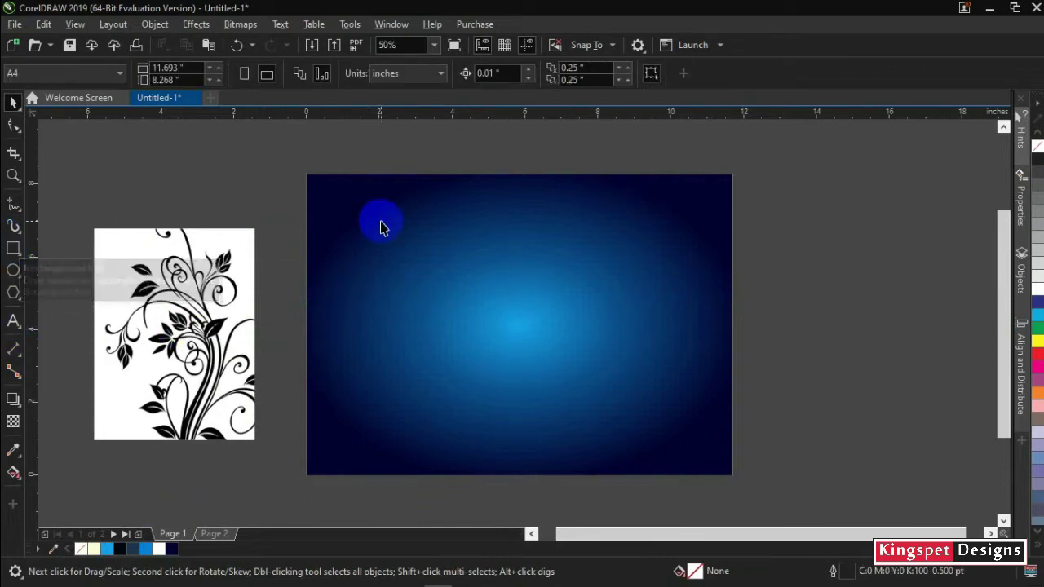
- Draw a thin horizontal rectangle about 9.62 by 0.11 inches across the upper middle of the page
left_click(14, 250)
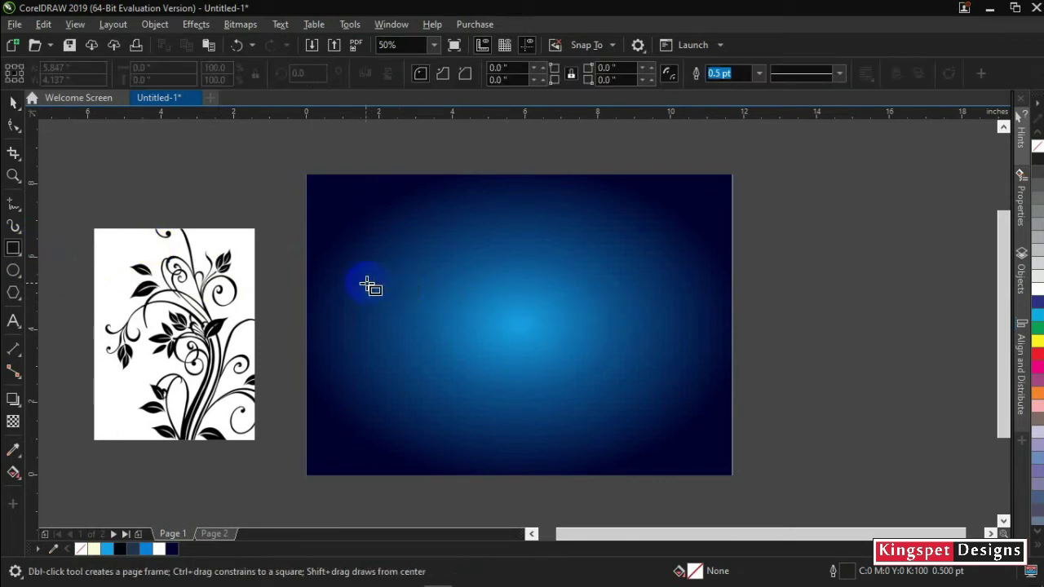
left_click_drag(348, 285, 701, 287)
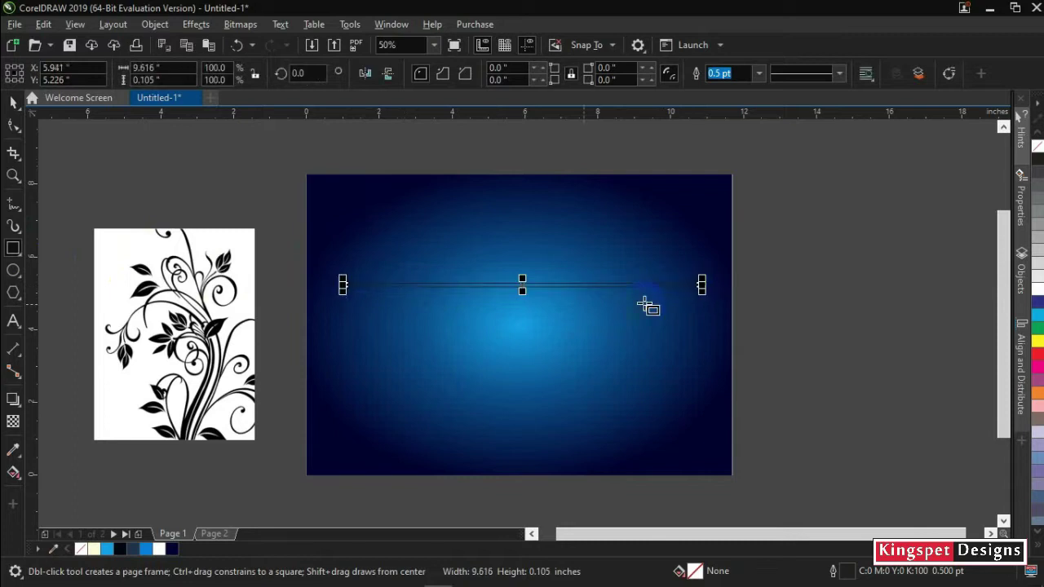
left_click(13, 102)
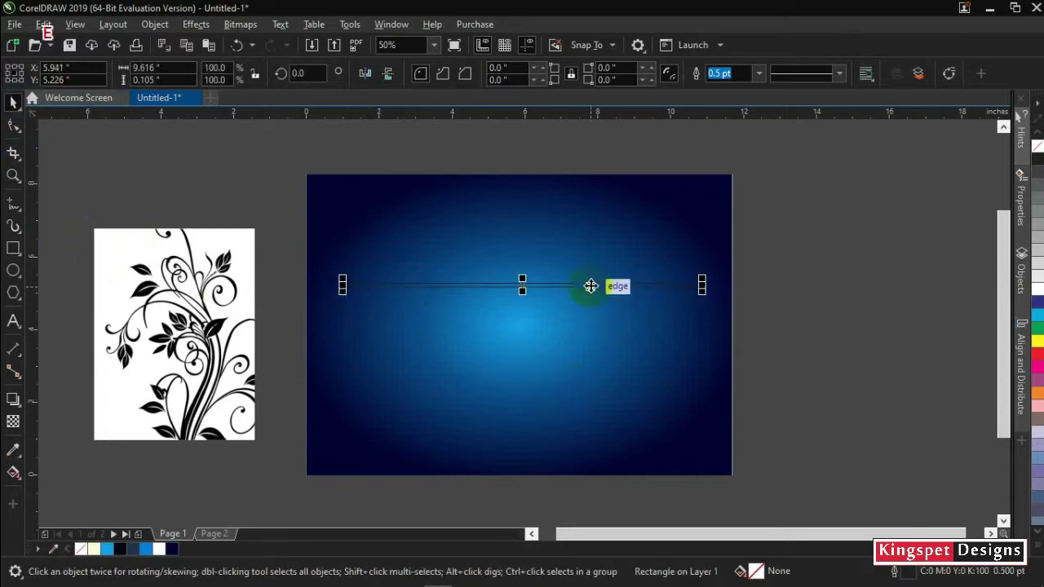
- Duplicate the thin rectangle just above itself and stretch the copy to about 0.59 inches high
scroll(527, 284, "up", 1)
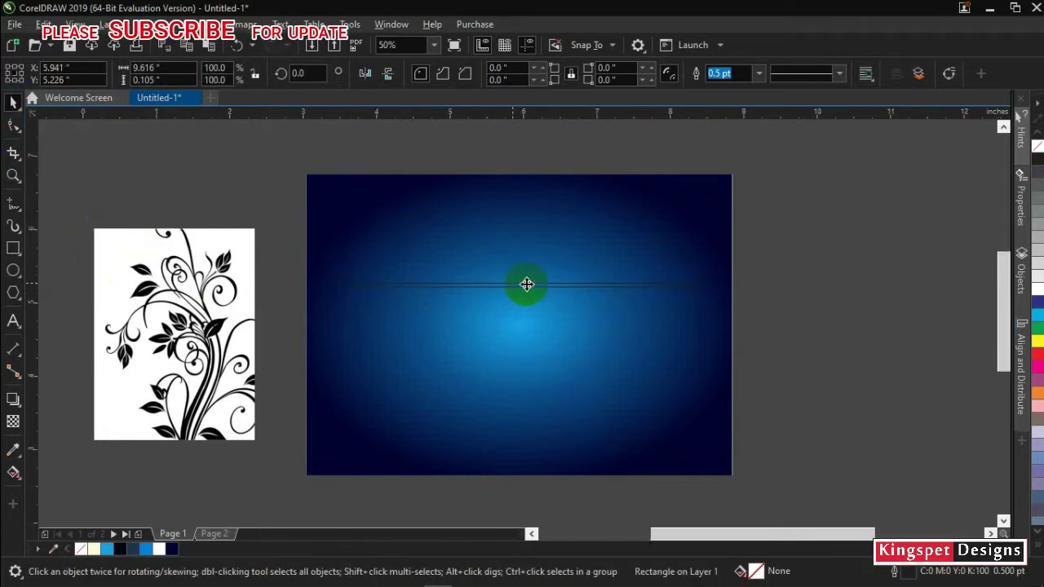
scroll(527, 284, "up", 1)
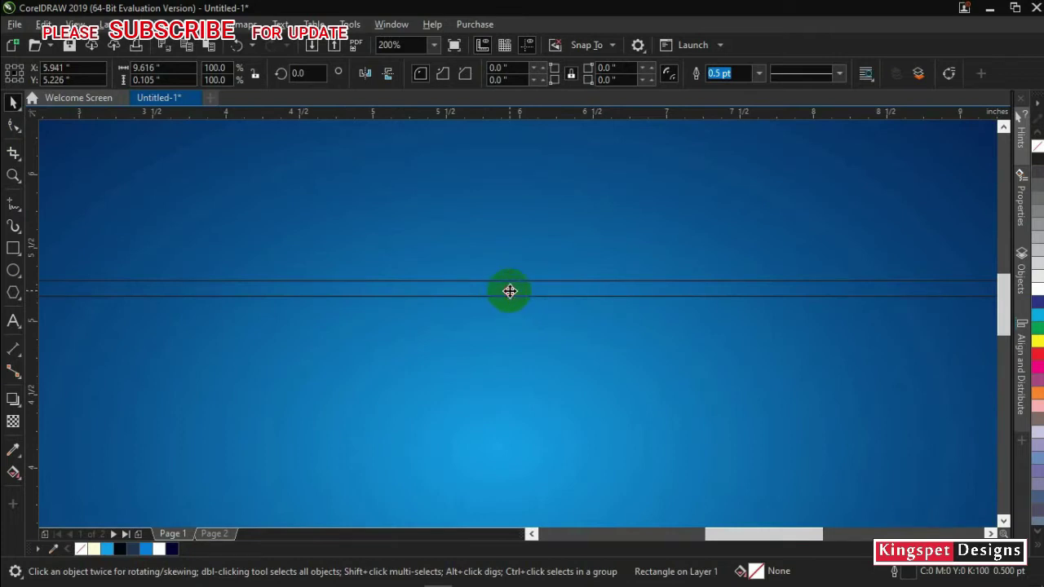
left_click_drag(511, 289, 506, 178)
scroll(524, 230, "up", 3)
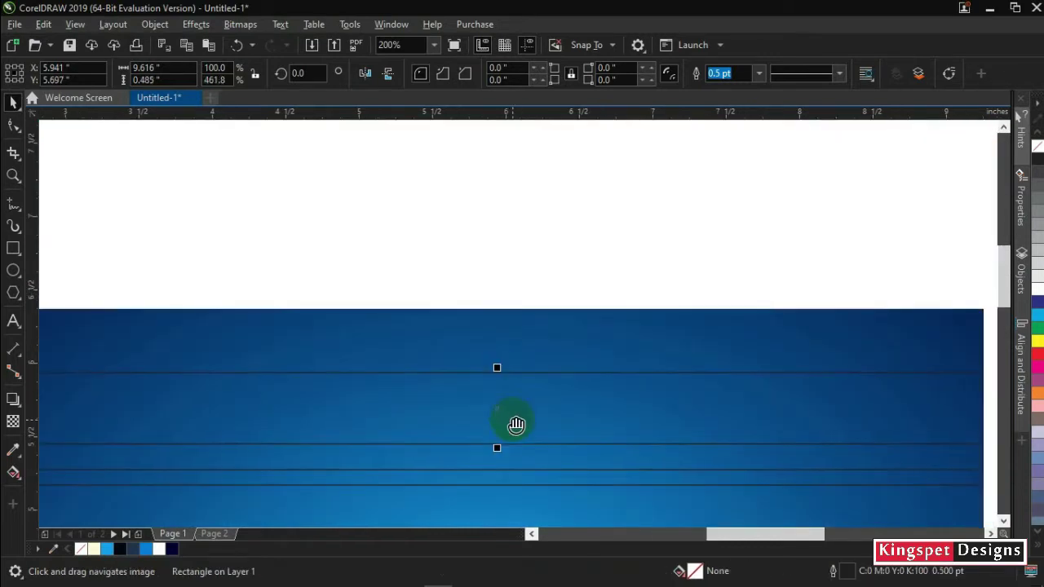
left_click_drag(496, 365, 495, 355)
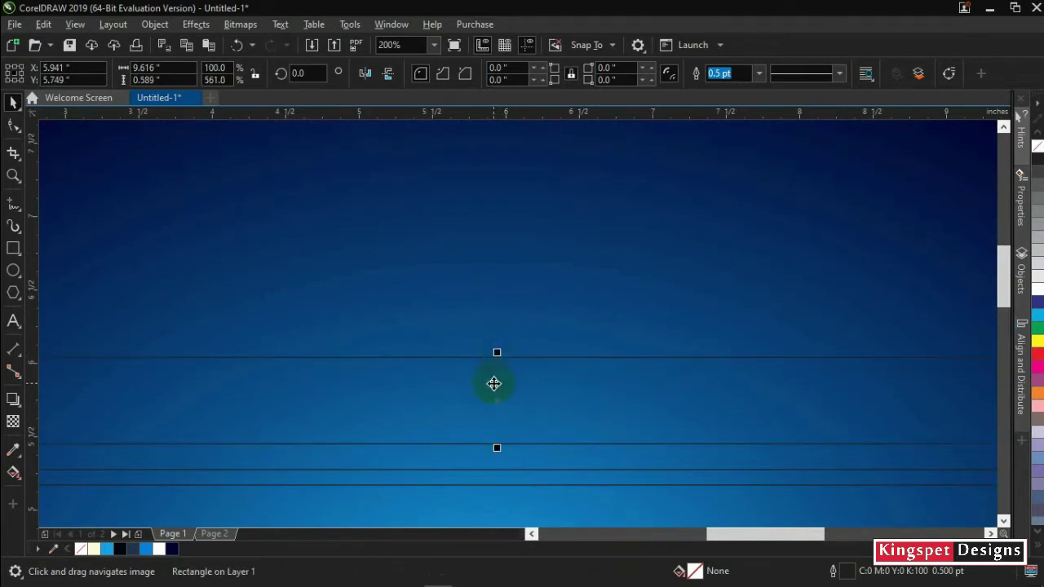
- Stack two more copies higher up the page, one about 0.39 inches high and a taller one near the page's upper edge
left_click_drag(494, 383, 520, 257)
scroll(540, 316, "down", 2)
left_click(665, 213)
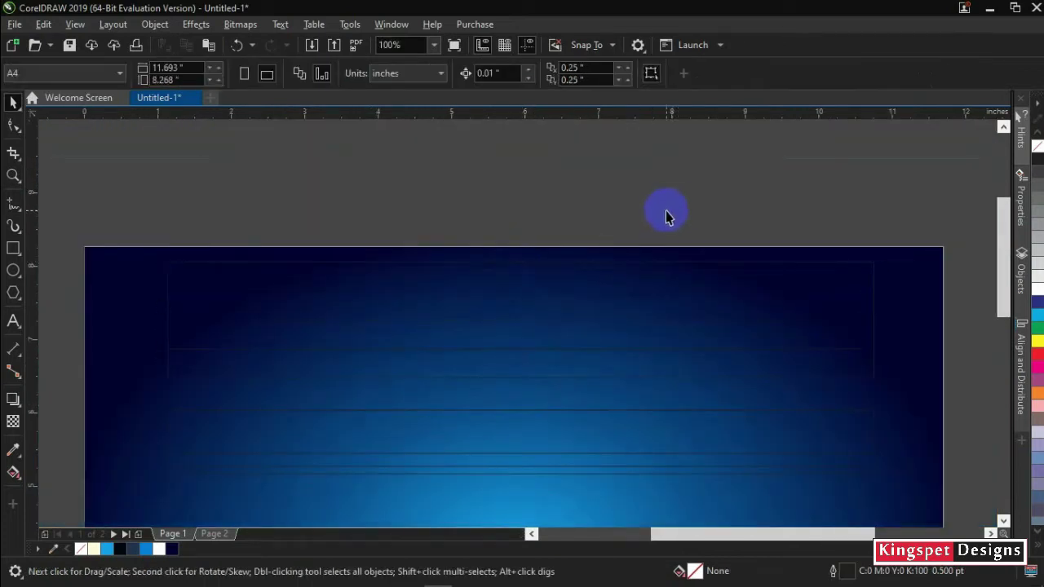
- Fill the 0.39-inch-high rectangle with yellow (C0 M0 Y100 K0) and deselect it
left_click(709, 378)
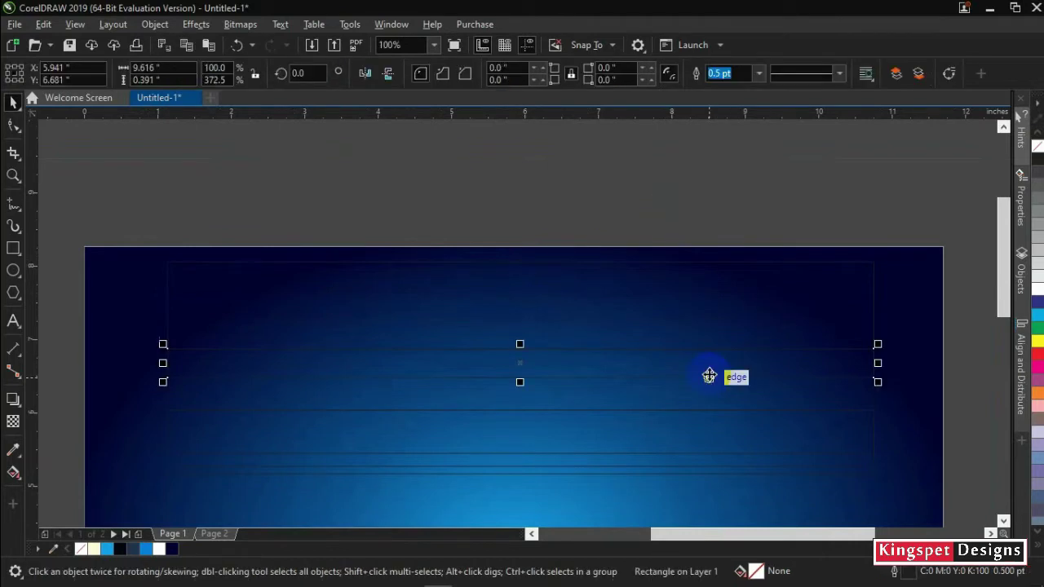
left_click(1038, 340)
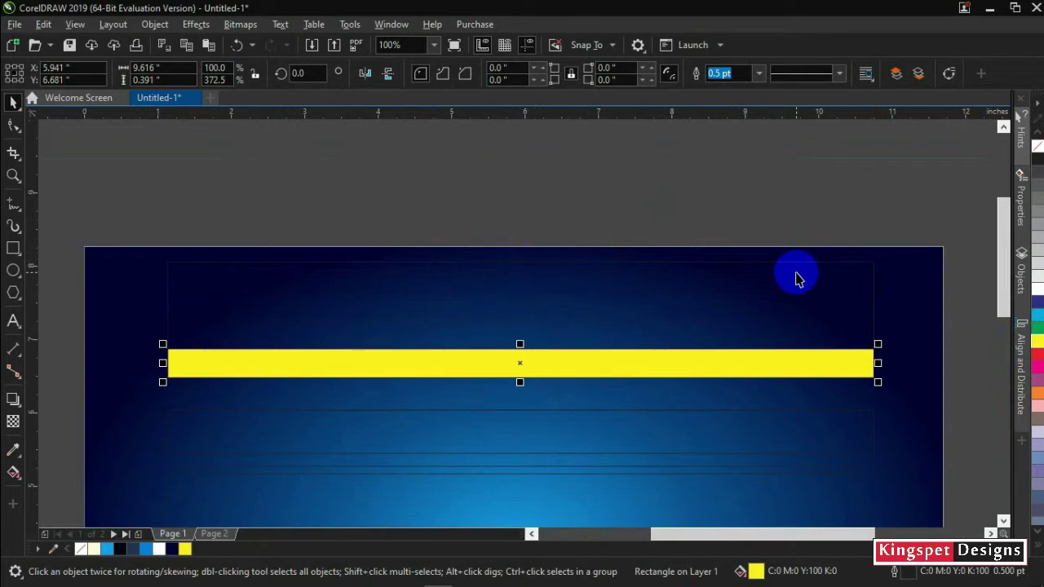
left_click(652, 192)
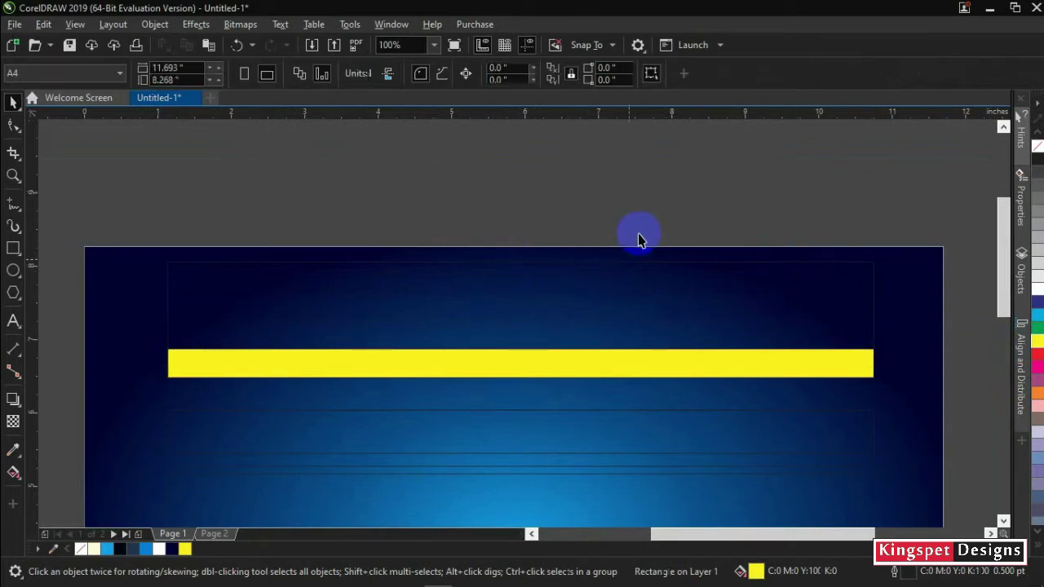
scroll(484, 364, "down", 1)
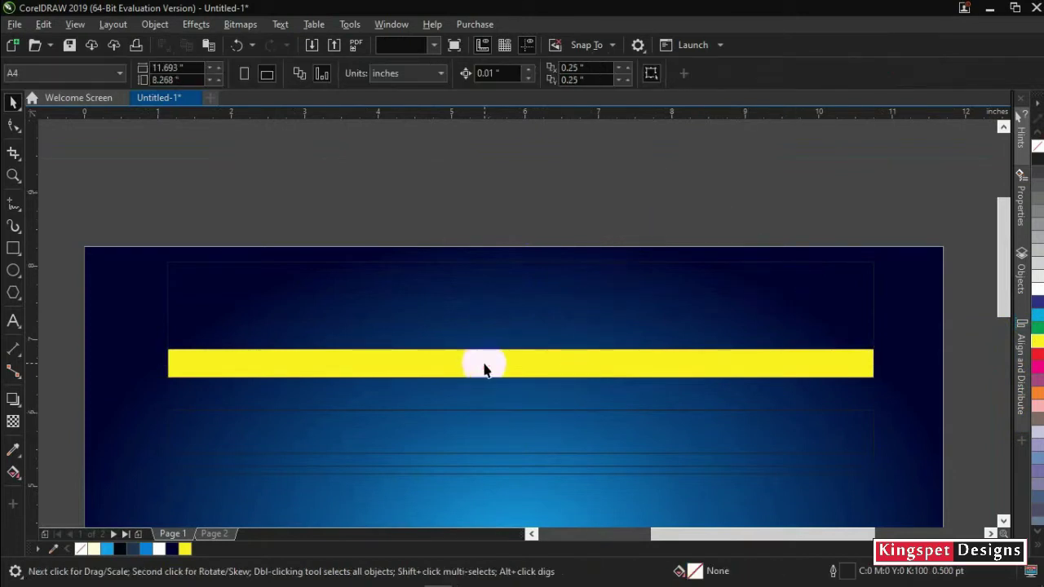
left_click(485, 367)
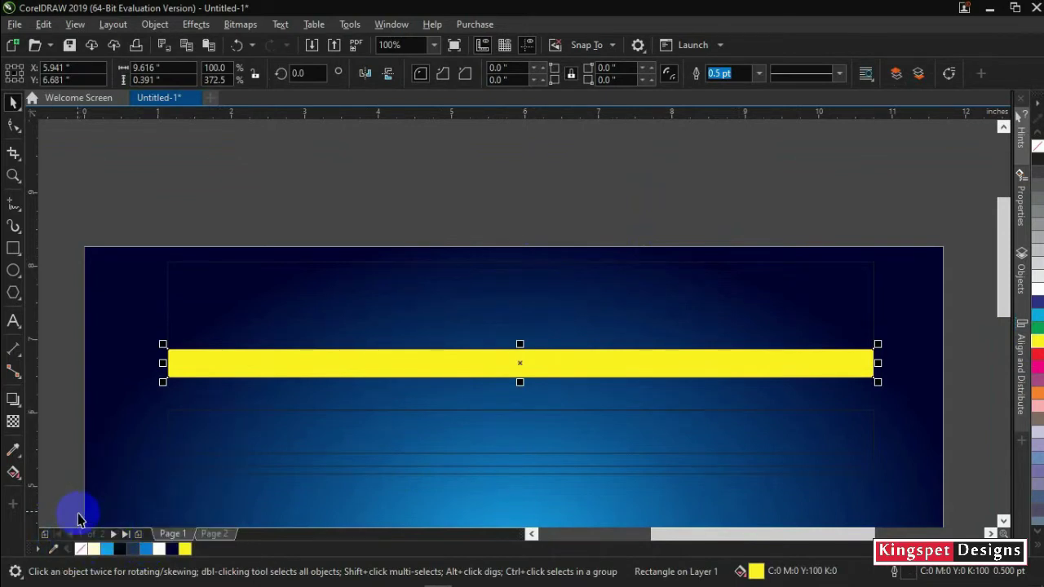
left_click(346, 435)
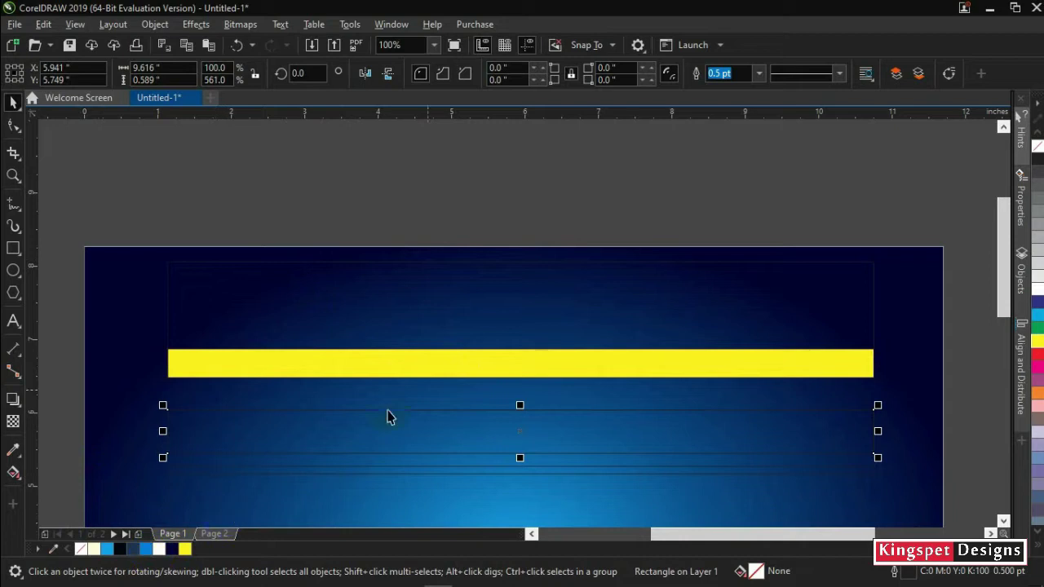
- Unlock the gradient background rectangle and clear the selection
left_click(137, 330)
right_click(138, 330)
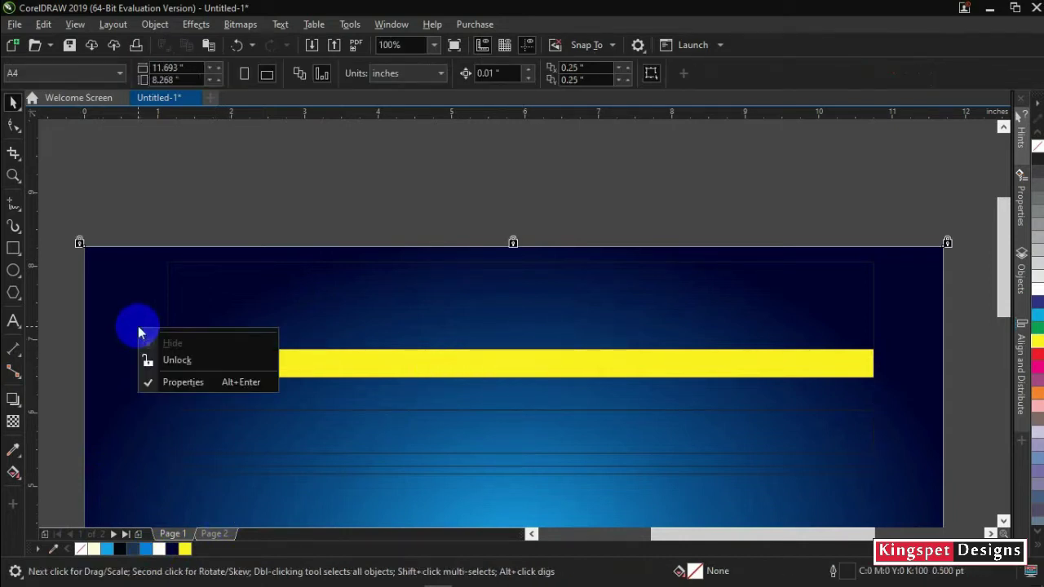
left_click(180, 361)
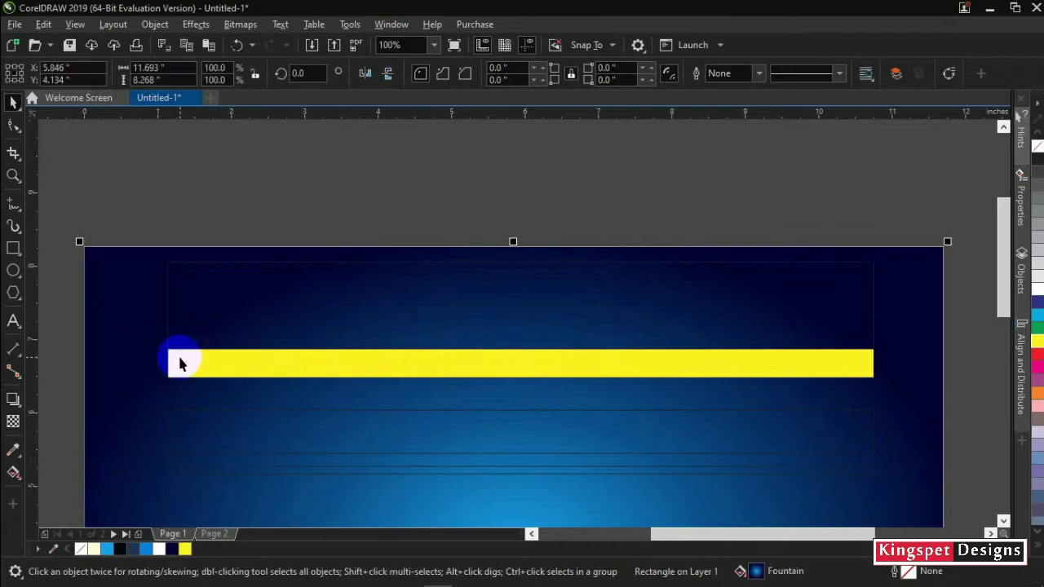
left_click(263, 193)
- Copy the background's gradient fill onto the empty rectangle just below the yellow bar and select that rectangle
right_click(126, 383)
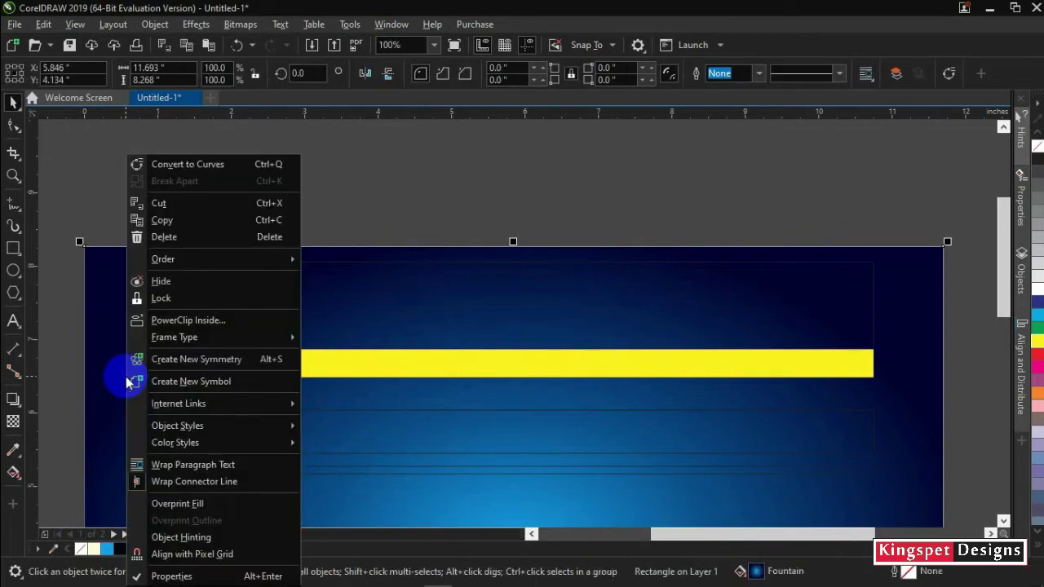
left_click(182, 427)
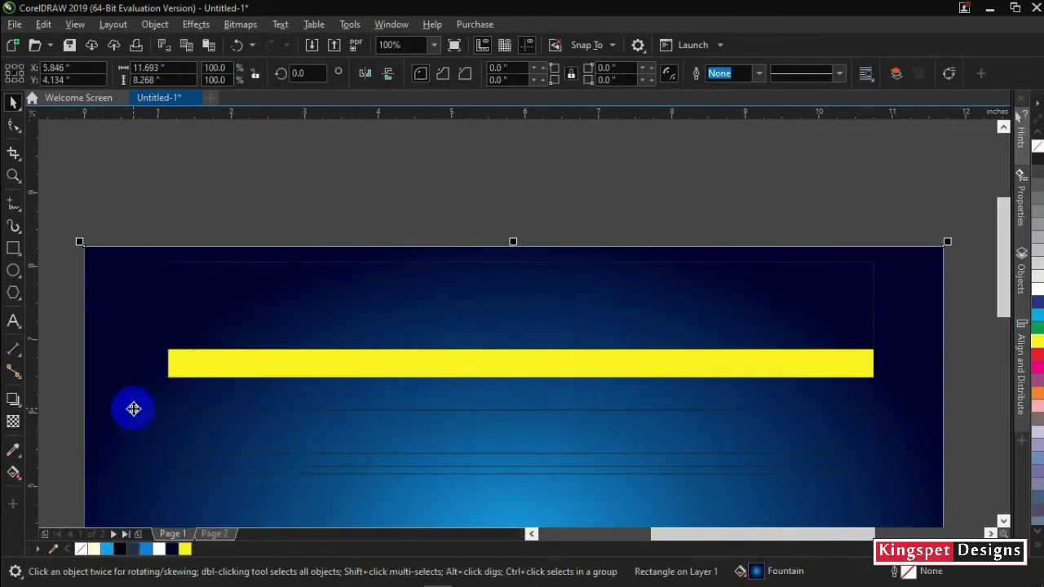
left_click_drag(133, 408, 182, 429)
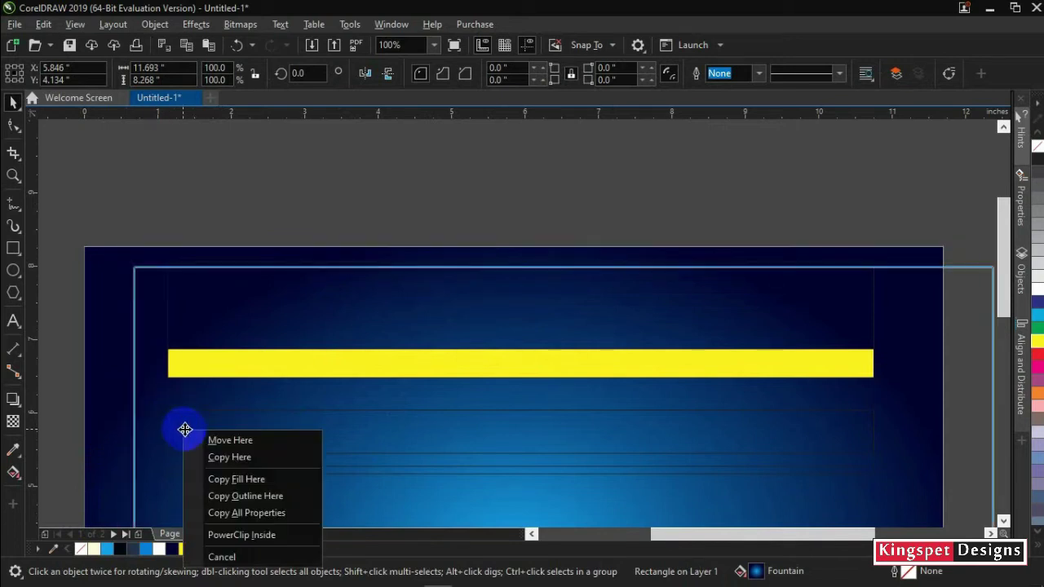
left_click(251, 480)
left_click(361, 431)
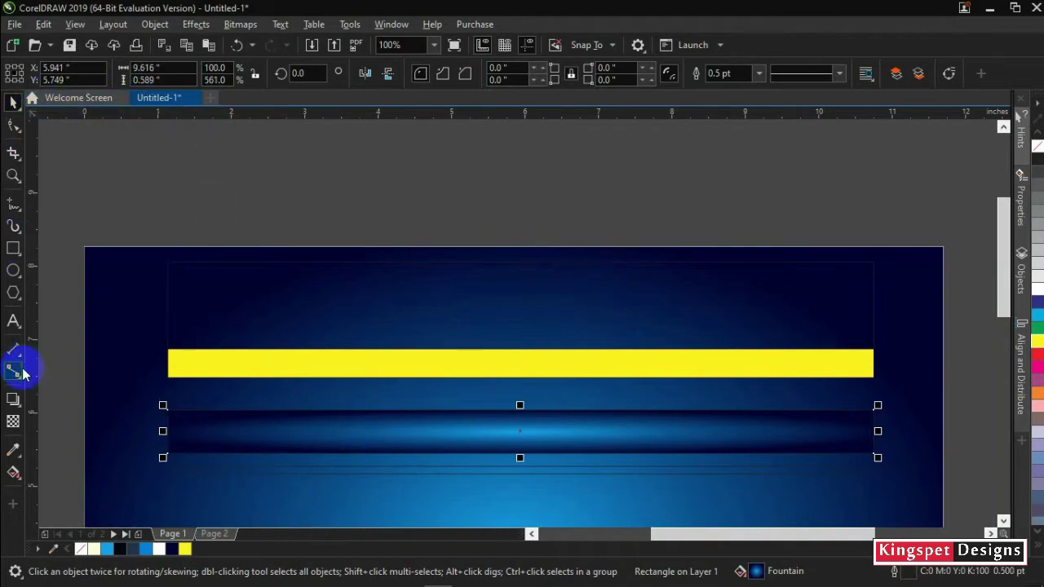
- Change the fountain fill of the rectangle below the yellow bar from elliptical to linear
left_click(13, 472)
left_click(277, 73)
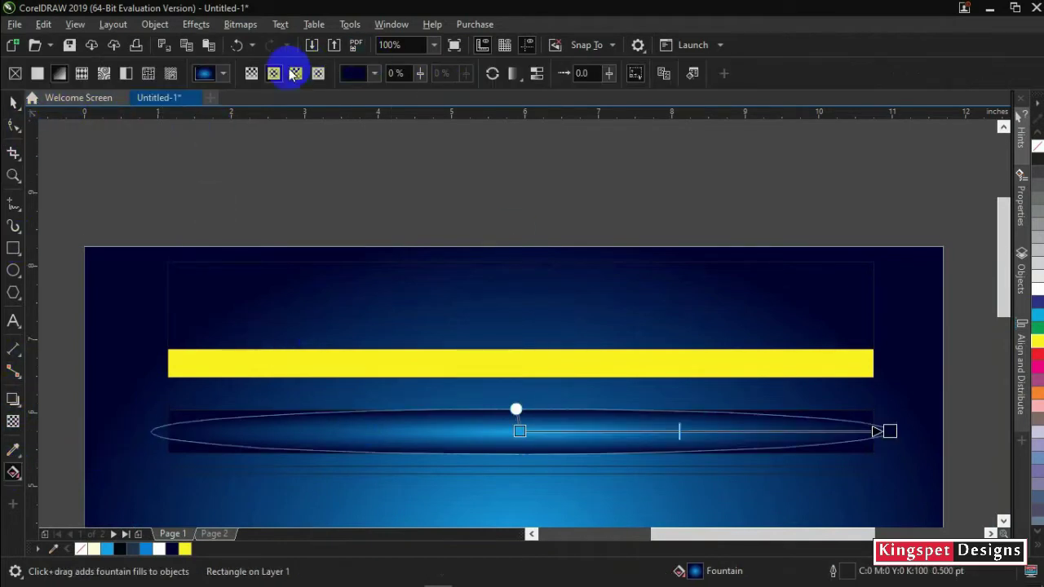
left_click(253, 75)
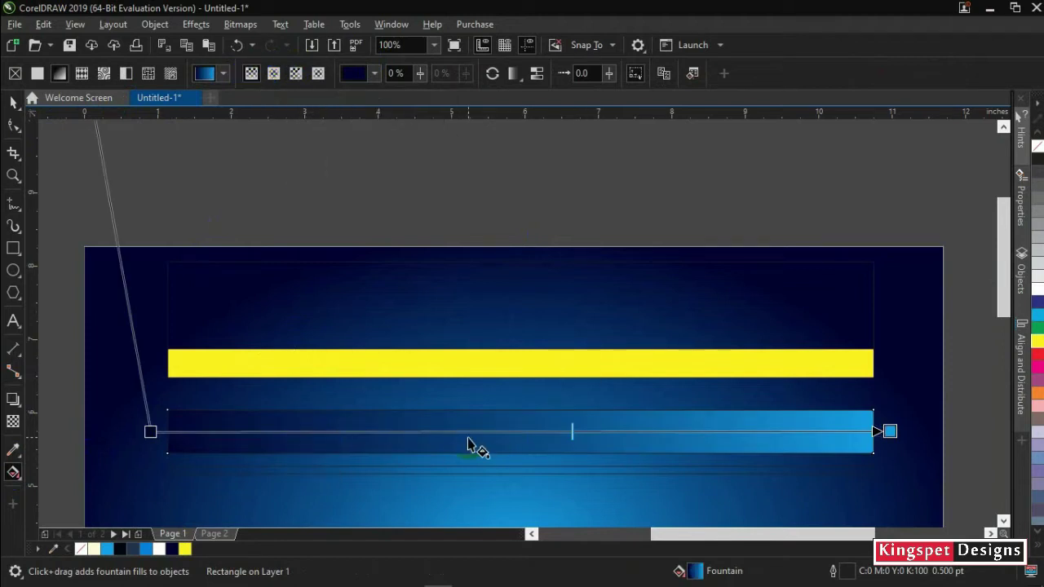
- Bring the linear fill's distant skew handle down beside the start node, level with the yellow bar
scroll(175, 261, "down", 2)
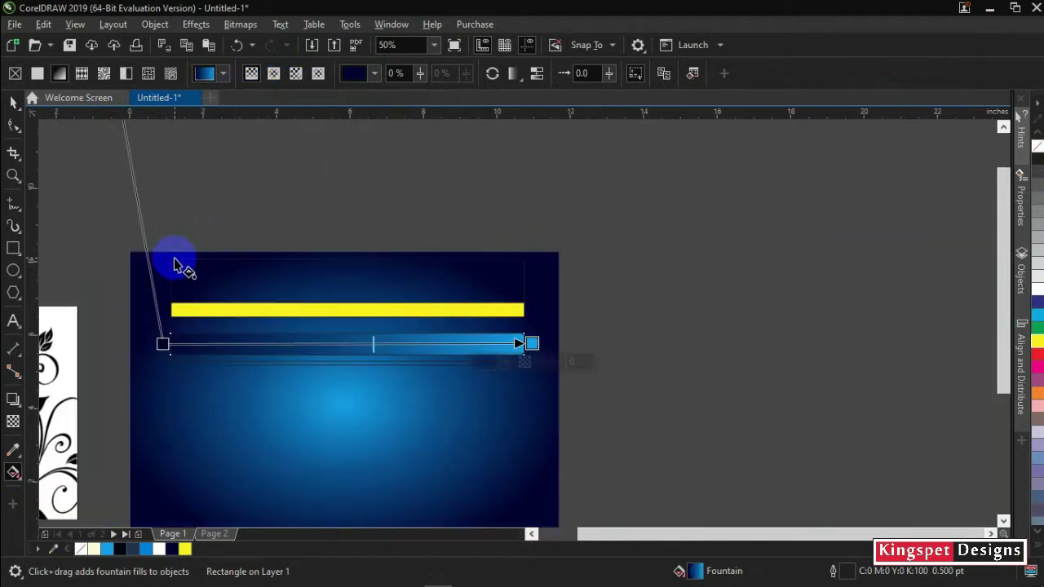
left_click_drag(175, 272, 269, 459)
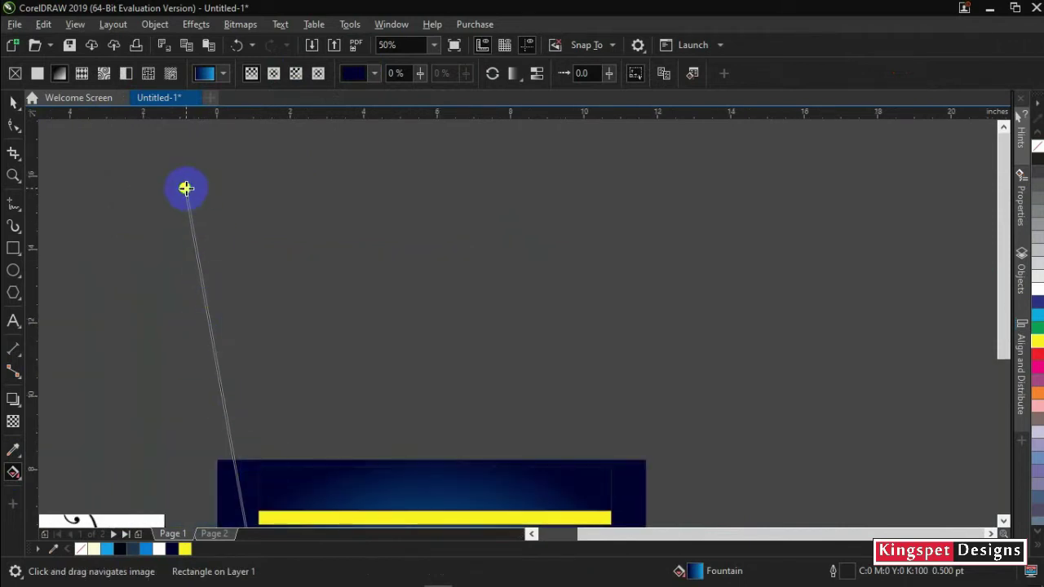
left_click_drag(184, 187, 247, 472)
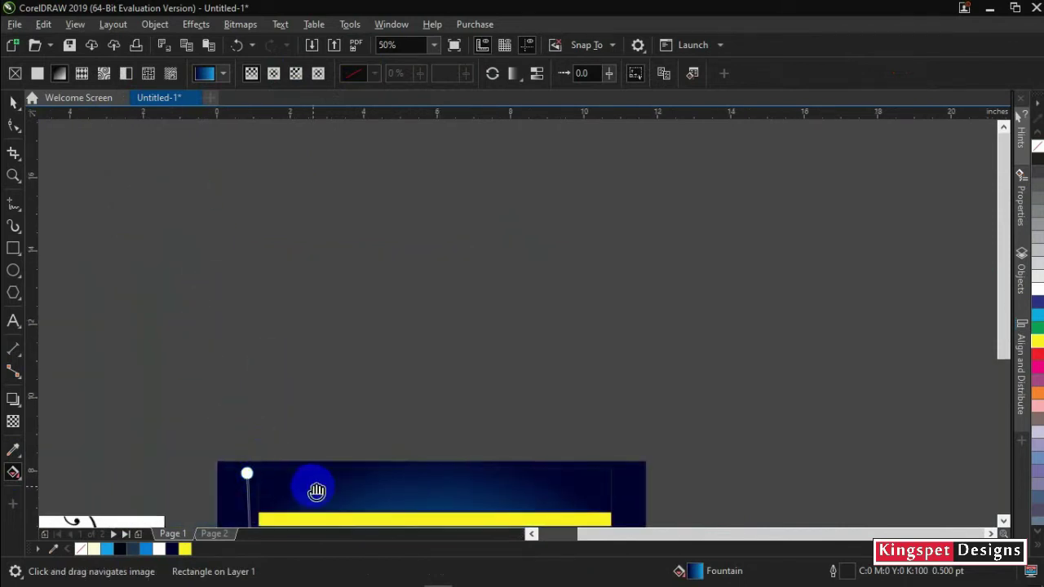
scroll(310, 484, "down", 2)
scroll(381, 378, "up", 4)
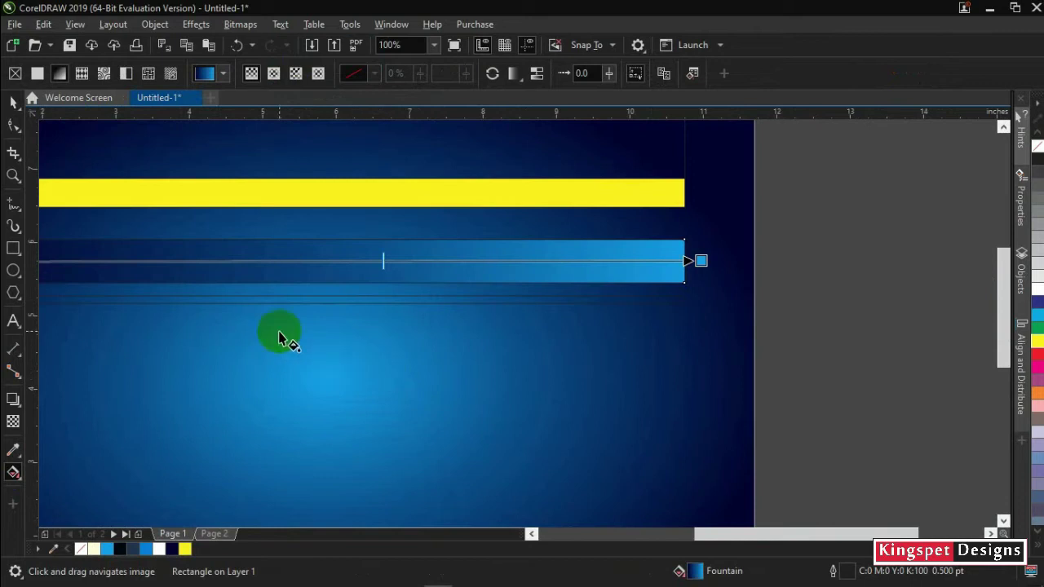
left_click_drag(281, 339, 467, 393)
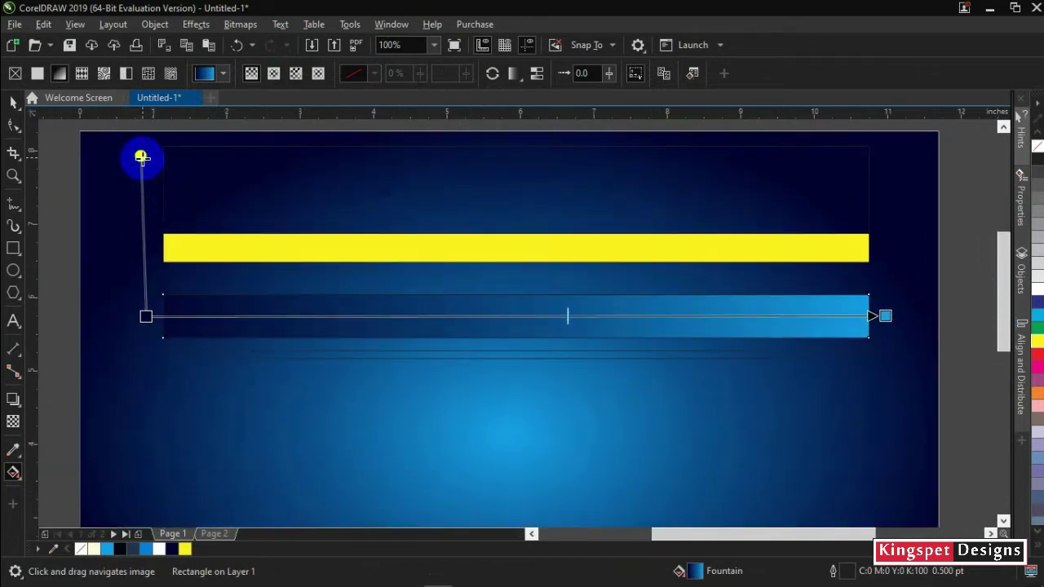
left_click_drag(141, 156, 146, 237)
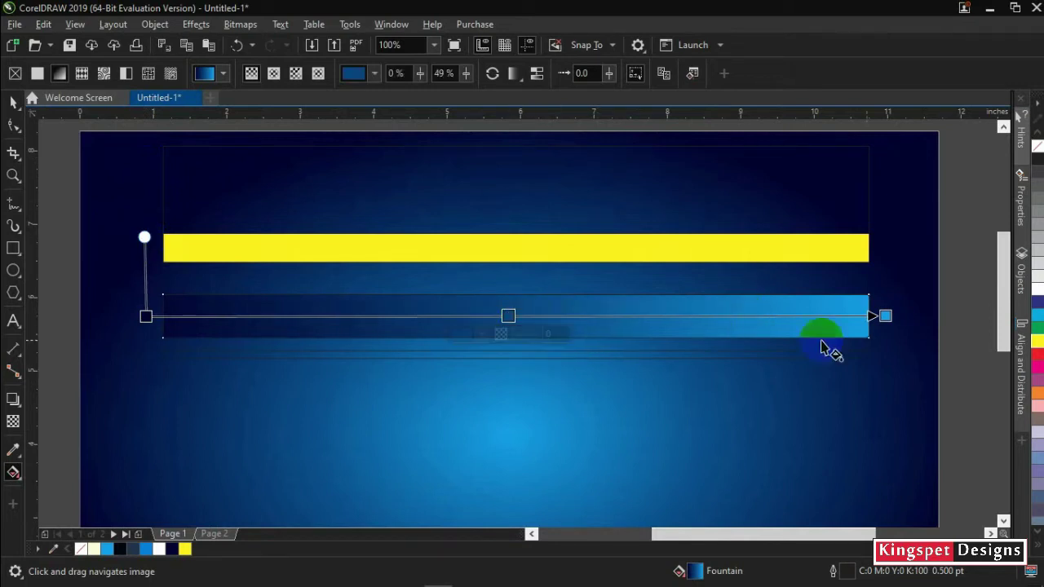
- Set the linear fill's end color to dark blue #010138 and its middle node at 49% to bright blue #0083EE
left_click(882, 311)
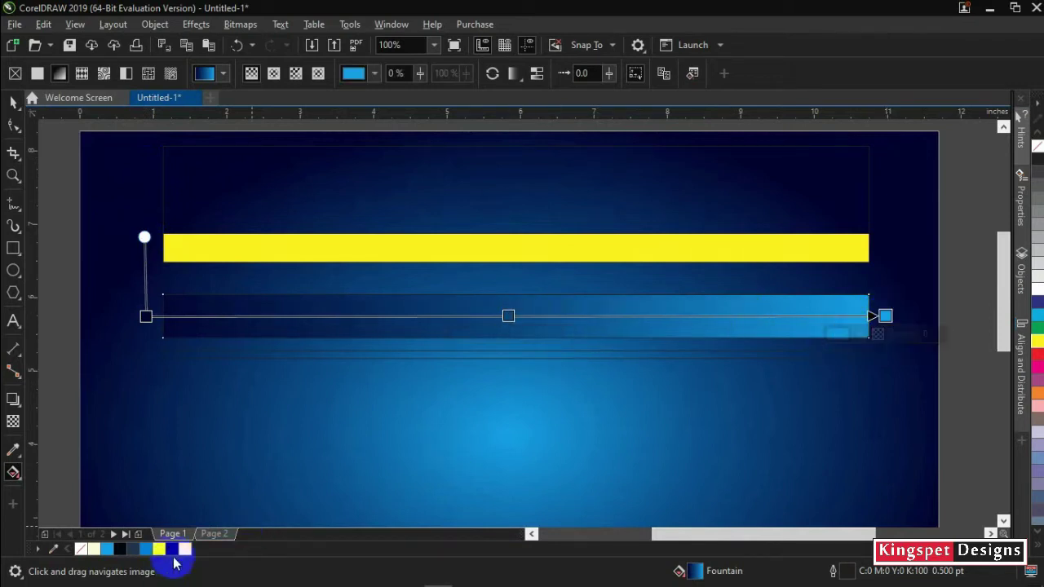
left_click(173, 551)
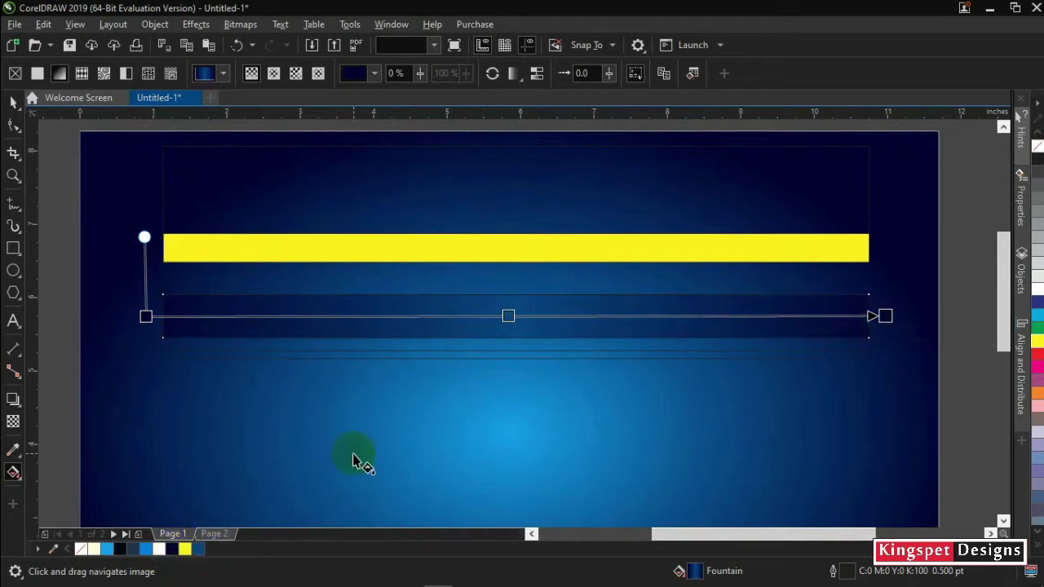
double_click(504, 316)
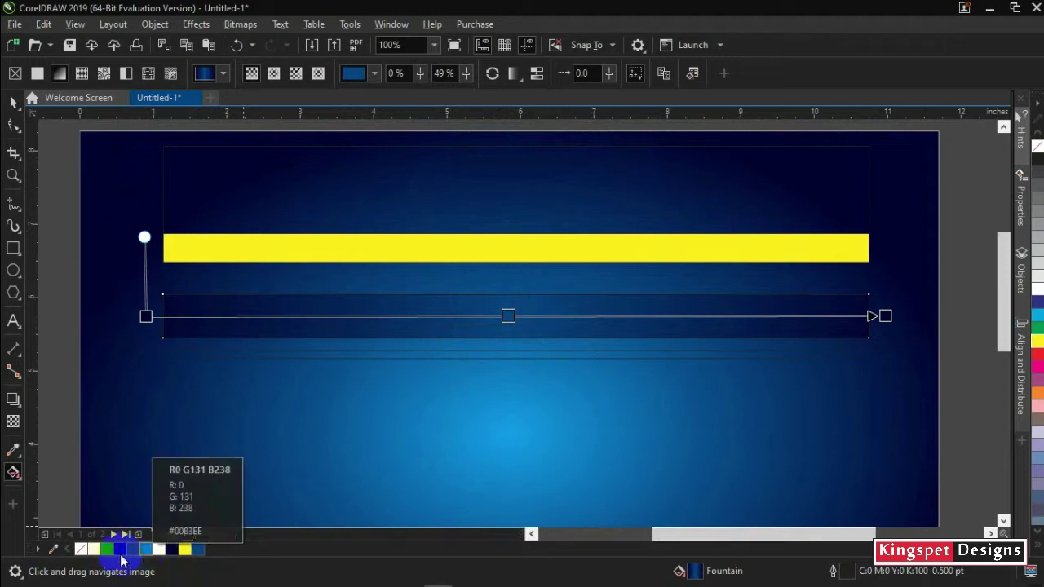
left_click(116, 552)
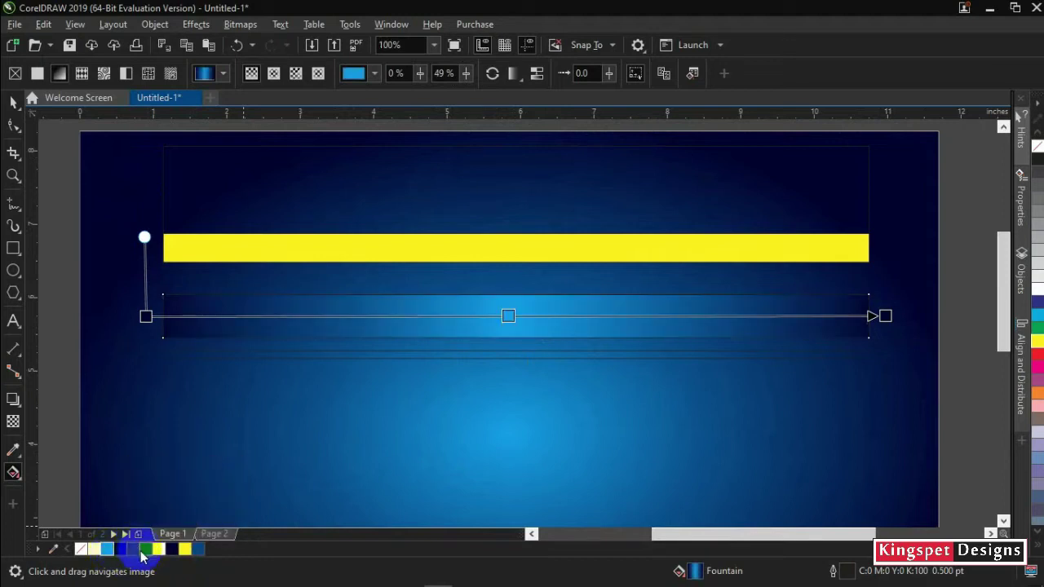
left_click_drag(149, 557, 509, 317)
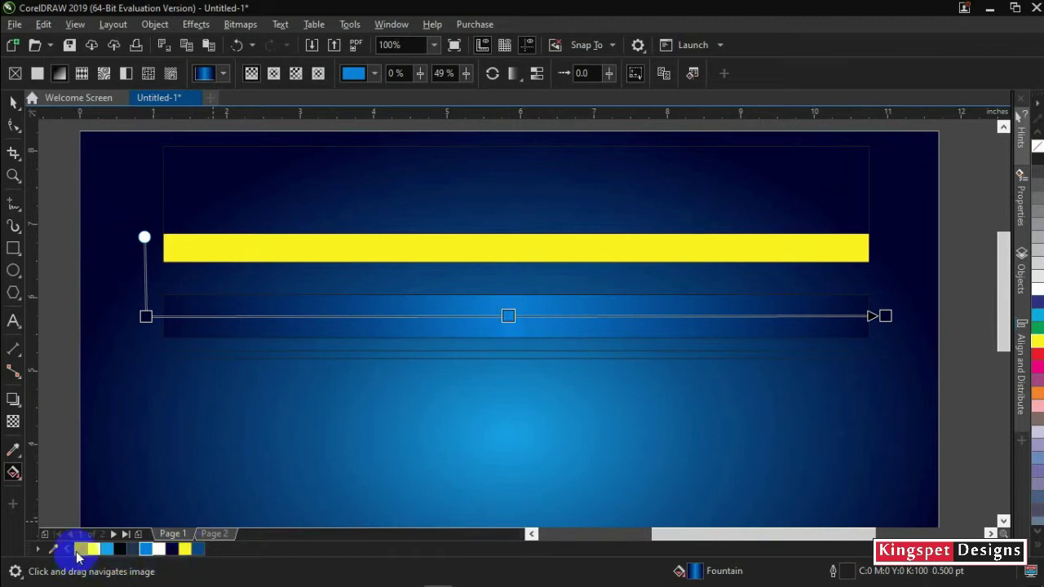
- Remove the outline of the gradient bar below the yellow bar and add color nodes at 35% and on the opposite side of the middle node
left_click_drag(79, 552, 620, 338)
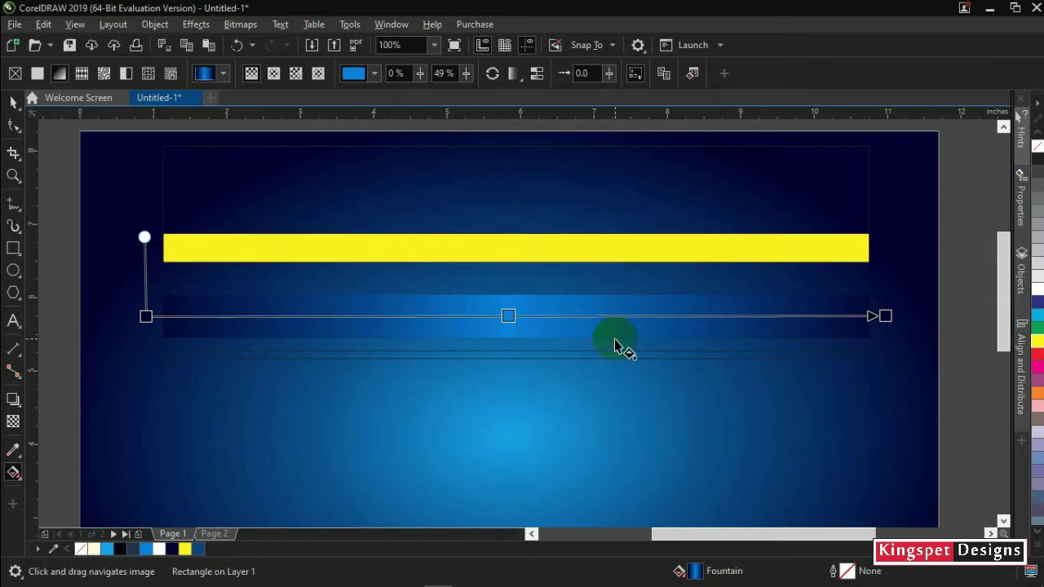
left_click_drag(614, 339, 449, 317)
key("Escape")
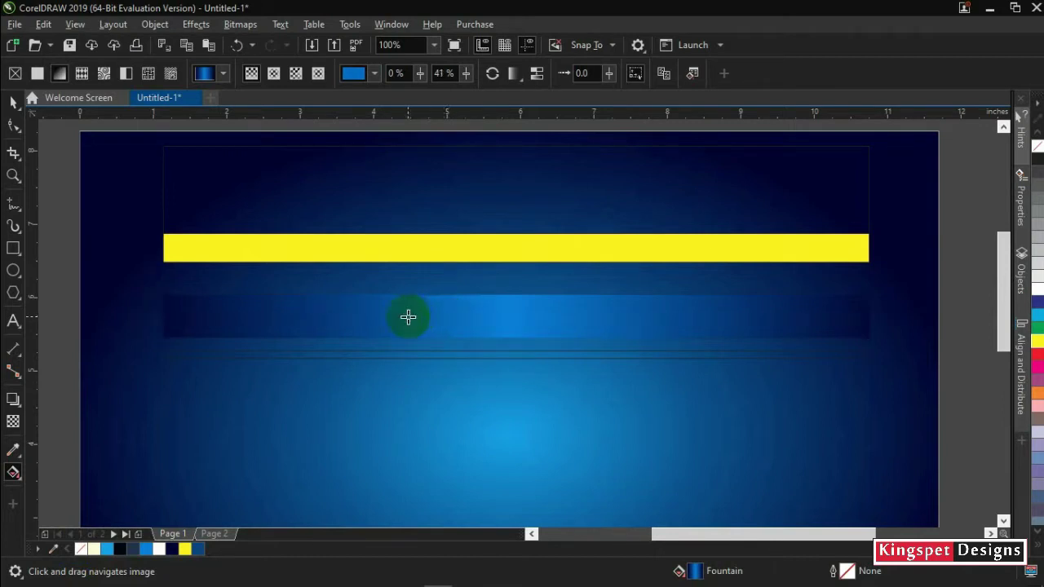
left_click(408, 317)
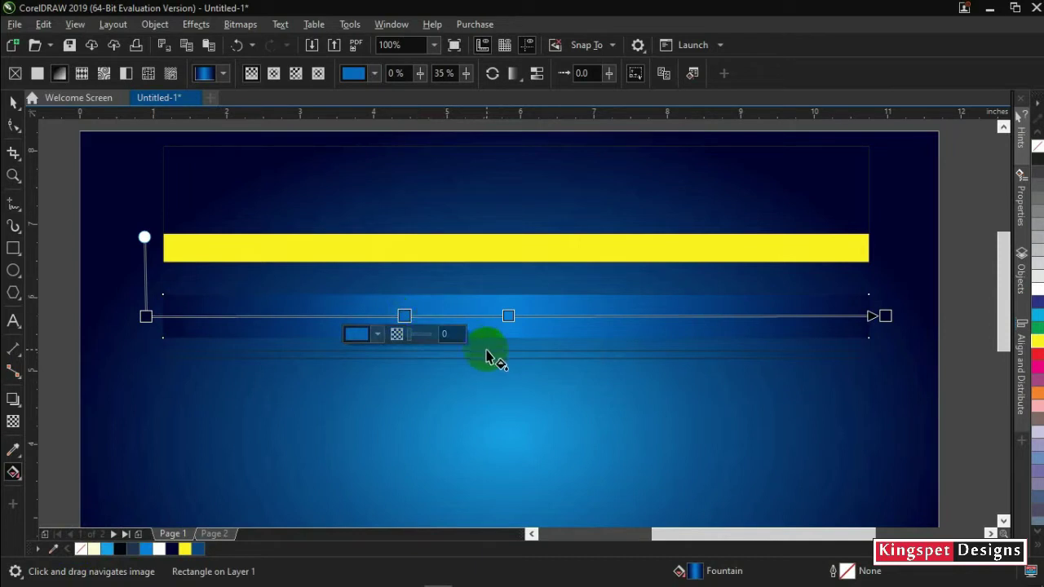
double_click(582, 314)
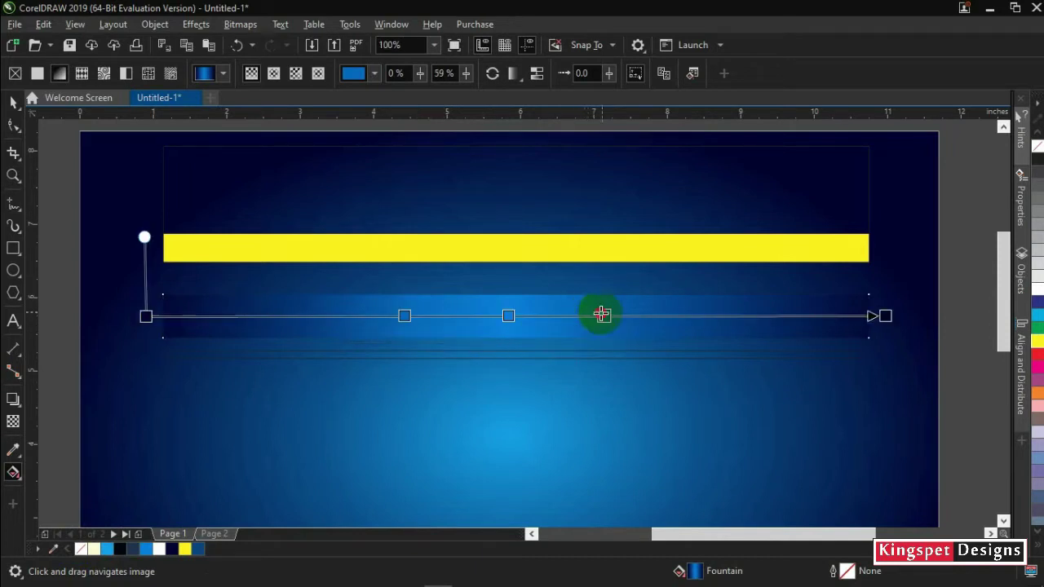
left_click_drag(601, 314, 620, 316)
- Set the middle node of the wide lower bar's gradient at 49% to brighter blue #008CFF
left_click_drag(508, 316, 509, 317)
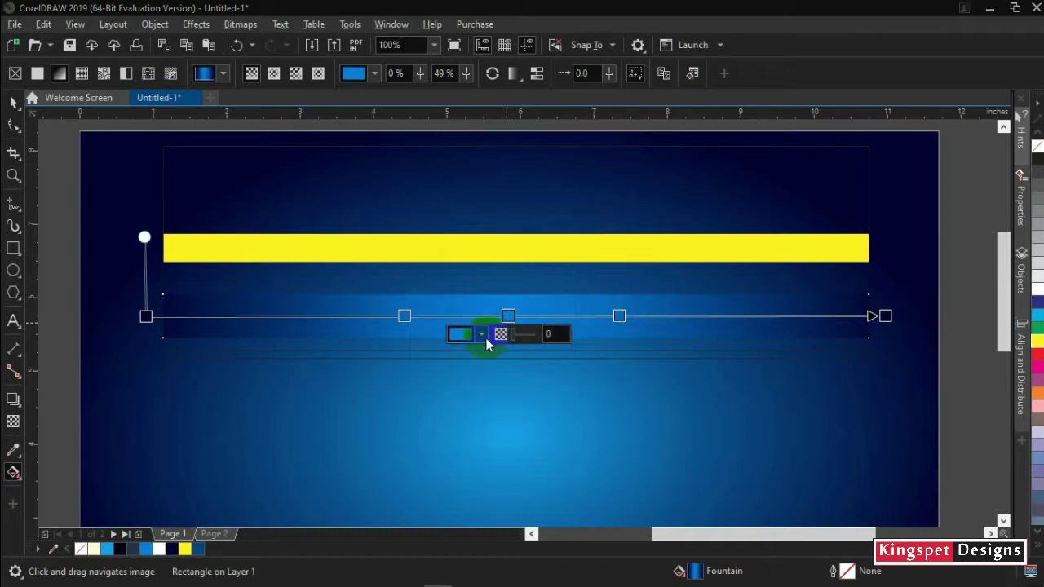
left_click(483, 335)
left_click_drag(559, 155, 560, 131)
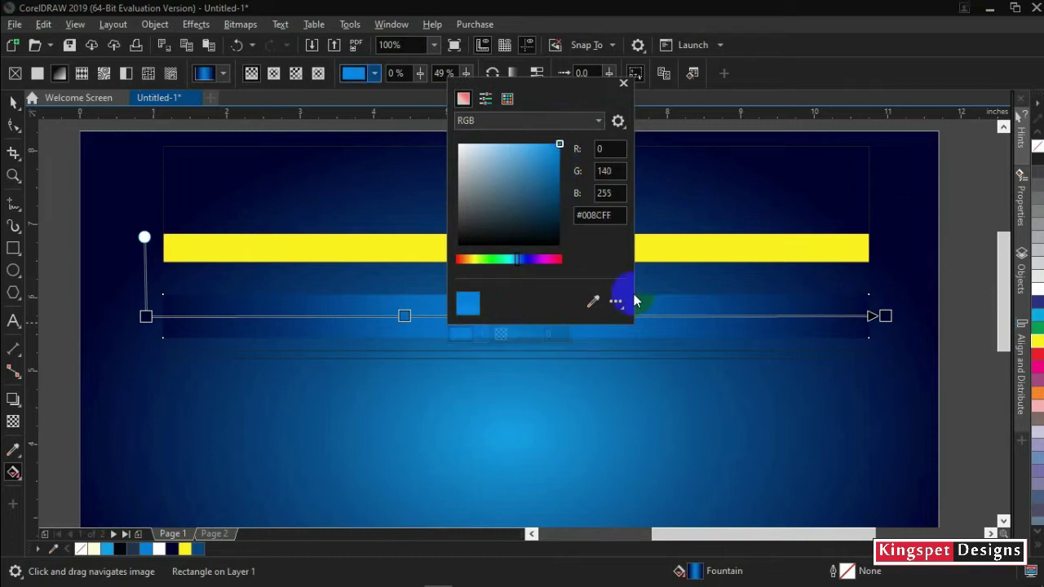
left_click(976, 282)
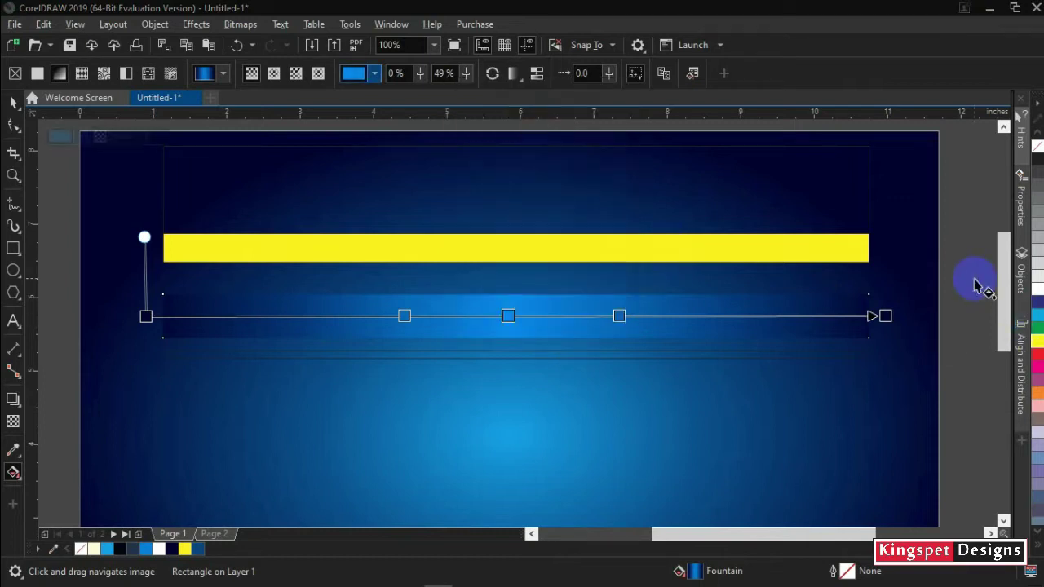
left_click(601, 321)
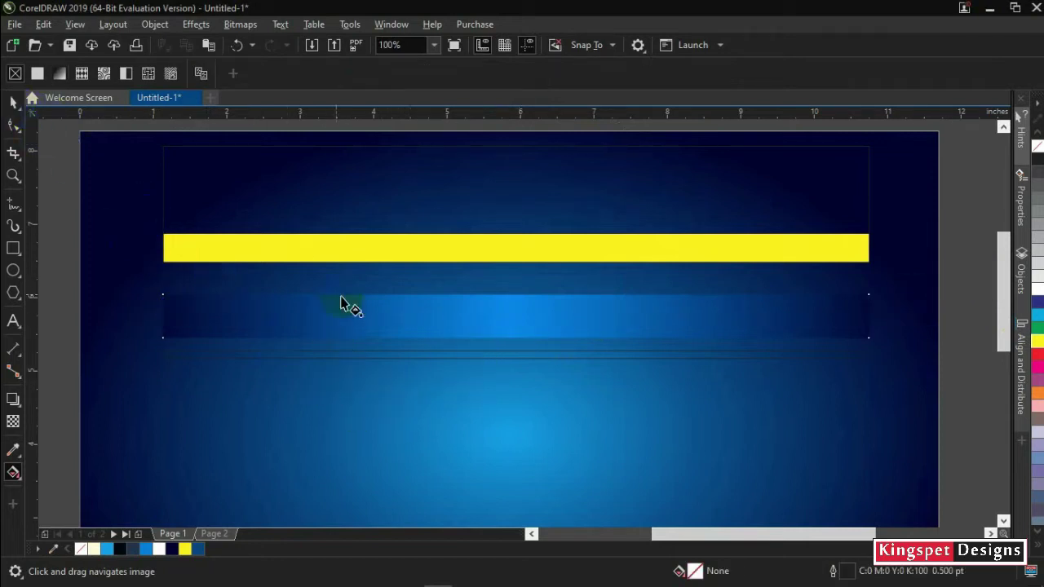
- Copy the wide lower bar's gradient fill onto the thin bar beneath it and remove the thin bar's outline
left_click(15, 103)
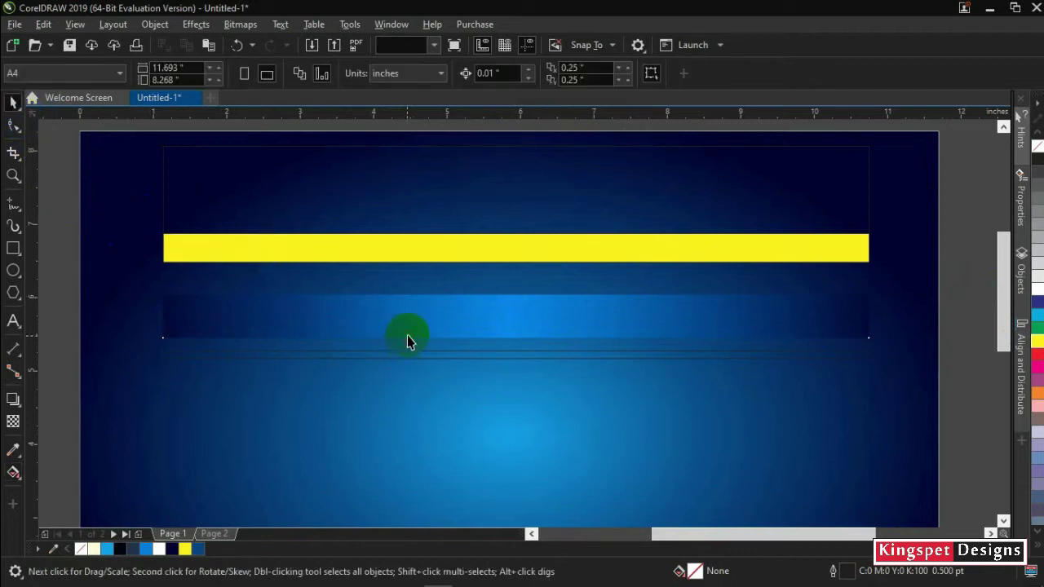
left_click(408, 335)
left_click_drag(416, 320, 417, 357)
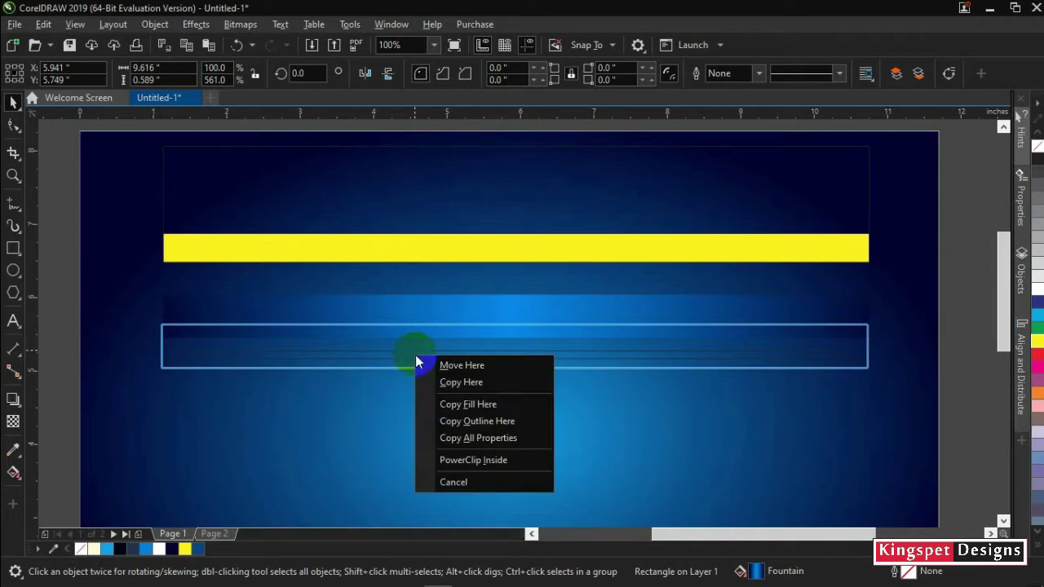
left_click(454, 402)
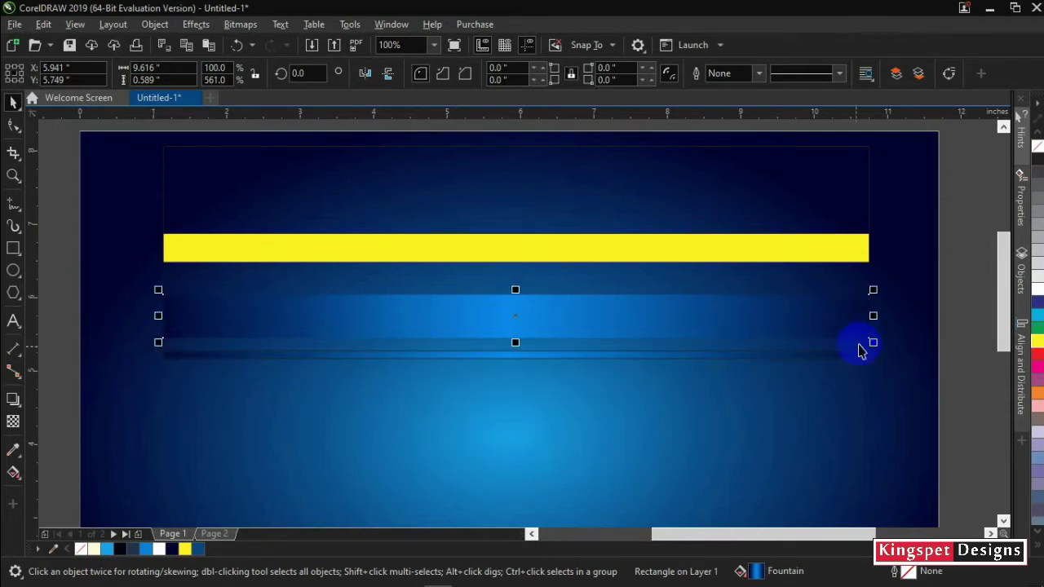
left_click(806, 356)
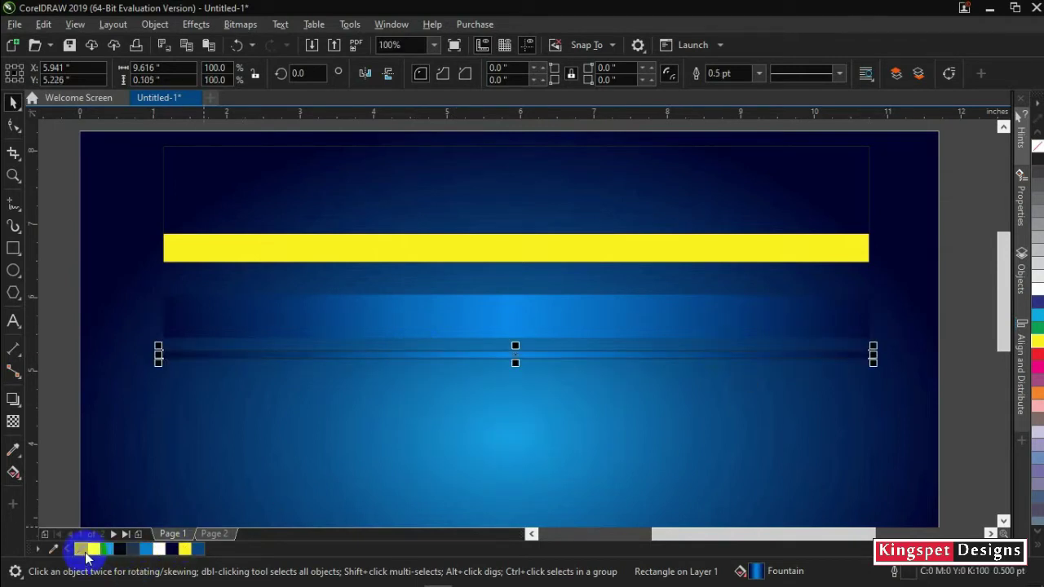
left_click(229, 396)
left_click(462, 360)
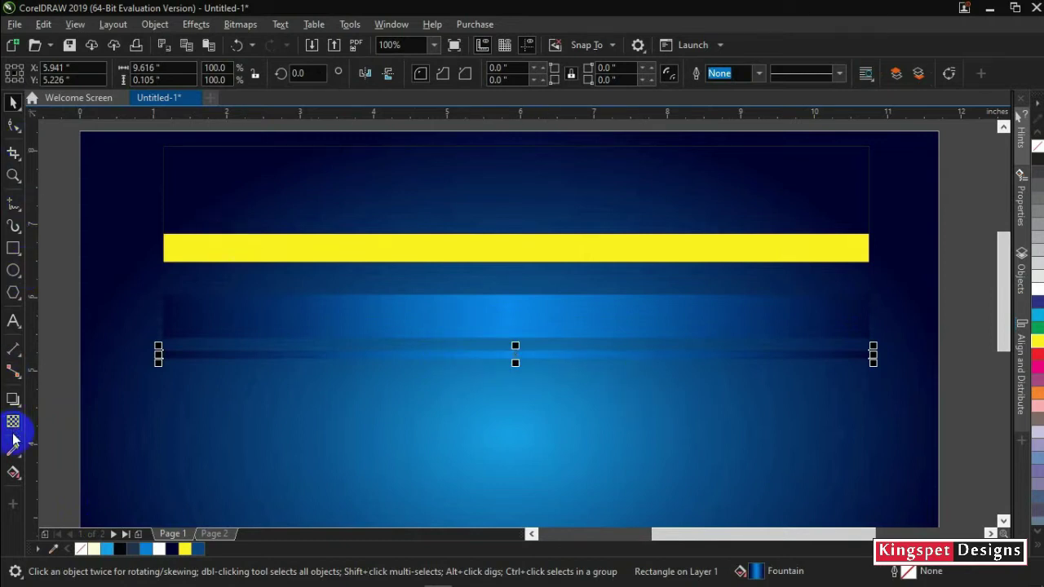
- Shift the thin bar's three intermediate gradient nodes toward the end node, with the first at 50% and the bright one at 56%, and straighten the skew handle
left_click(13, 472)
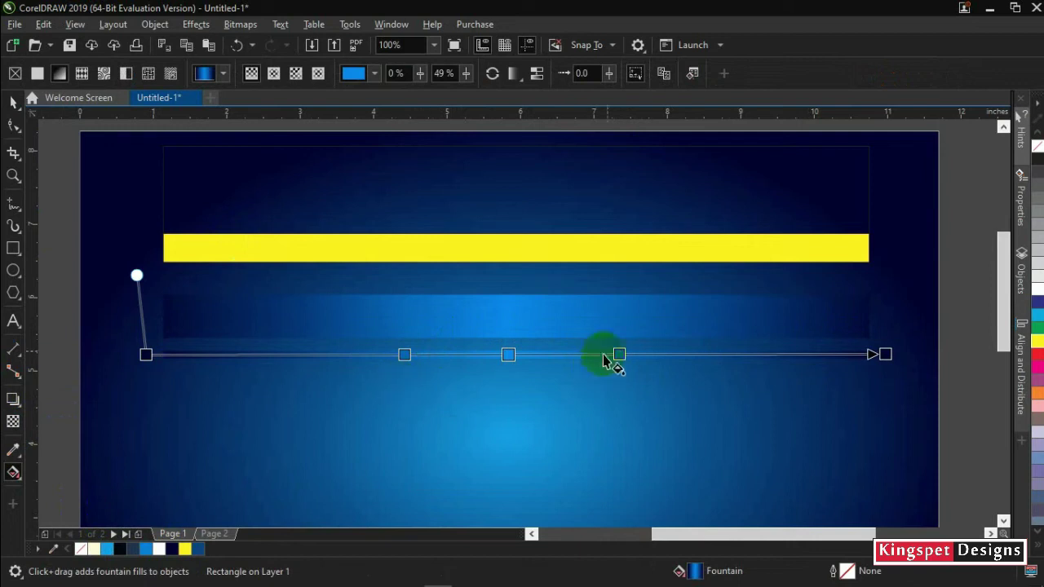
left_click_drag(619, 354, 679, 353)
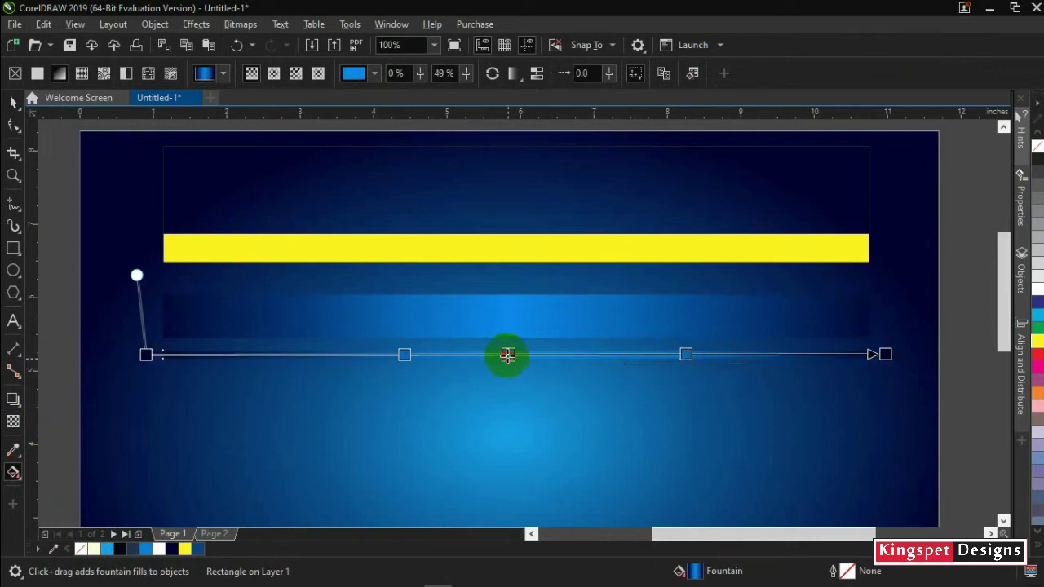
left_click_drag(509, 354, 560, 355)
left_click_drag(403, 355, 514, 355)
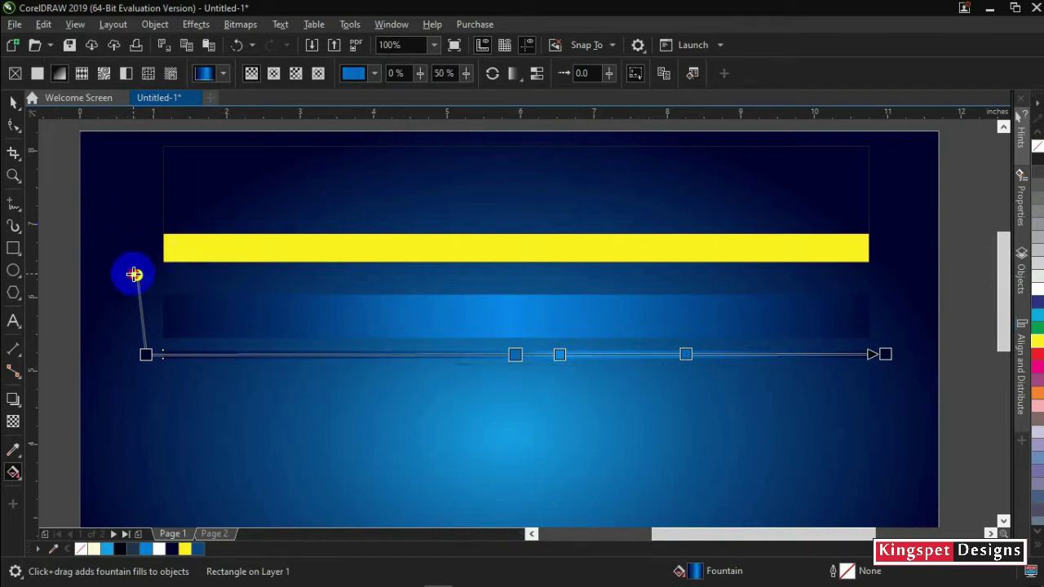
left_click_drag(136, 276, 146, 275)
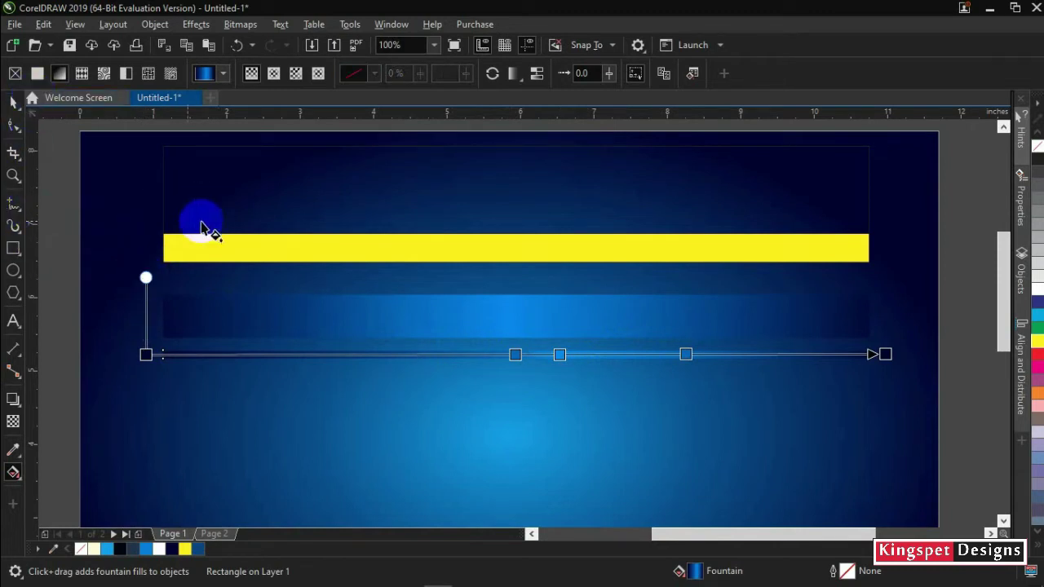
- Copy the thin bar's gradient fill onto the yellow bar and remove that bar's outline
left_click(13, 104)
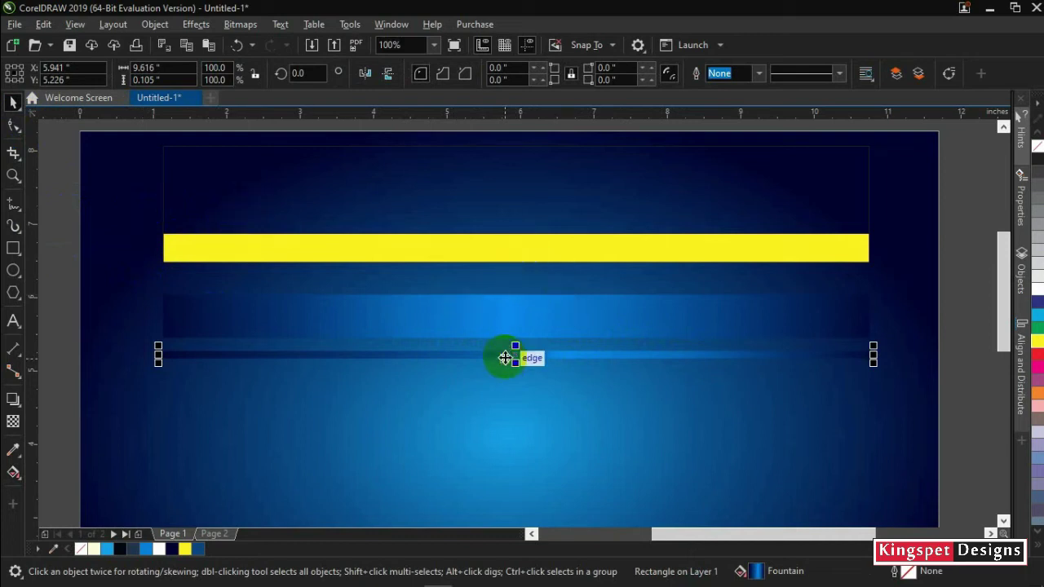
left_click_drag(506, 358, 505, 257)
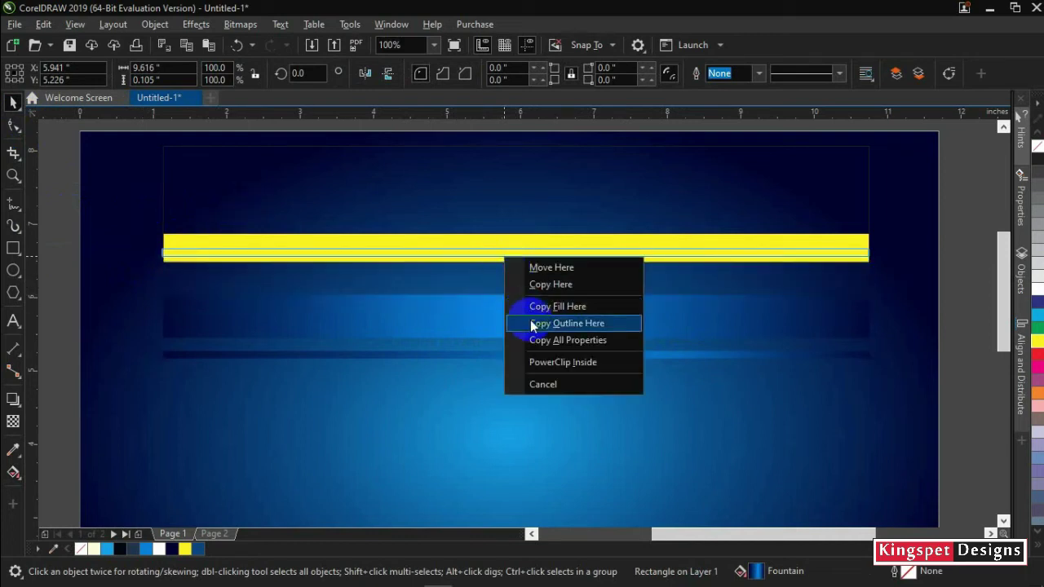
left_click(540, 307)
left_click(508, 252)
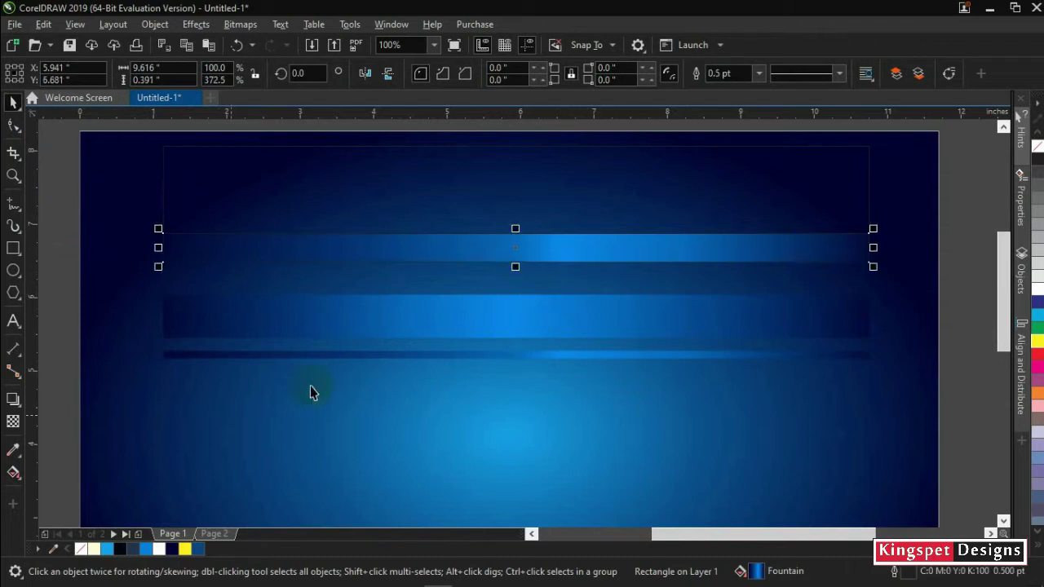
right_click(84, 549)
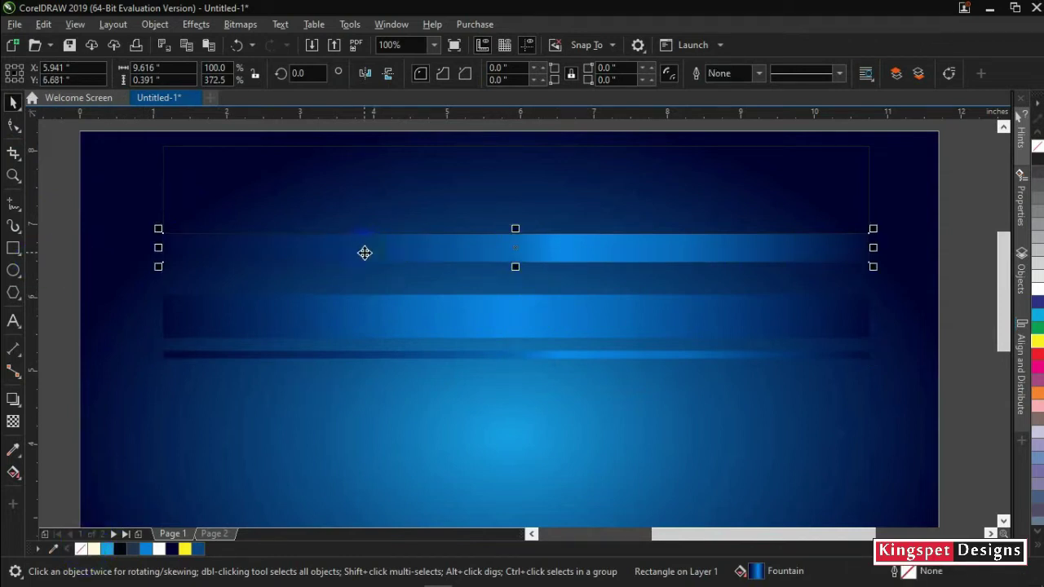
- Copy all properties of the former yellow bar onto the tall top rectangle
left_click_drag(405, 256, 406, 211)
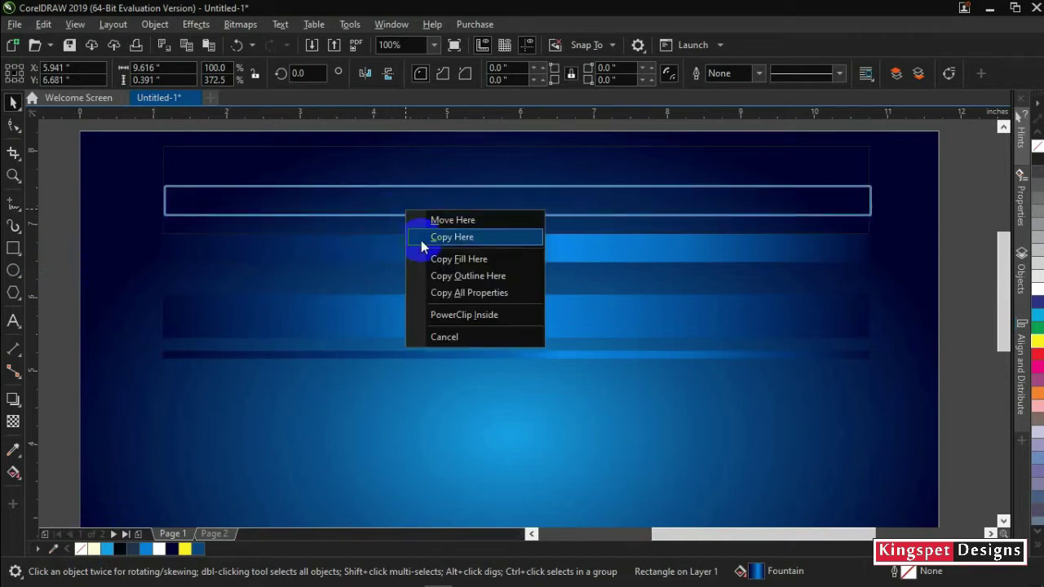
left_click(467, 294)
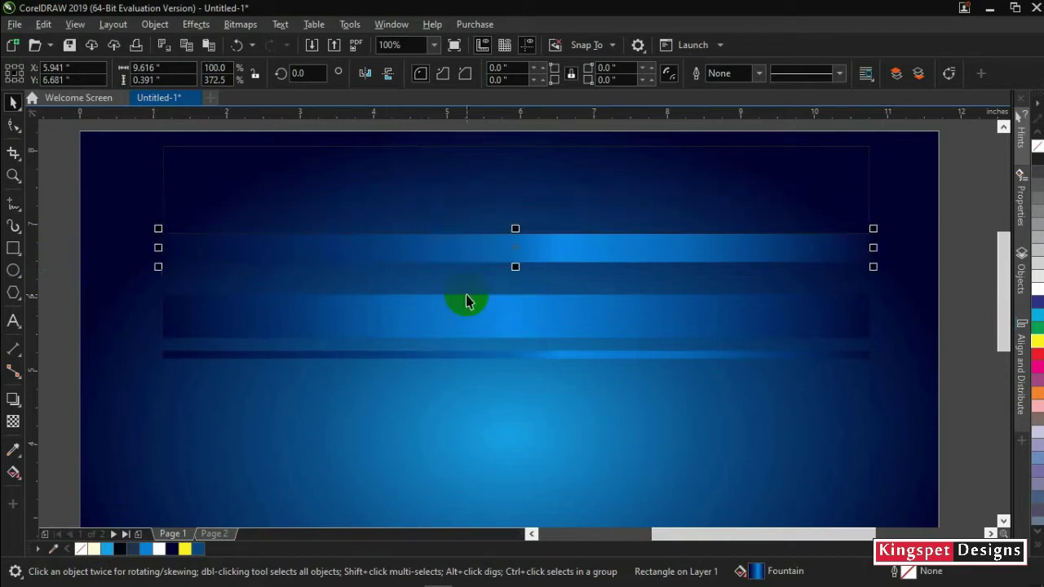
left_click(59, 261)
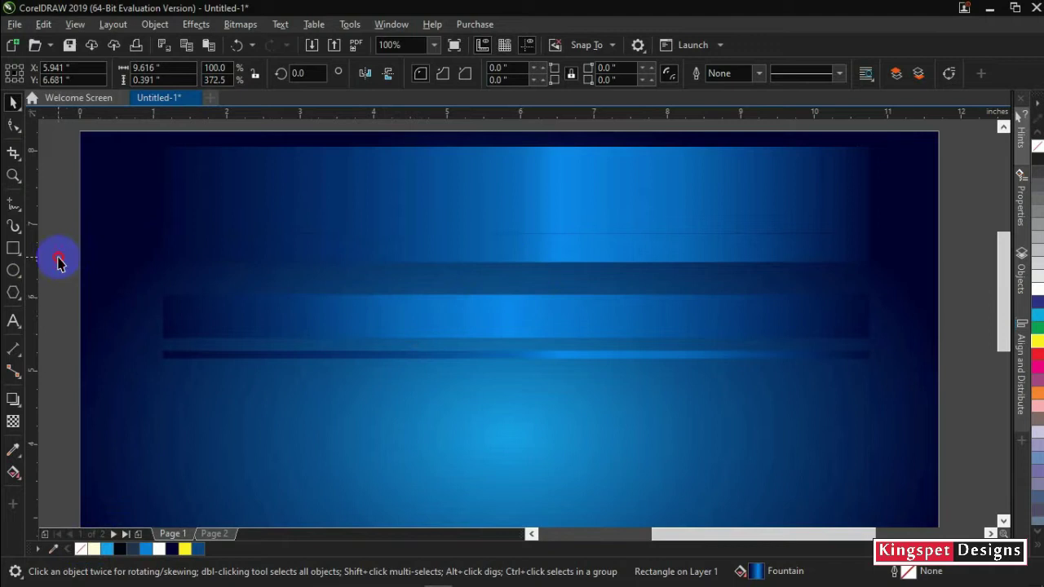
left_click(311, 210)
left_click(462, 215)
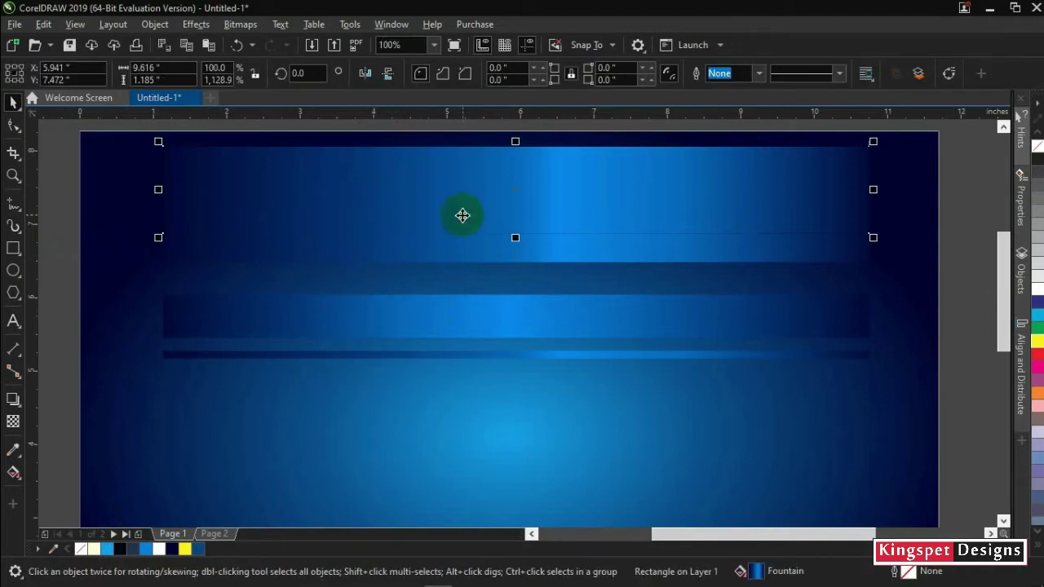
- Copy all properties of the wide lower bar, with its centered highlight, onto the tall top rectangle
left_click(453, 250)
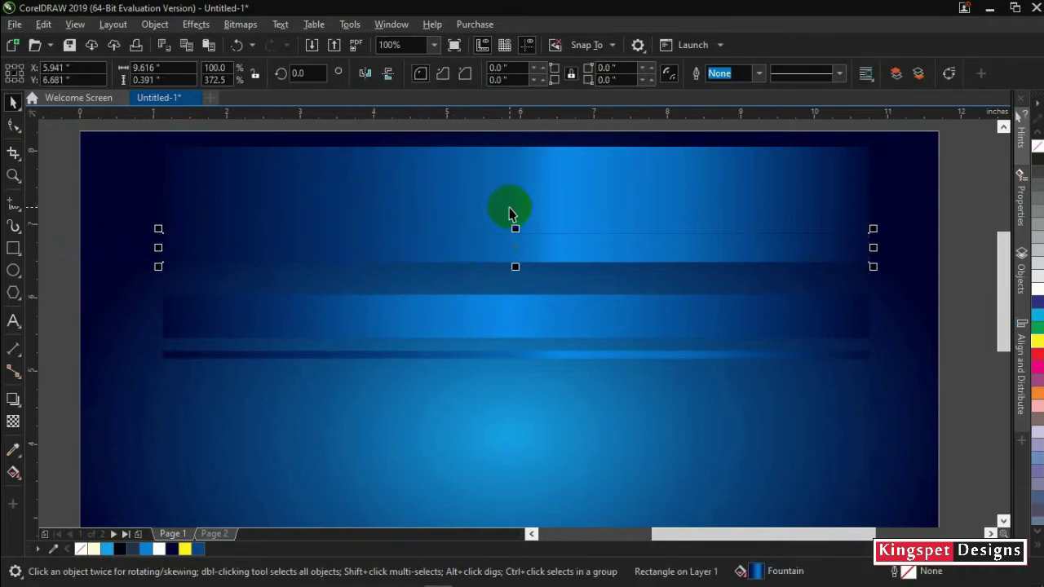
left_click_drag(509, 213, 462, 211)
right_click(462, 210)
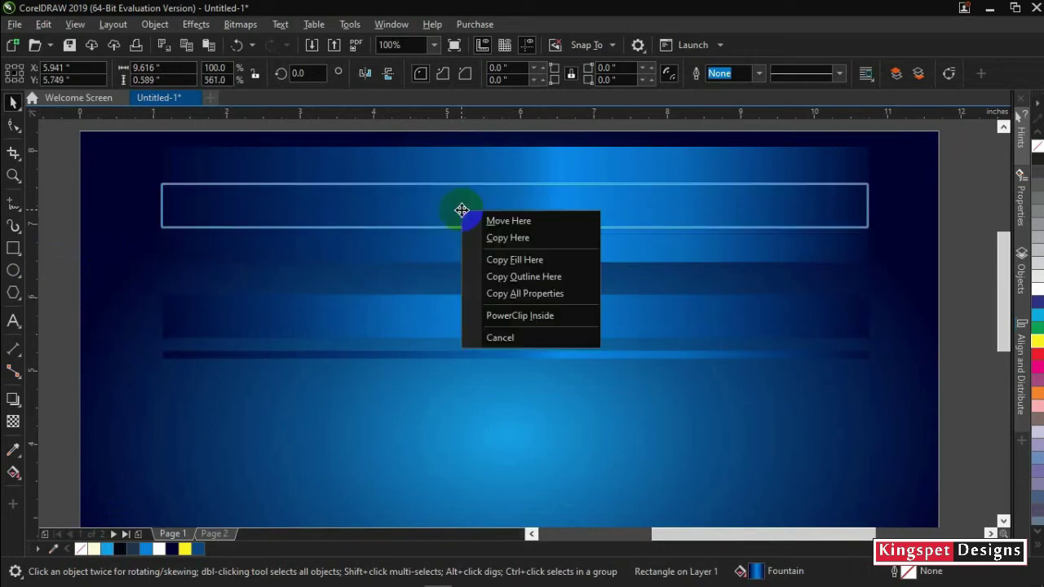
left_click(498, 295)
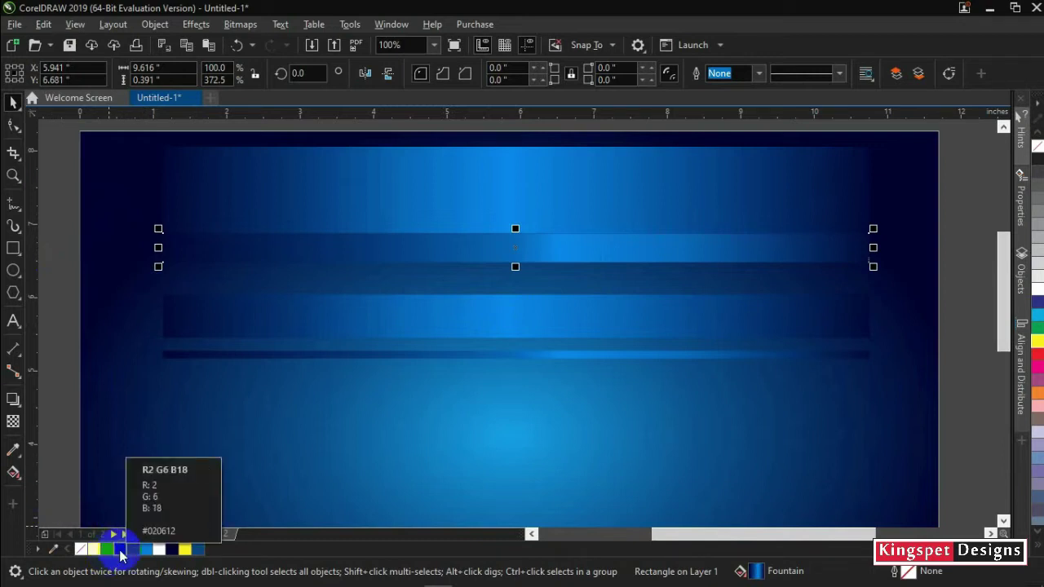
- Recolor the 56% gradient node of the bar just below the tall top rectangle to yellow
left_click(14, 474)
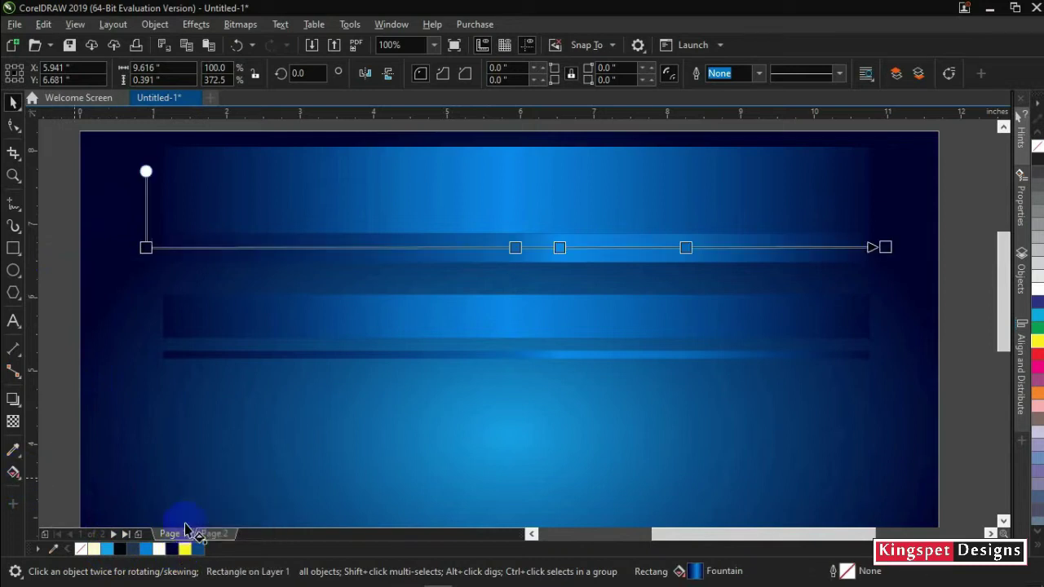
left_click(515, 248)
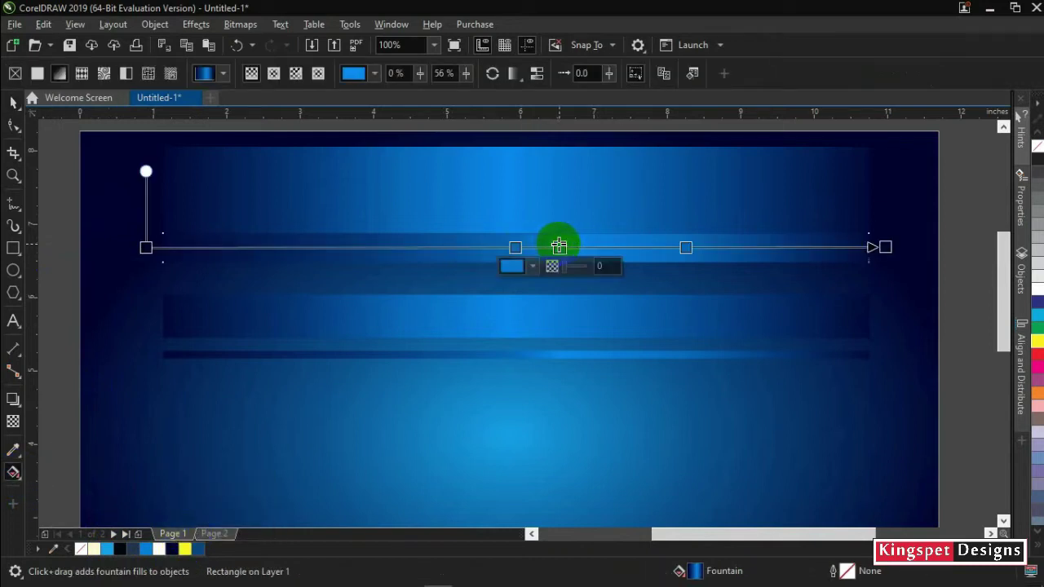
left_click(186, 550)
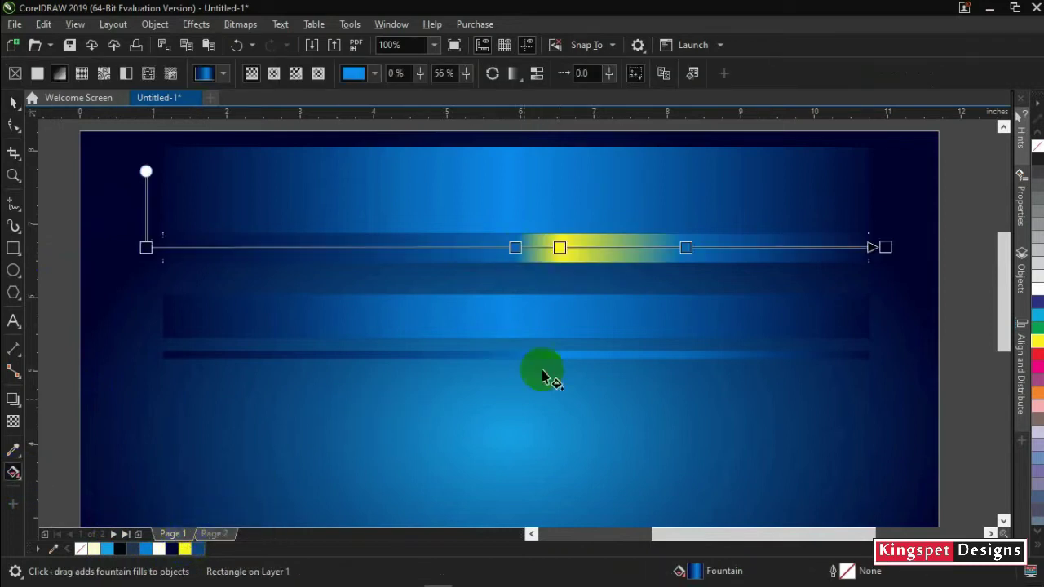
left_click(515, 247)
left_click(559, 247)
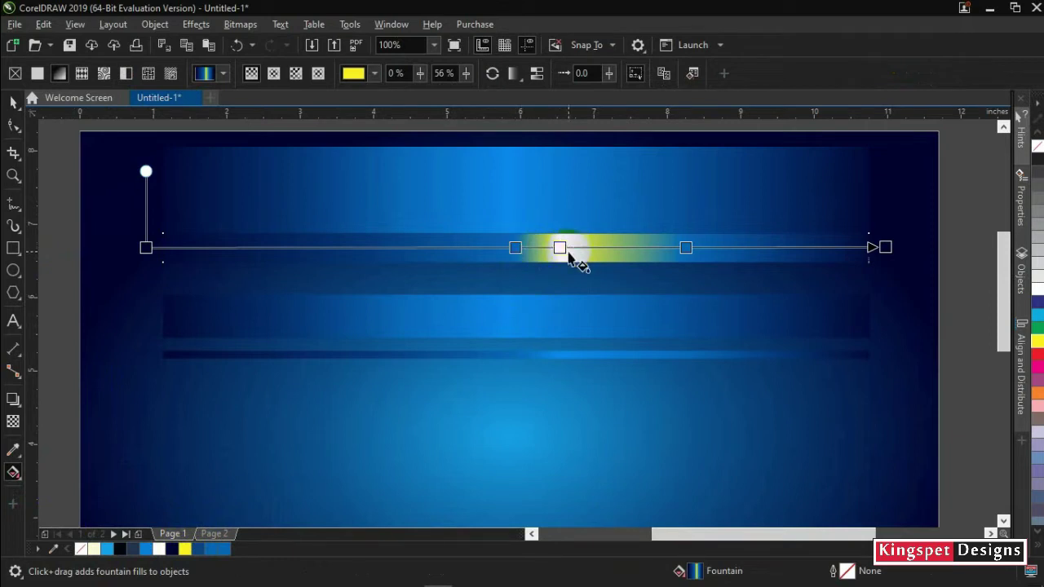
left_click_drag(559, 249, 553, 246)
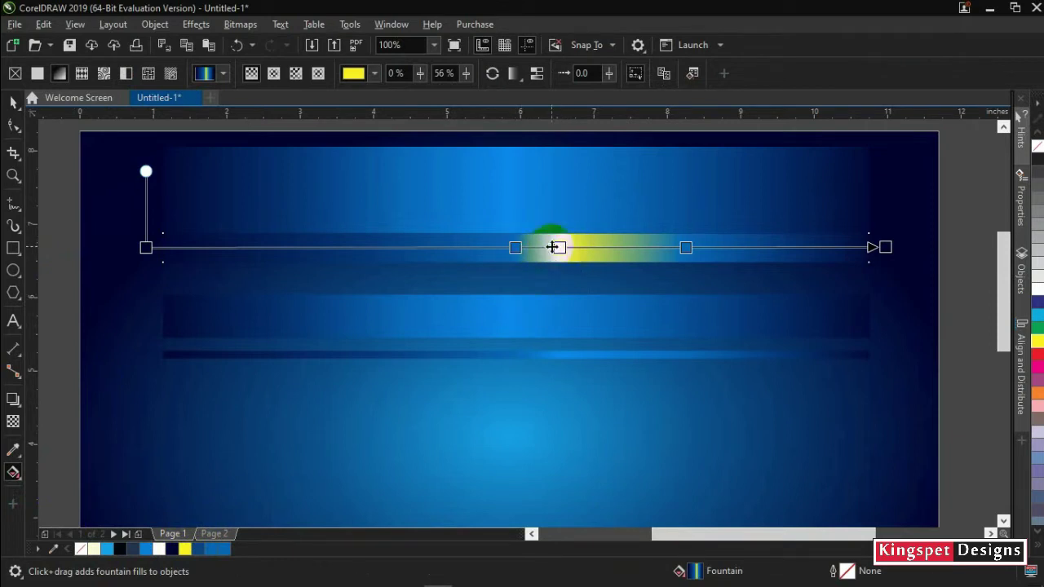
- Recolor both end nodes of the gradient on the bar below the tall top rectangle to tan brown
left_click(145, 248)
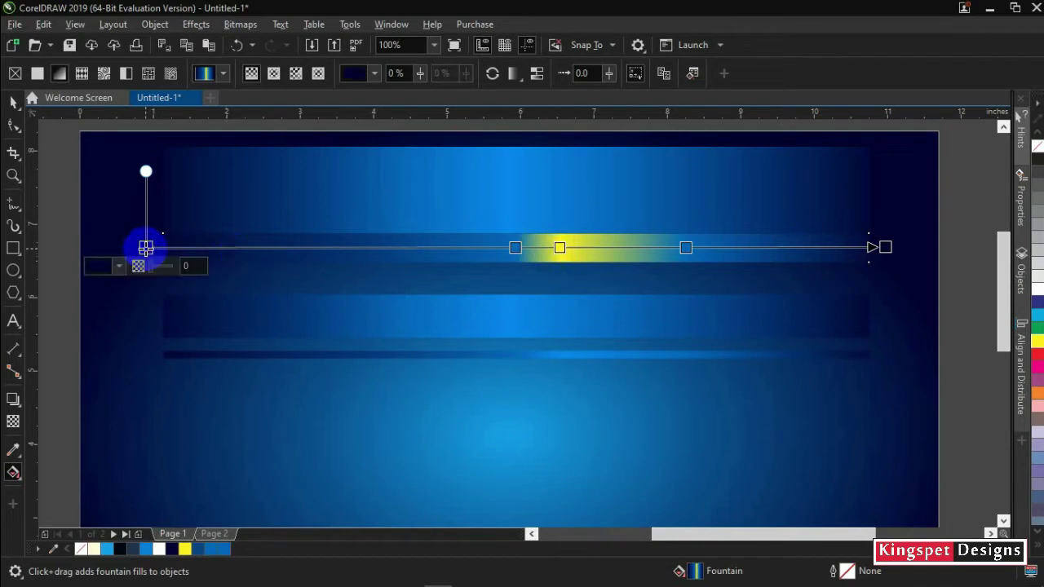
left_click(1037, 545)
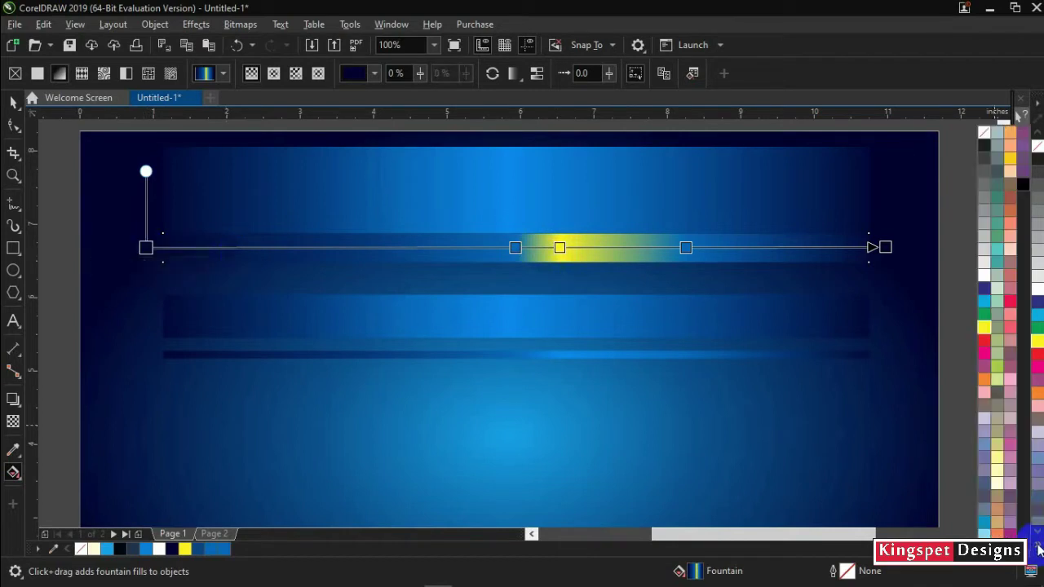
left_click(1001, 499)
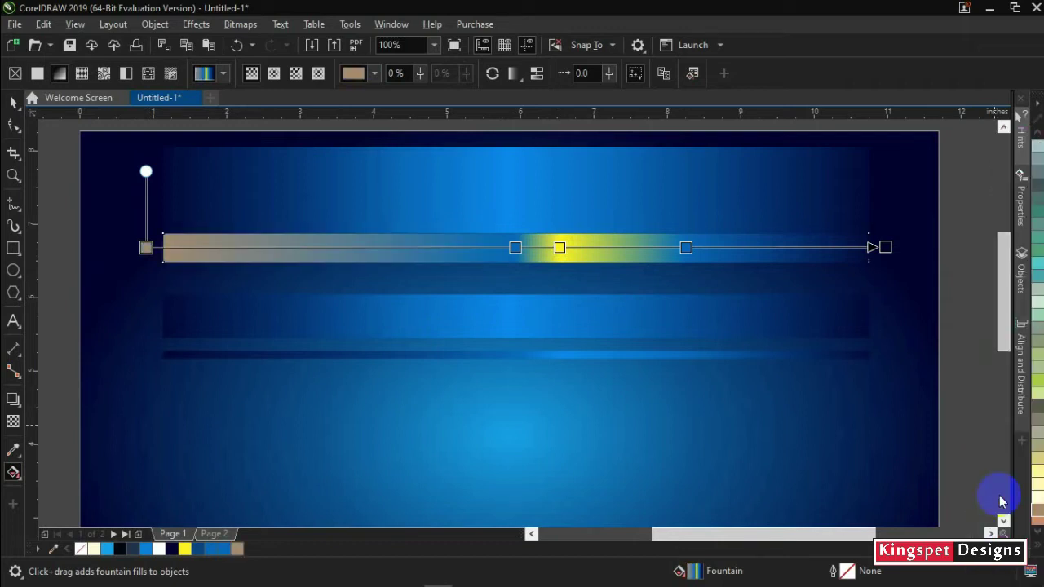
left_click(886, 247)
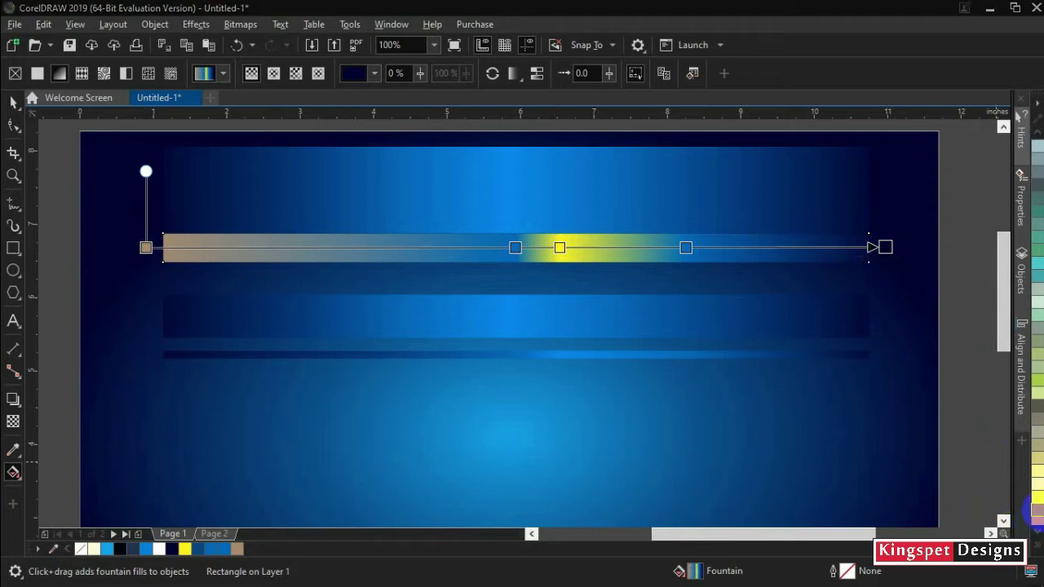
left_click(1038, 513)
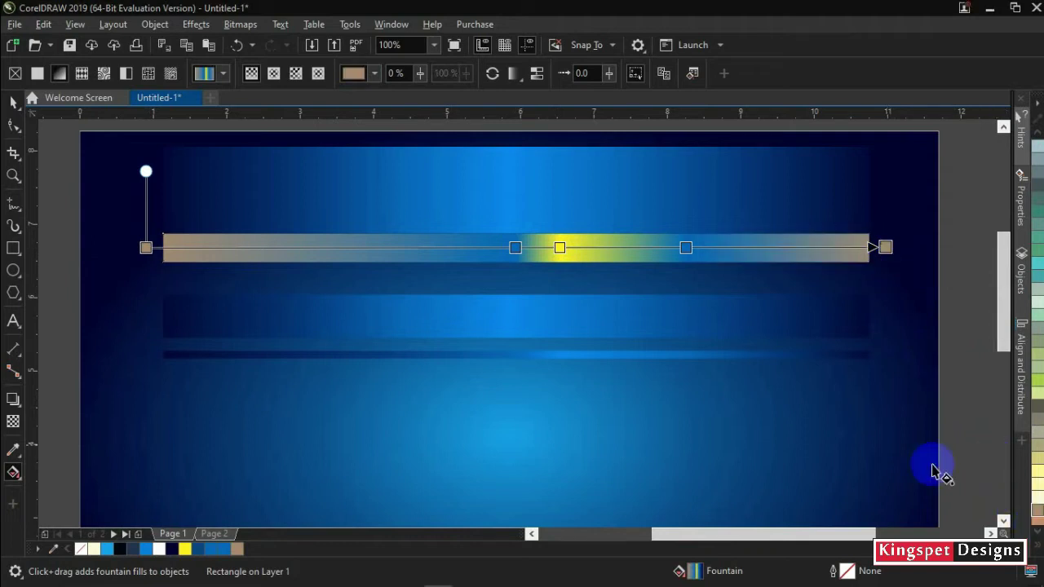
- Remove the two blue intermediate nodes from that bar's gradient, leaving the yellow node between the tan ends
left_click(514, 248)
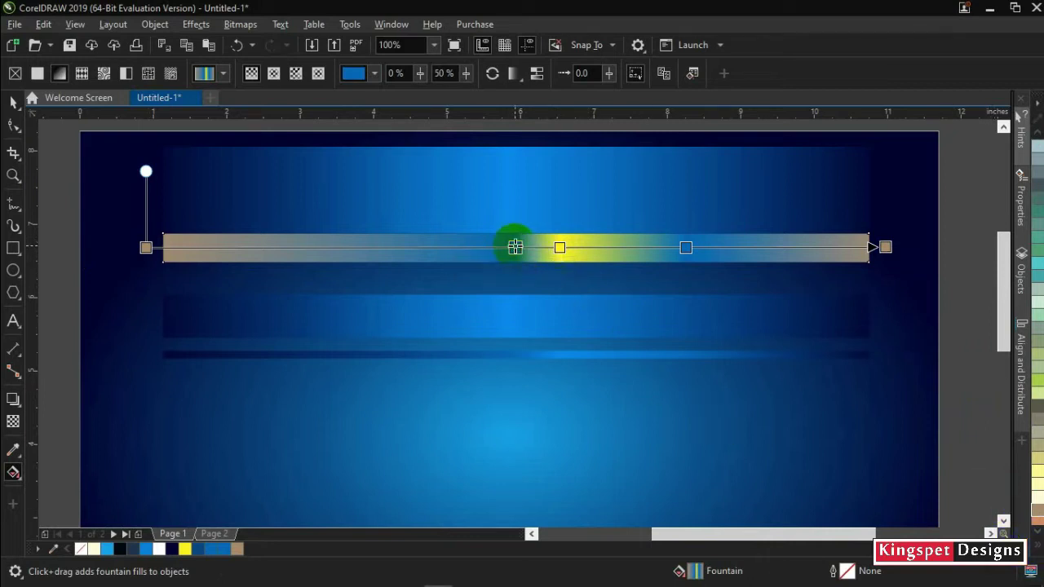
double_click(515, 247)
double_click(685, 248)
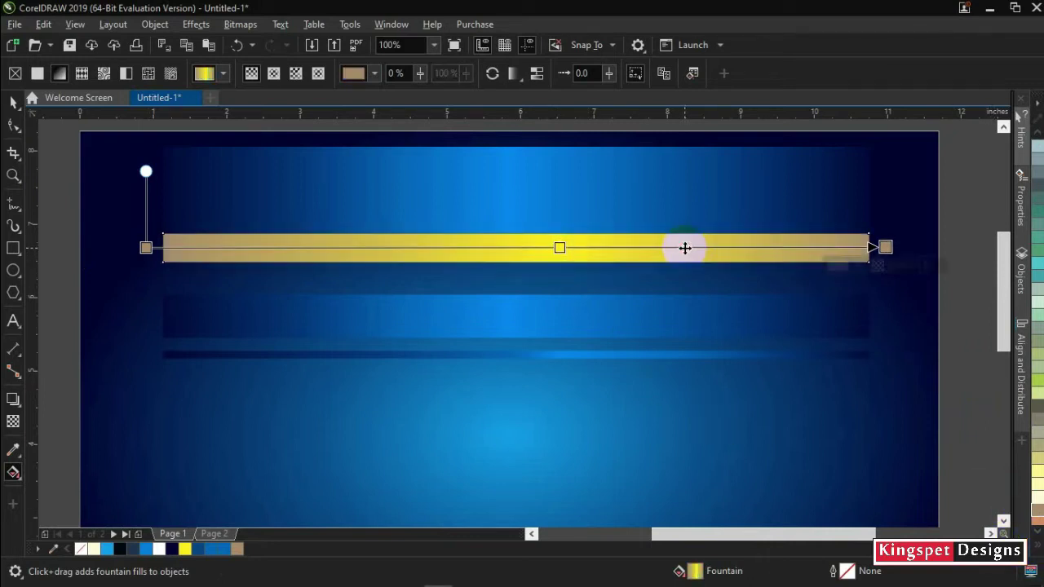
- Recolor the bar's yellow gradient node to light gold, shift it to the bar's center, and deselect the bar
left_click(560, 248)
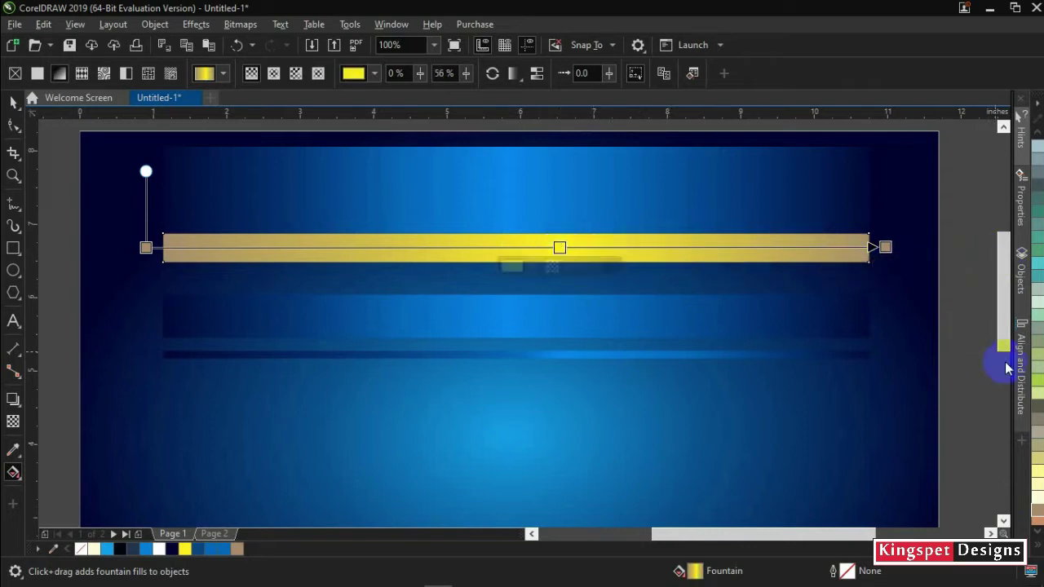
left_click(1039, 549)
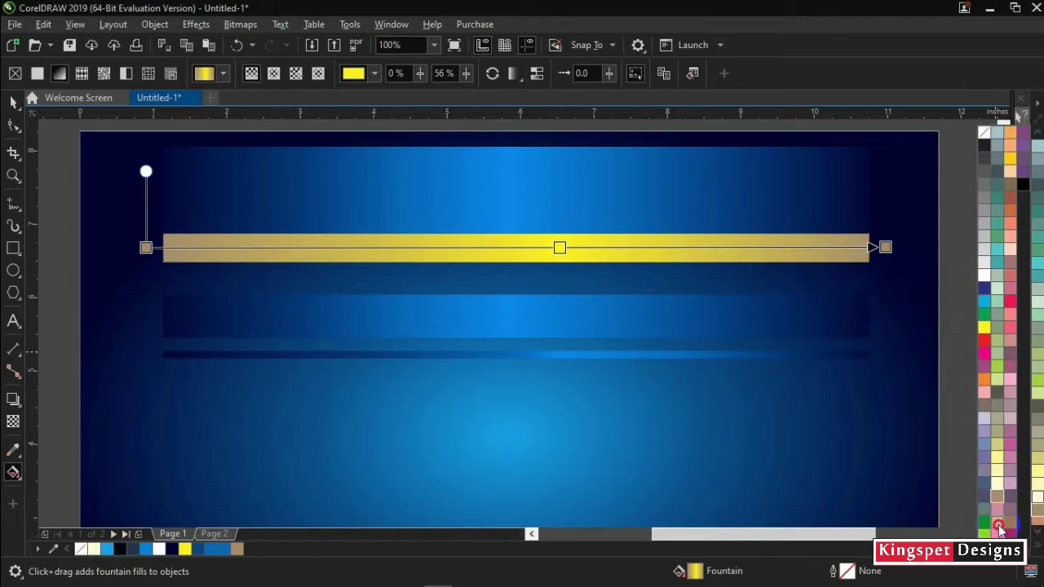
left_click(999, 530)
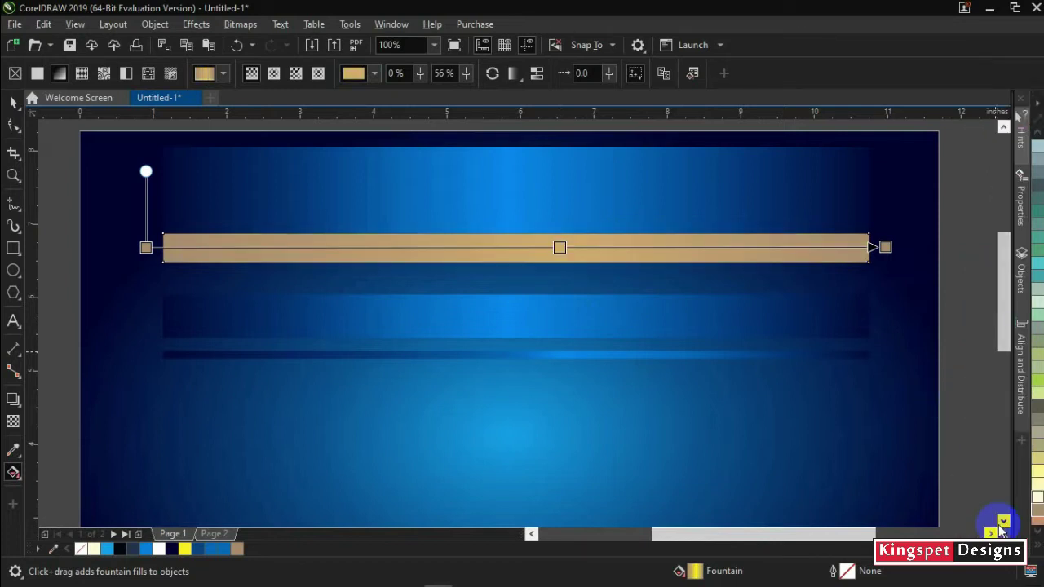
left_click(886, 247)
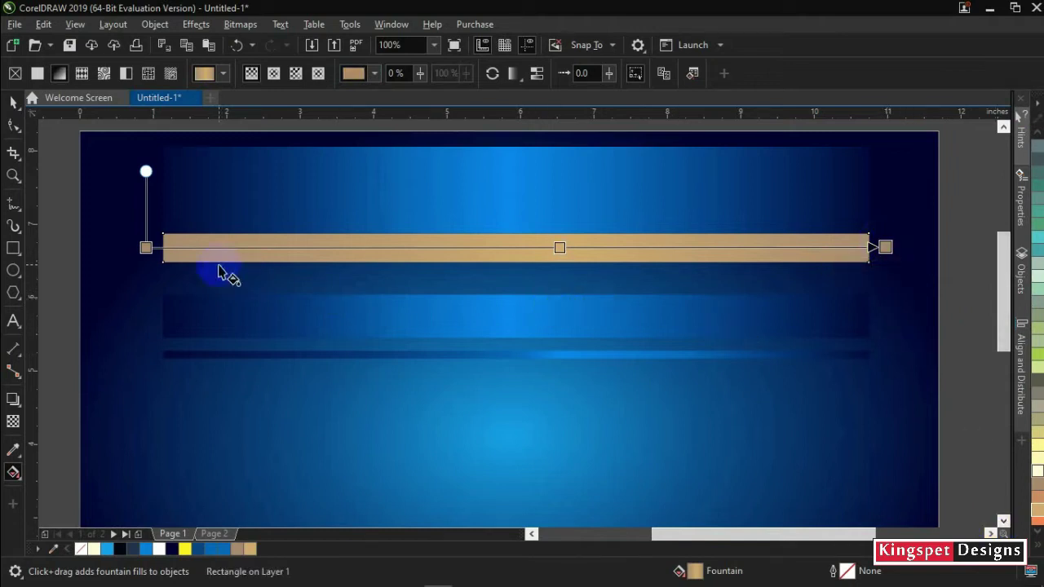
left_click_drag(560, 248, 513, 248)
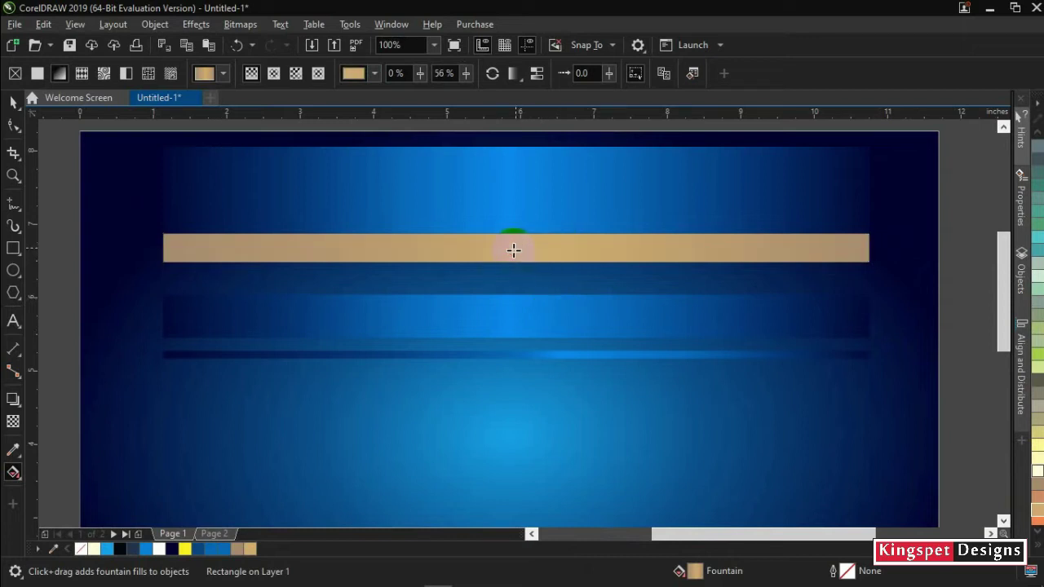
left_click(887, 248)
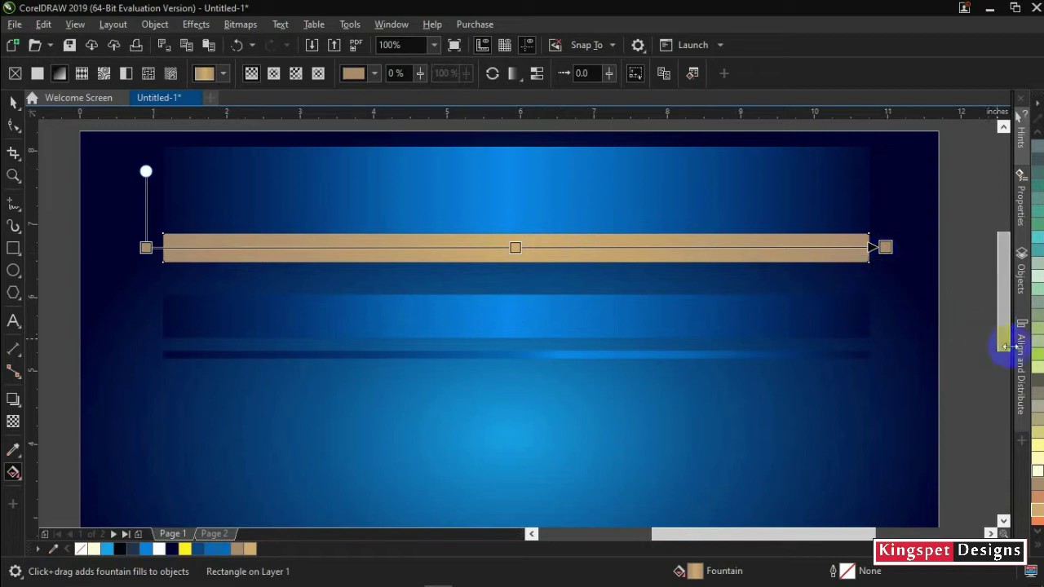
left_click(253, 308)
scroll(252, 308, "down", 2)
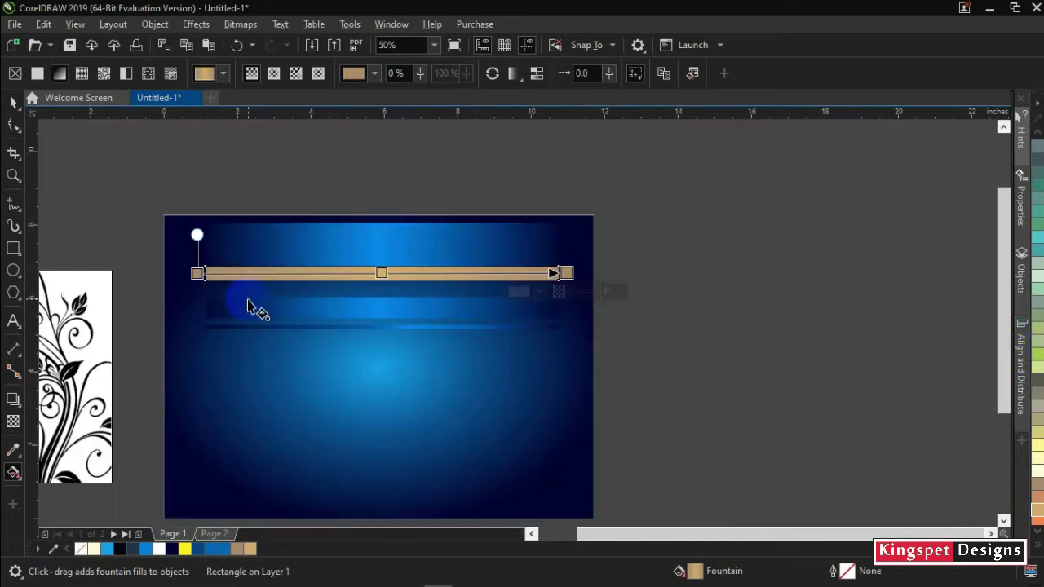
left_click(107, 169)
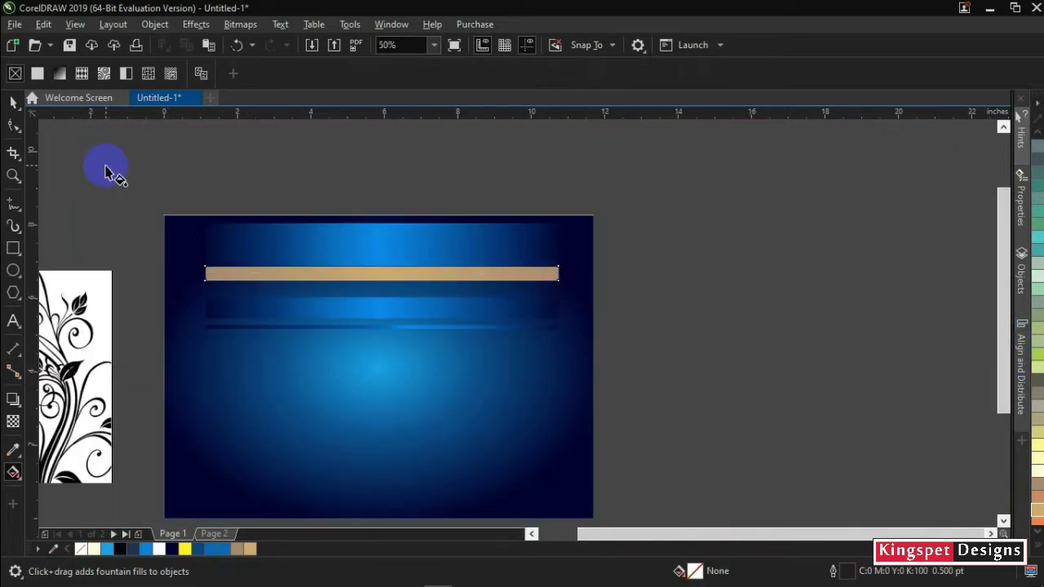
- Select the wide lower bar and the thin bar together and move them slightly up toward the gold bar
left_click(11, 105)
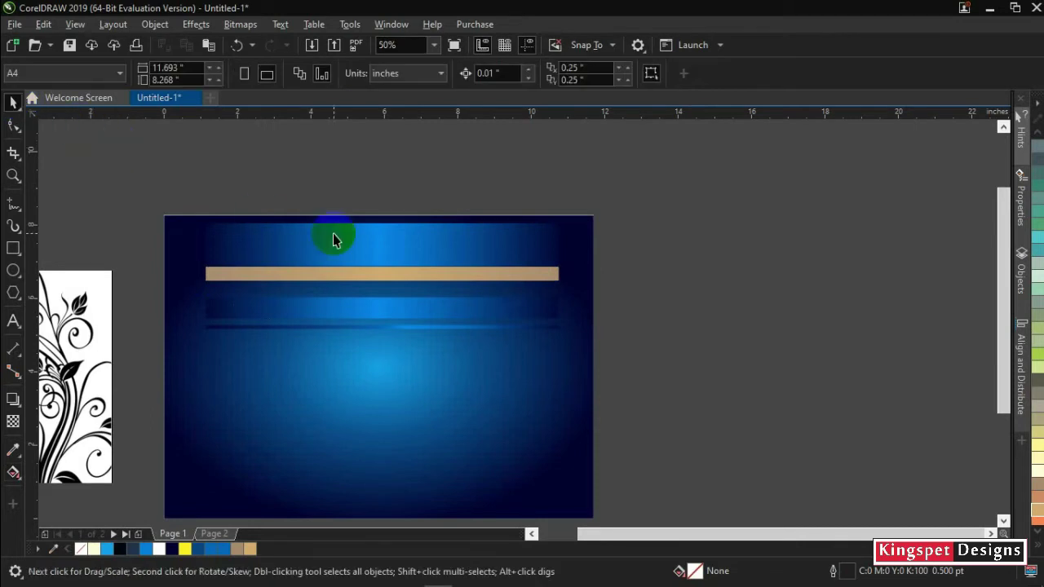
left_click(201, 196)
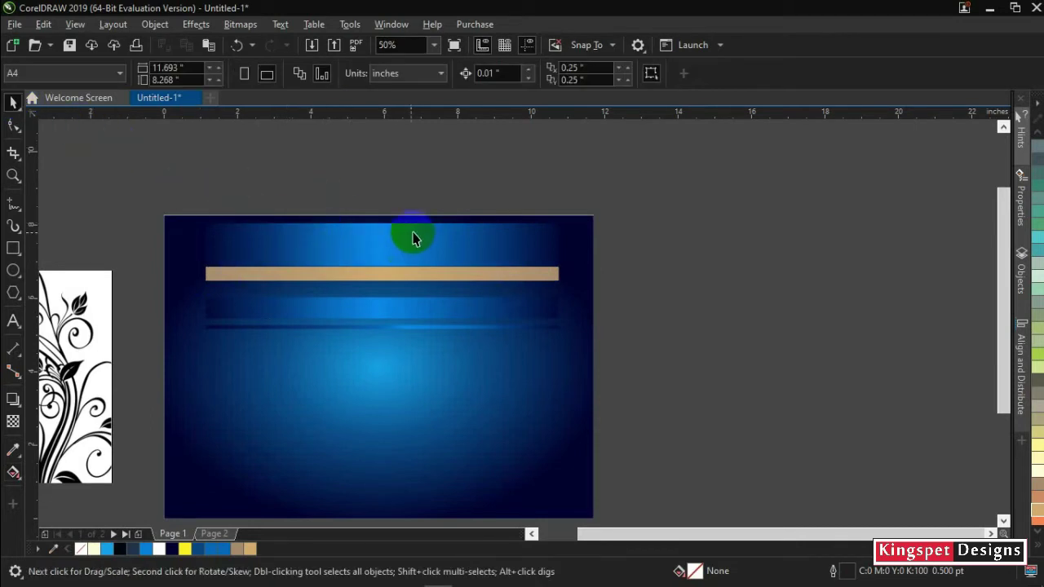
left_click_drag(157, 353, 601, 296)
left_click_drag(427, 305, 429, 298)
left_click(706, 324)
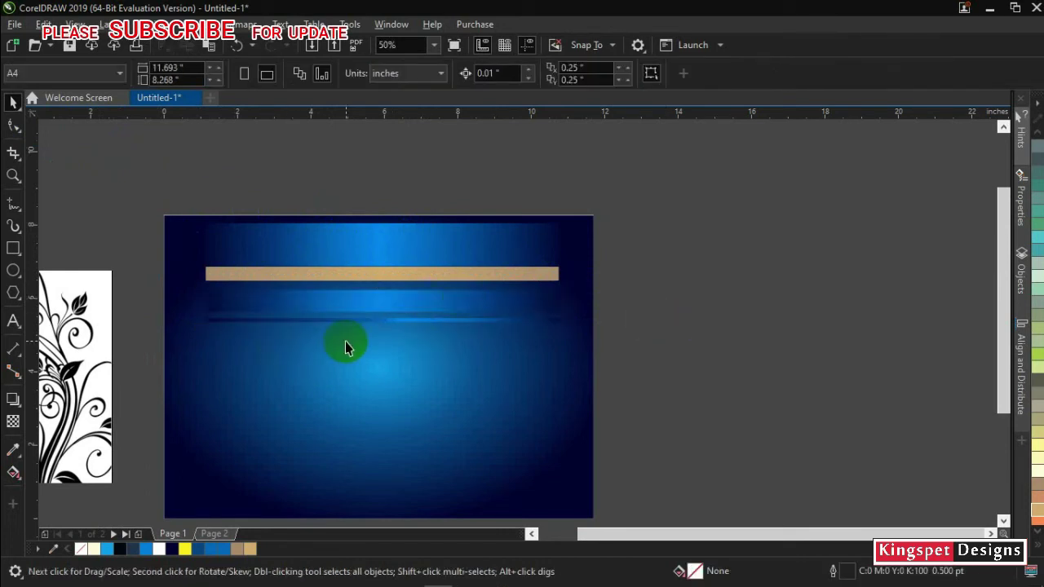
- Reduce the gold bar's height by raising its lower edge, keeping it against the tall top rectangle
left_click_drag(345, 341, 431, 377)
scroll(423, 297, "up", 2)
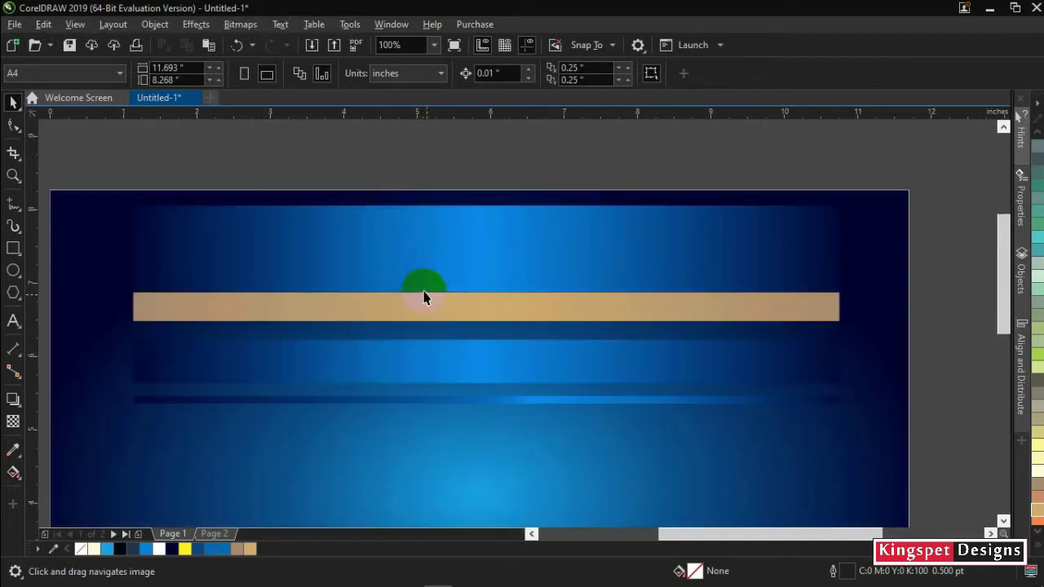
left_click(448, 318)
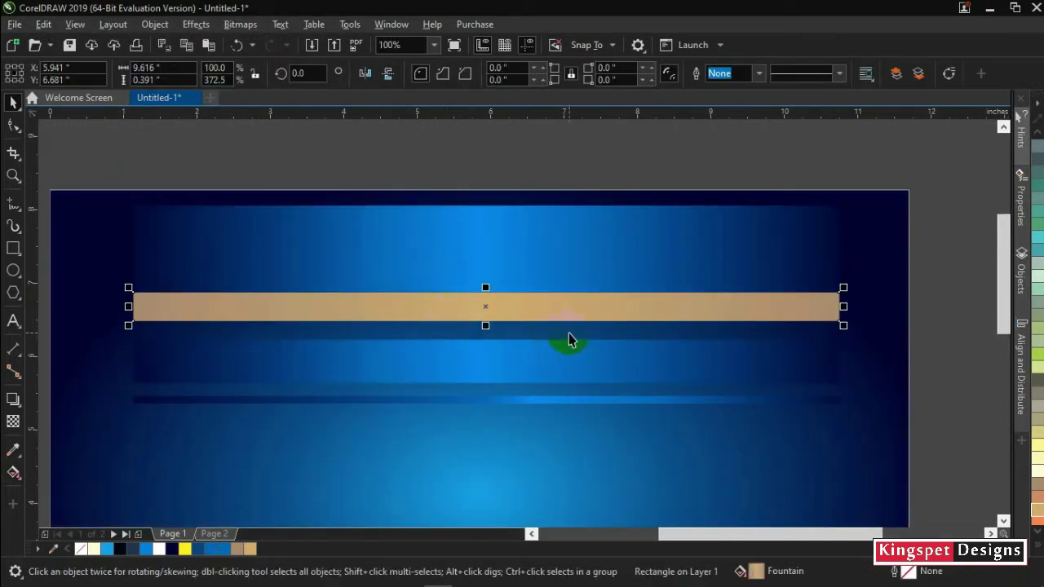
scroll(501, 318, "up", 2)
left_click_drag(455, 321, 476, 301)
- Thin the lowest bar to about 0.06 inches high and bring it up closer to the wide lower bar
left_click(480, 389)
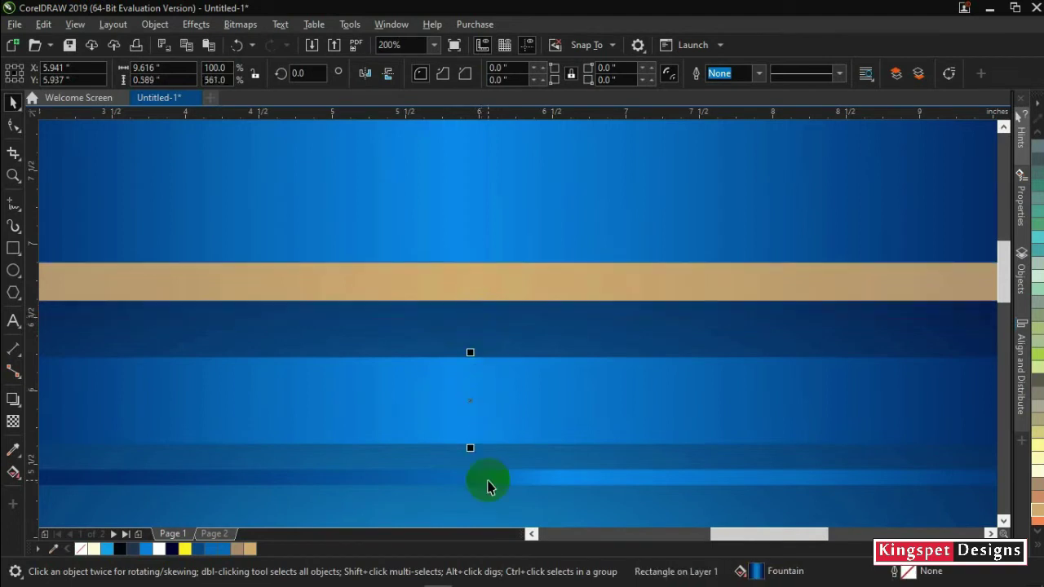
left_click(488, 484)
scroll(478, 495, "up", 2)
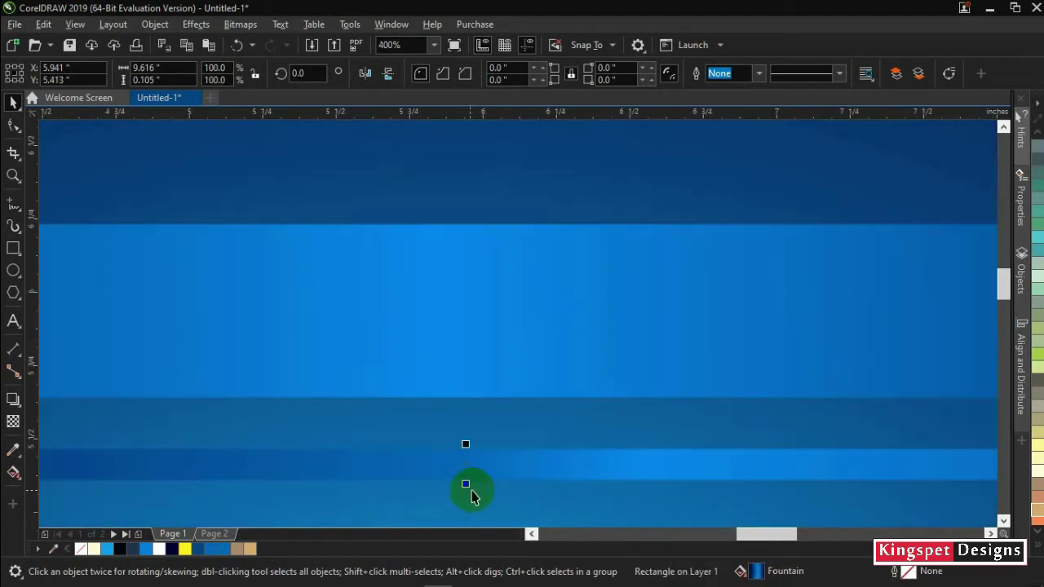
scroll(459, 490, "up", 2)
left_click_drag(482, 457, 514, 388)
scroll(492, 406, "down", 3)
scroll(513, 388, "down", 2)
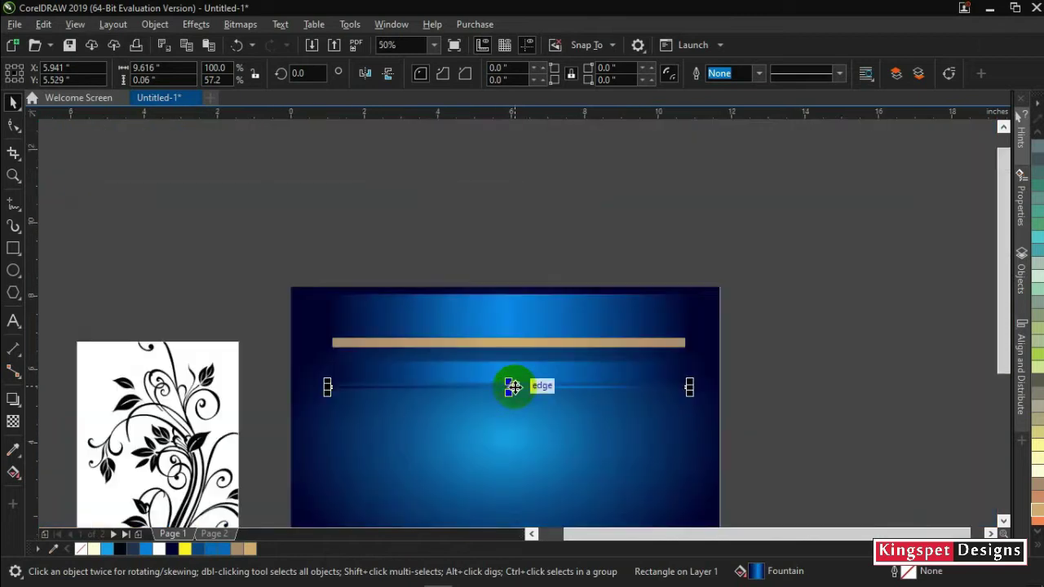
- Move the wide lower bar and the thin bar together up to sit just beneath the gold bar
left_click(754, 406)
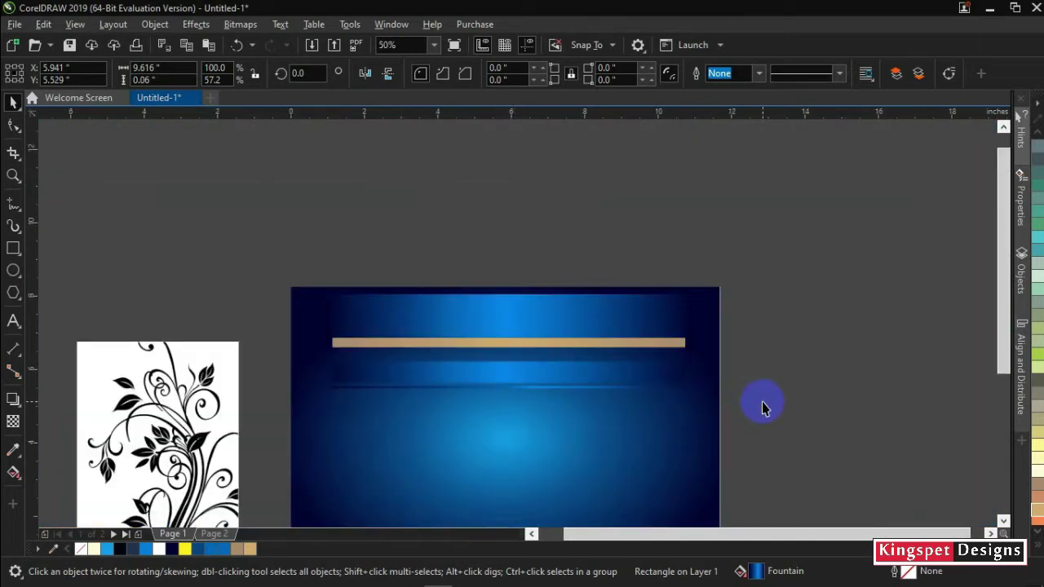
left_click_drag(760, 419, 316, 353)
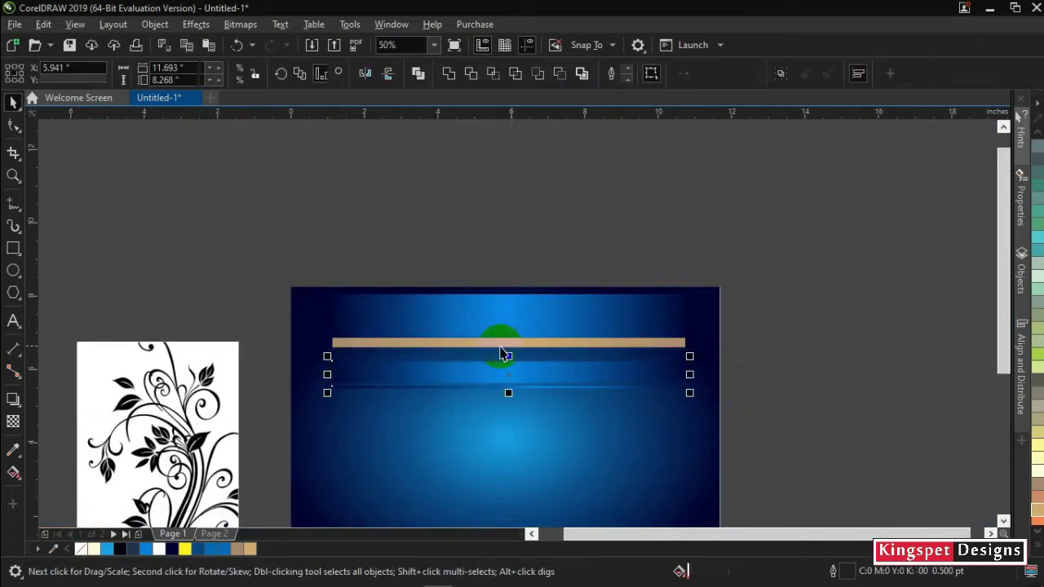
scroll(500, 345, "up", 2)
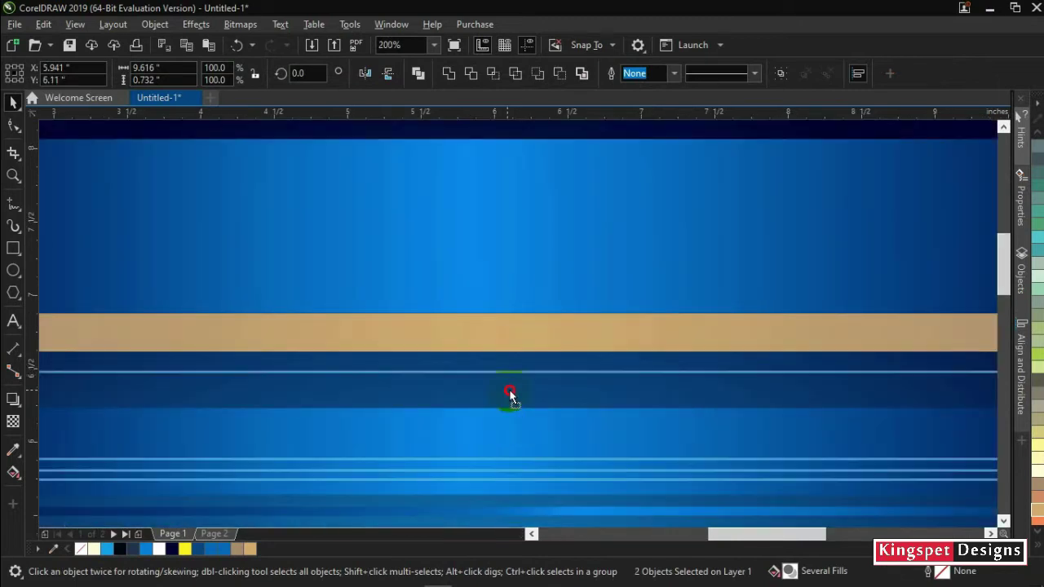
left_click_drag(510, 395, 510, 391)
scroll(510, 391, "down", 1)
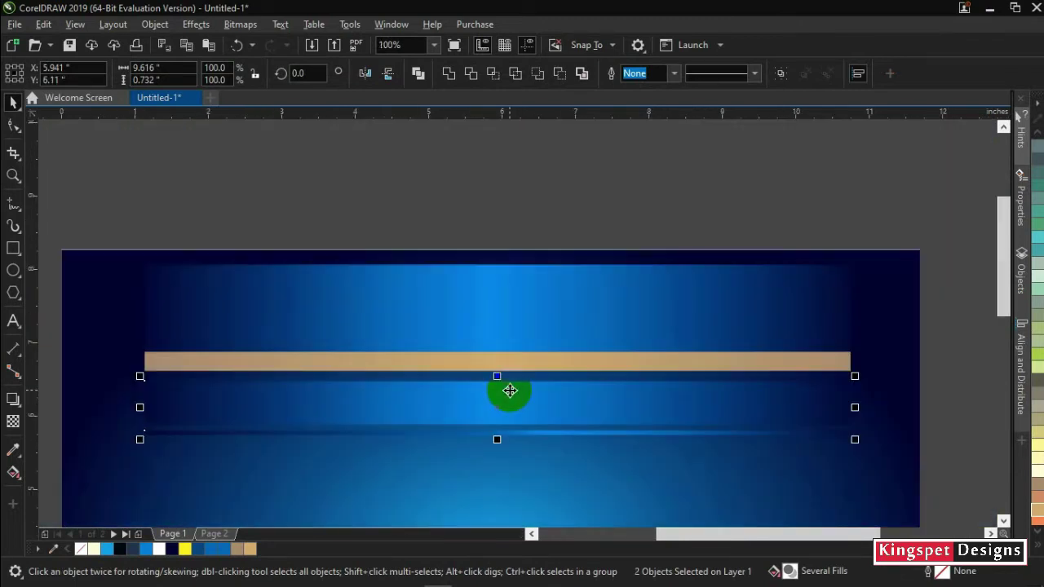
scroll(509, 390, "down", 1)
left_click(767, 403)
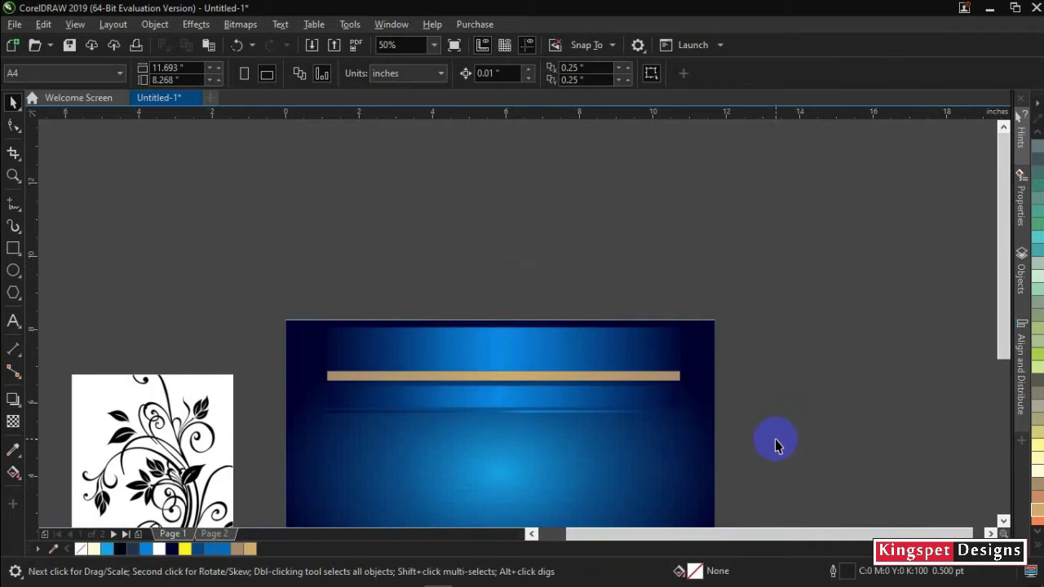
- Reduce the tall top rectangle's height to about 0.844 inches by lowering its upper edge
left_click(487, 343)
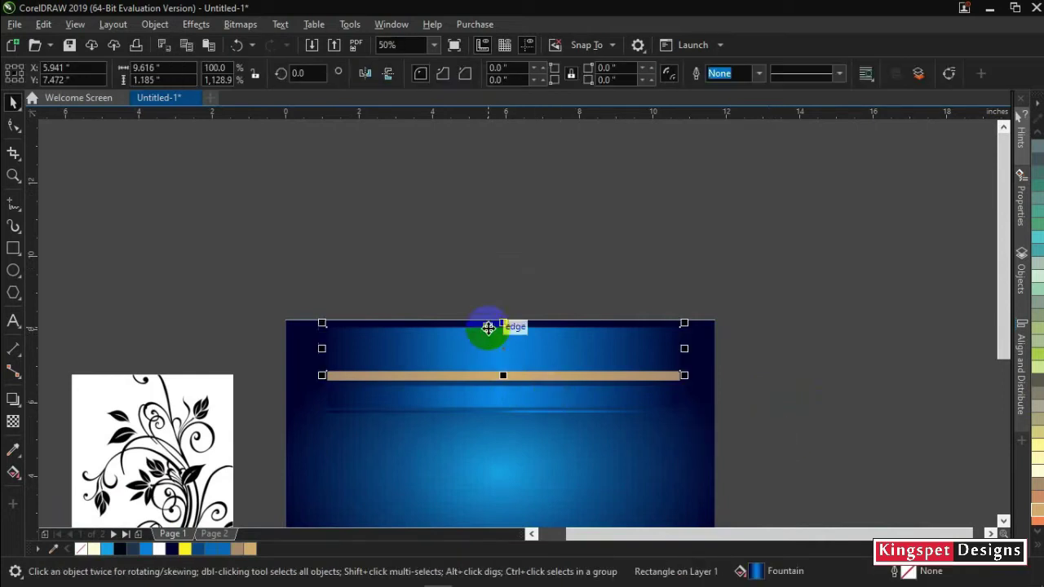
scroll(489, 320, "up", 2)
left_click_drag(537, 359, 546, 413)
scroll(548, 412, "down", 3)
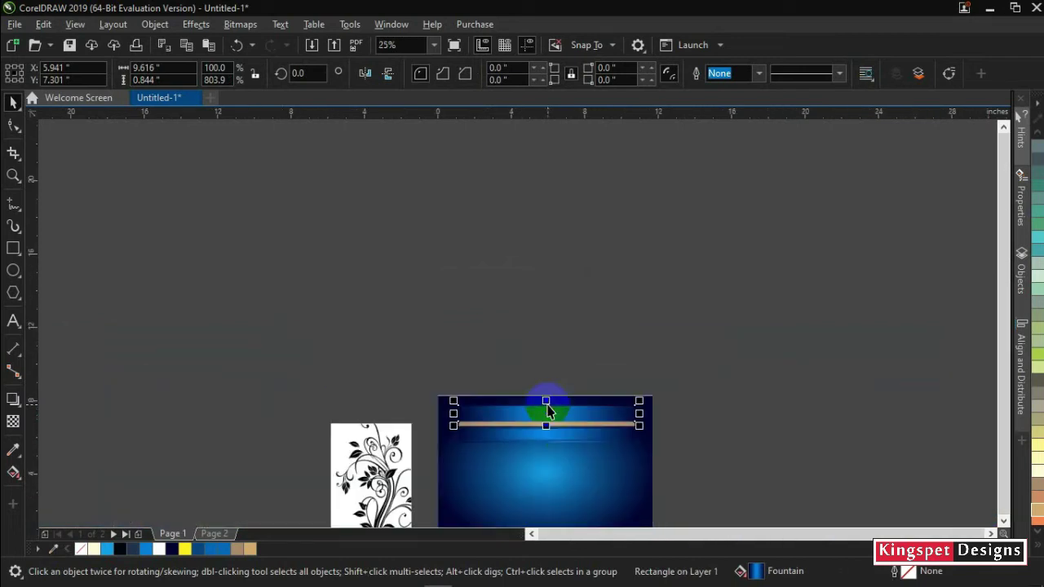
left_click(690, 438)
- Reduce the height of the wide lower blue bar by lowering its upper edge
scroll(533, 456, "up", 2)
left_click(567, 320)
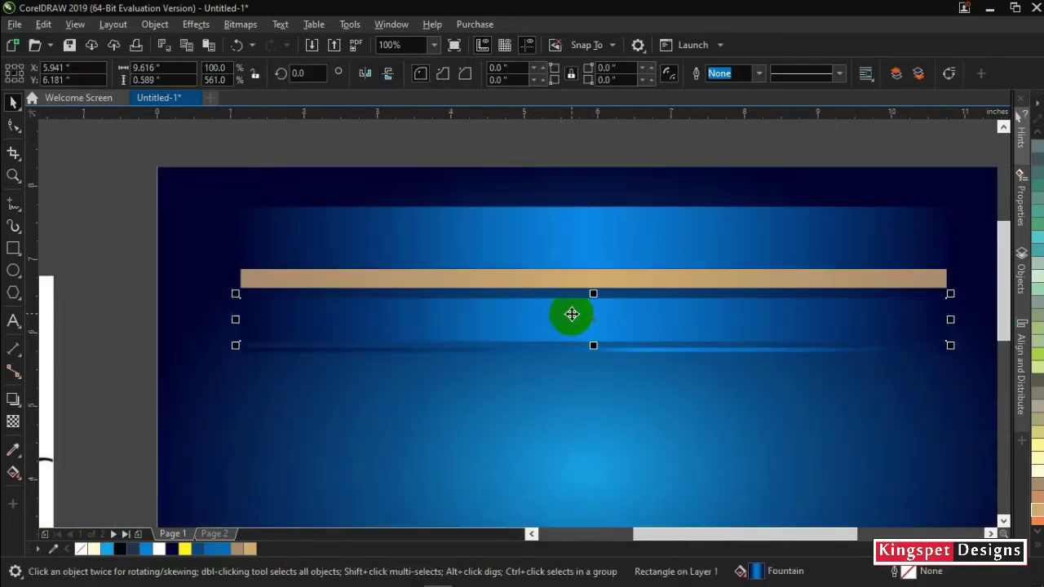
scroll(571, 314, "up", 2)
left_click_drag(582, 285, 582, 345)
scroll(582, 345, "down", 3)
left_click(828, 412)
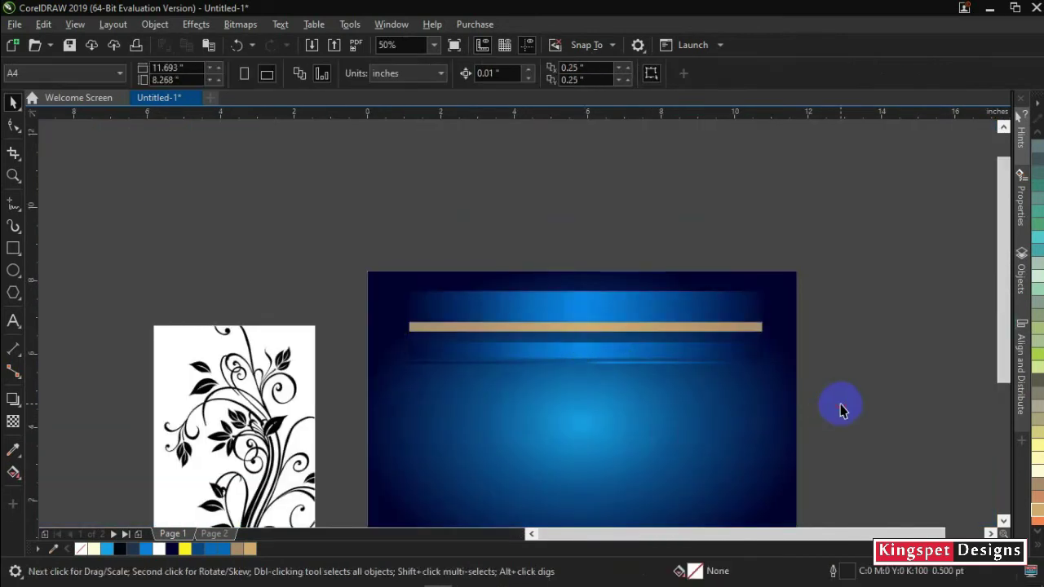
- Move the two lower blue bars up just below the gold bar and group all four bars
left_click_drag(840, 403, 351, 338)
left_click_drag(609, 348, 610, 338)
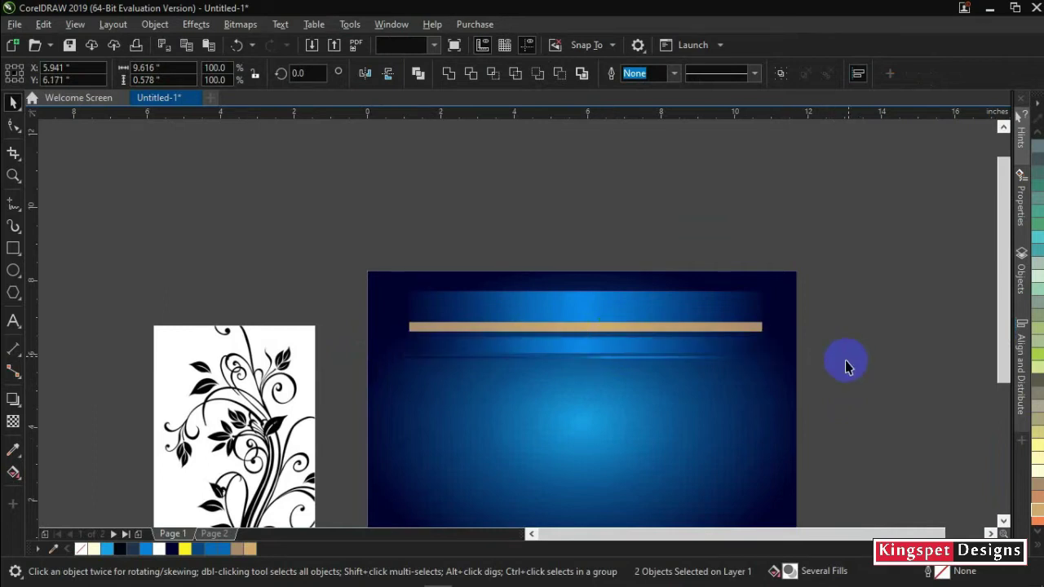
left_click_drag(850, 401, 269, 214)
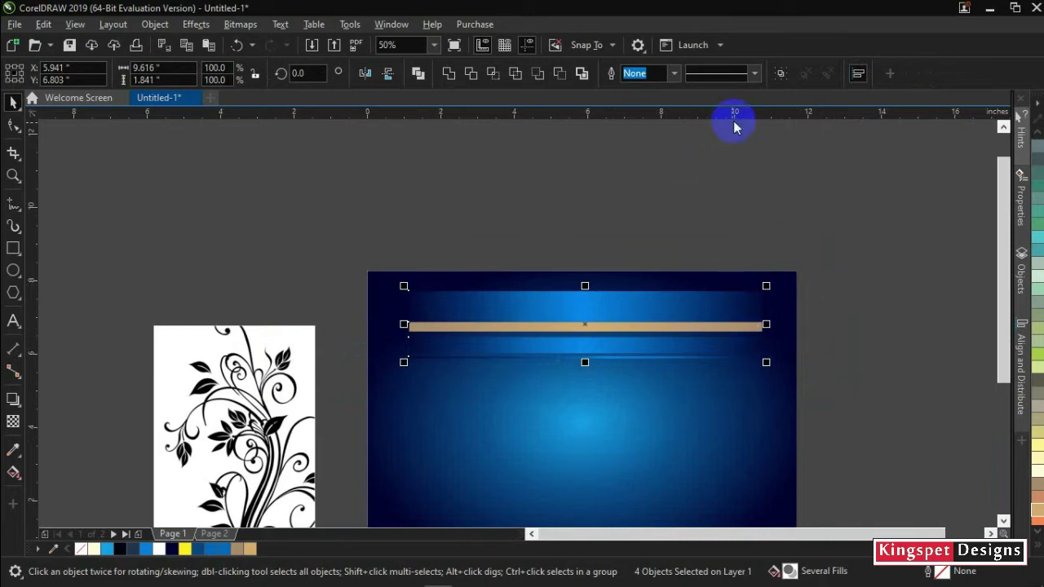
left_click(783, 76)
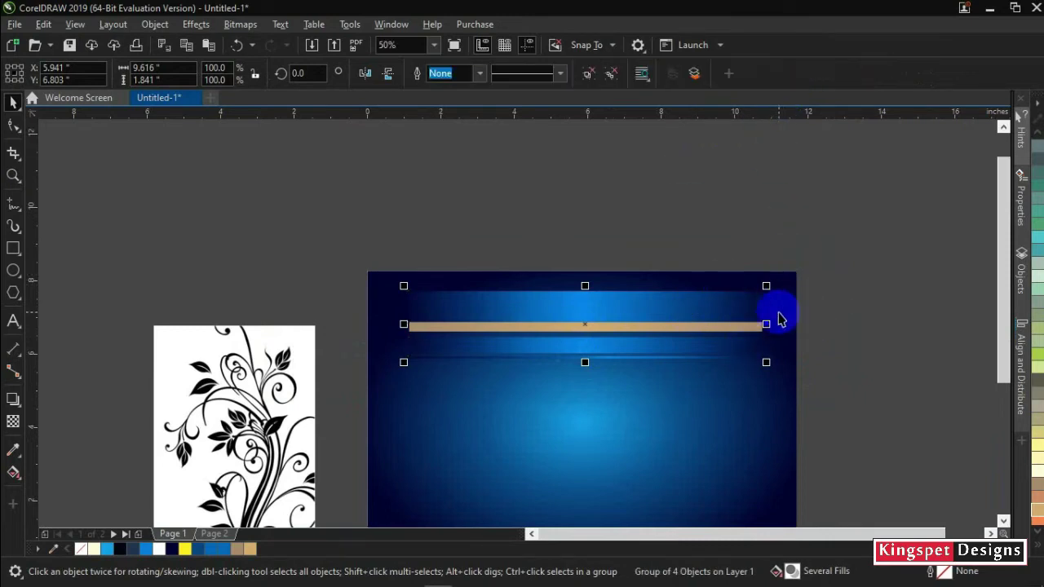
- Widen the grouped bar stack symmetrically to about 14.3 inches and place a copy of it directly below
left_click_drag(771, 327, 858, 304)
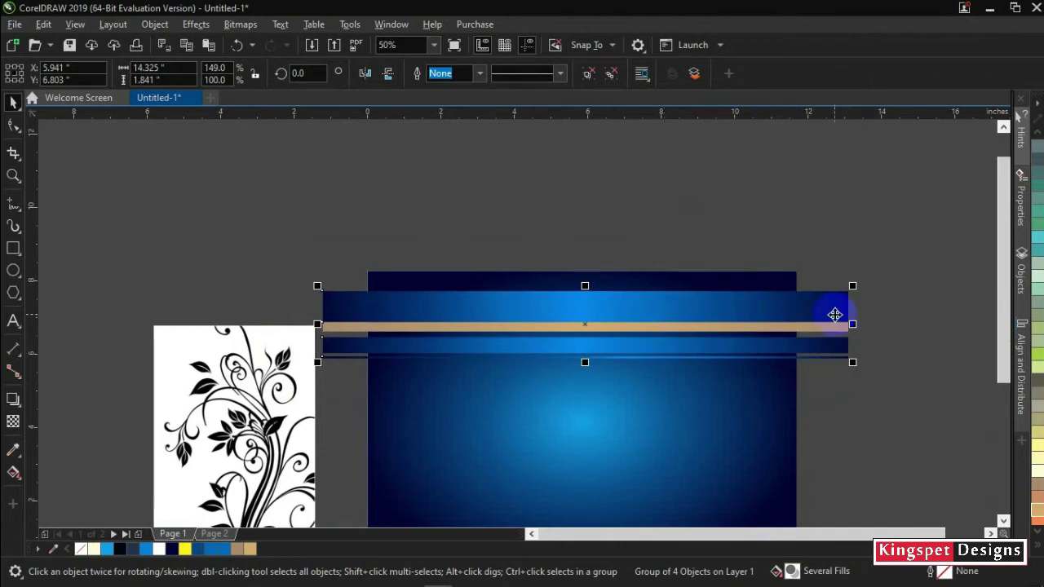
left_click_drag(852, 325, 853, 326)
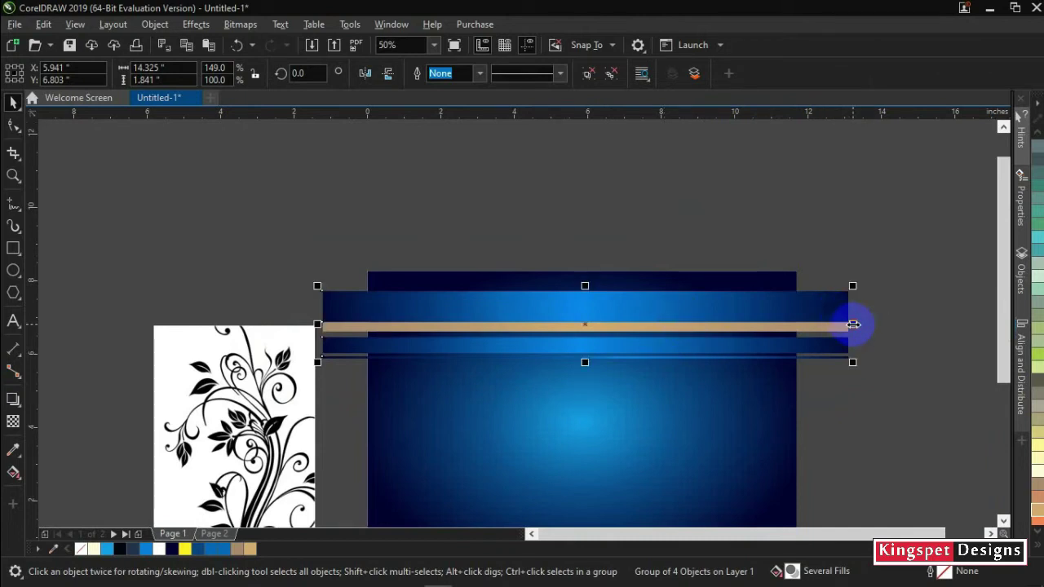
left_click(572, 303)
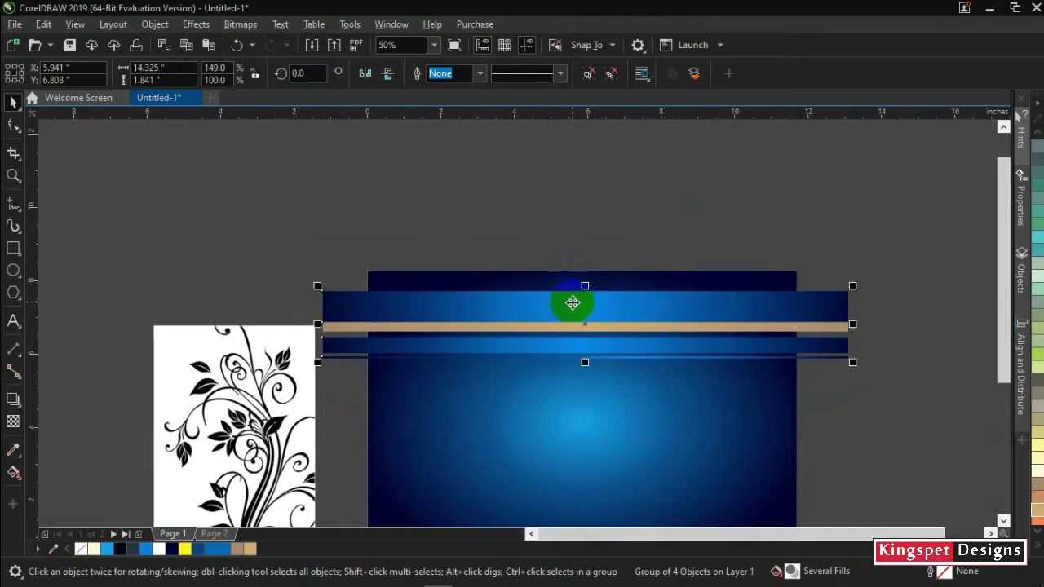
left_click_drag(572, 303, 577, 398)
right_click(577, 398)
- Try to rotate the upper bar group by 30 degrees
left_click(501, 302)
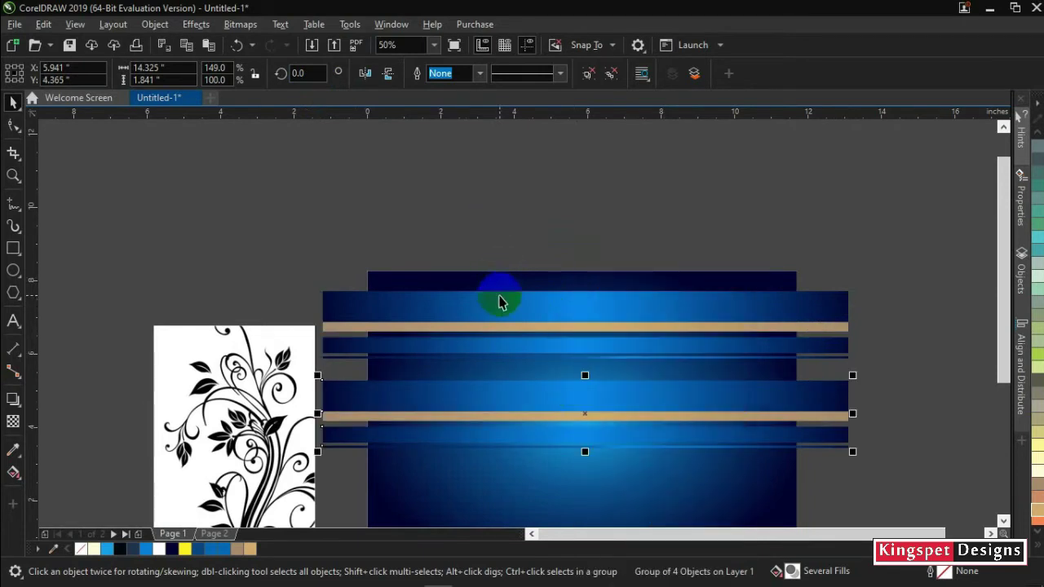
left_click(301, 73)
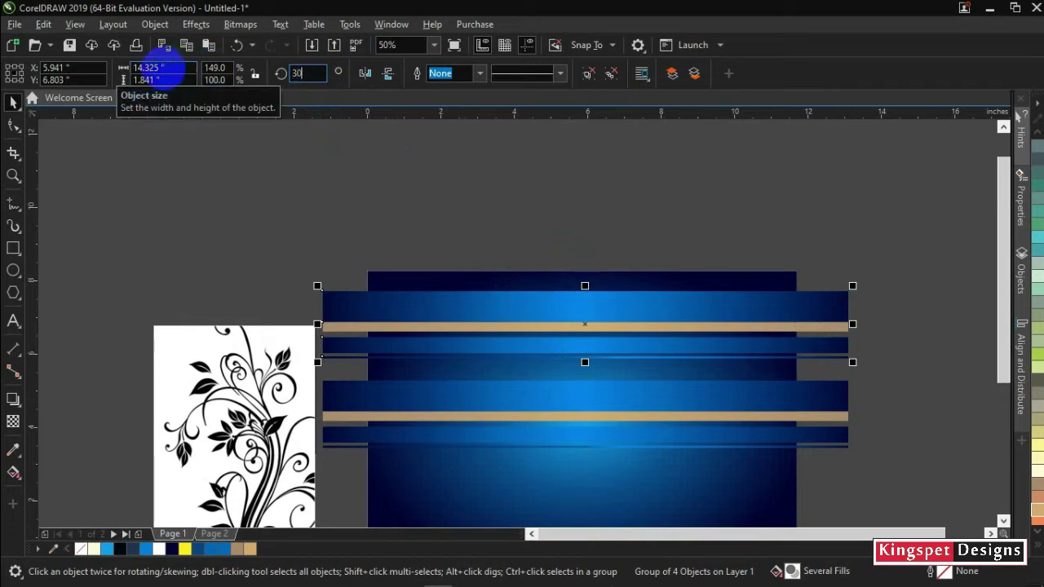
type("30")
key("Return")
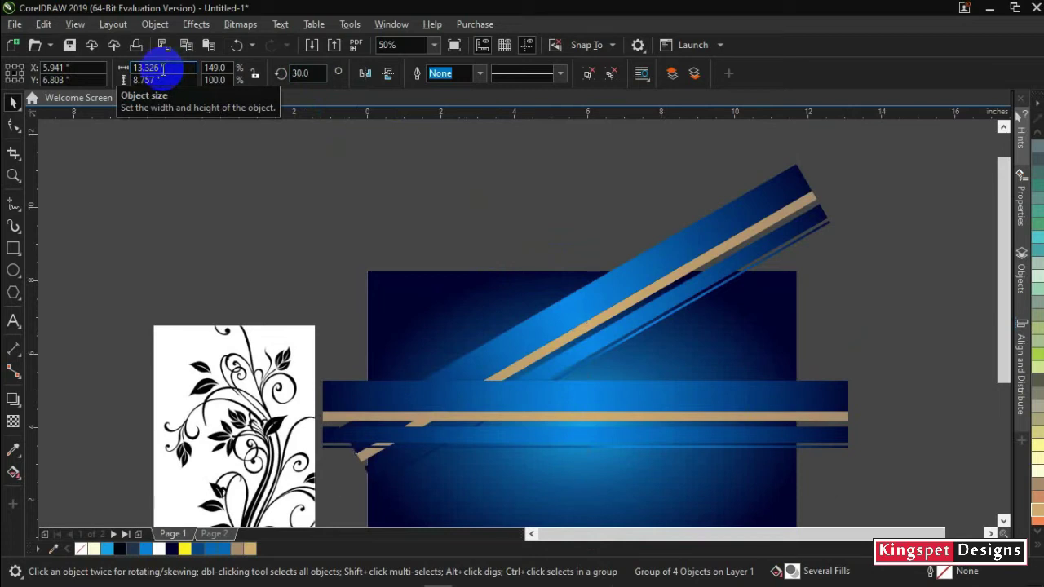
key("ctrl+z")
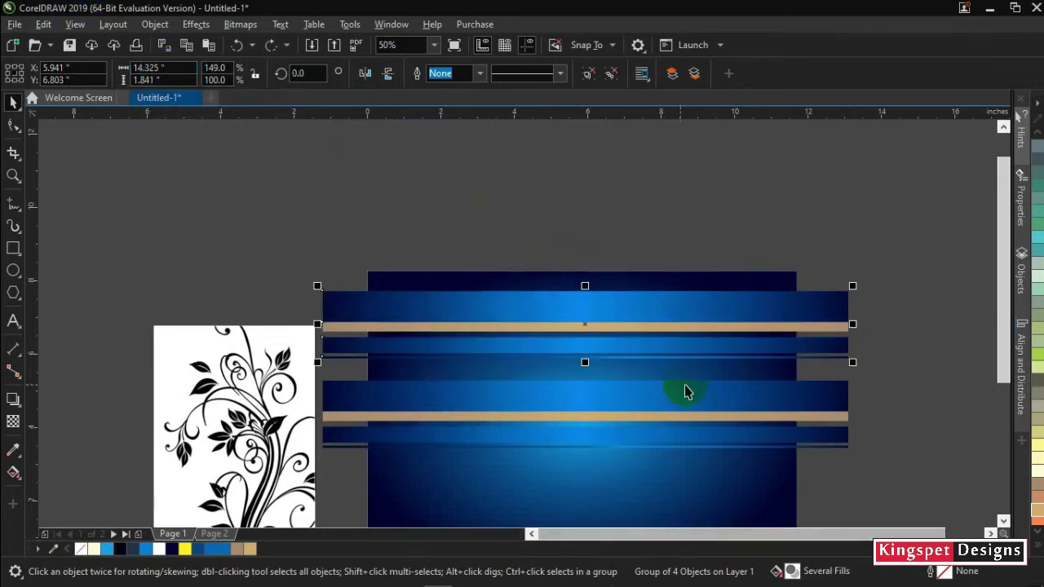
- Shift the upper bar group up toward the page's left and rotate it counterclockwise by about 16.5 degrees
left_click_drag(640, 309, 603, 299)
left_click(603, 300)
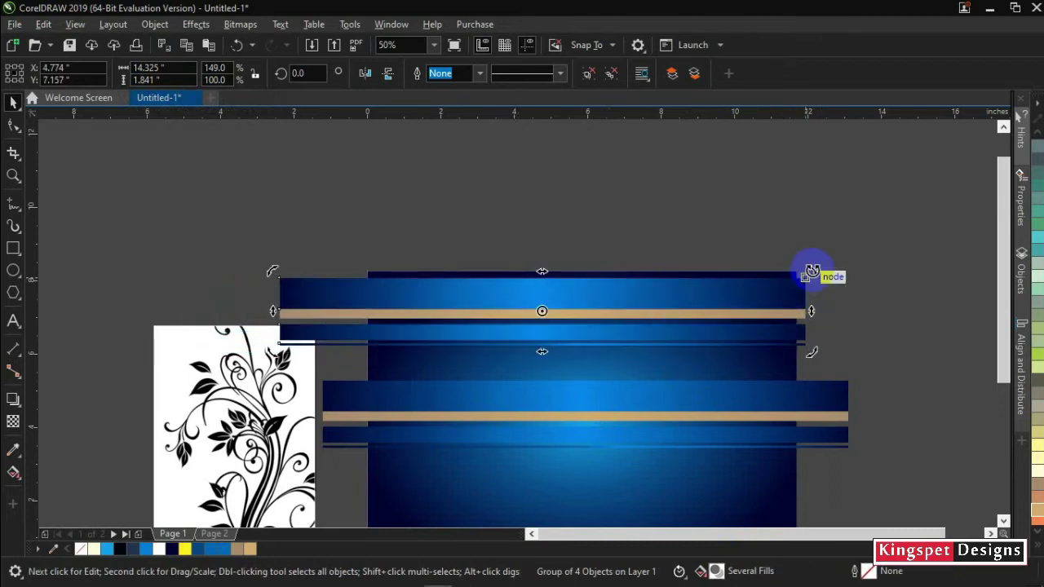
left_click_drag(812, 271, 775, 205)
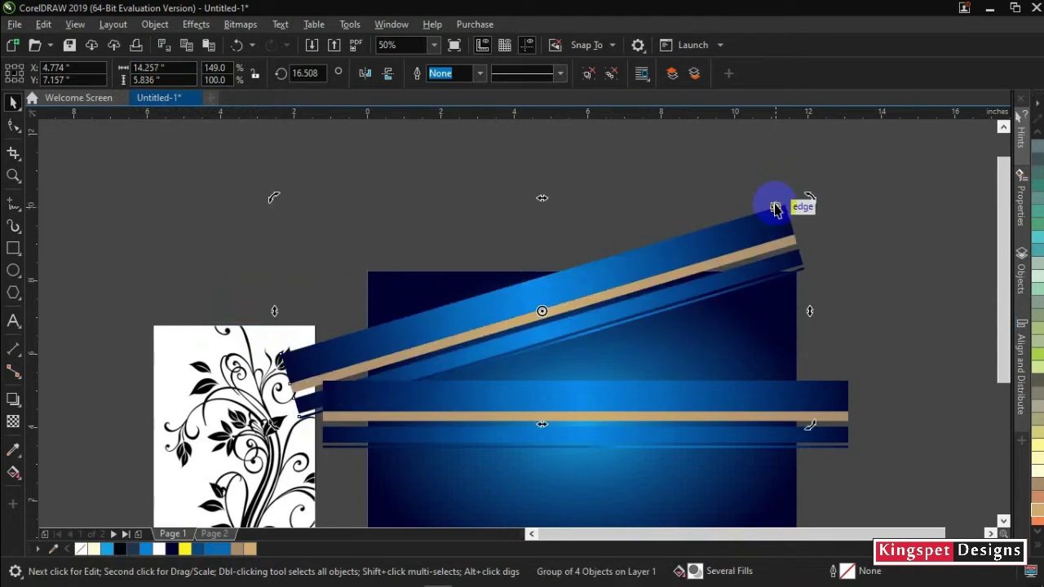
- Scale the tilted bar group down proportionally to about 11.6 inches wide
left_click(669, 264)
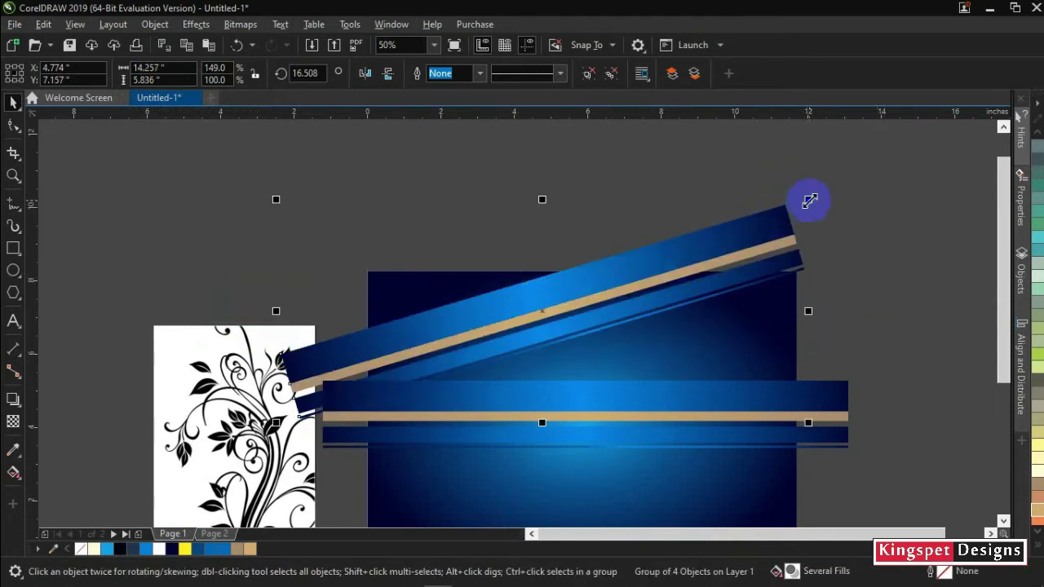
left_click_drag(809, 201, 699, 244)
left_click_drag(579, 297, 588, 270)
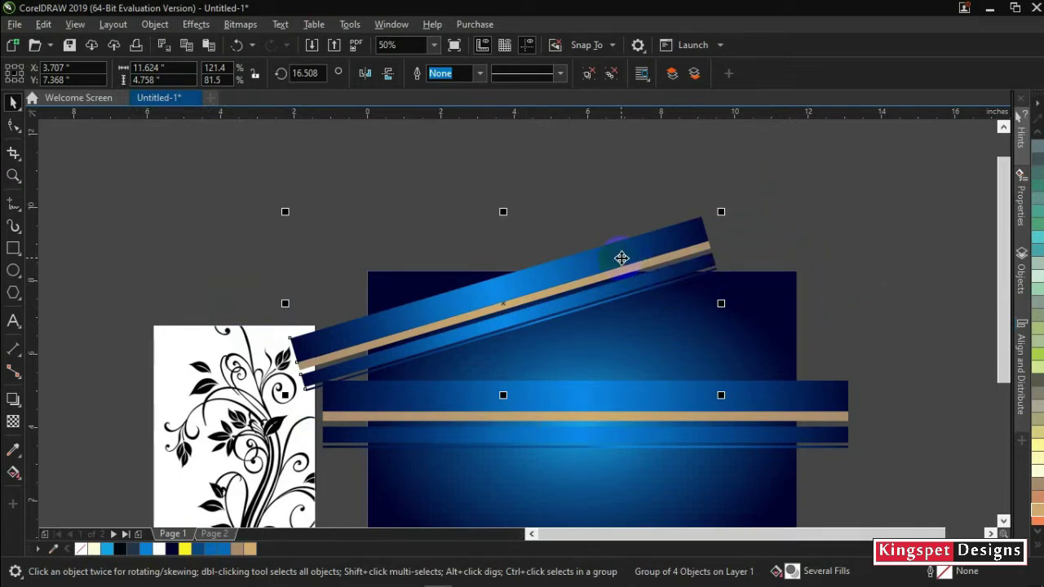
left_click(902, 395)
- Place a copy of the tilted bar group straight above it and mirror the copy horizontally
left_click(586, 254)
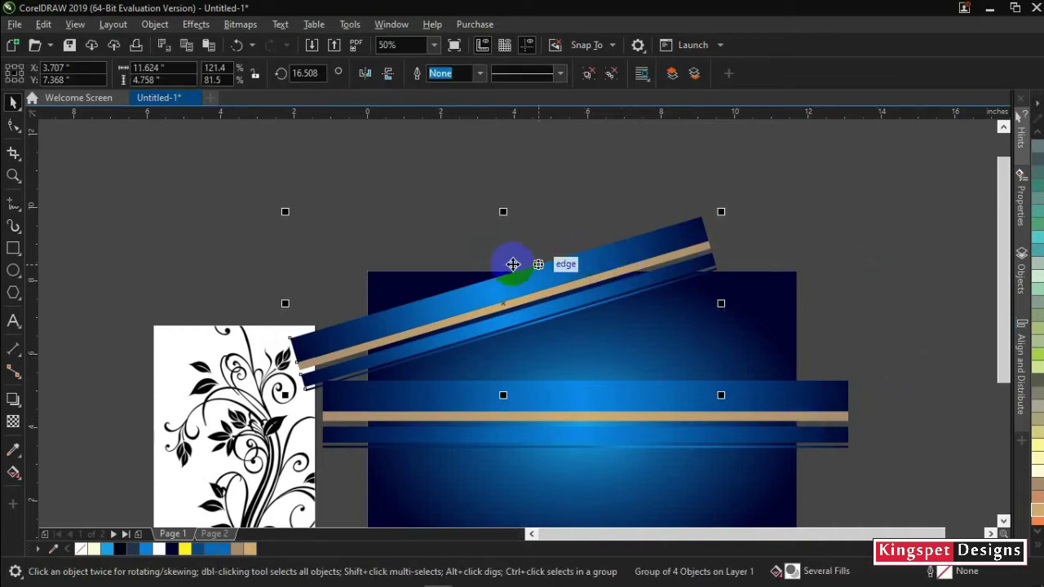
left_click(560, 295)
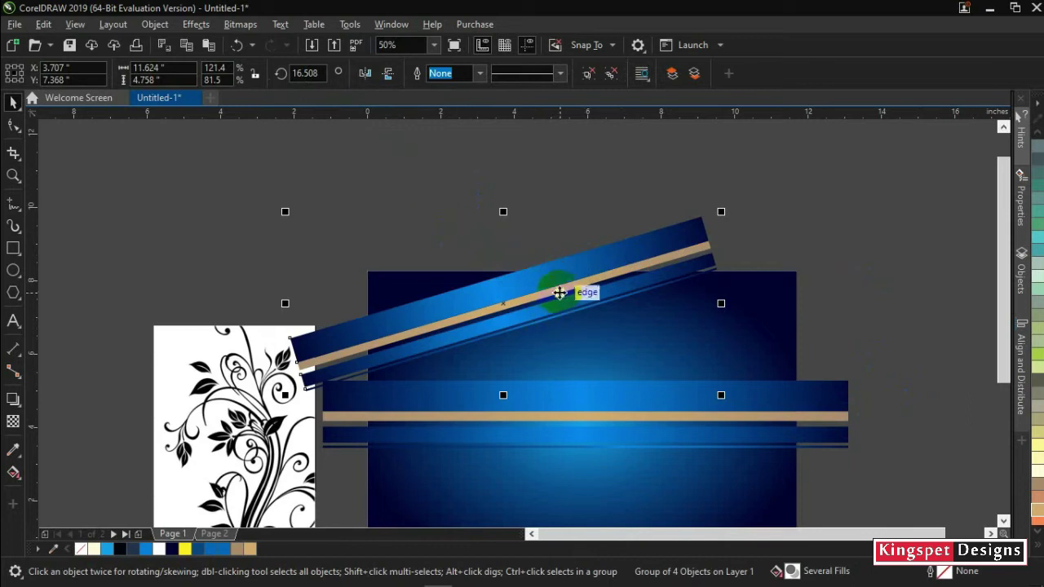
left_click_drag(557, 270, 566, 190)
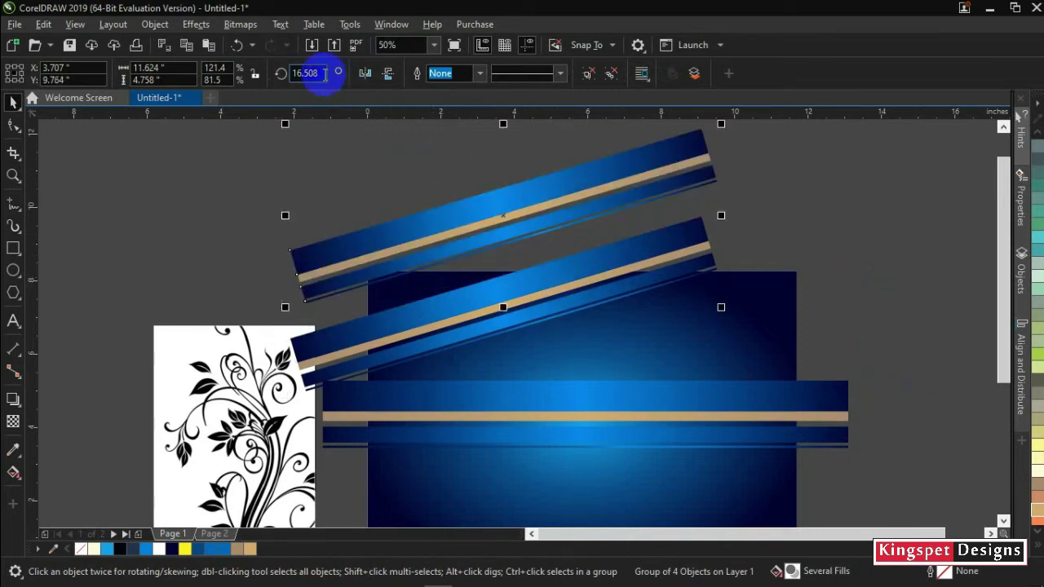
left_click(372, 76)
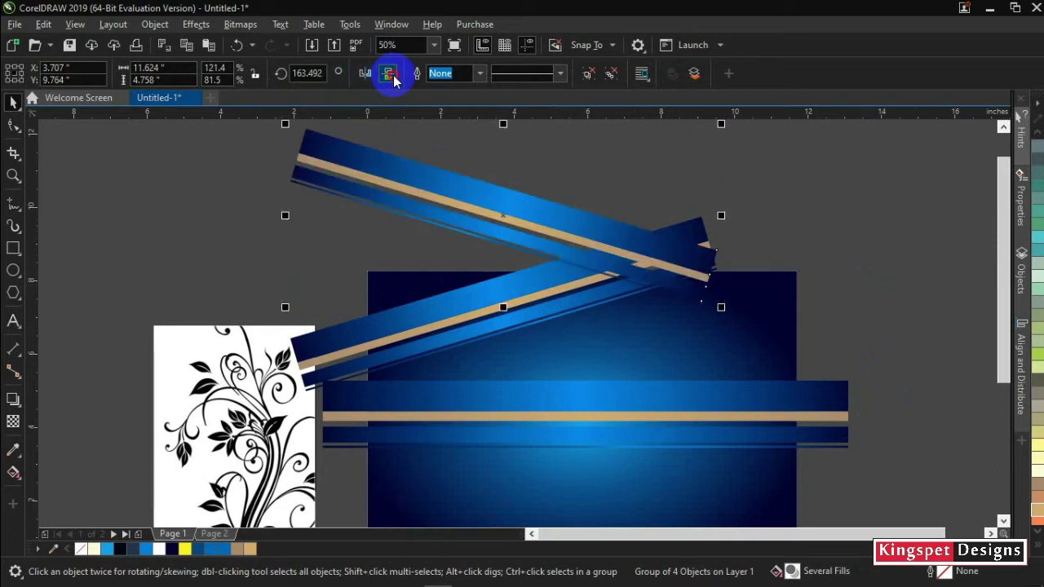
left_click(391, 77)
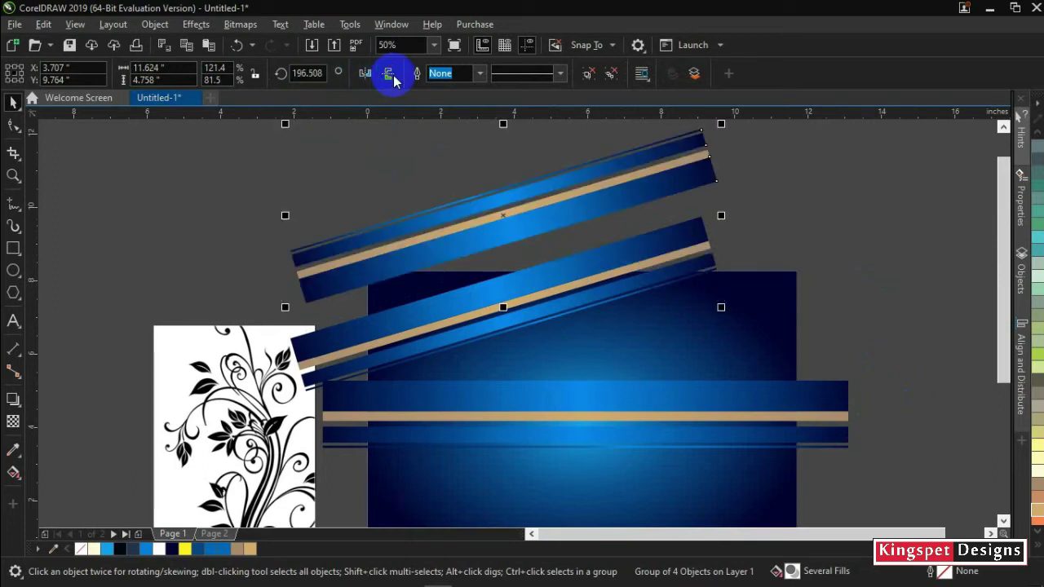
- Delete the untilted horizontal bar group lying across the page
left_click(806, 222)
left_click(759, 435)
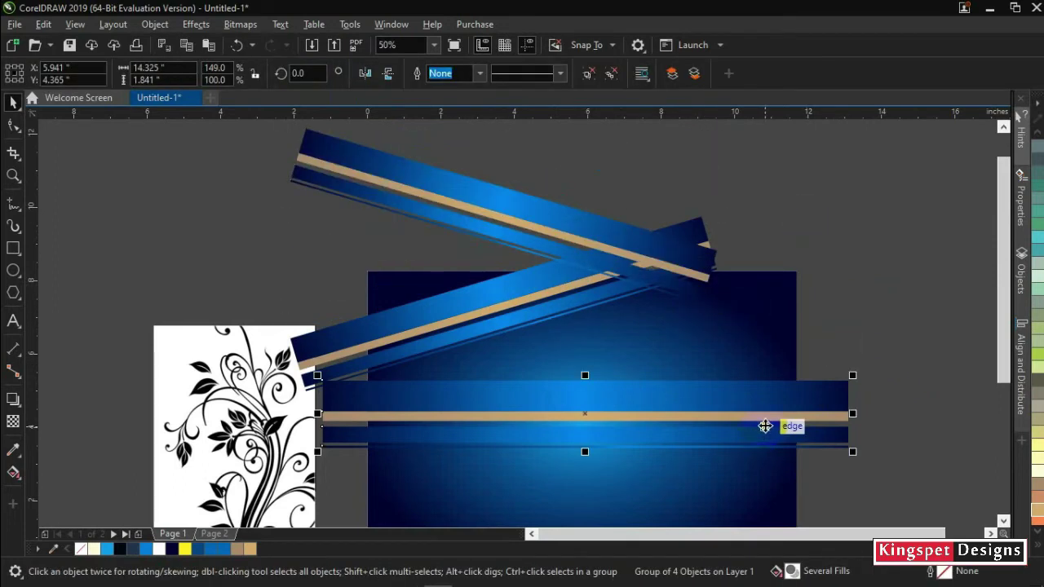
key("Delete")
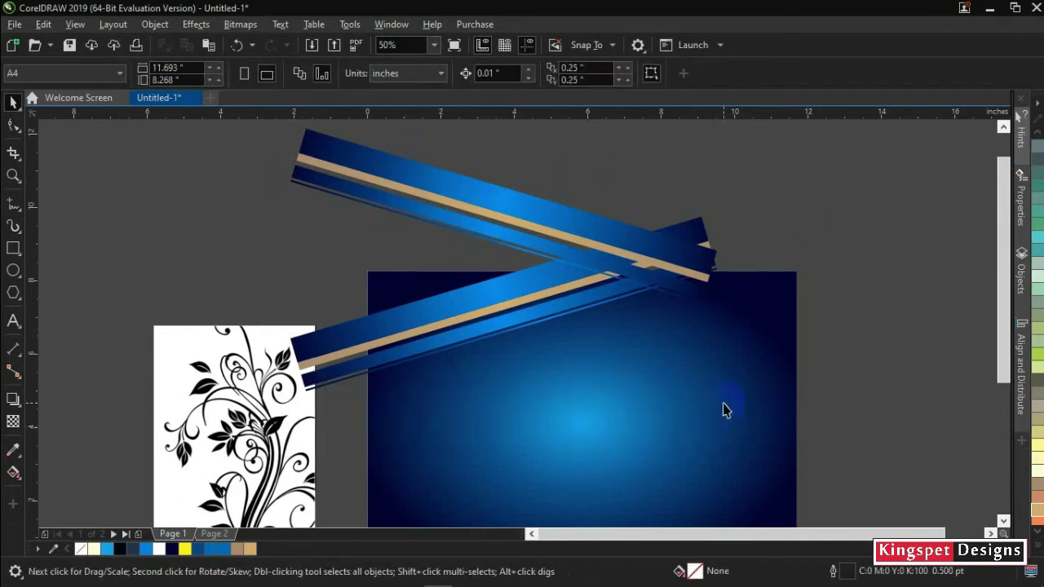
- Move the mirrored bar group to the page's lower right corner and mirror it vertically so it parallels the upper group
left_click_drag(743, 422, 735, 325)
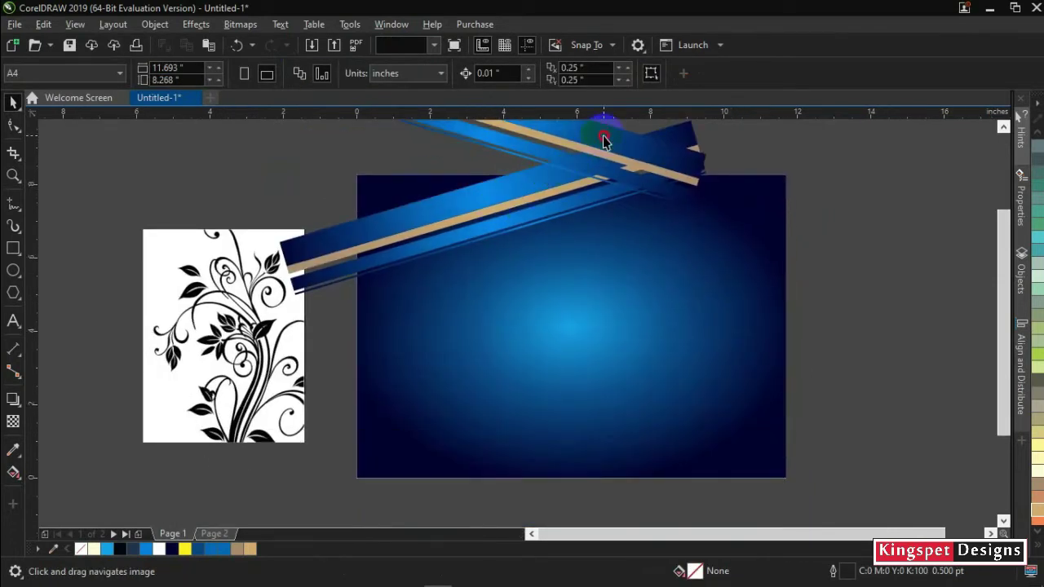
left_click_drag(604, 141, 758, 436)
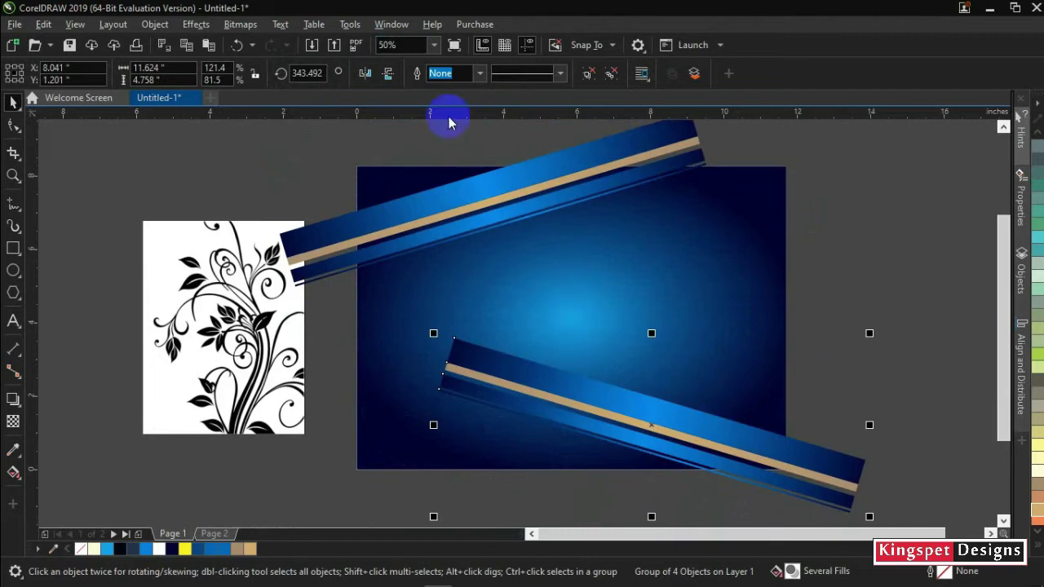
left_click(389, 73)
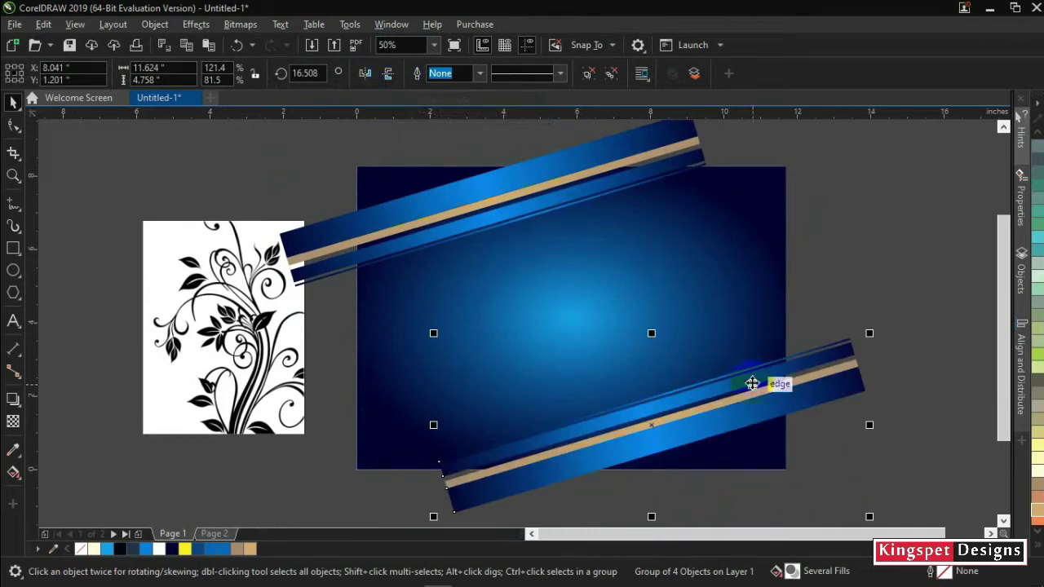
mouse_move(769, 414)
left_mouse_down()
mouse_move(756, 427)
mouse_move(773, 431)
left_mouse_up()
- Enlarge the upper bar group to about 13.6 inches wide and the lower one to about 13.1 inches, nudging the upper one slightly down
left_click(474, 187)
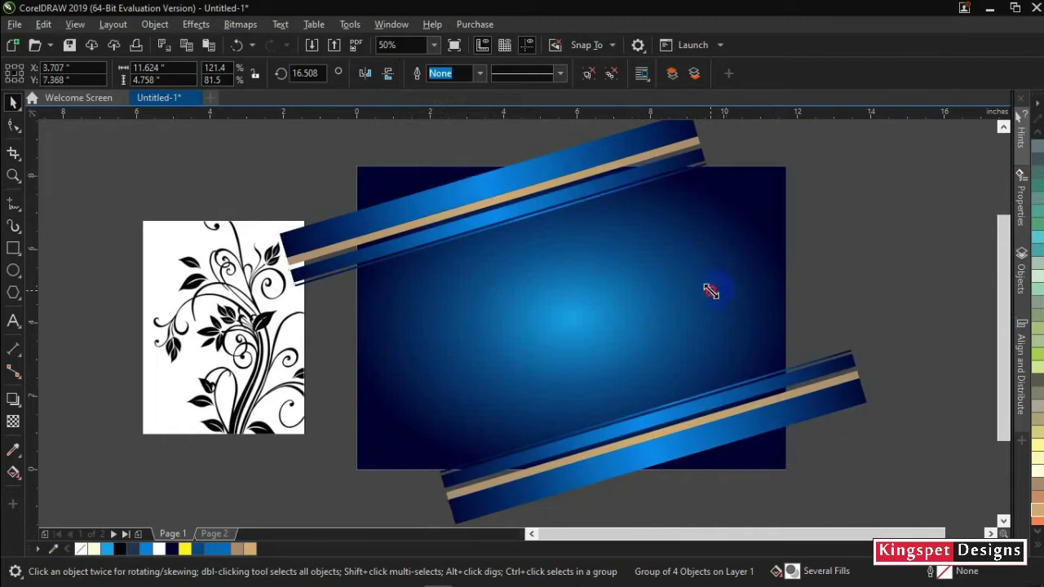
left_click_drag(711, 291, 876, 308)
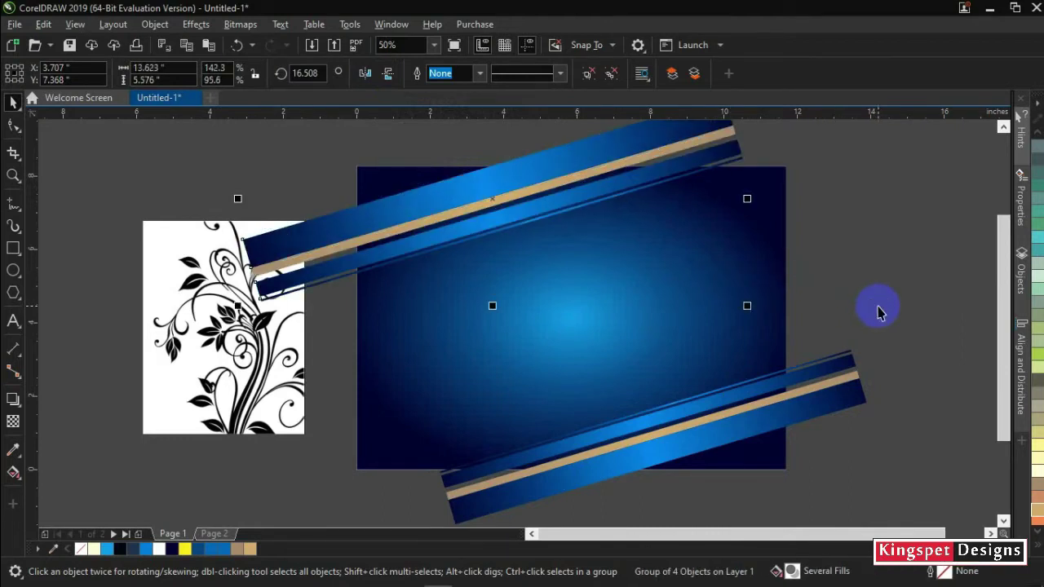
left_click(757, 381)
left_click_drag(867, 345, 897, 319)
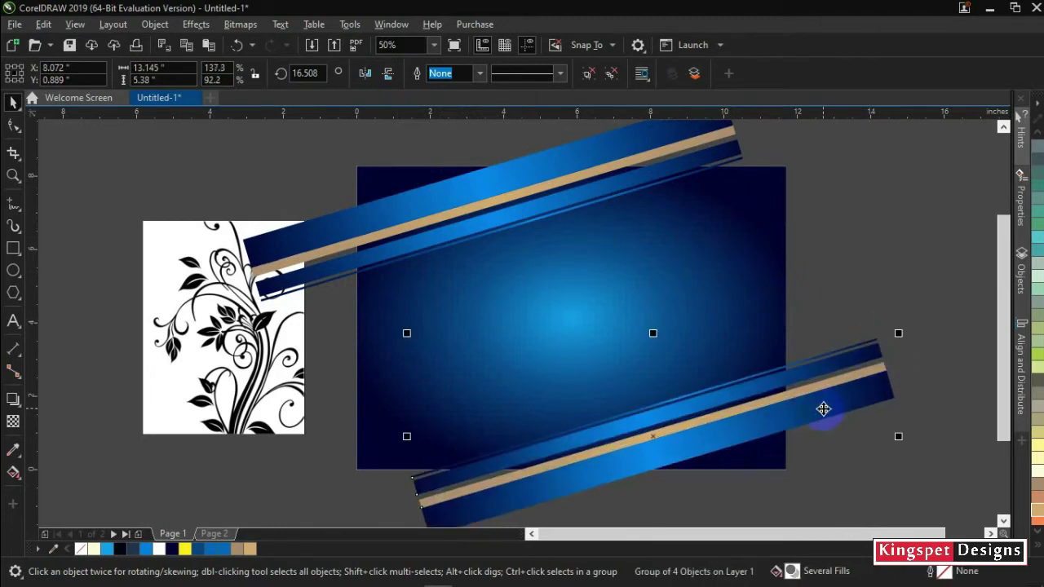
left_click(524, 174)
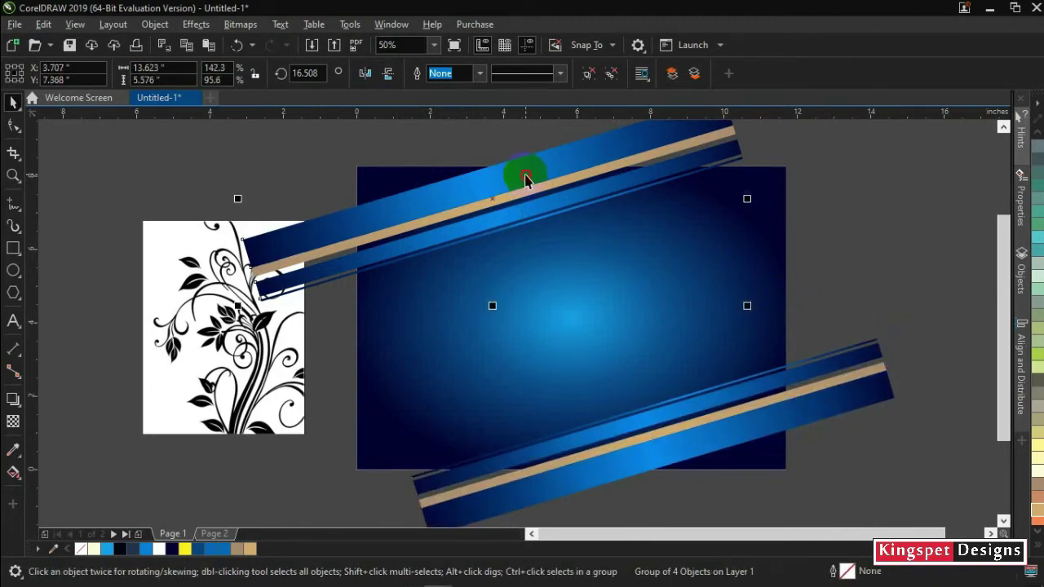
left_click_drag(526, 174, 525, 171)
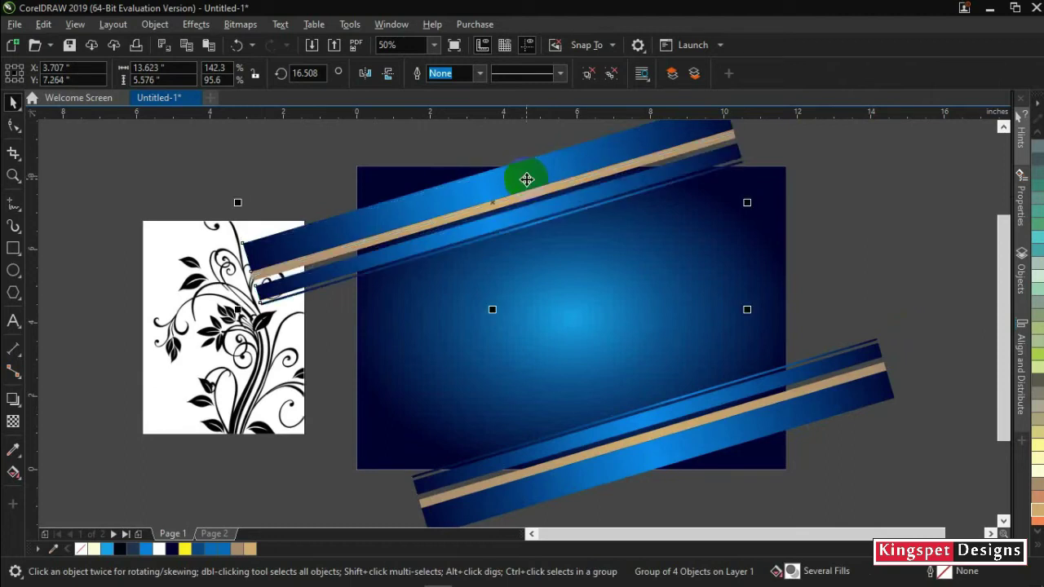
- PowerClip the lower bar group inside the blue gradient background rectangle
left_click(776, 416)
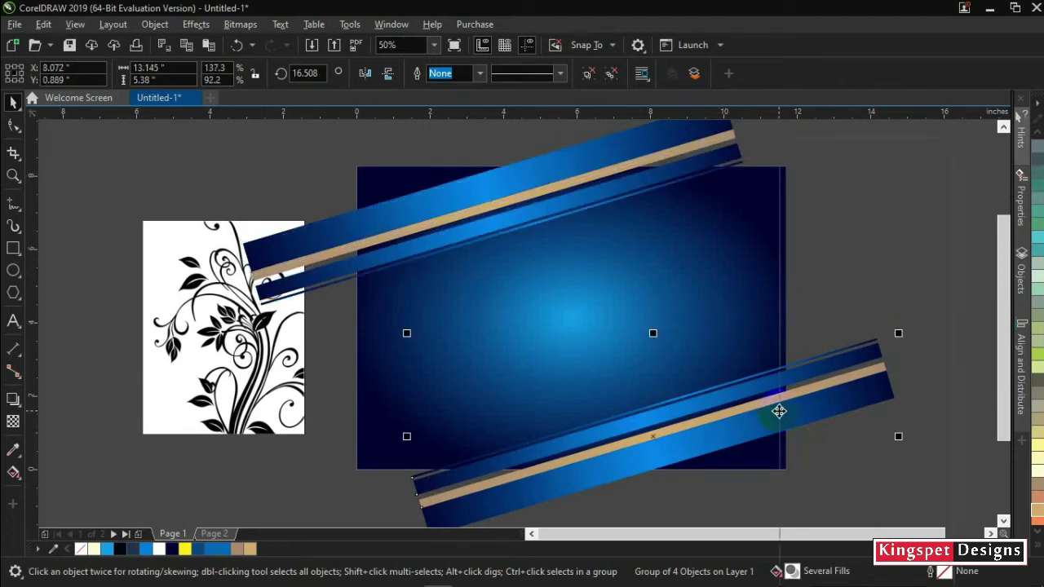
right_click(780, 413)
left_click(830, 321)
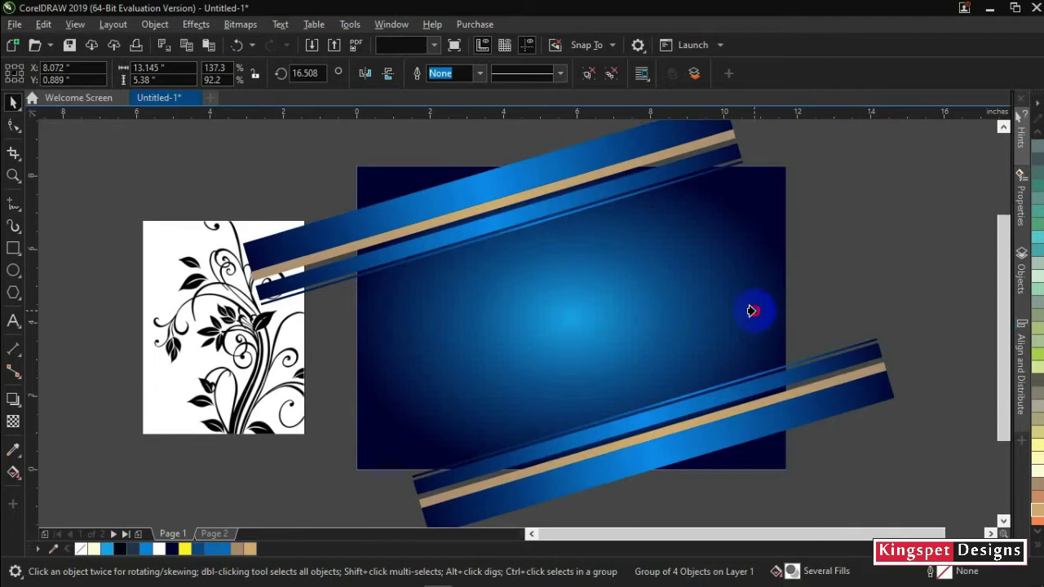
left_click(751, 308)
- PowerClip the upper bar group inside the same blue gradient background
left_click(577, 153)
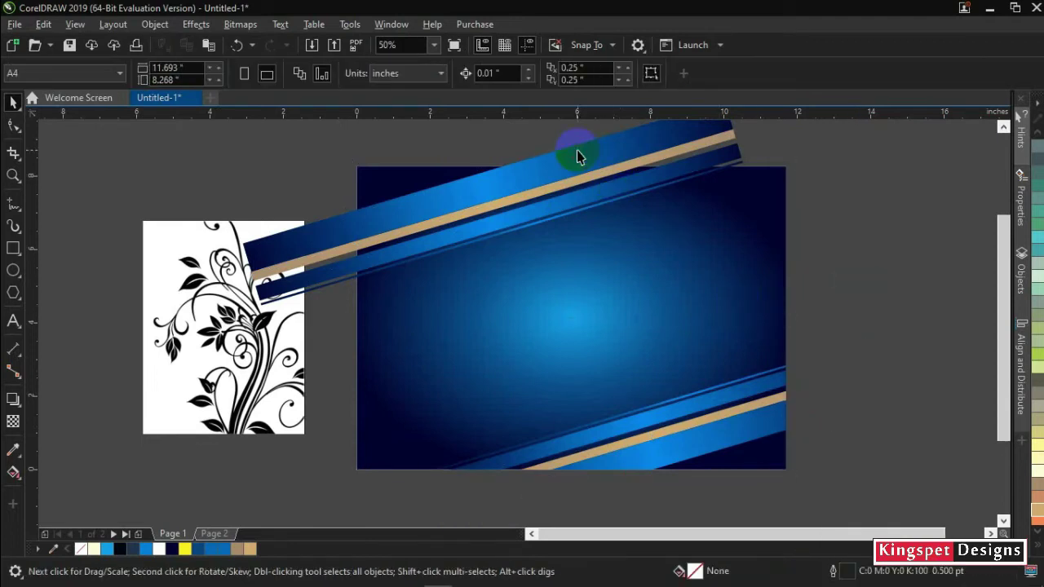
right_click(577, 151)
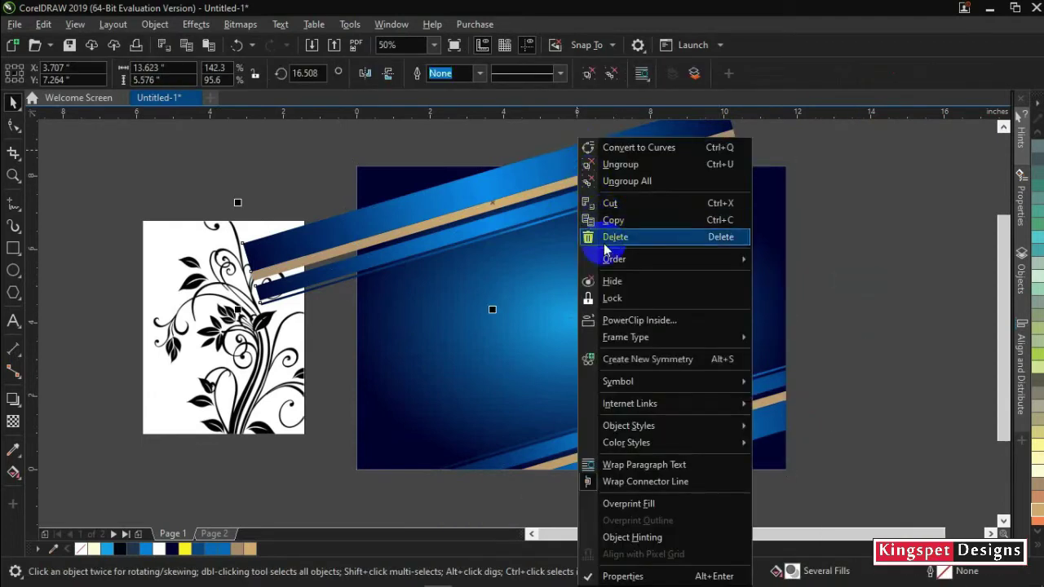
left_click(634, 321)
left_click(378, 357)
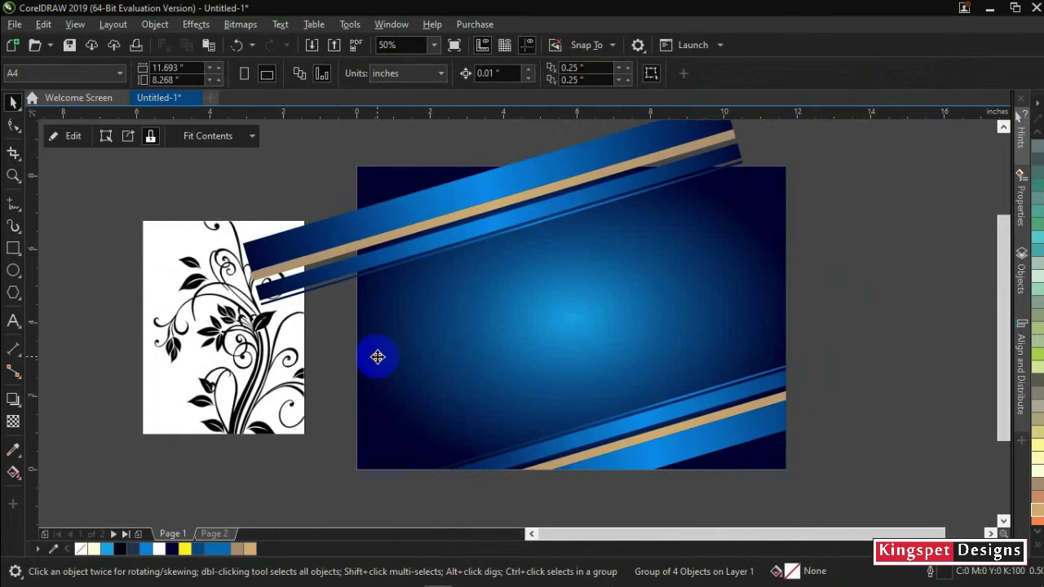
left_click(892, 256)
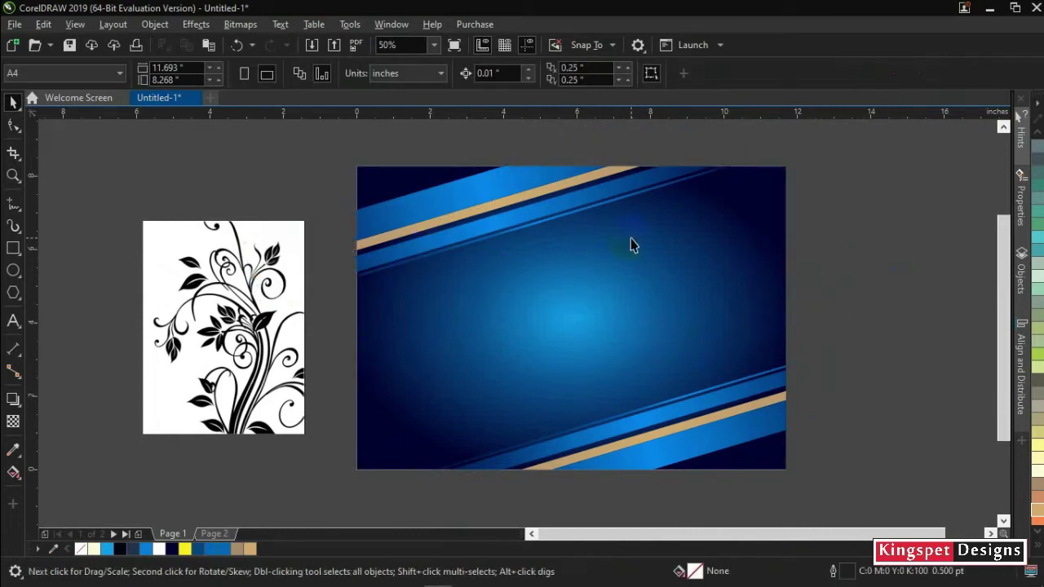
left_click(598, 278)
- Run Quick Trace on the black-and-white floral bitmap beside the page
left_click(291, 245)
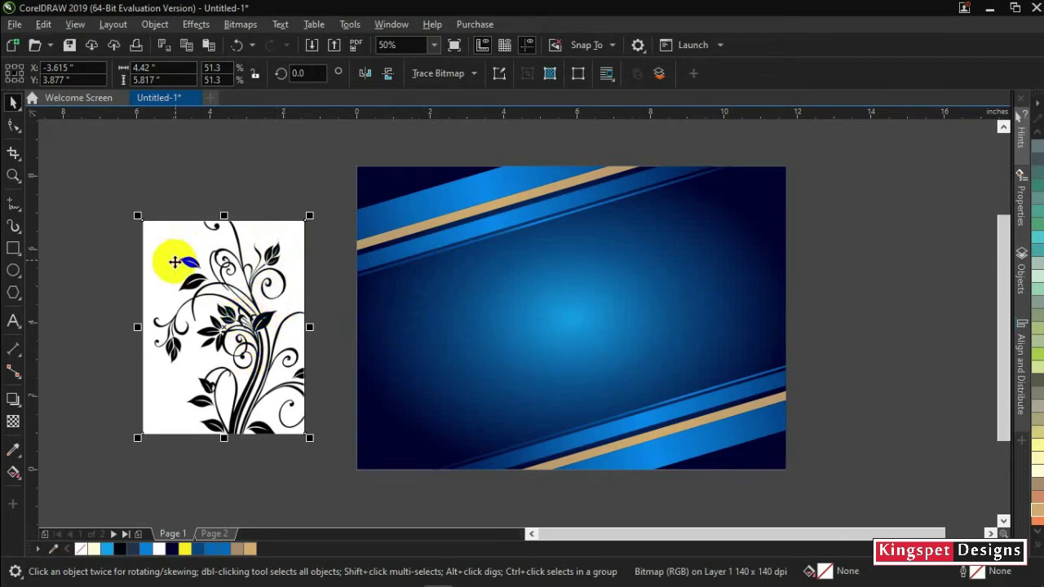
left_click(242, 25)
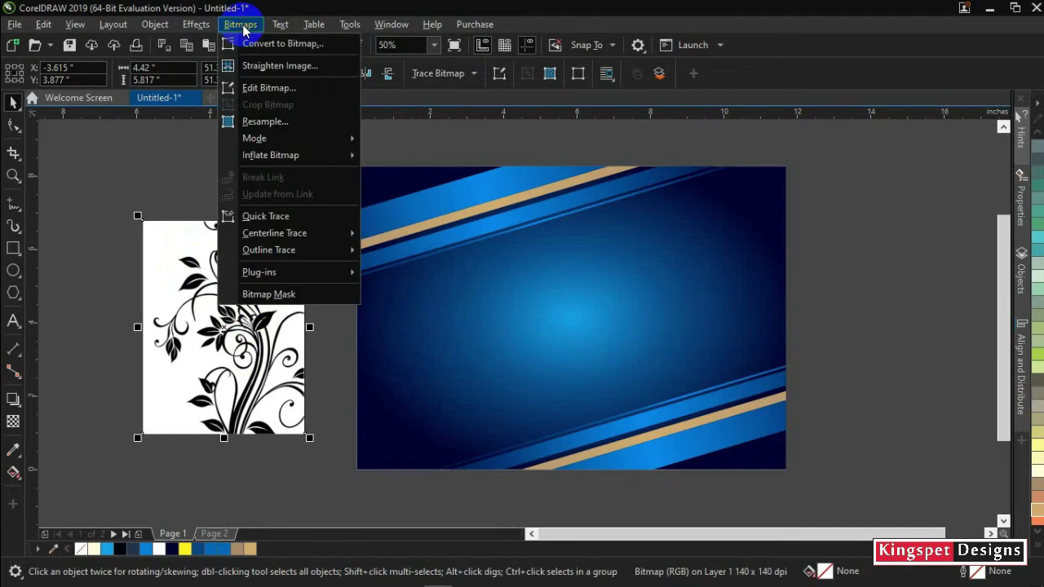
left_click(258, 215)
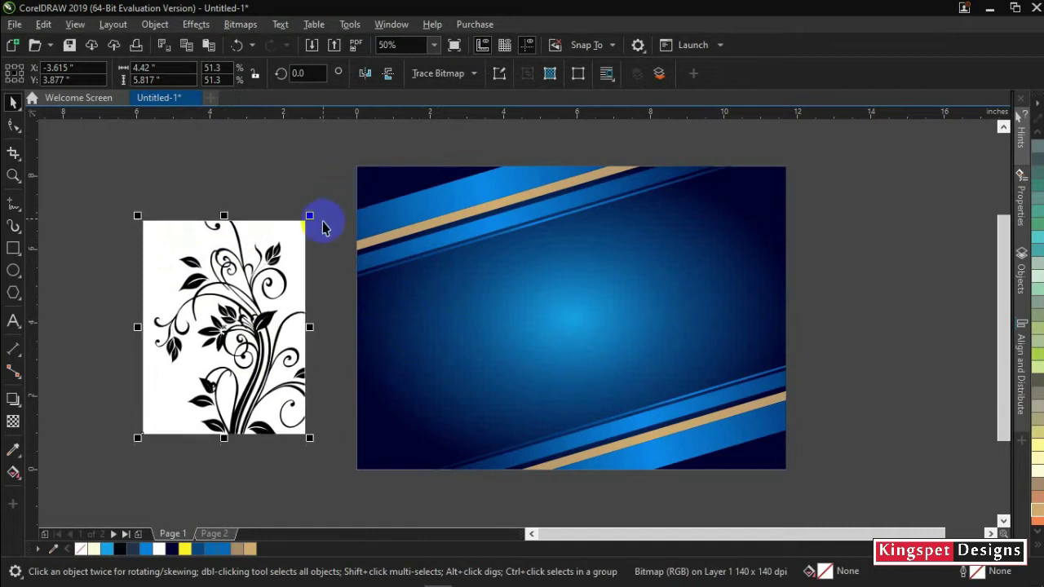
- Delete the original floral bitmap from under its traced copy and keep the traced group in the empty area left of the page
mouse_move(297, 267)
left_mouse_down()
mouse_move(903, 318)
mouse_move(916, 280)
left_mouse_up()
left_click(155, 306)
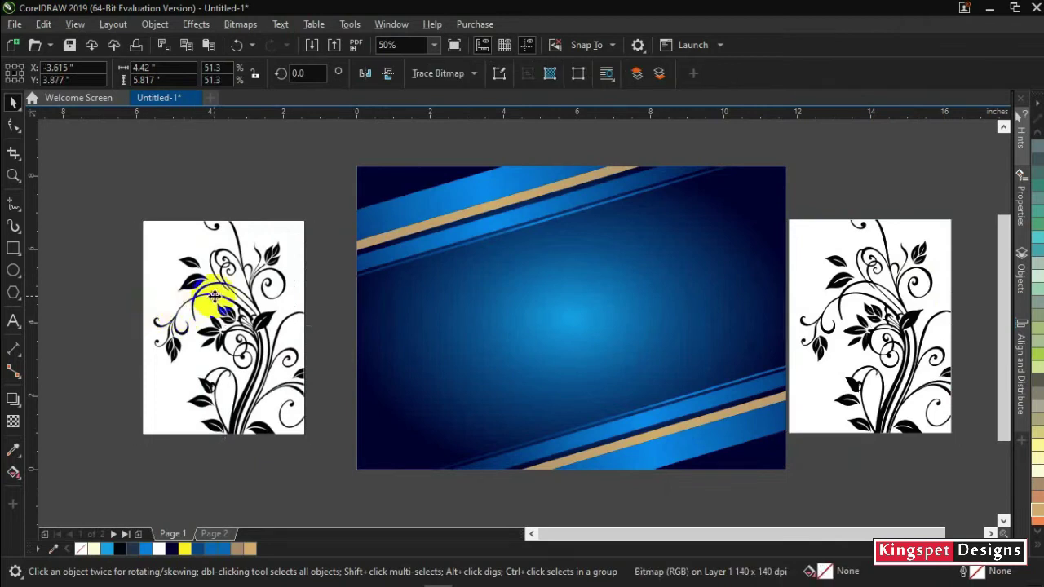
left_click_drag(204, 296, 163, 363)
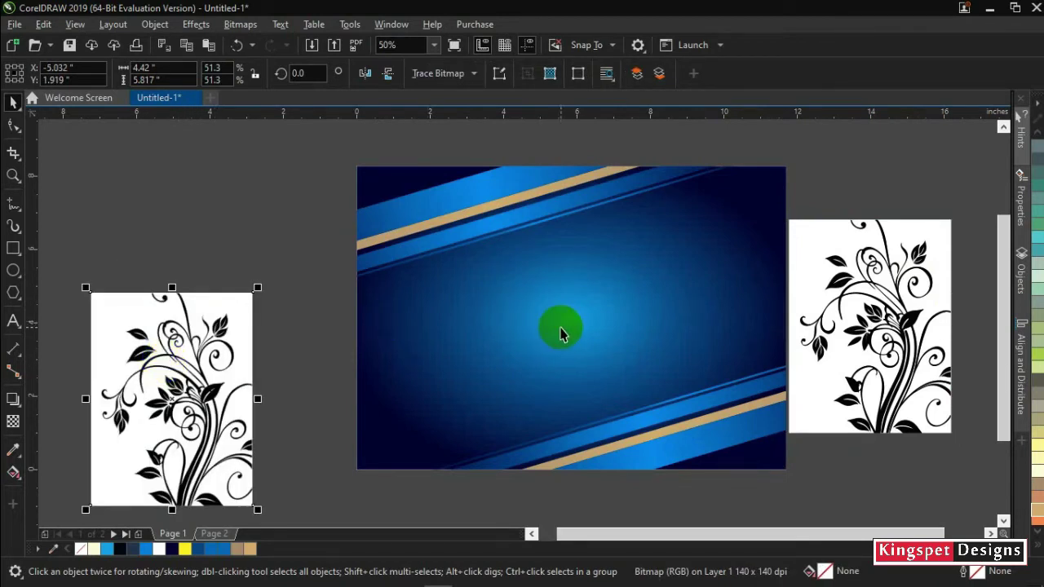
key("Delete")
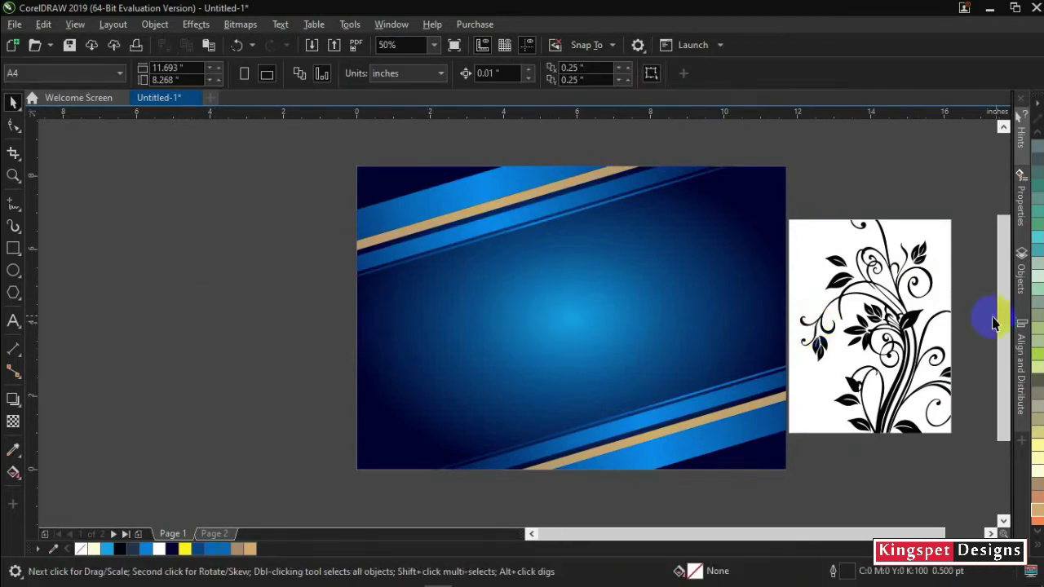
left_click_drag(886, 333, 251, 319)
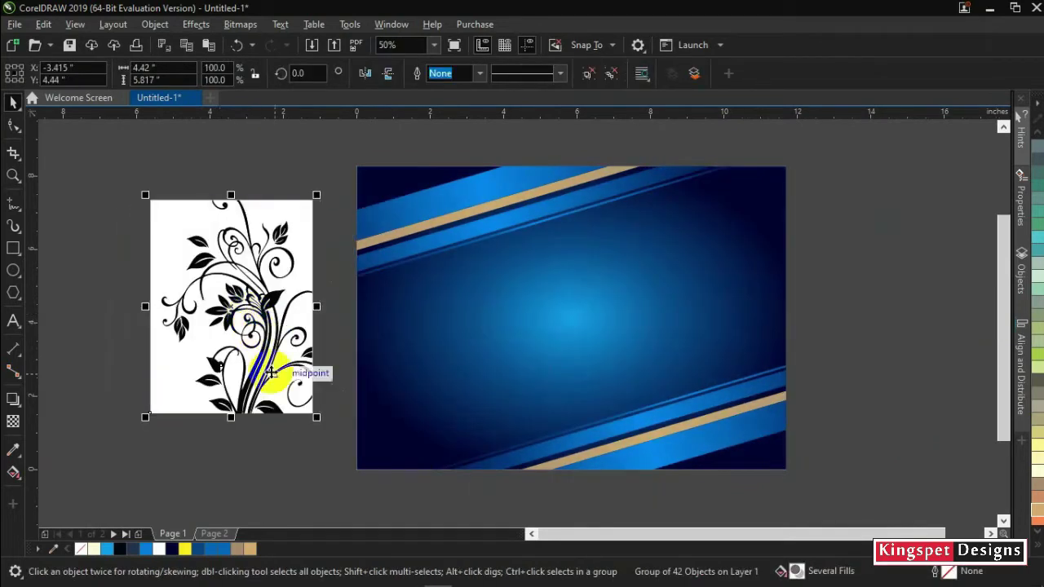
- Ungroup the traced floral and delete its two large white background pieces
left_click(591, 76)
left_click(338, 150)
left_click(301, 226)
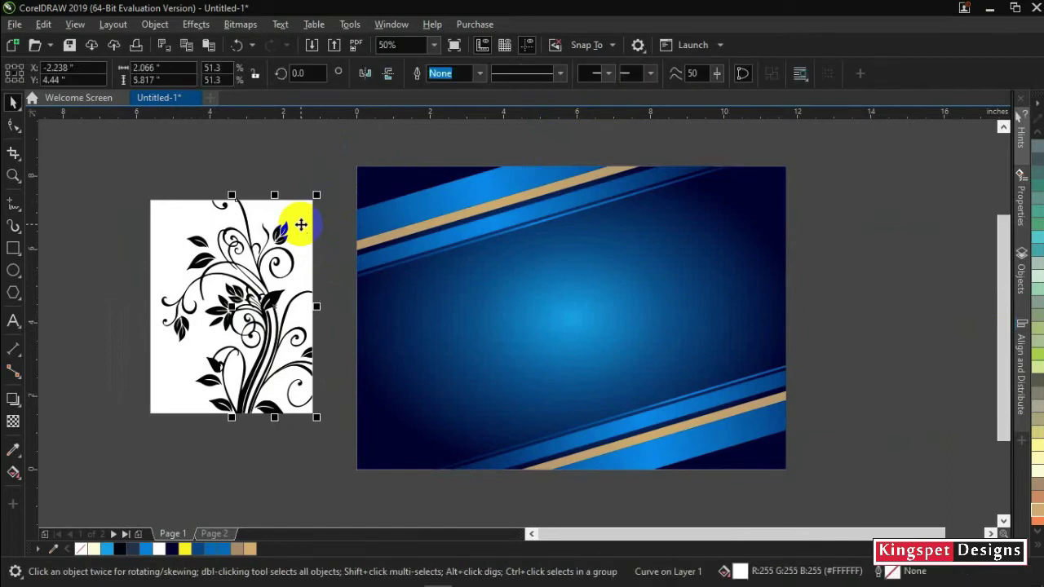
key("Delete")
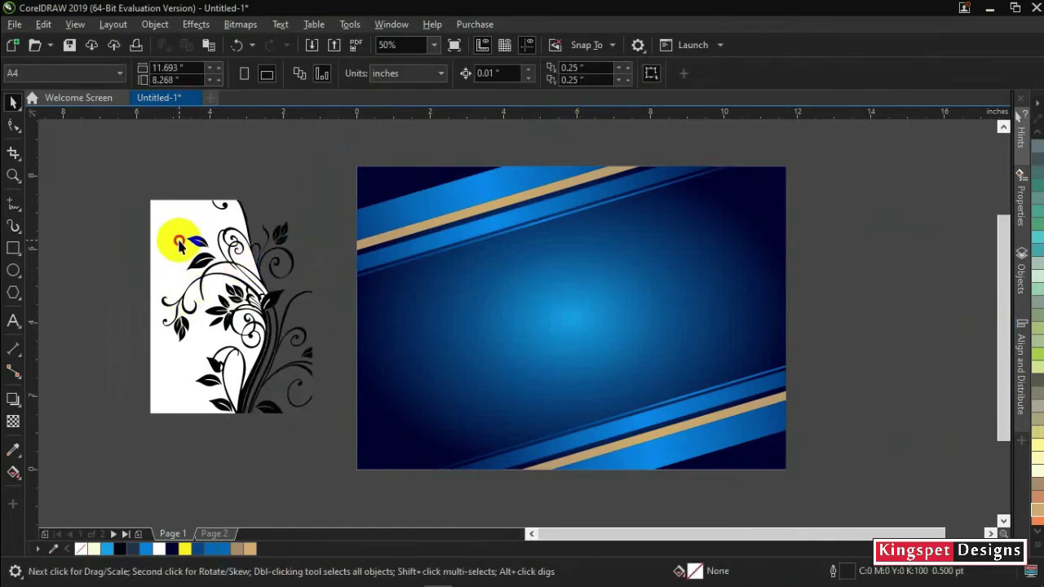
left_click(179, 241)
key("Delete")
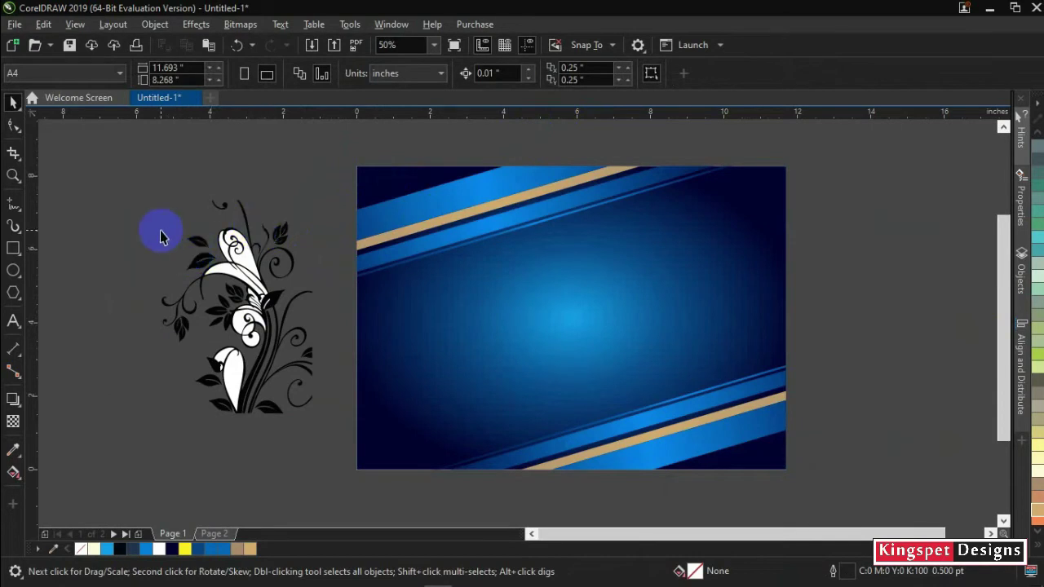
- Try to delete the white shape behind the spirals in the floral's upper bud
scroll(159, 234, "up", 2)
left_click(485, 342)
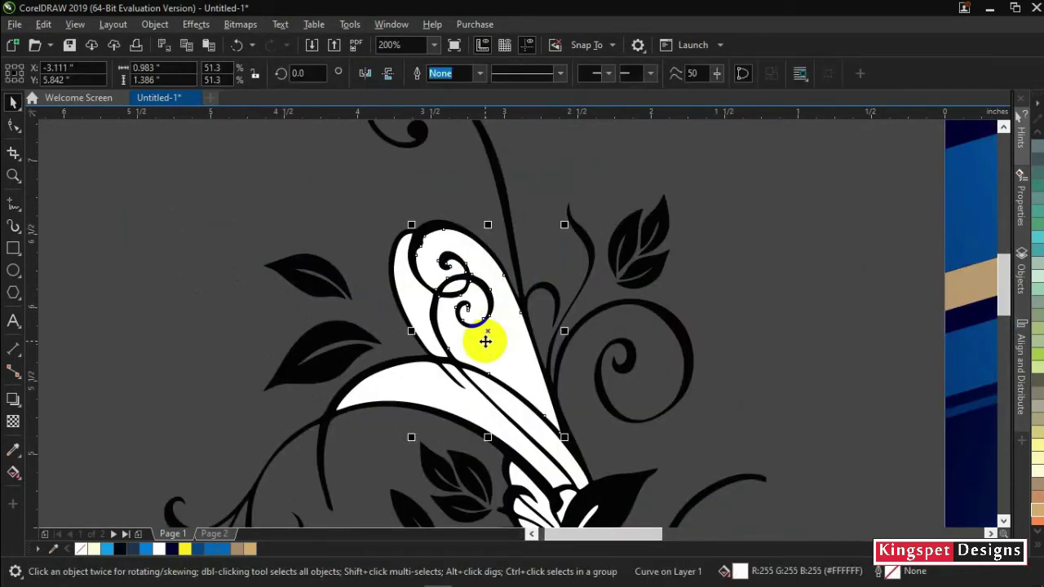
key("Delete")
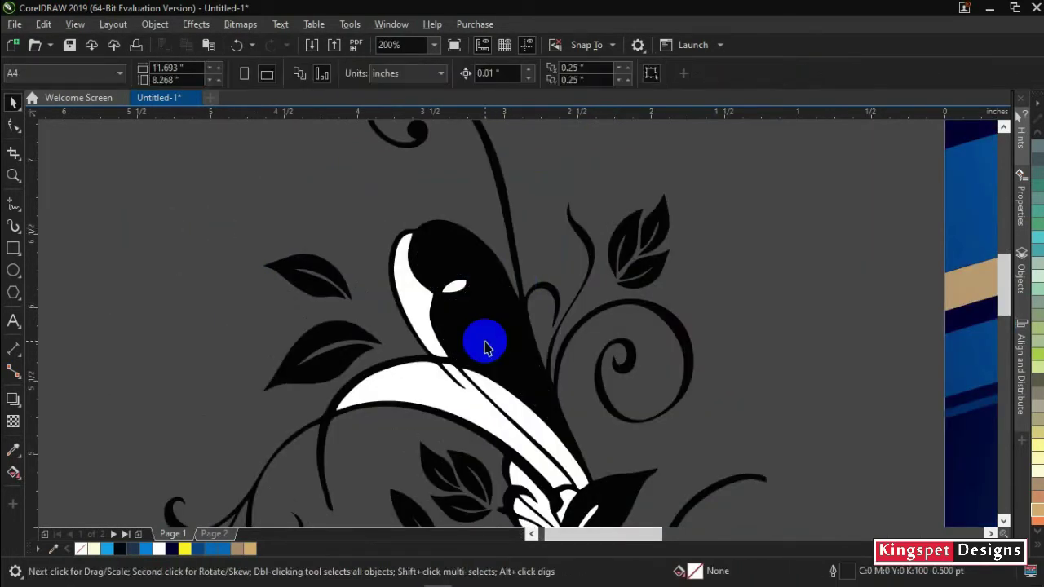
key("ctrl+z")
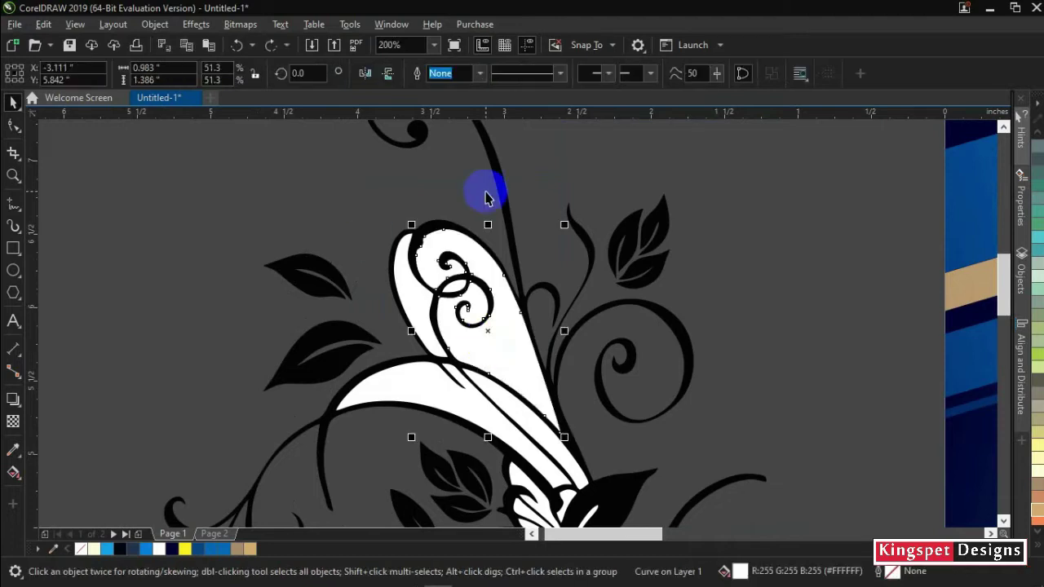
- Trim the black floral curve with the two white bud shapes and the white arched shape below them
scroll(484, 198, "up", 1)
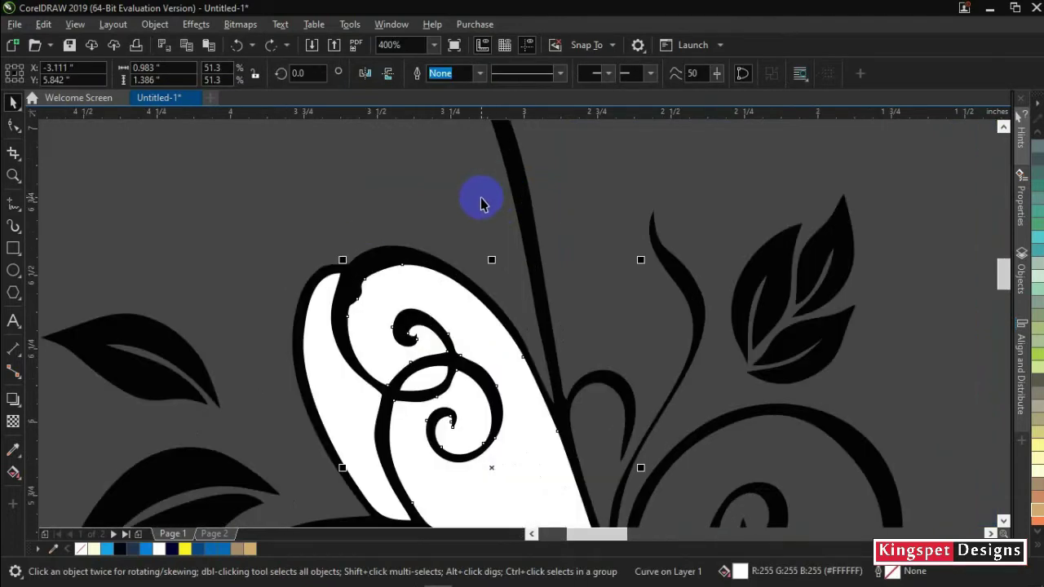
left_click(328, 372, "shift")
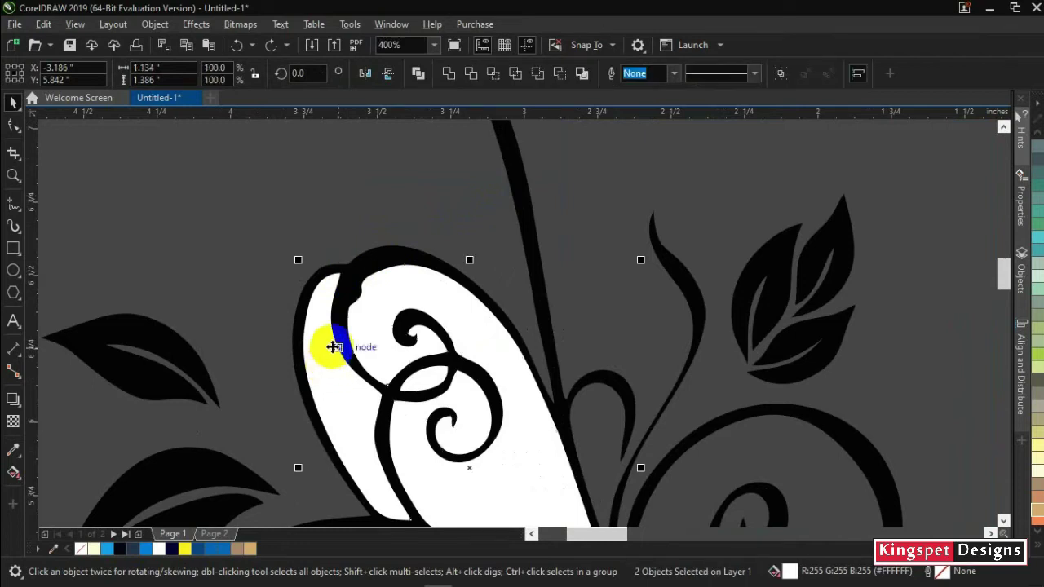
left_click_drag(336, 350, 350, 221)
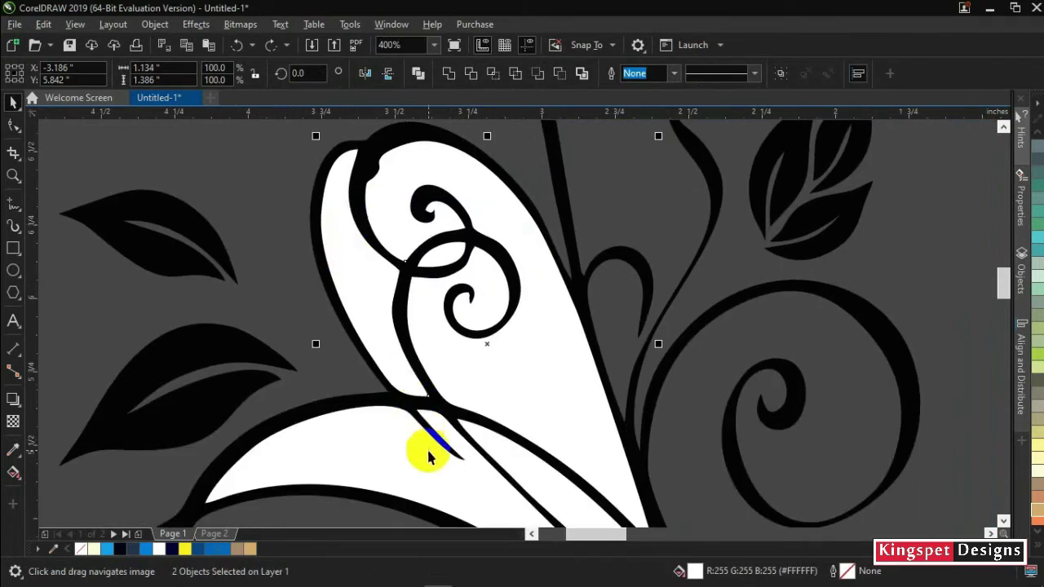
left_click(412, 469, "shift")
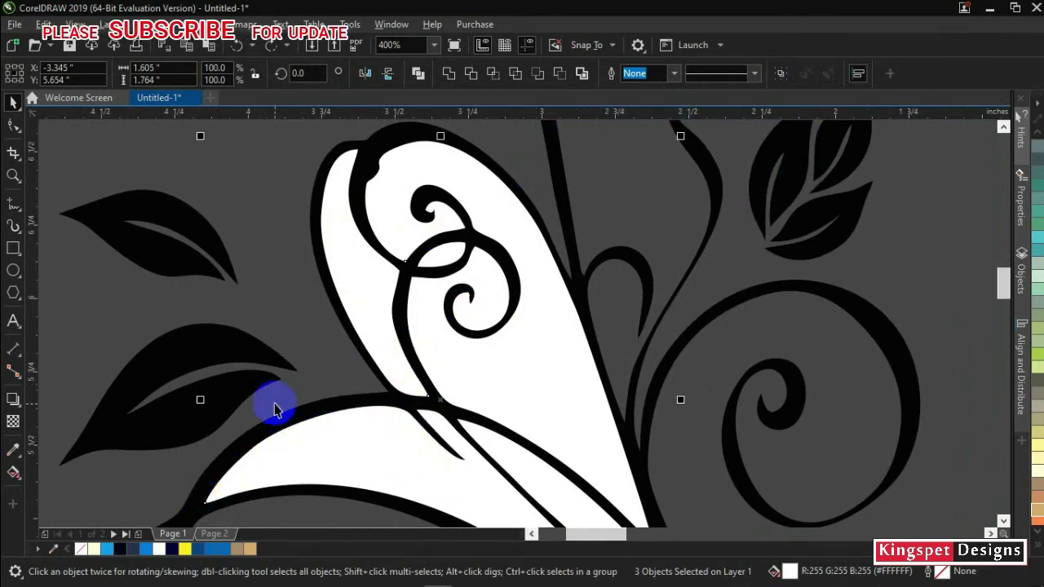
left_click_drag(272, 408, 362, 252)
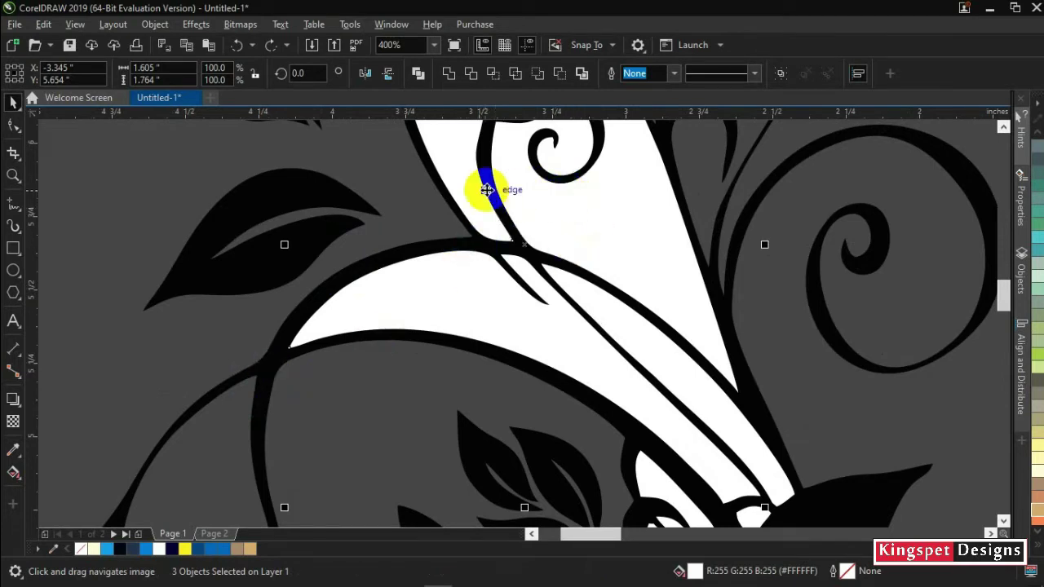
left_click(270, 373, "shift")
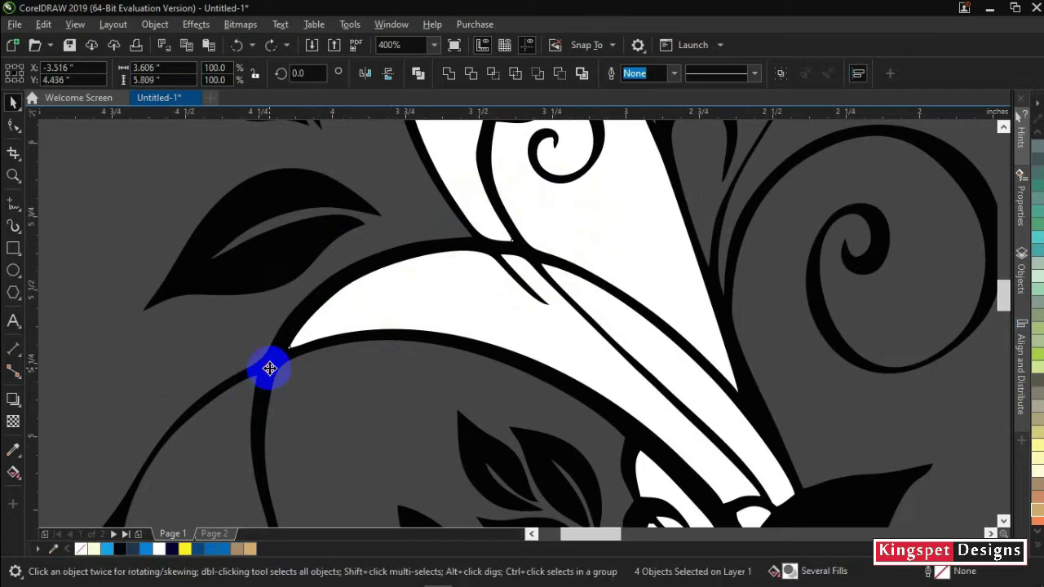
left_click(470, 74)
- Delete the white arched shape and both white bud shapes used for trimming
left_click(108, 282)
left_click(378, 291)
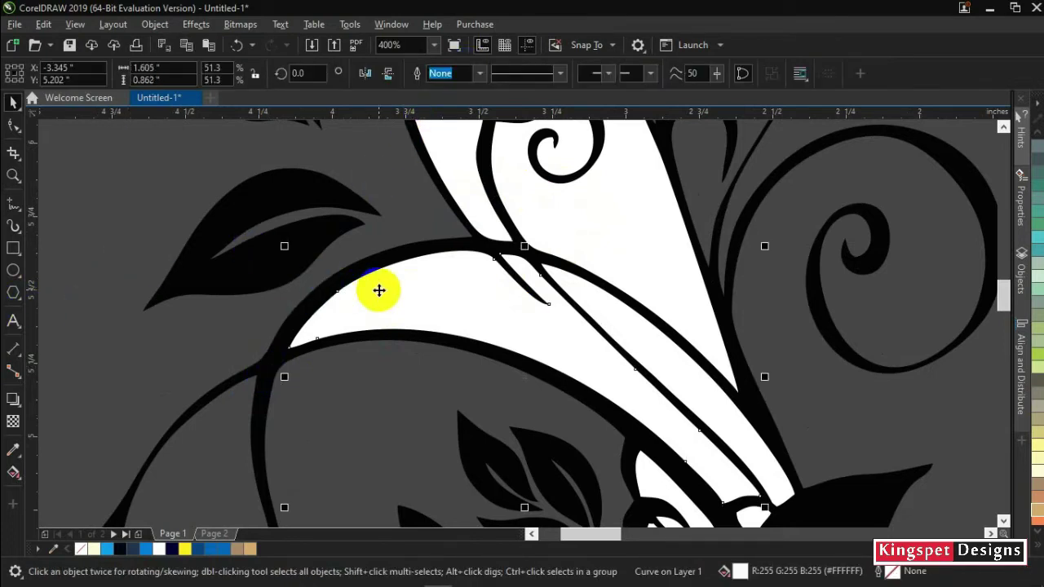
key("Delete")
left_click(487, 212)
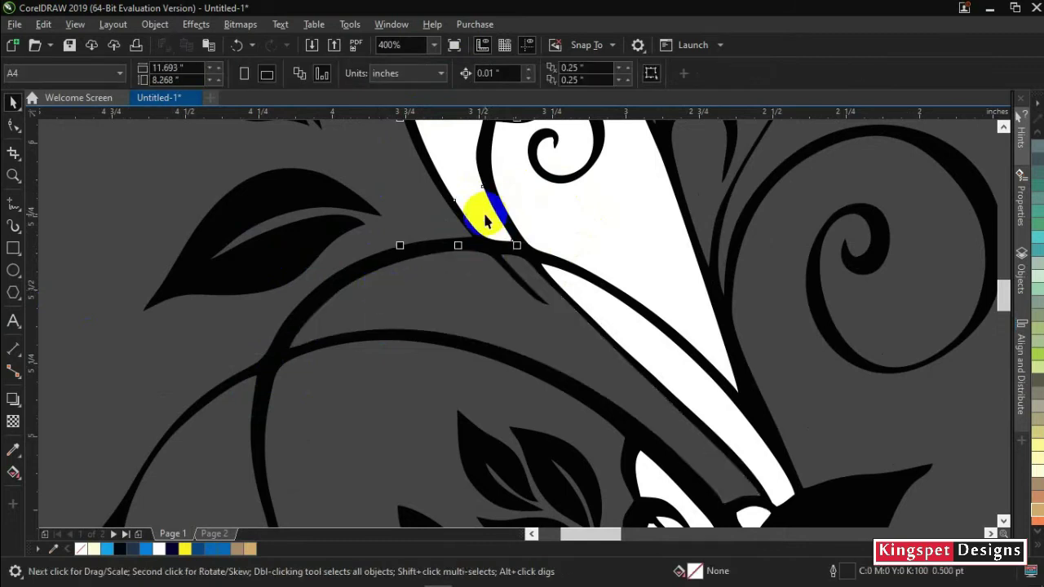
key("Escape")
left_click(552, 222)
key("Delete")
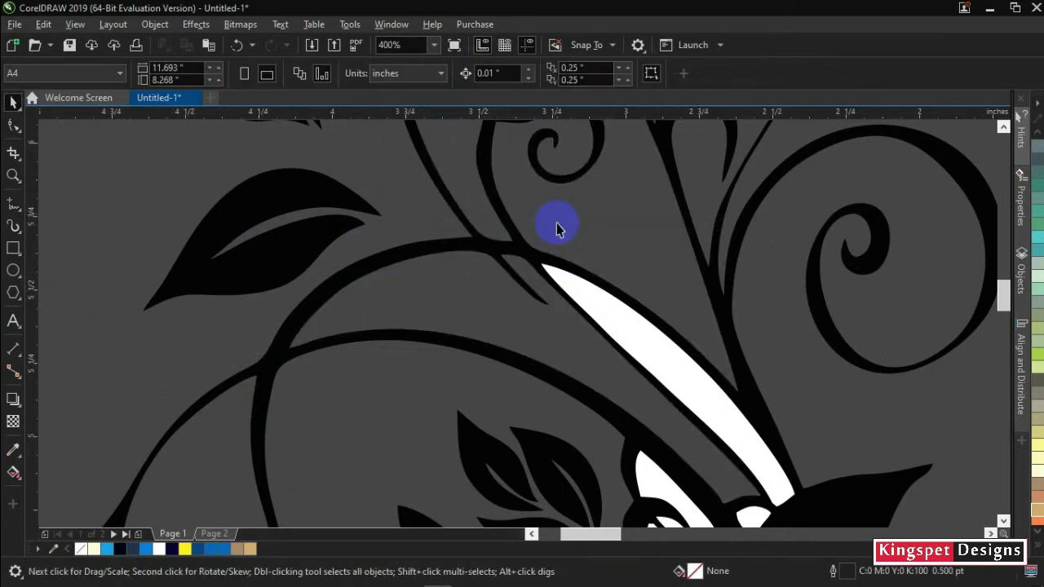
- Try to delete the narrow white sliver between the stems below the bud
left_click(579, 289)
key("Delete")
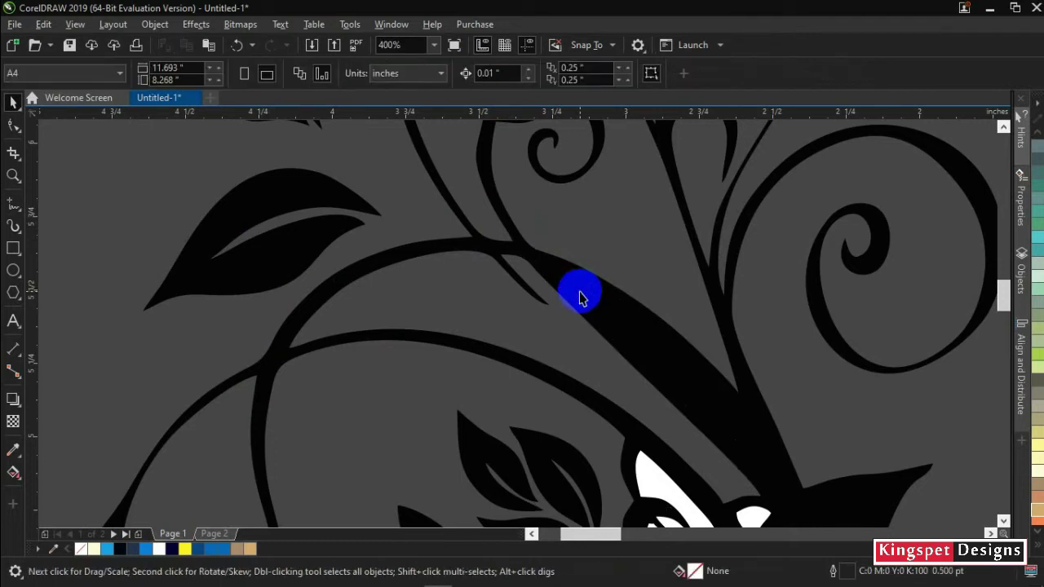
key("ctrl+z")
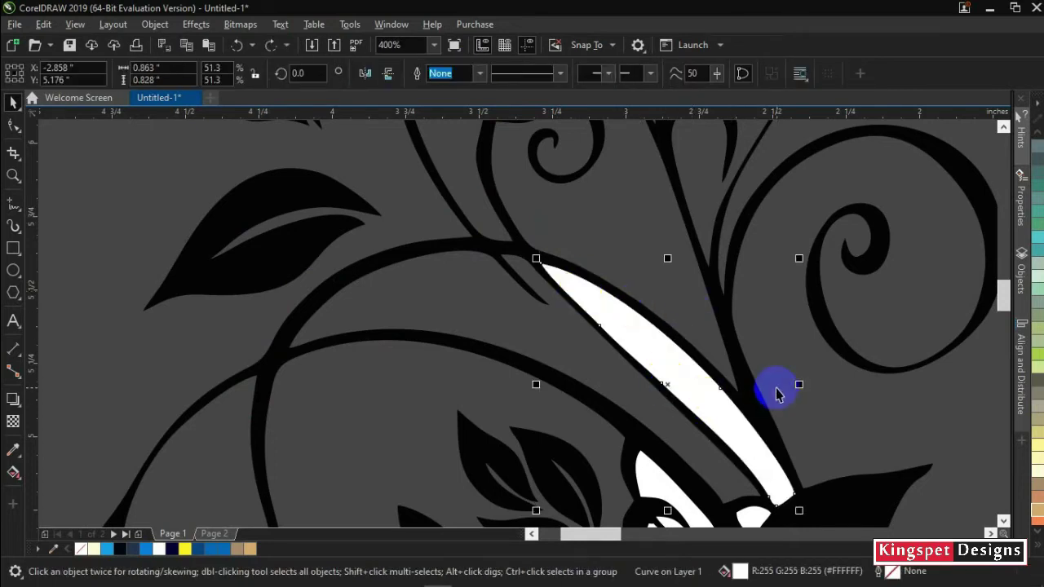
- Trim the black floral curve with the narrow white sliver and the small white shapes around the central leaf and feathered petals
left_click_drag(776, 391, 674, 250)
left_click(653, 371, "shift")
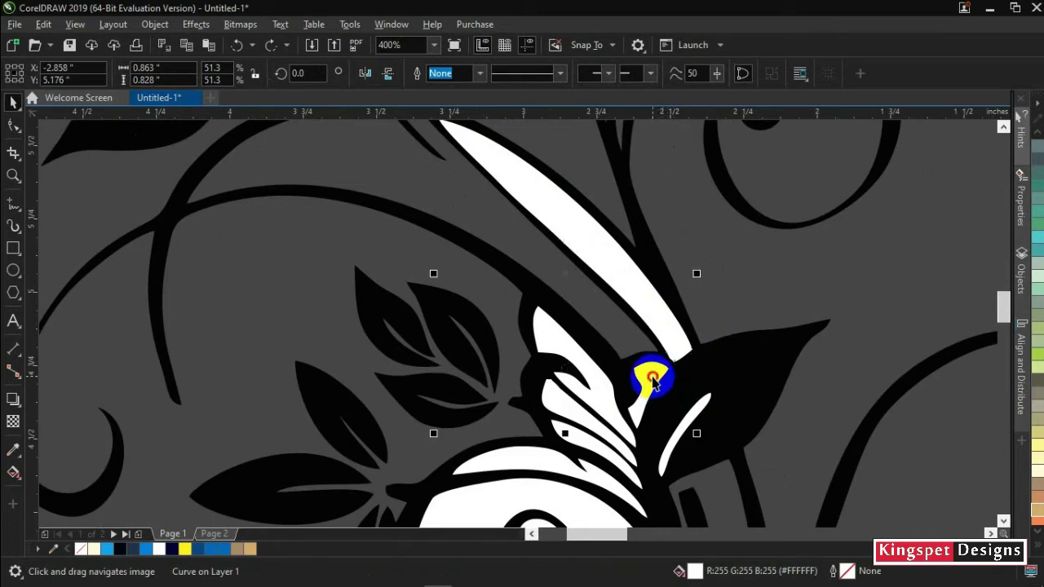
left_click(579, 375, "shift")
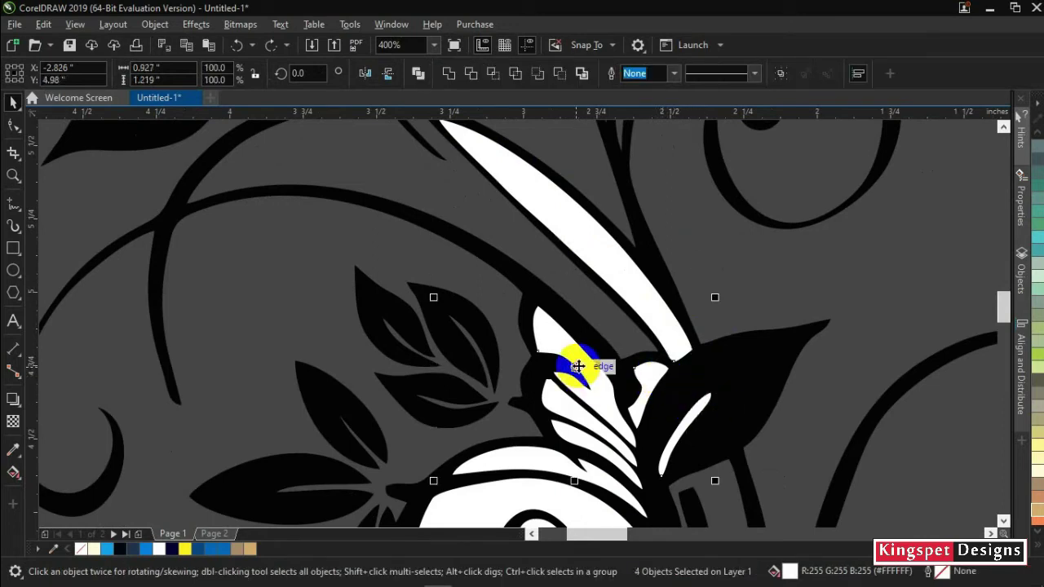
left_click(561, 432, "shift")
left_click(595, 478, "shift")
left_click(584, 511, "shift")
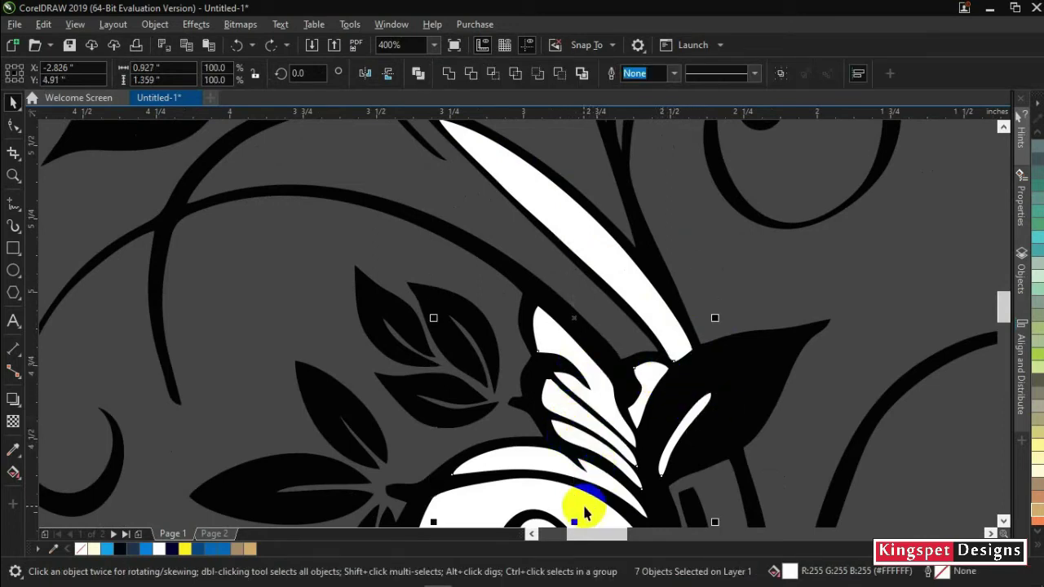
left_click(741, 394, "shift")
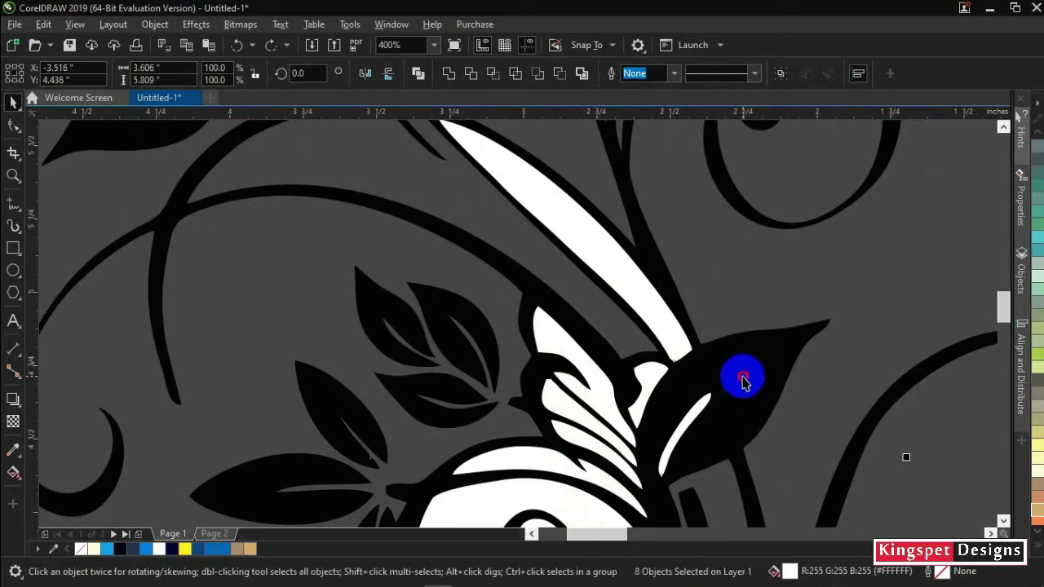
left_click(604, 236, "shift")
left_click(470, 75)
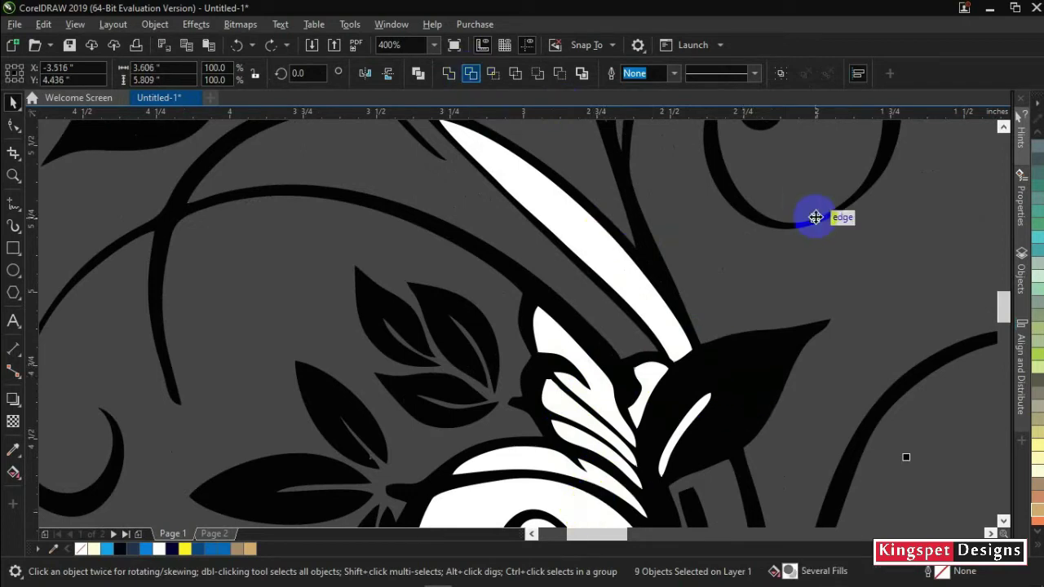
- Delete the white sliver and the small white pieces around the central leaf and feathered petals
key("Delete")
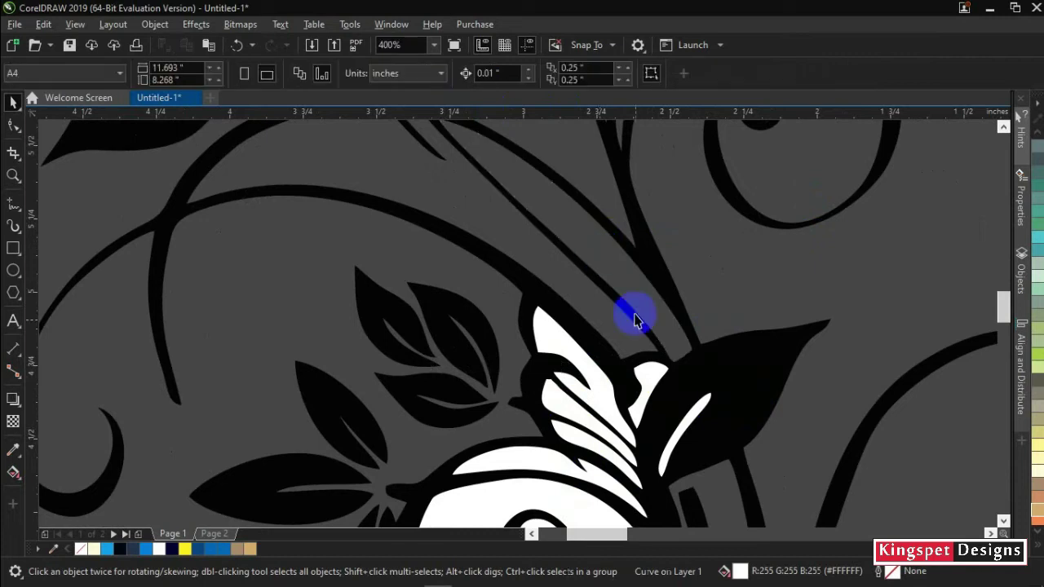
left_click(617, 394)
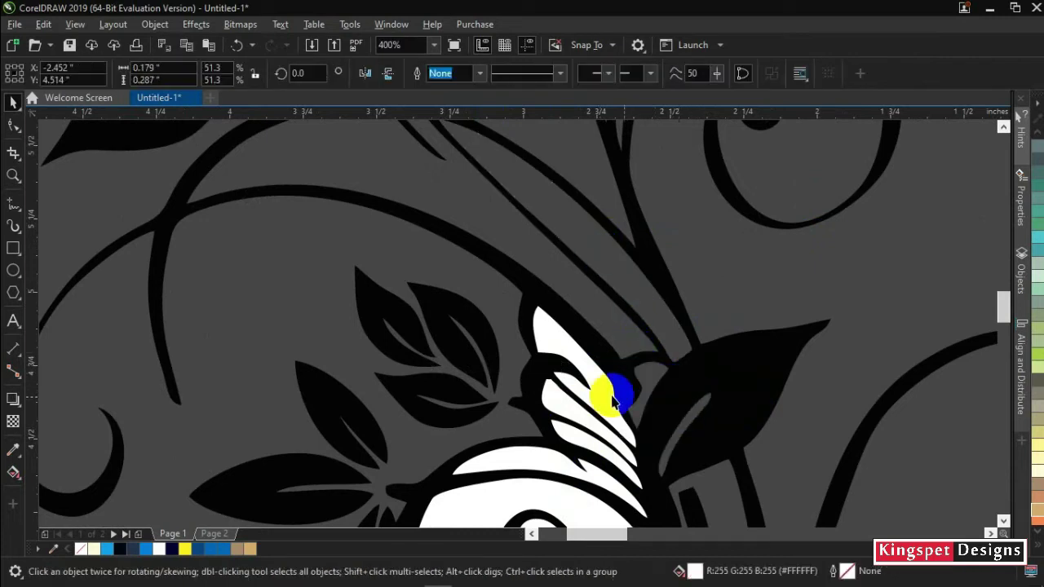
key("Delete")
left_click(589, 433)
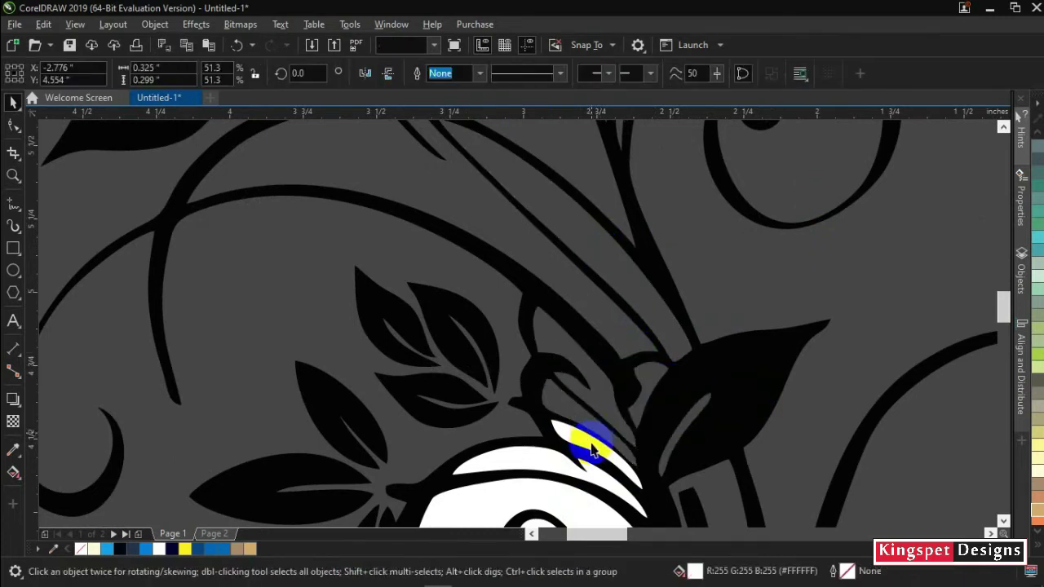
key("Delete")
left_click(560, 473)
key("Delete")
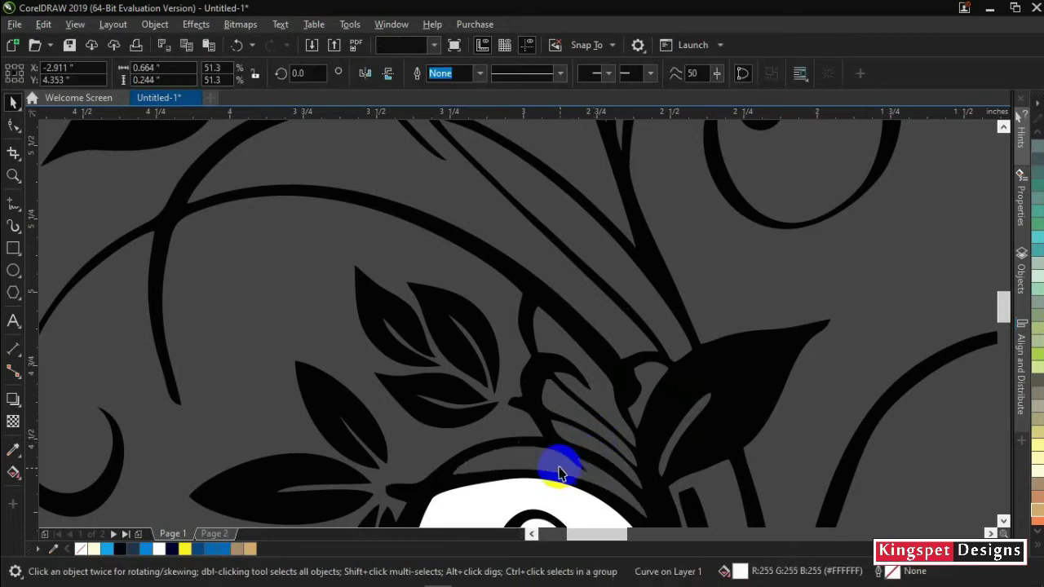
- Trim the black floral curve with the large white shape around the curl and the two white shapes below it
left_click_drag(595, 415, 611, 191)
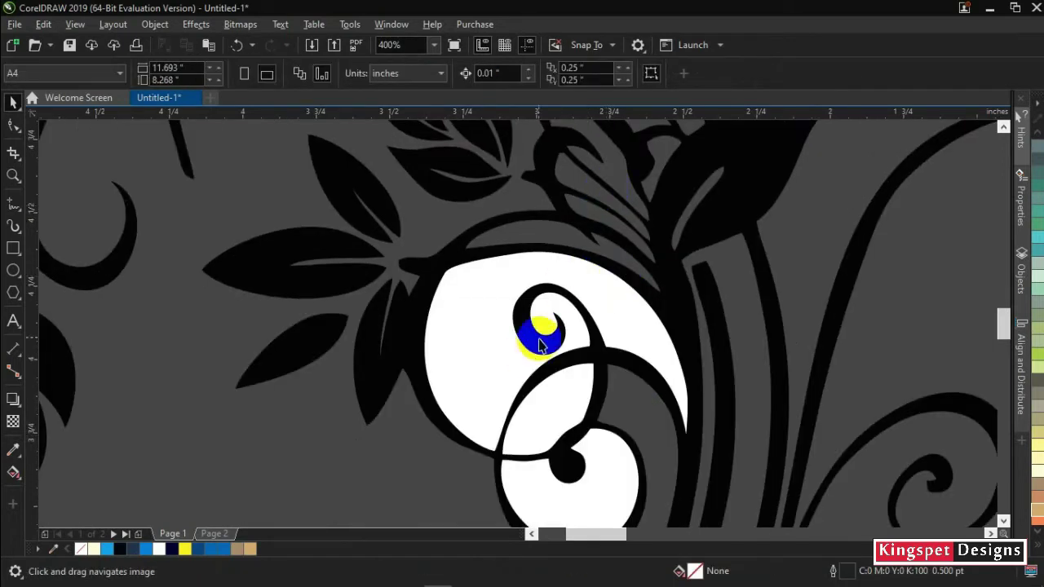
left_click(600, 298)
left_click(560, 406, "shift")
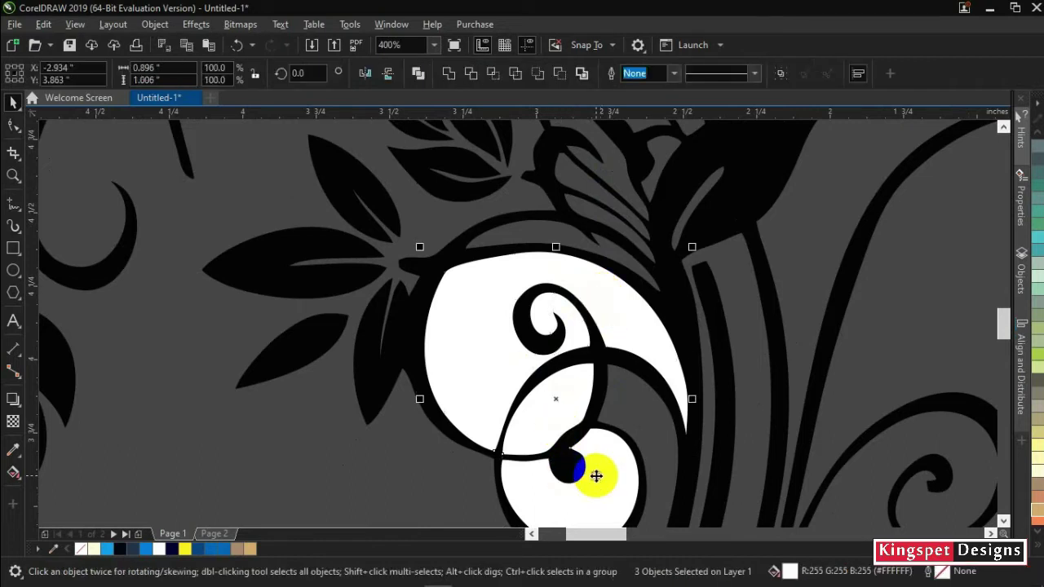
left_click(408, 346, "shift")
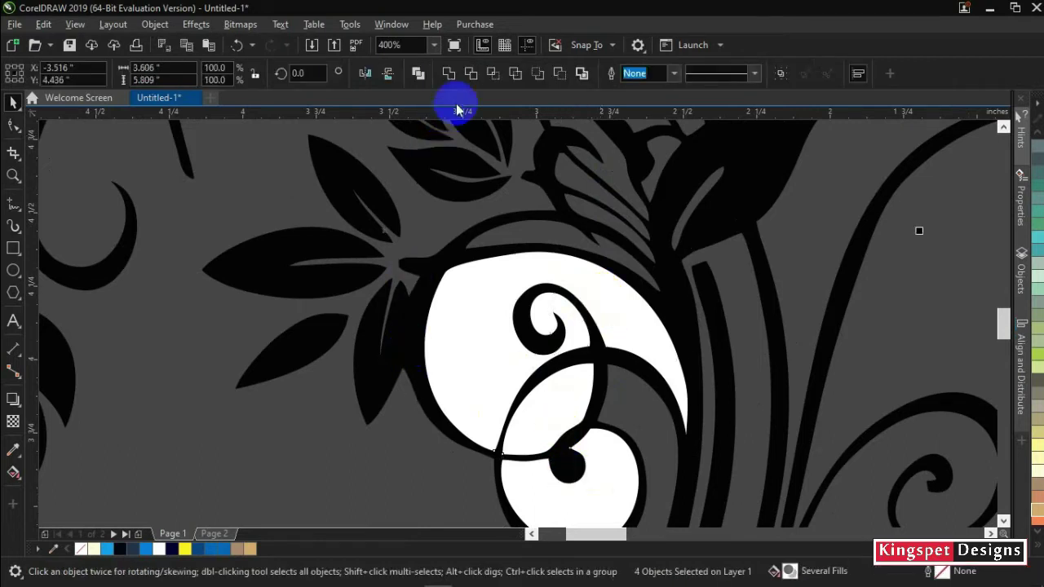
left_click(479, 78)
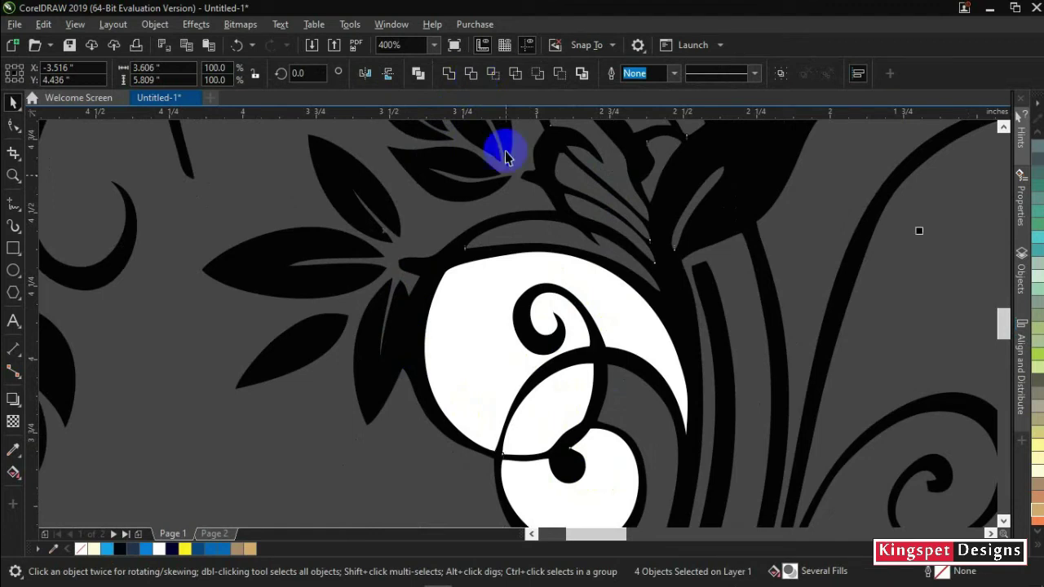
- Try to delete the large white shape around the curl
left_click(454, 382)
key("Delete")
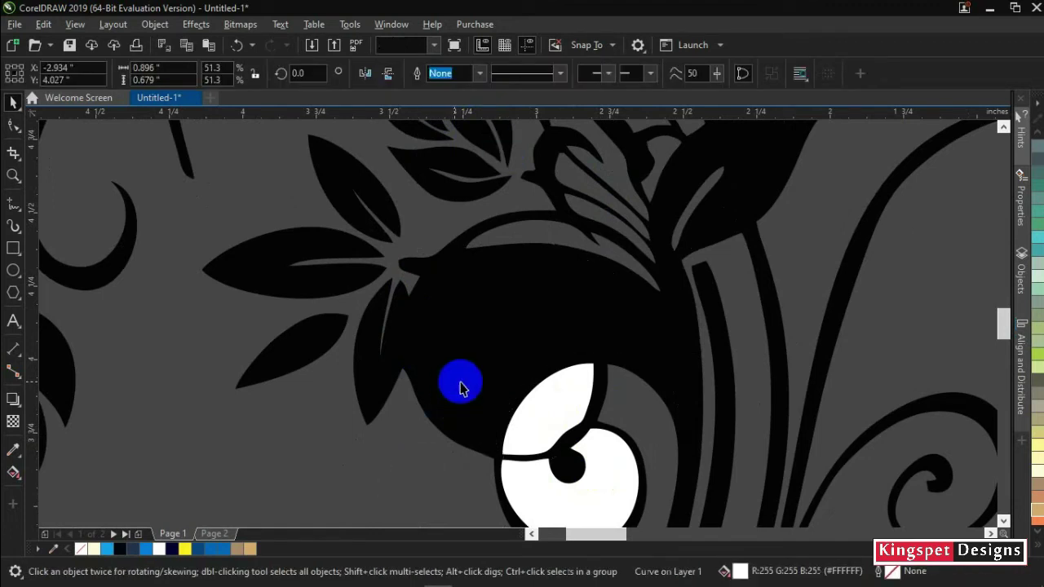
left_click(540, 406)
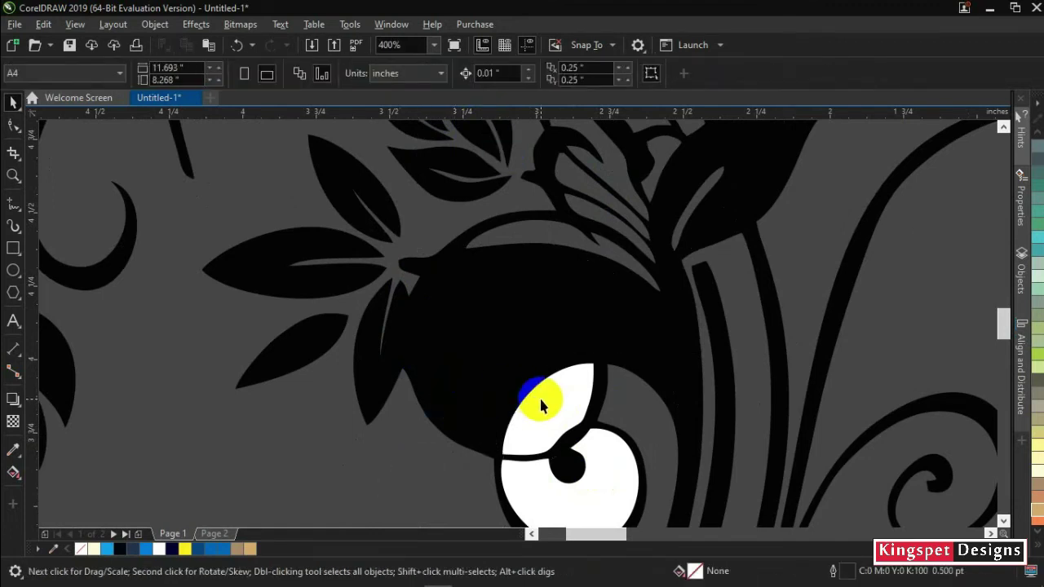
- Delete the white lens-shaped piece and the rounded white piece beneath the curl
left_click(540, 395)
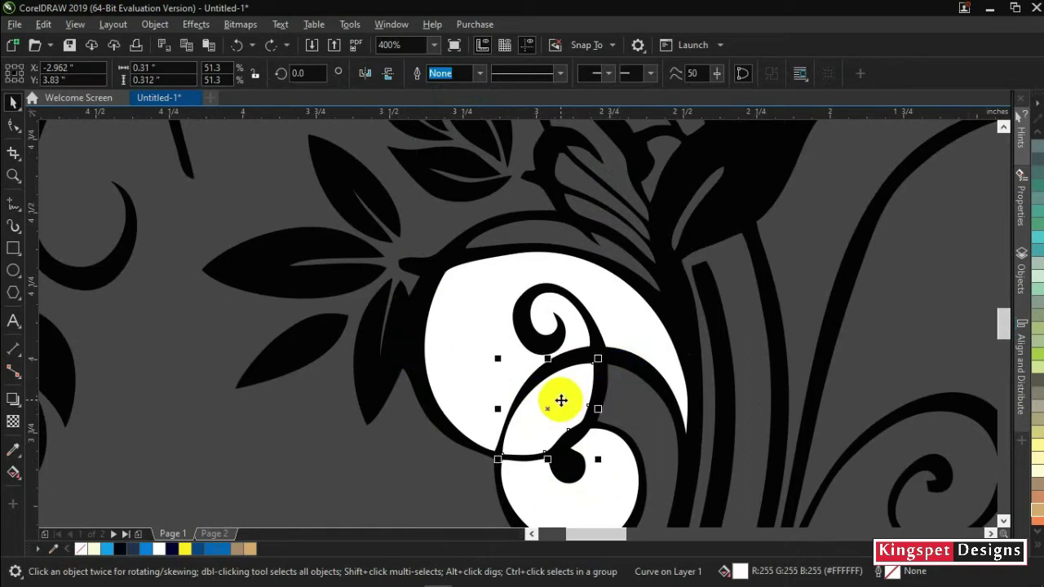
key("Delete")
left_click(605, 483)
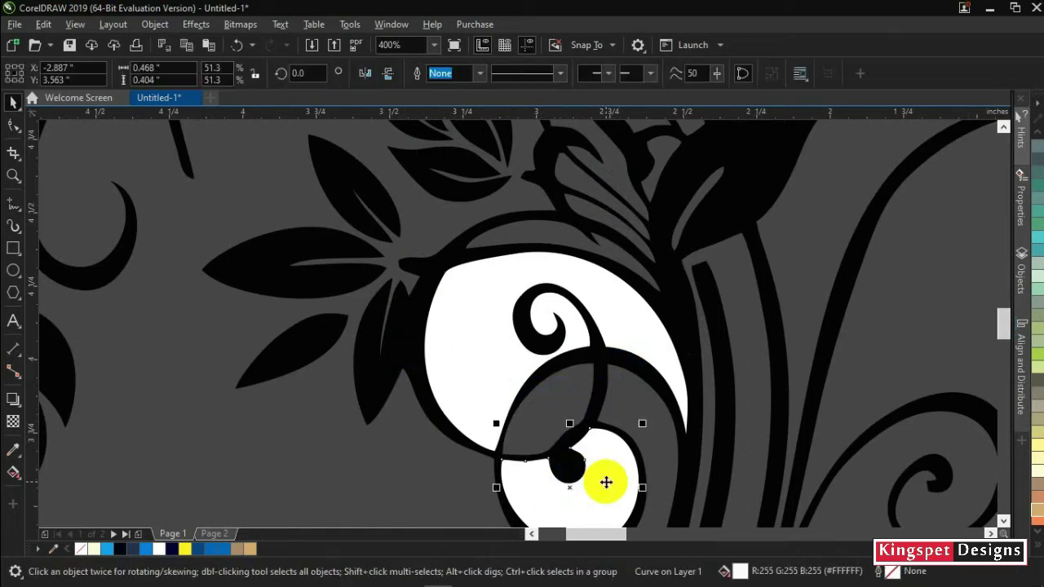
key("Delete")
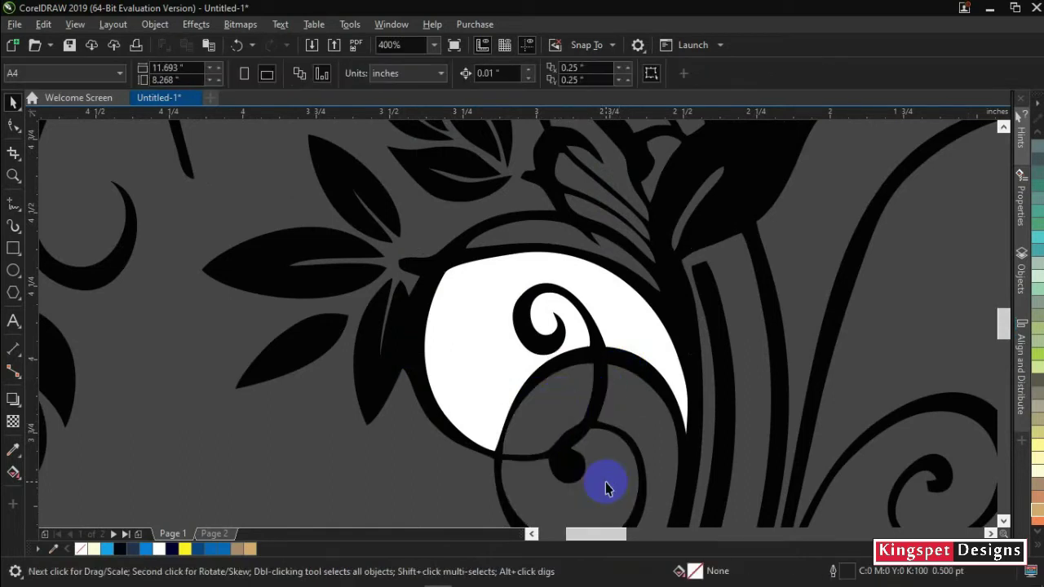
- Trim the black floral curve with the large white shape around the curl and delete that white shape
left_click(487, 393)
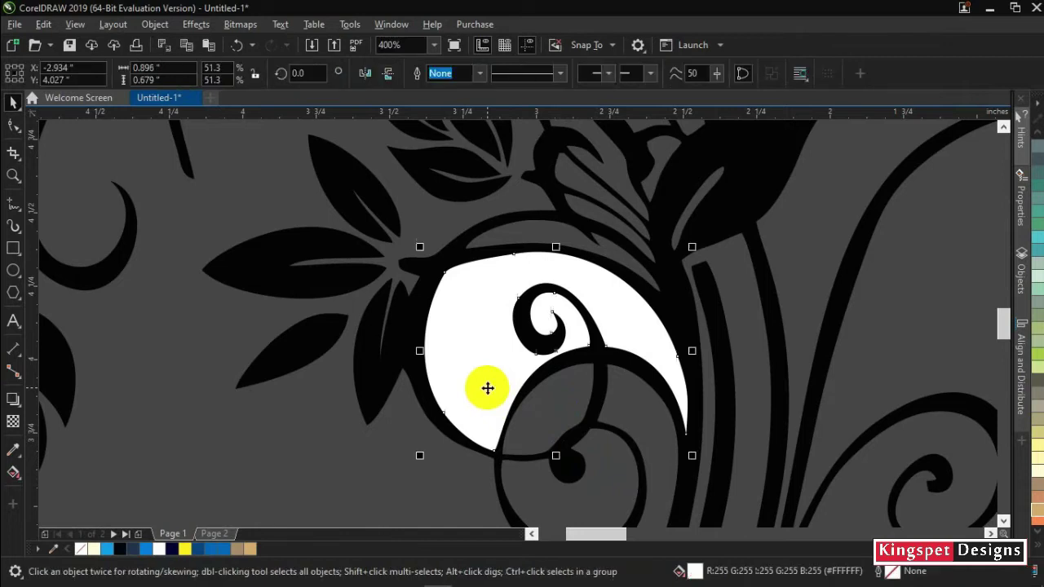
left_click(412, 333, "shift")
left_click(473, 75)
left_click(427, 412)
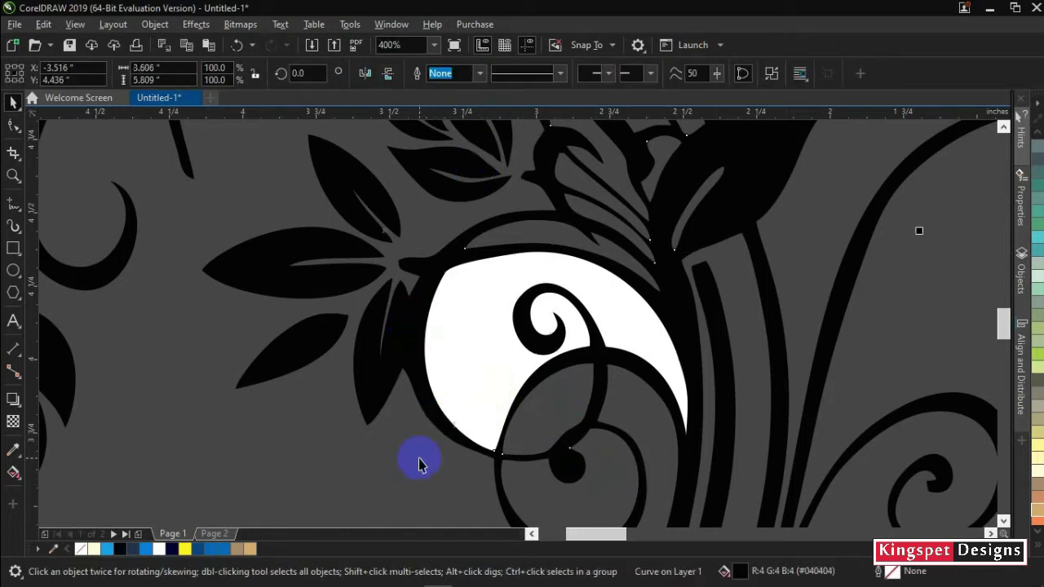
left_click(449, 390)
left_click(450, 388)
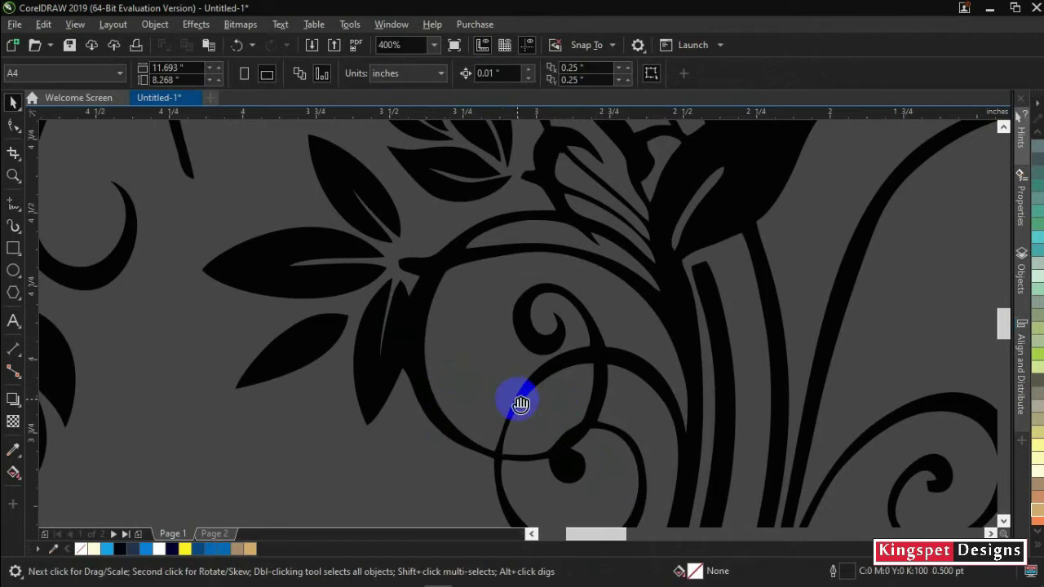
- Trim the black floral curve with the three white shapes inside the lower-left arched loop and beside its bud
left_click_drag(517, 400, 509, 241)
left_click_drag(490, 480, 552, 236)
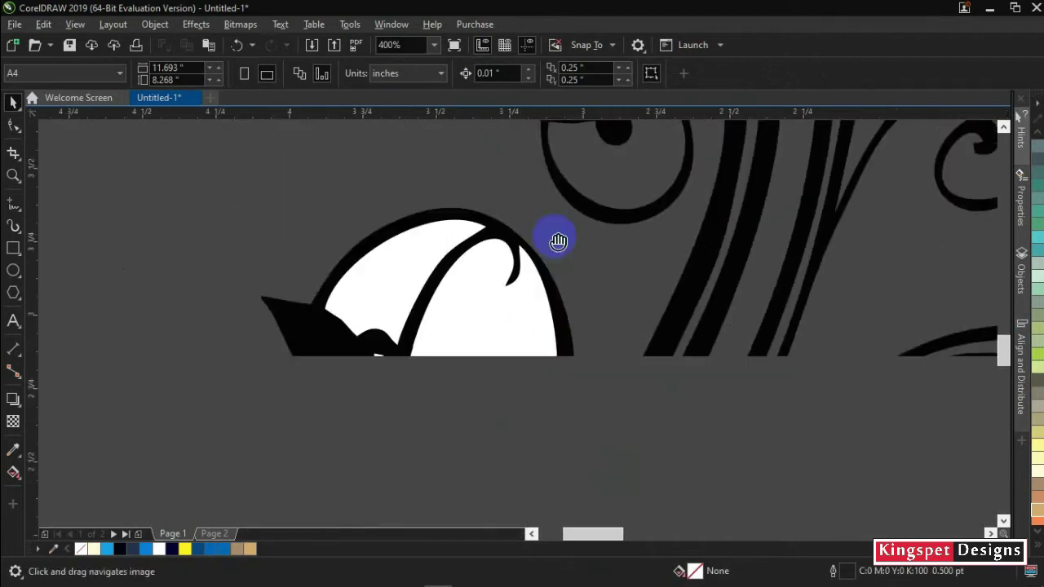
left_click(359, 375)
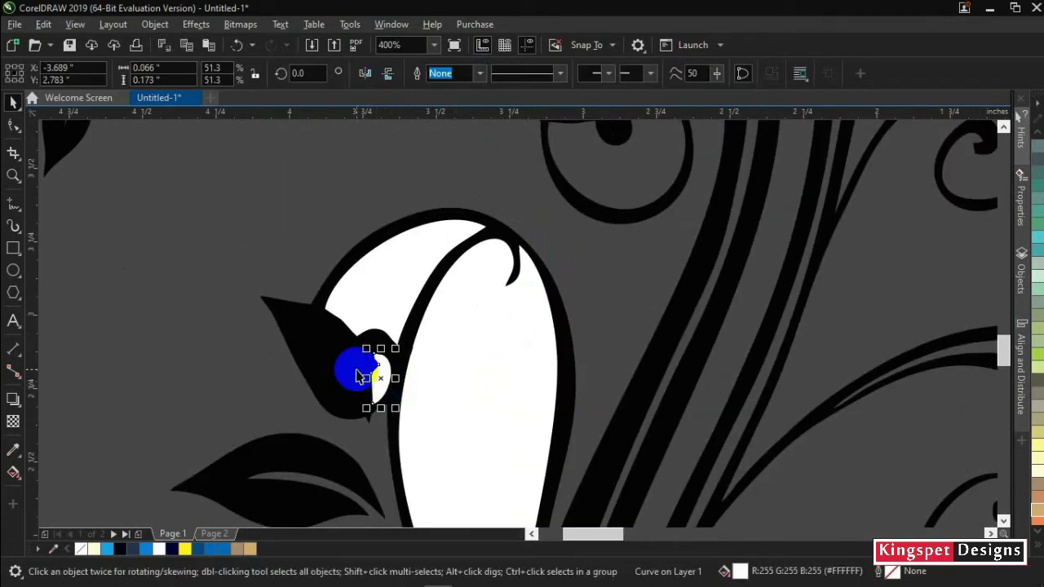
left_click(360, 300, "shift")
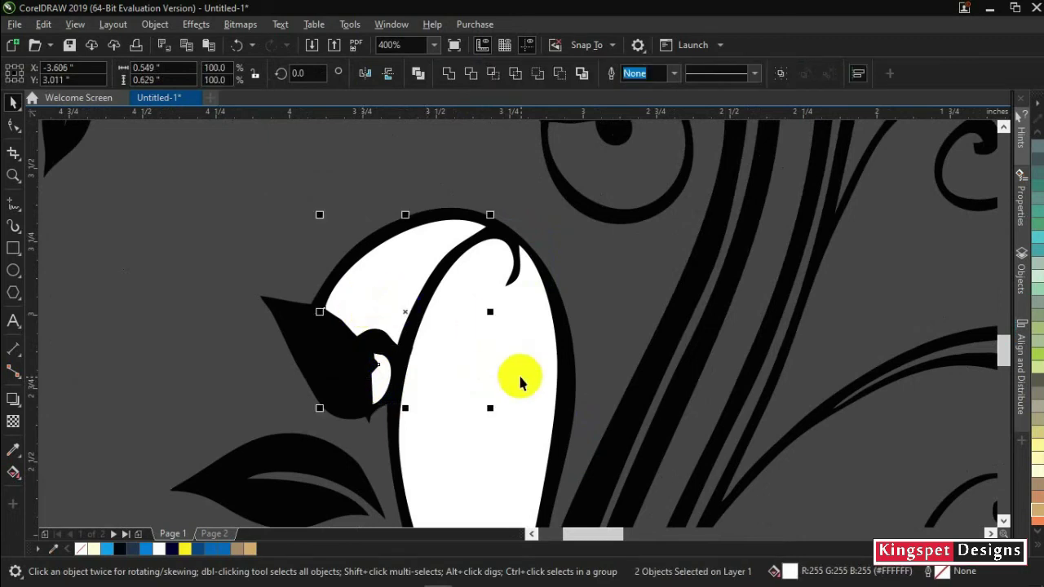
left_click(338, 362, "shift")
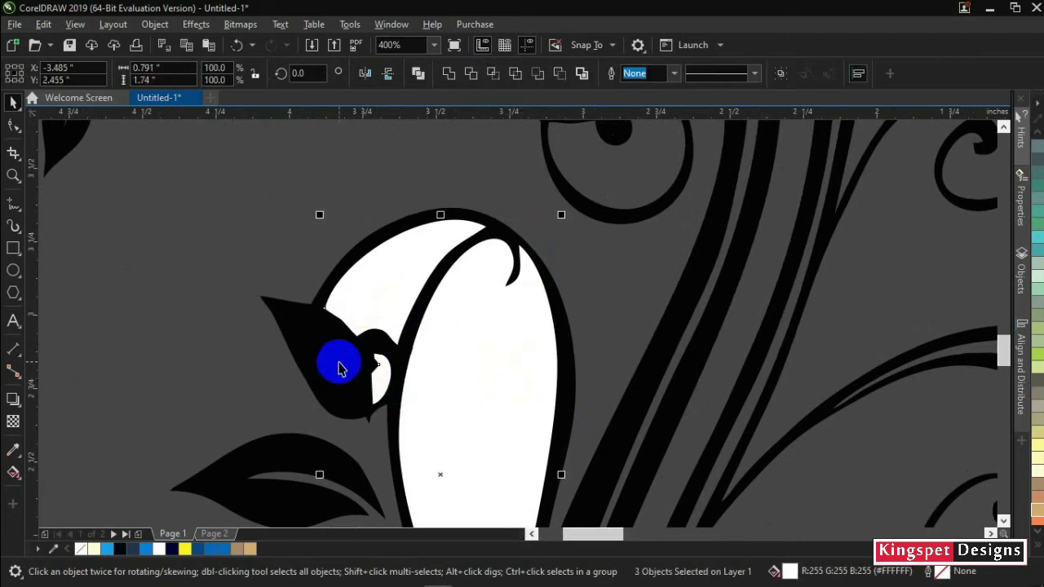
left_click(477, 79)
left_click(347, 200)
- Delete the three white shapes inside the lower-left arched loop and beside its bud
left_click(357, 275)
key("Delete")
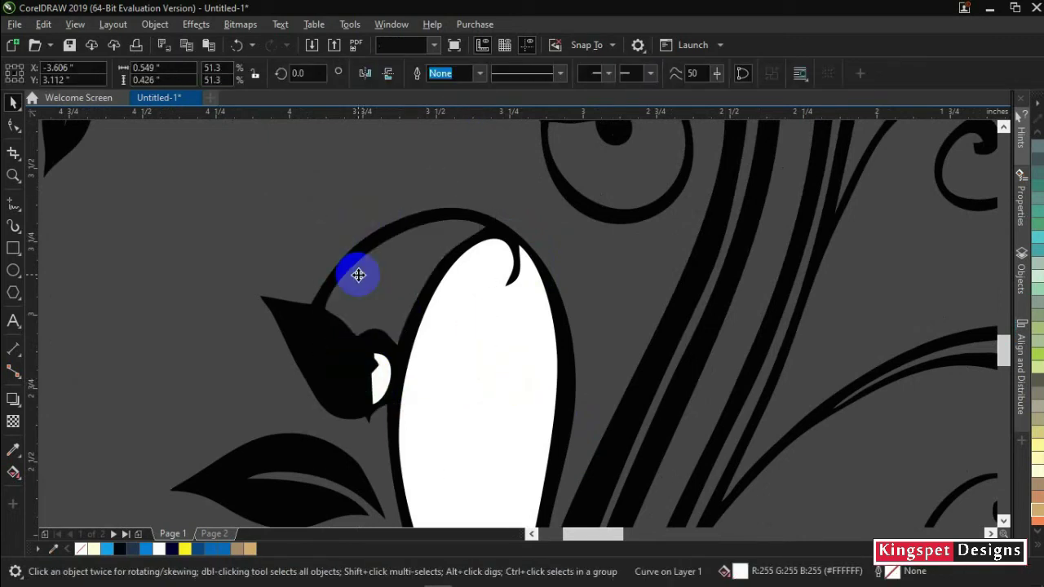
left_click(390, 385)
left_click(496, 356)
key("Delete")
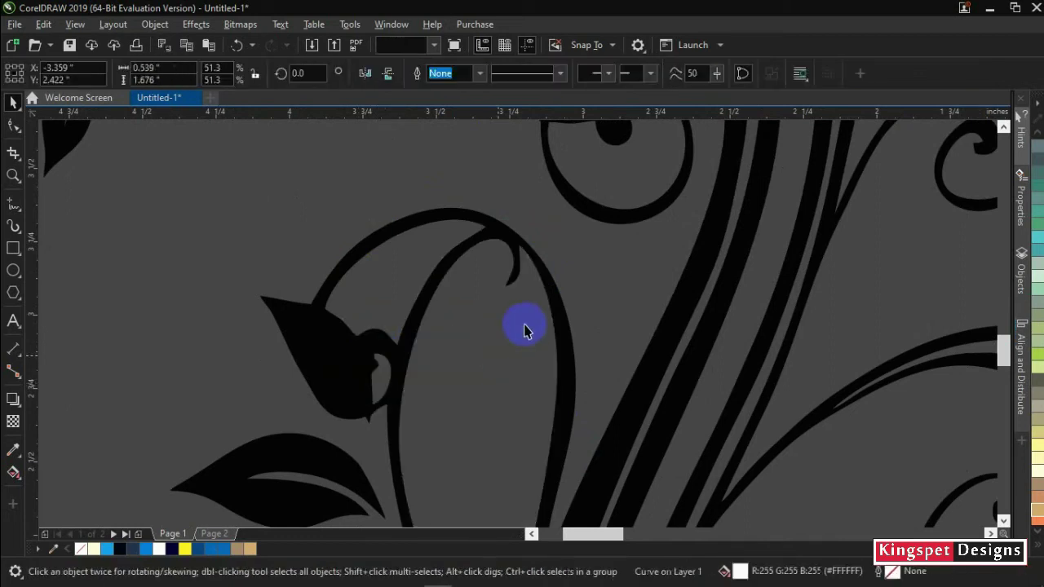
- Trim the floral curve with the small white lens shape under the upper curl and delete that white shape
key("h")
scroll(531, 322, "down", 5)
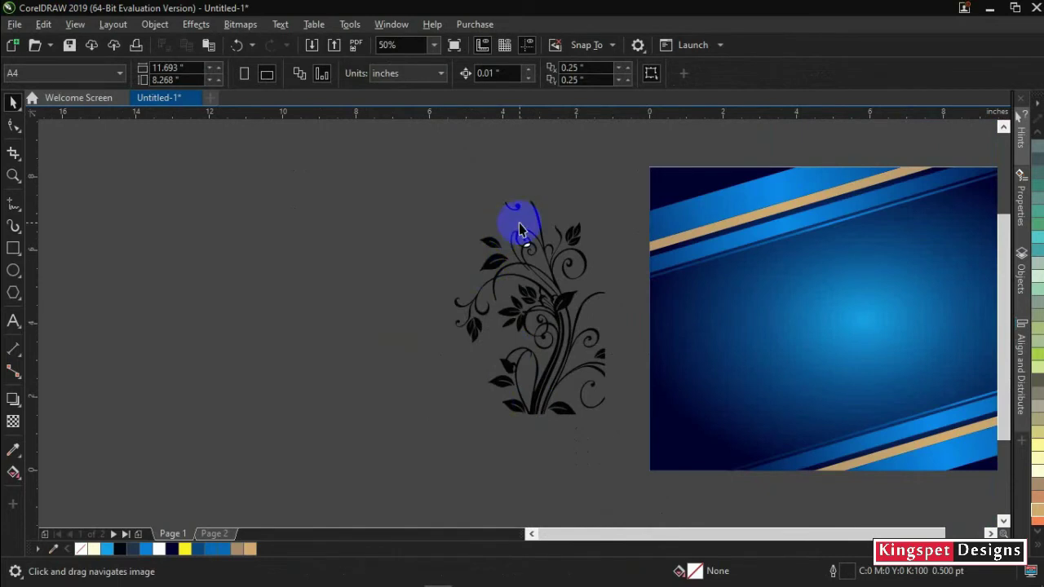
scroll(519, 243, "up", 6)
left_click(642, 482)
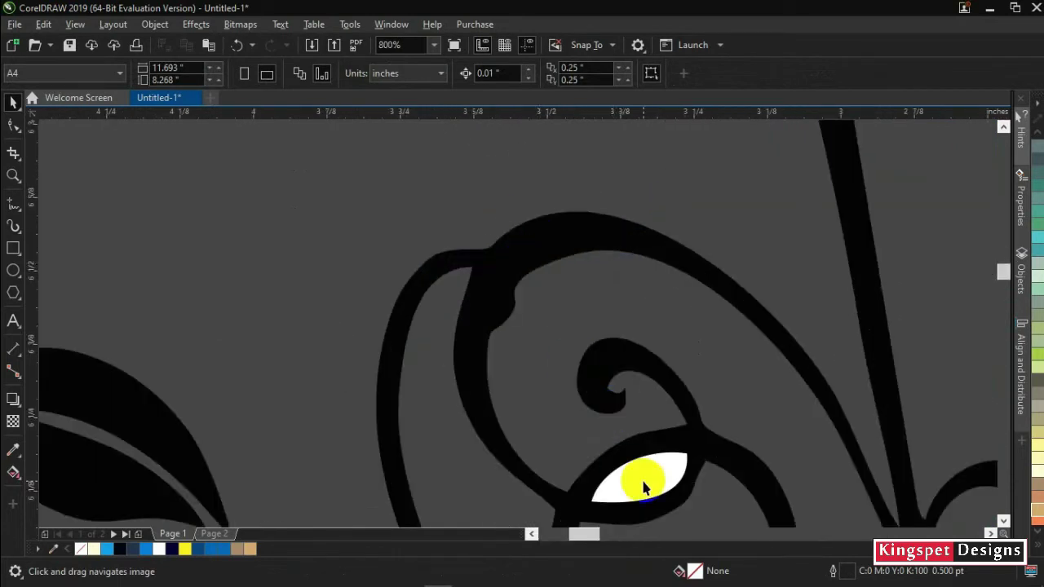
left_click(739, 461, "shift")
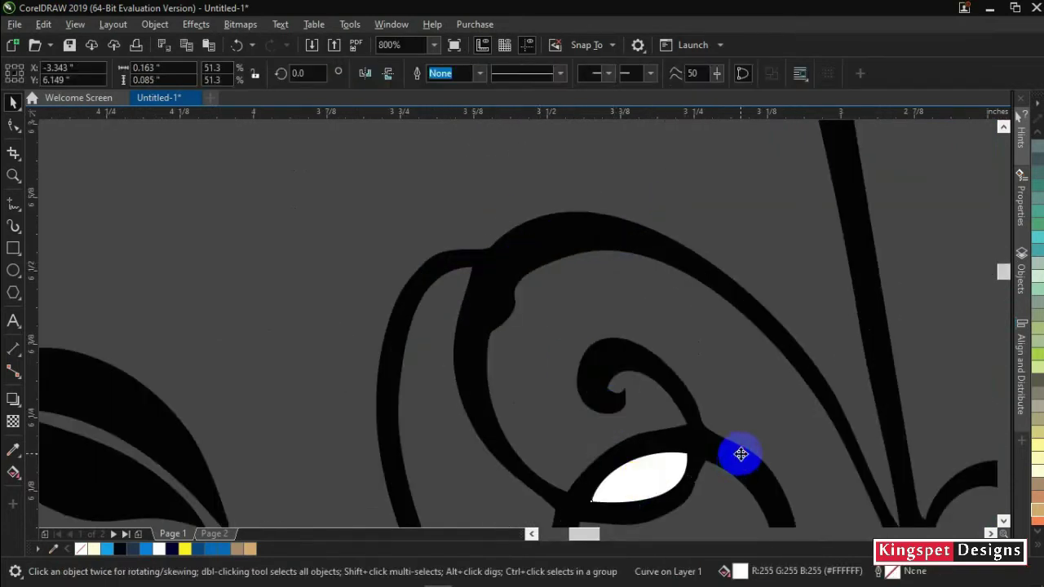
left_click(471, 72)
left_click(426, 147)
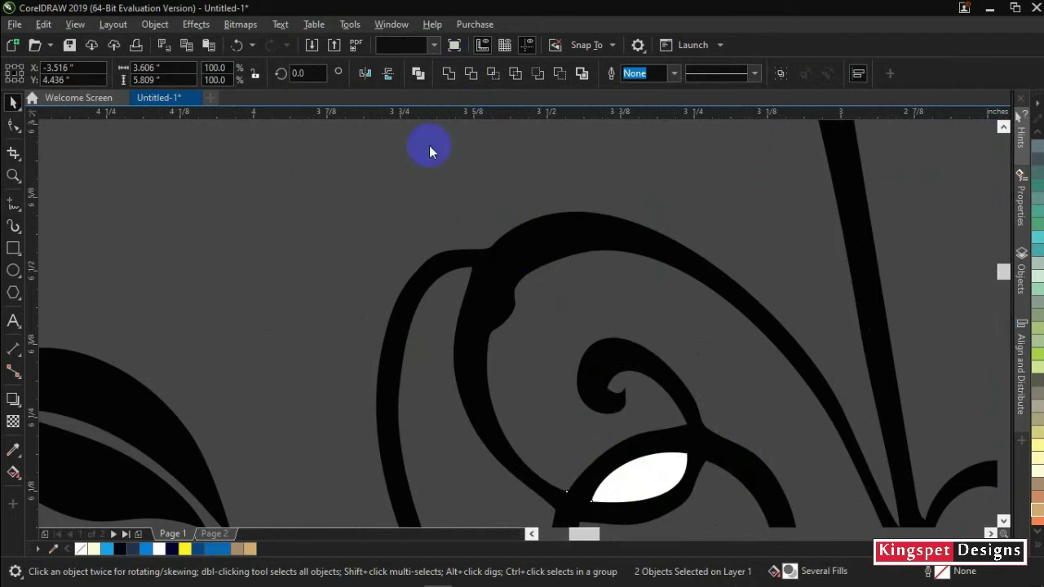
left_click(628, 477)
key("Delete")
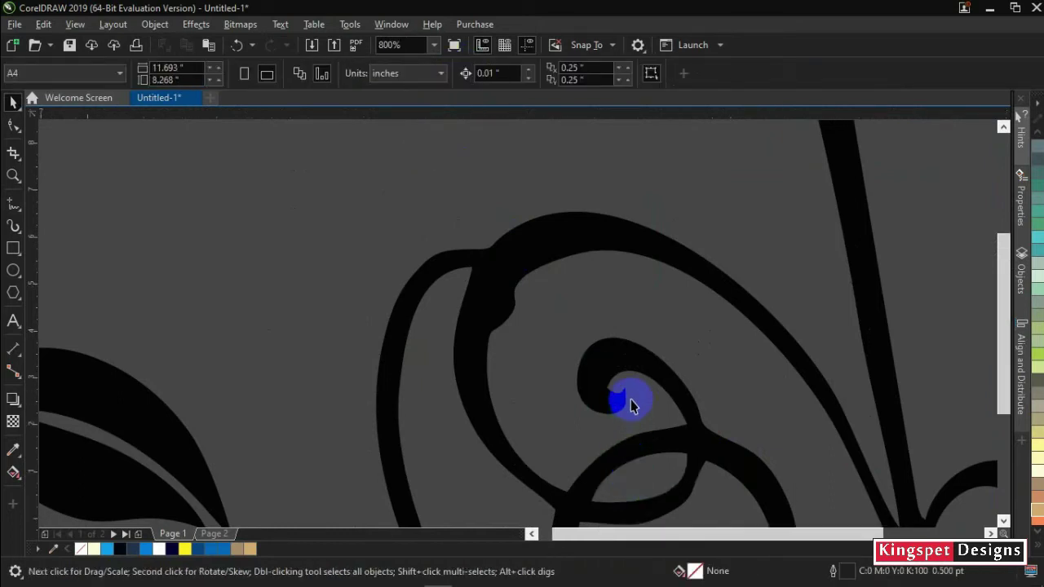
- Select all the black floral pieces and weld them into a single curve
key("F4")
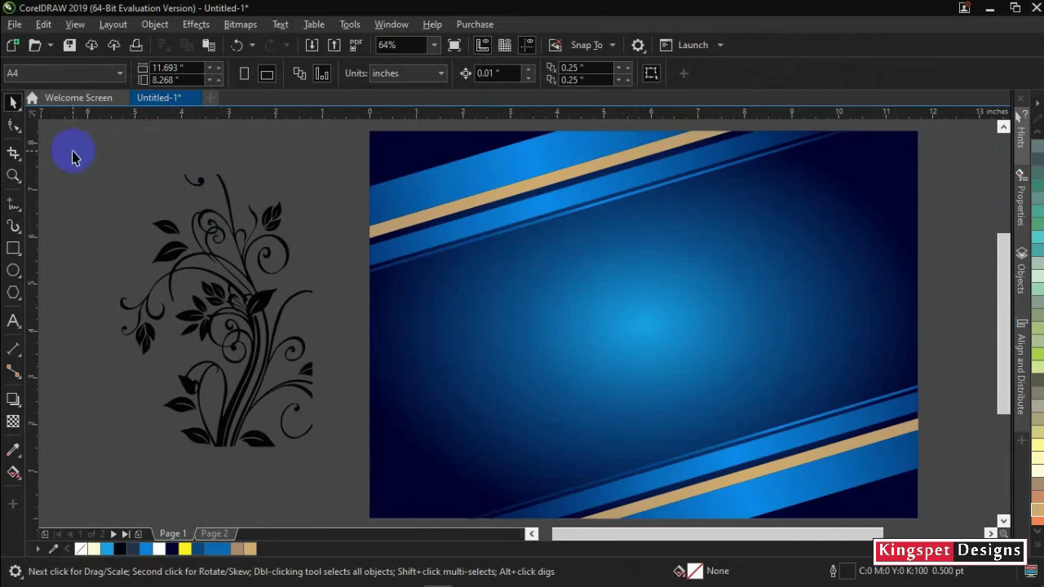
left_click_drag(74, 150, 345, 452)
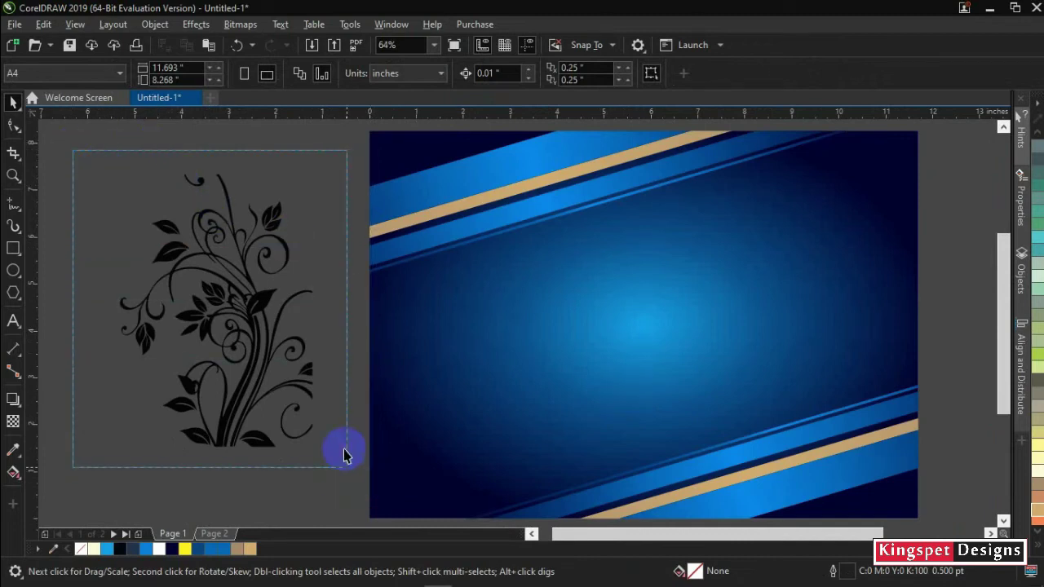
left_click(163, 151)
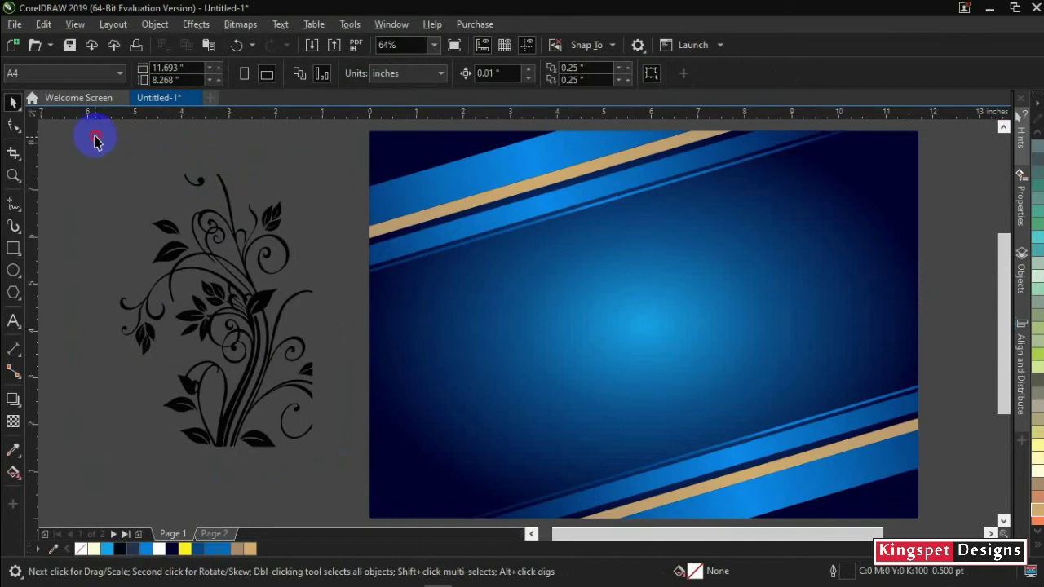
left_click_drag(93, 134, 362, 478)
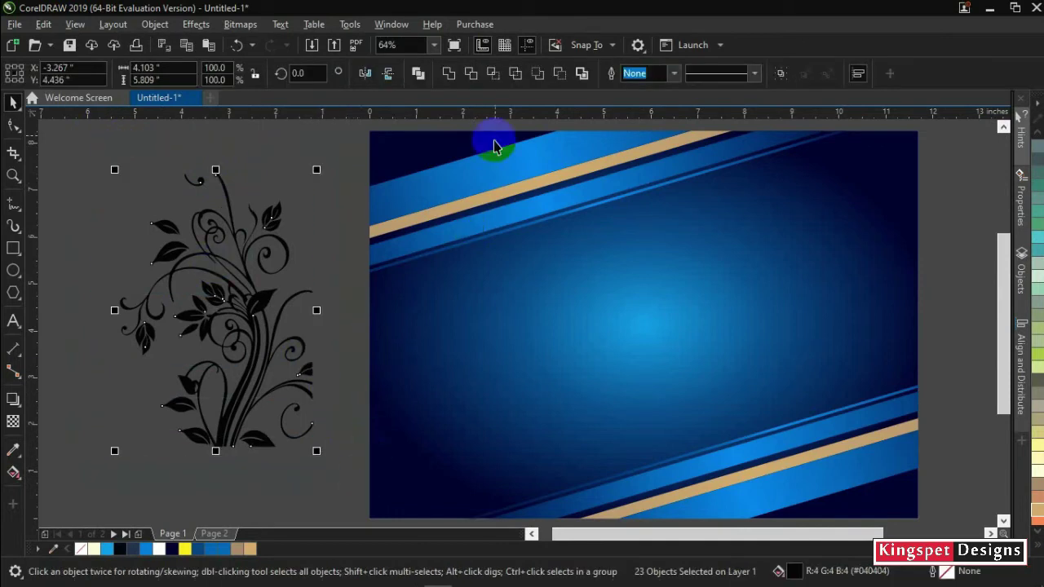
left_click(777, 74)
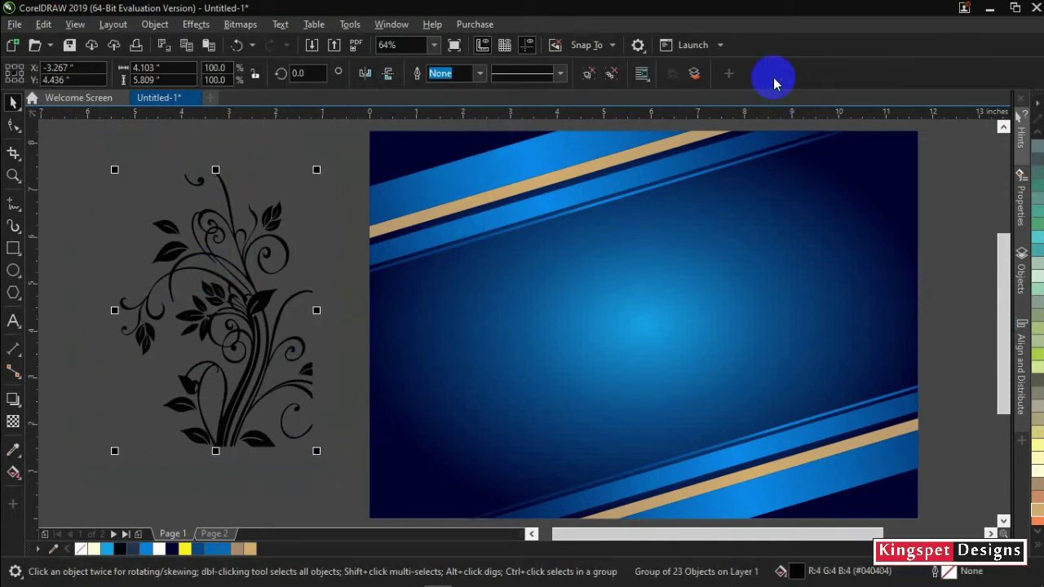
left_click(589, 75)
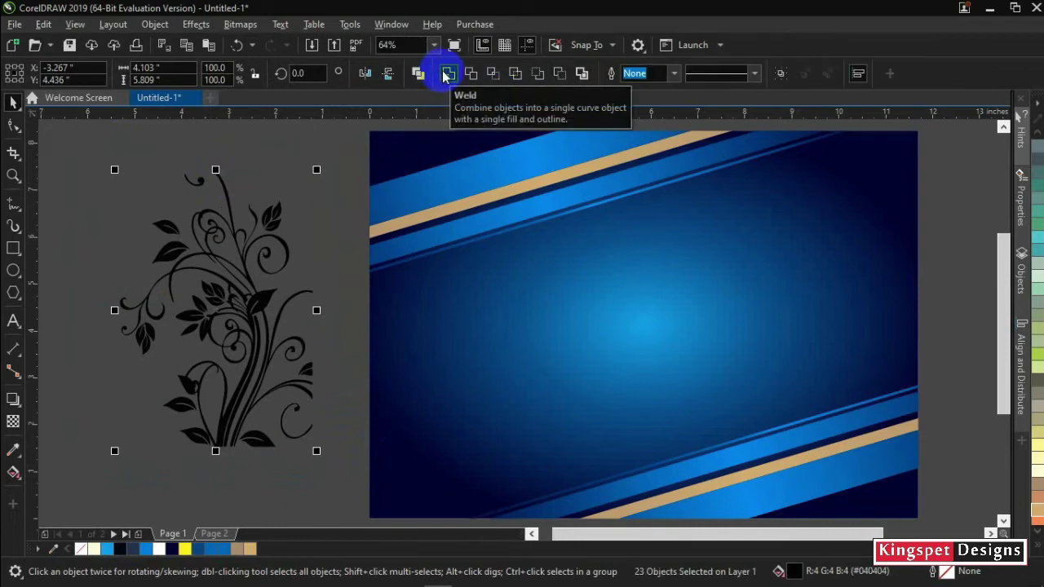
left_click(443, 73)
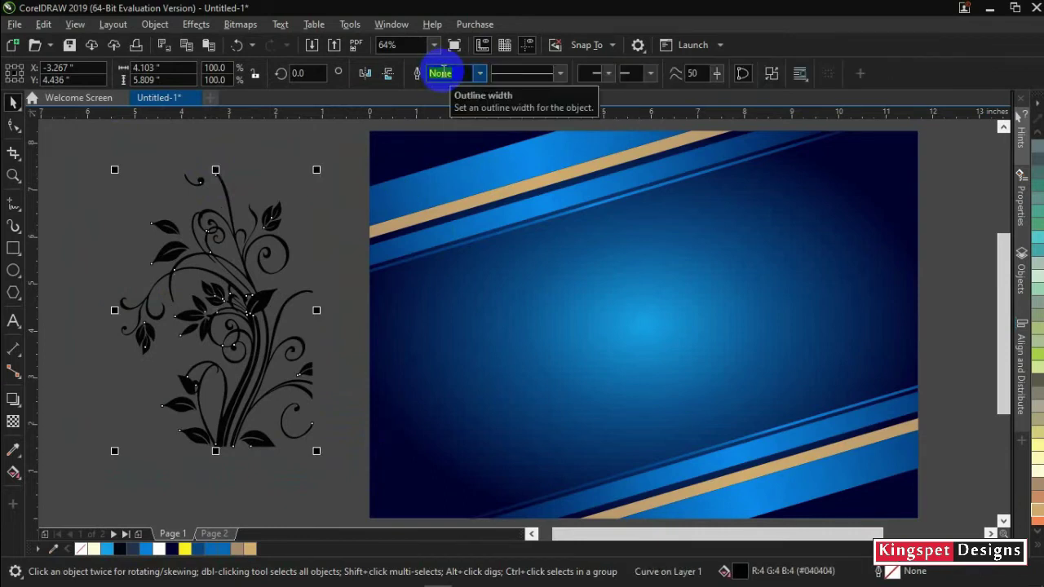
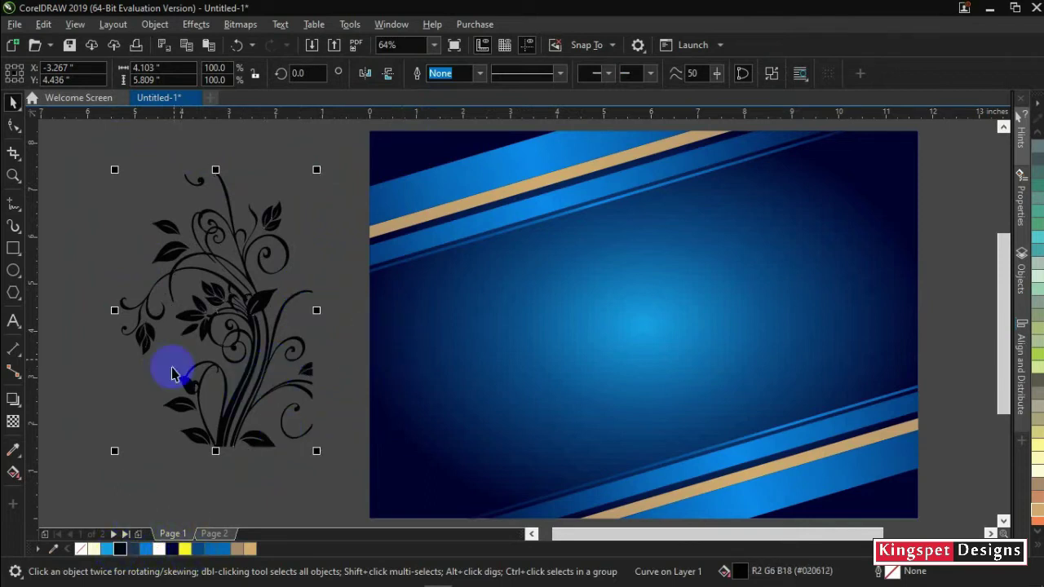
- Fill the welded floral with navy (#010138) and move it onto the lower-left area of the blue background
left_click(100, 285)
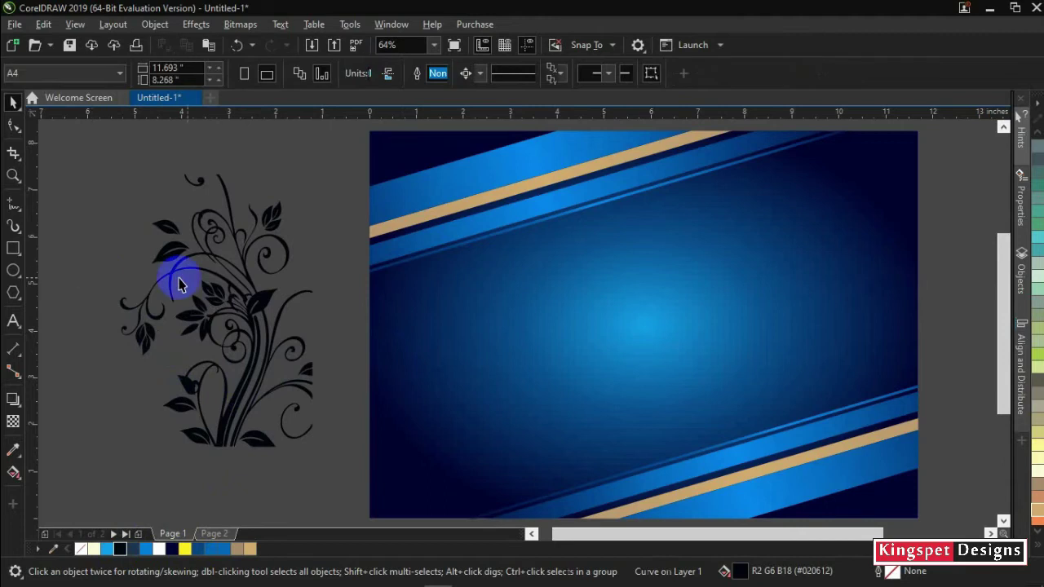
left_click(262, 309)
right_click(262, 303)
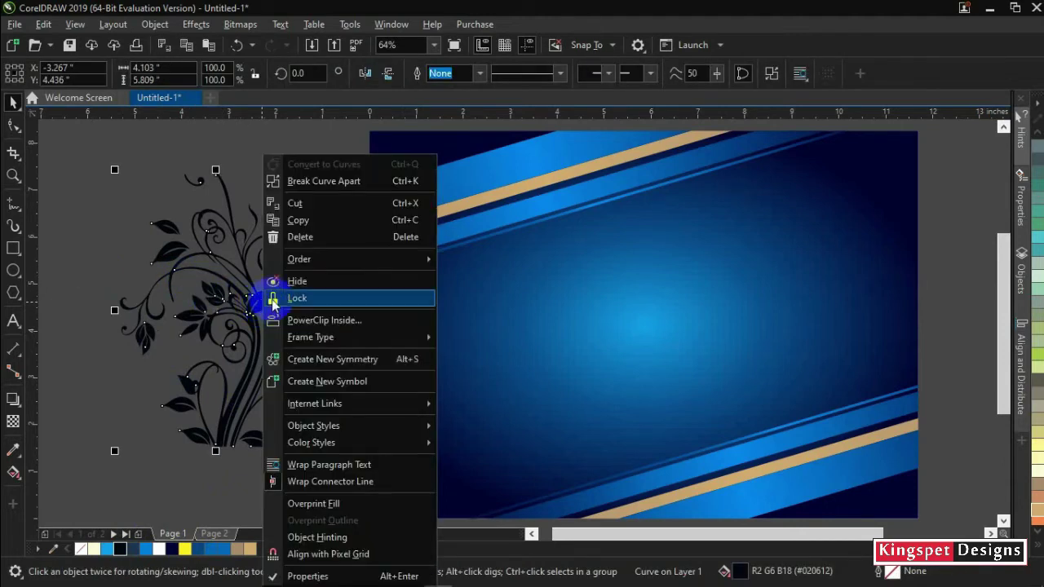
left_click(139, 386)
left_click_drag(252, 329, 489, 405)
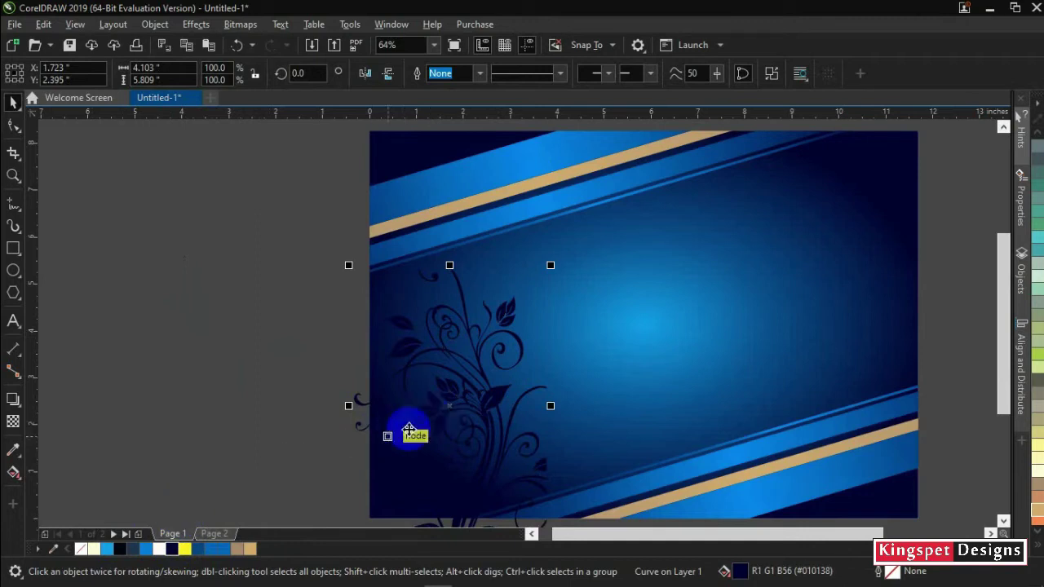
- Recolour the floral with a slightly lighter navy uniform fill (#010C4A)
left_click(13, 473)
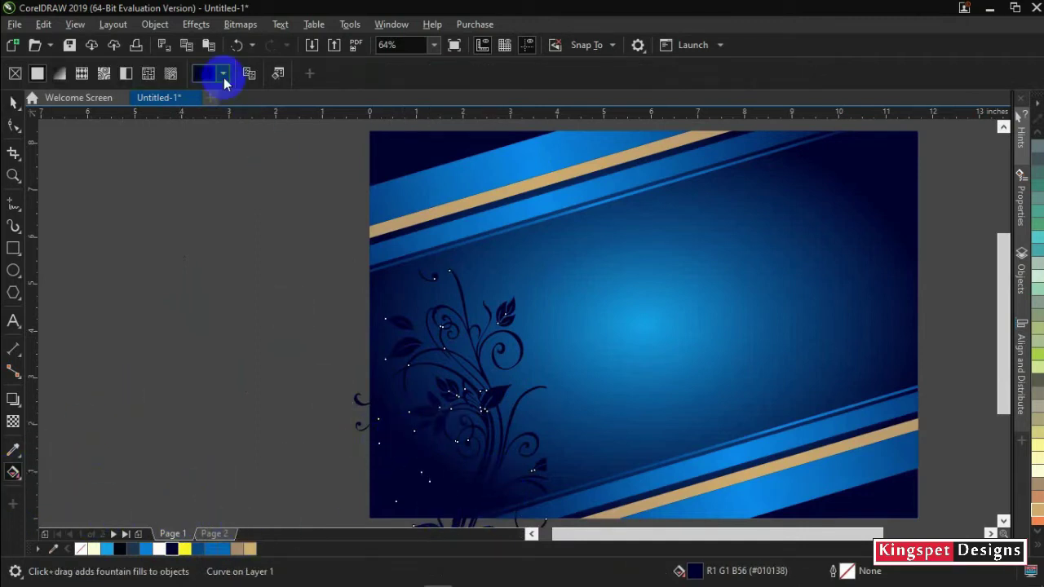
left_click(224, 74)
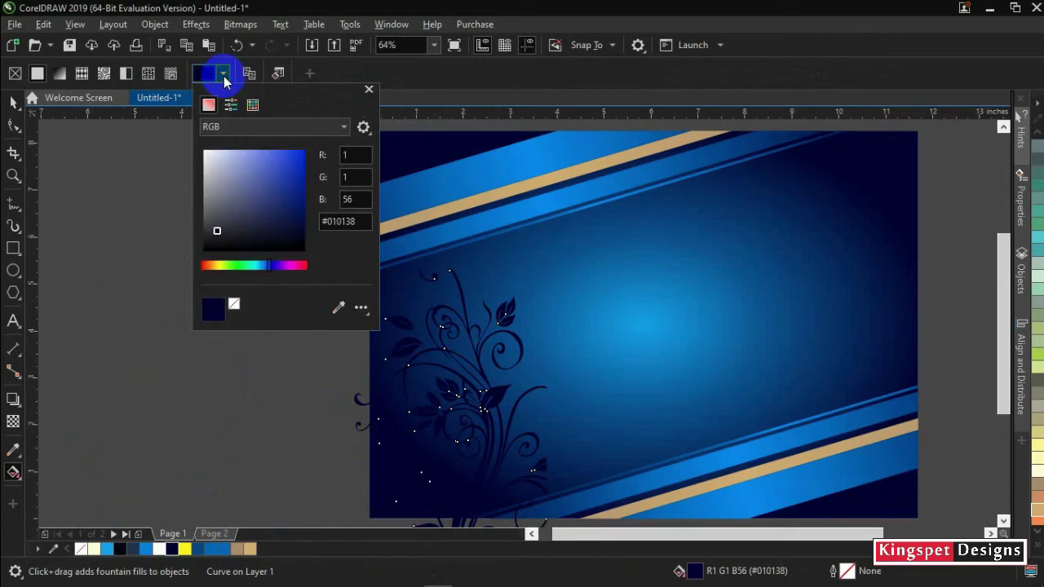
left_click(298, 226)
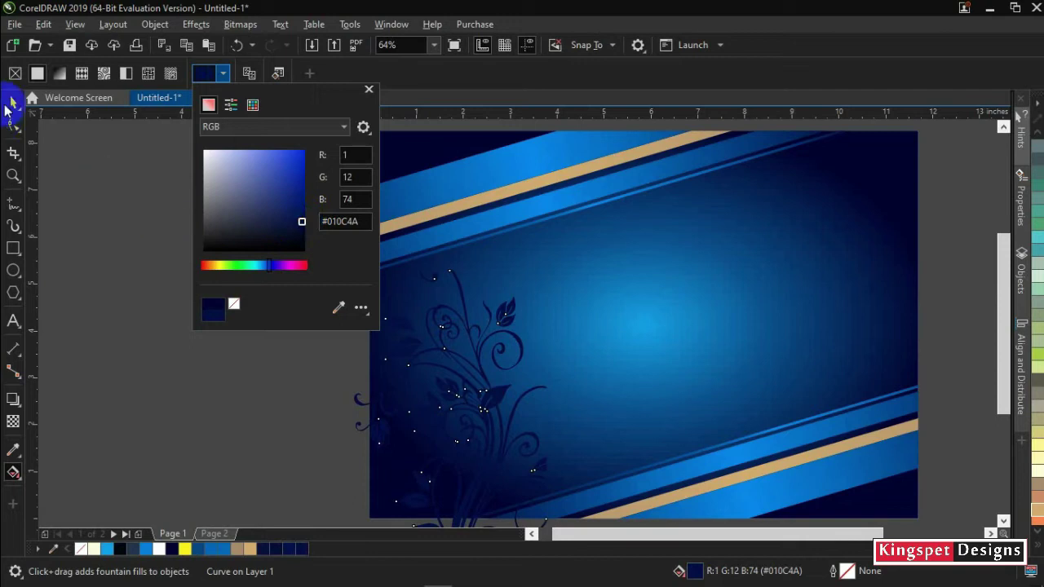
left_click(12, 105)
left_click(196, 251)
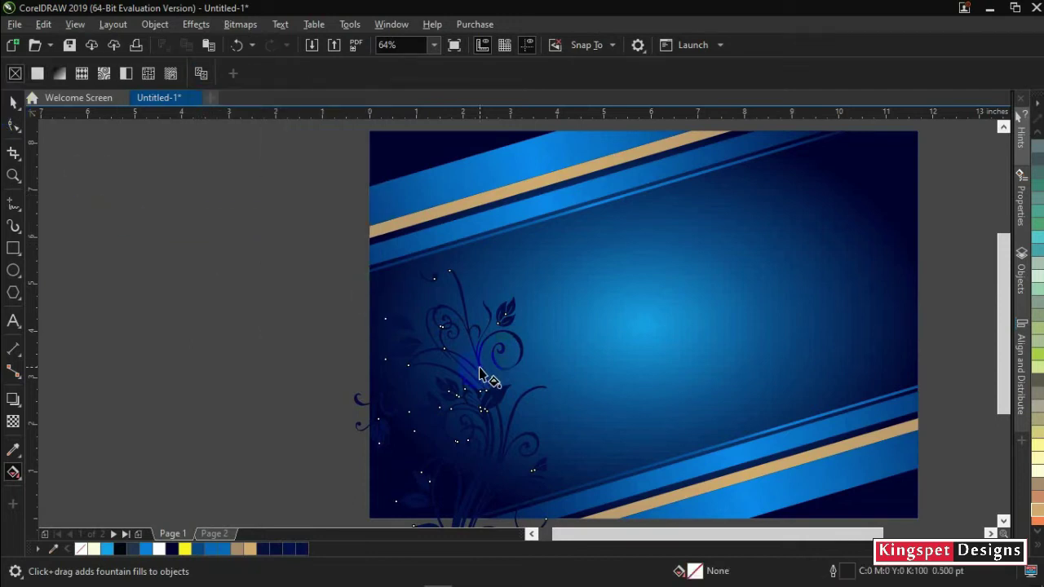
- Select the recolored floral and PowerClip it inside the blue gradient background rectangle
left_click(13, 103)
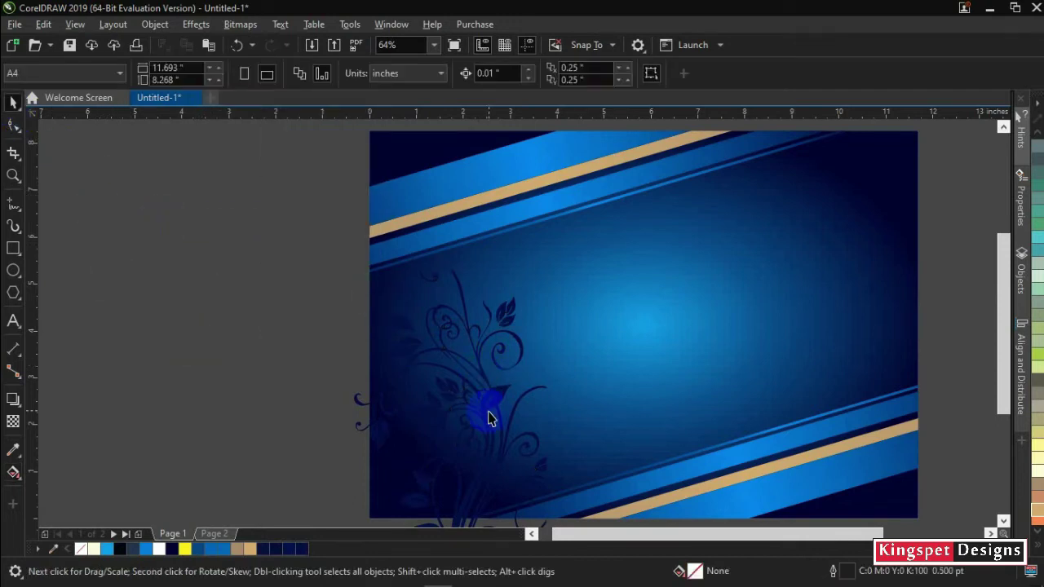
left_click(491, 408)
right_click(492, 407)
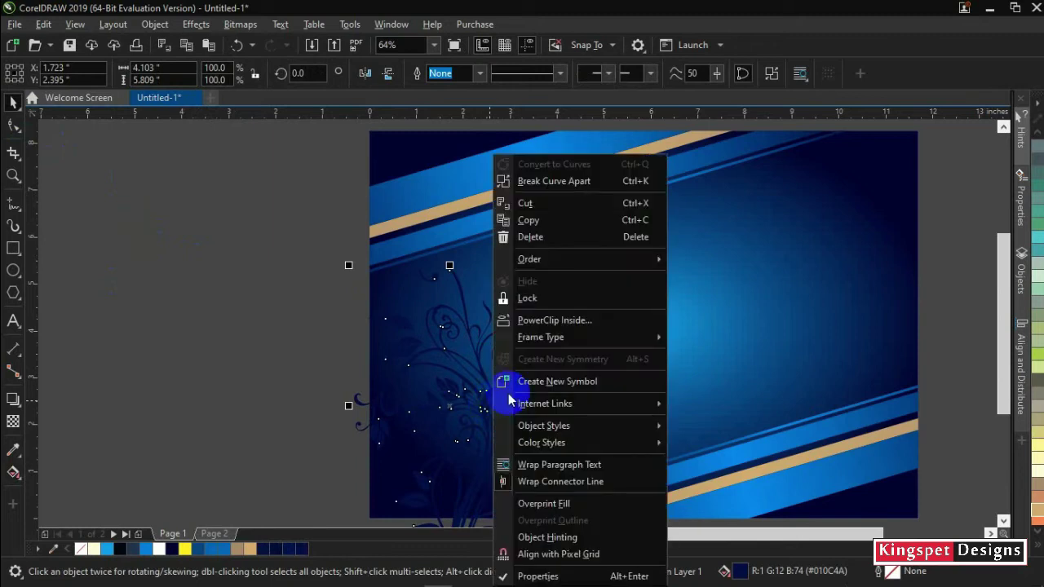
left_click(573, 321)
left_click(574, 352)
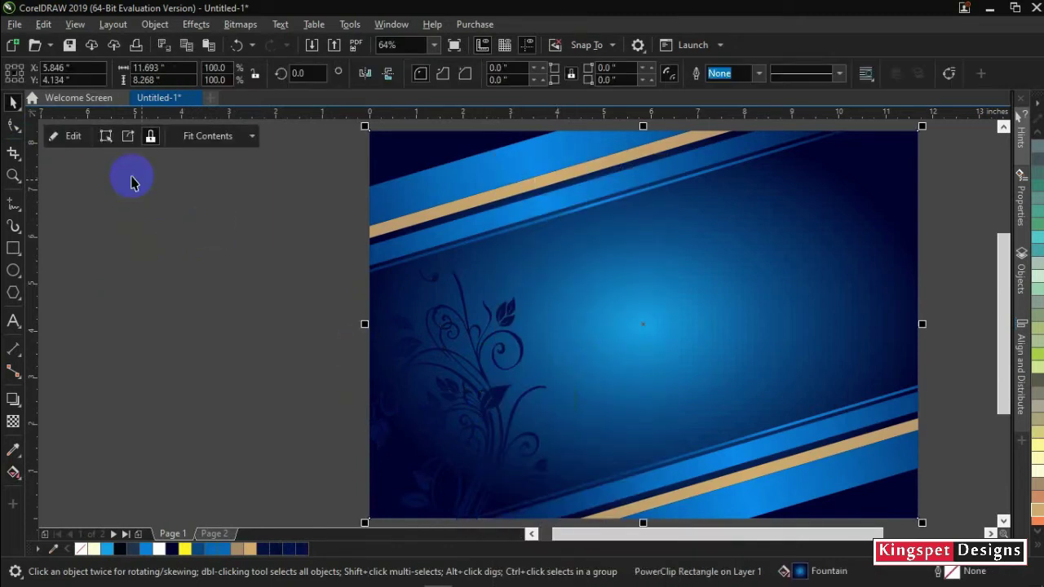
- Open the background PowerClip for editing, mirror the floral ornament horizontally and reposition it near the page's lower left corner
left_click(83, 139)
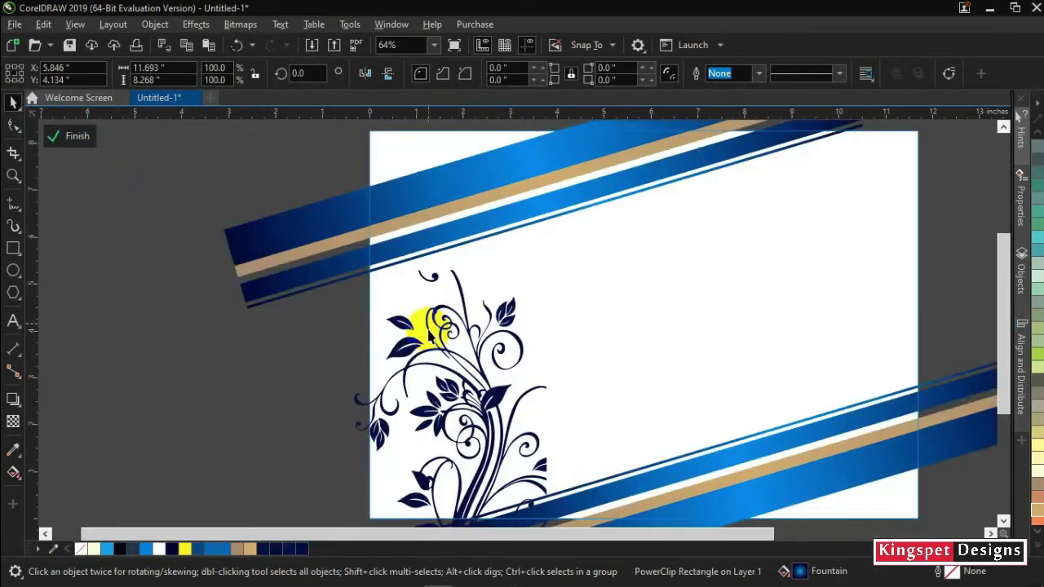
left_click(427, 326)
left_click_drag(487, 379, 489, 326)
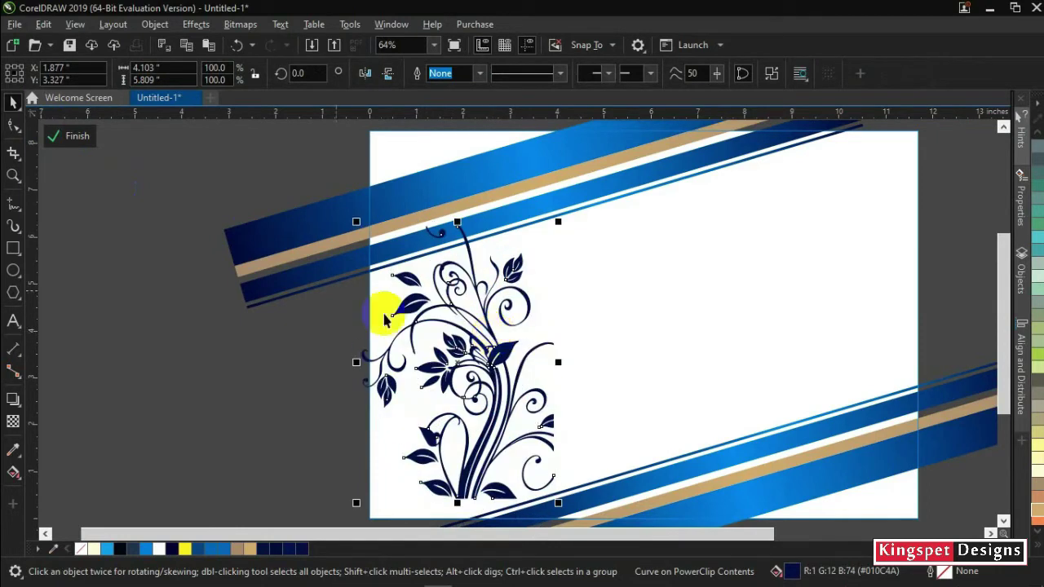
left_click(374, 78)
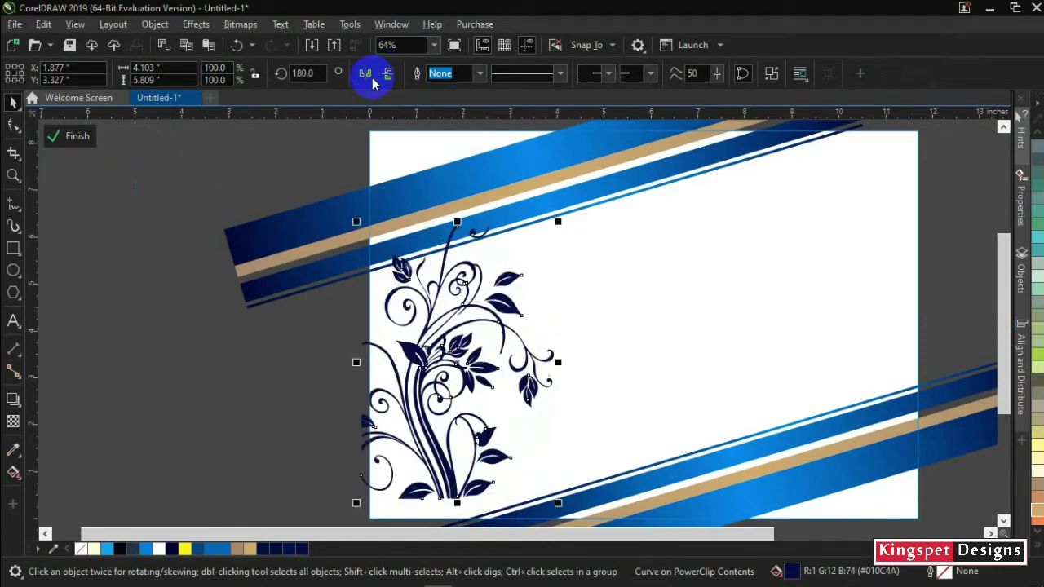
left_click_drag(416, 392, 438, 399)
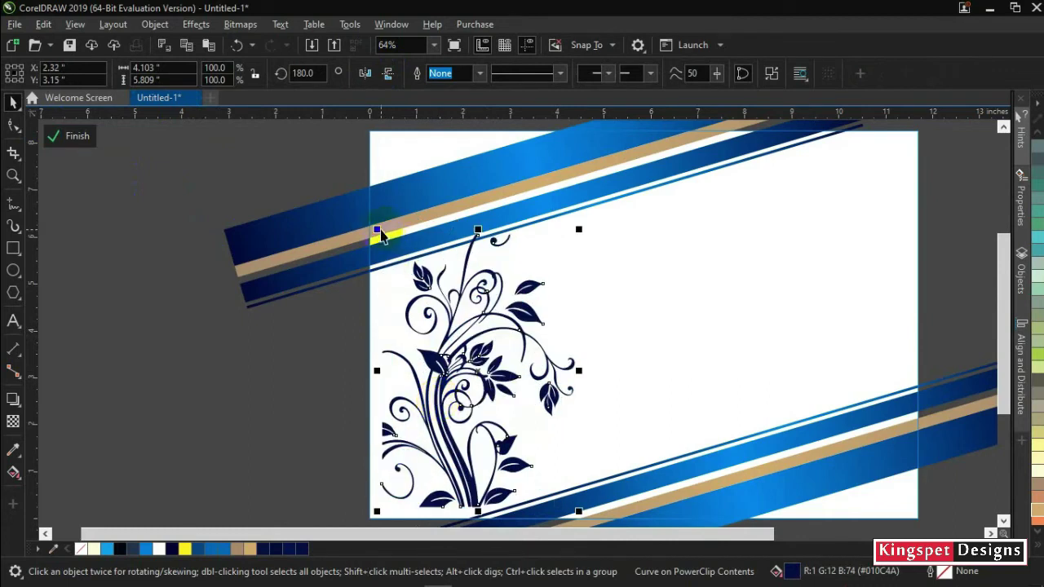
- Enlarge the floral ornament to about 136% so it extends along the left edge of the page
left_click_drag(376, 229, 324, 177)
left_click_drag(510, 447, 447, 352)
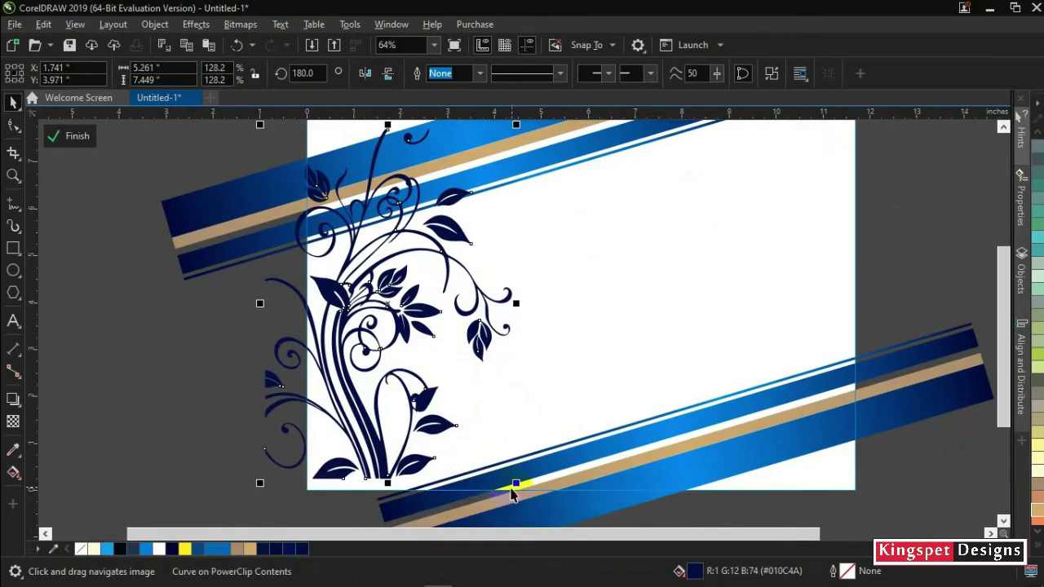
left_click_drag(519, 487, 533, 457)
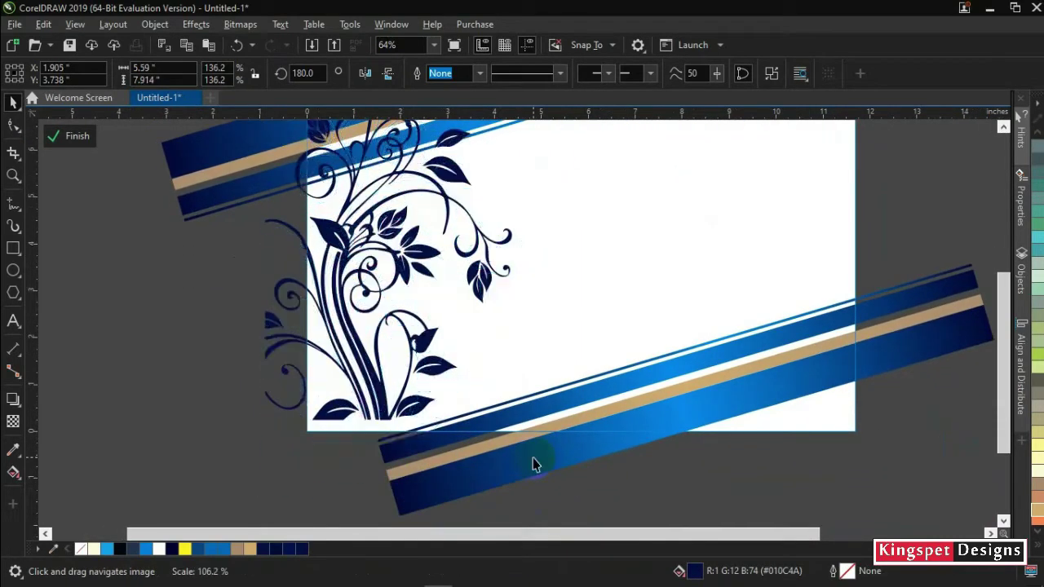
- Duplicate the floral ornament, rotate the copy onto its side along the page bottom, and place another copy at the lower right
left_click_drag(403, 263, 629, 398)
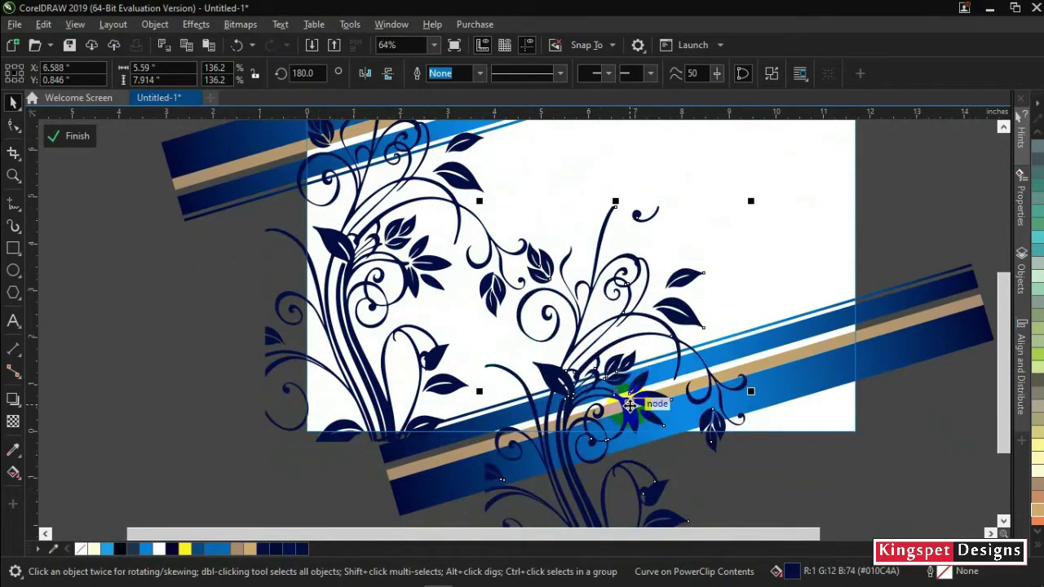
left_click(629, 402)
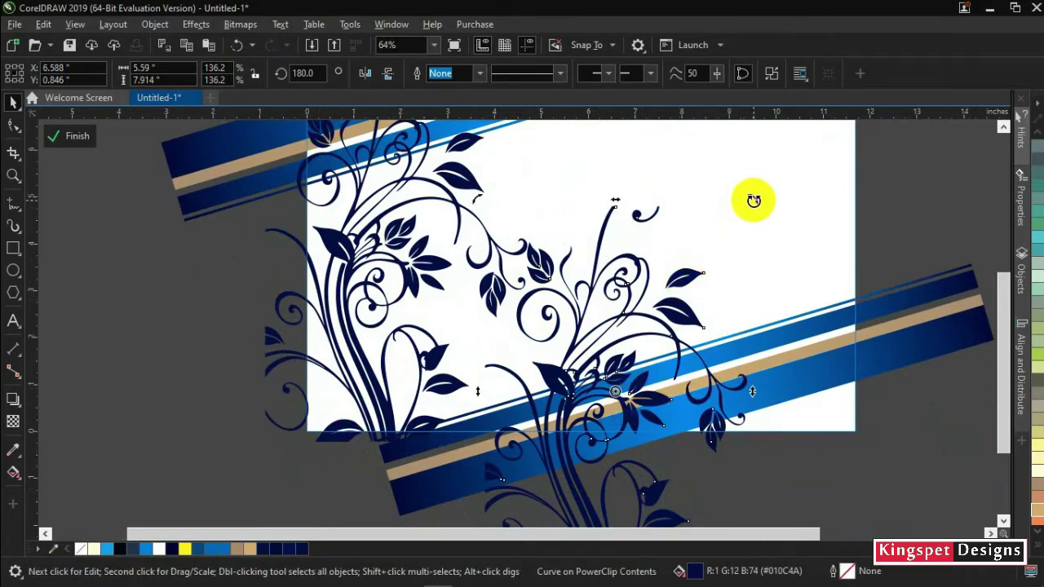
left_click_drag(754, 201, 499, 261)
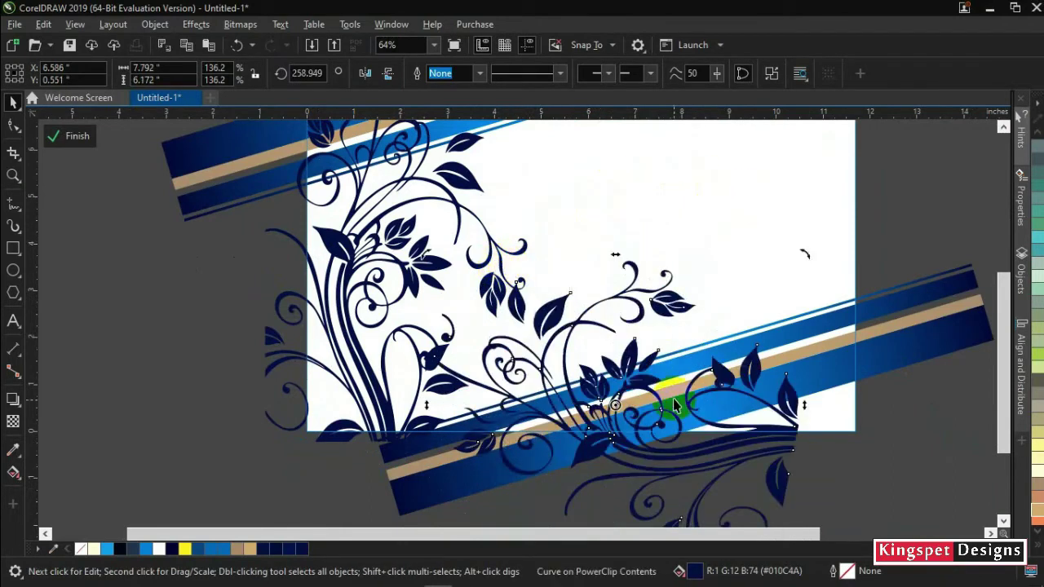
left_click_drag(636, 449, 827, 398)
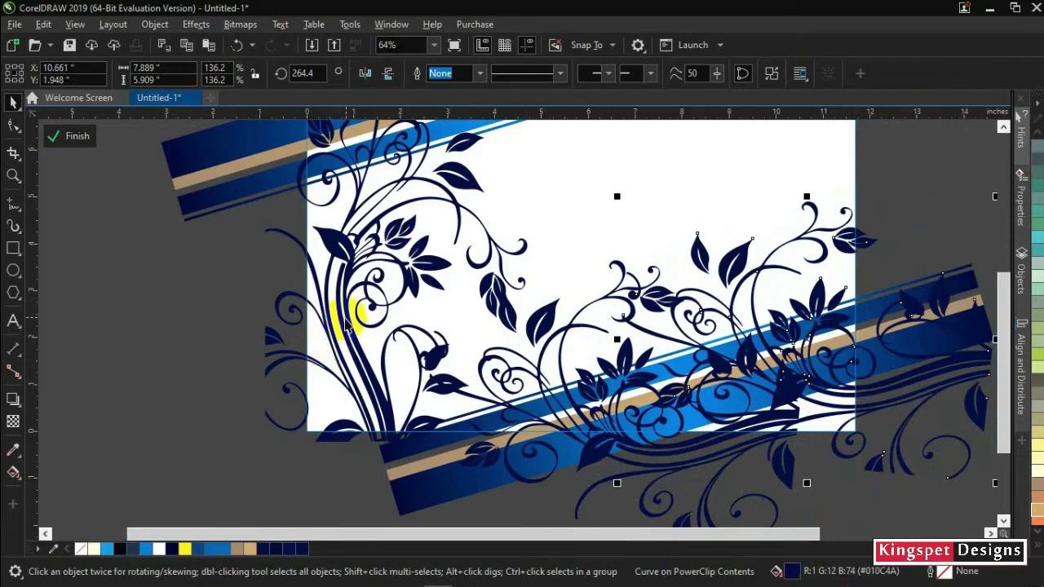
- Send all three floral ornaments to the back of the layer behind the stripes and finish editing the PowerClip
left_click(541, 328, "shift")
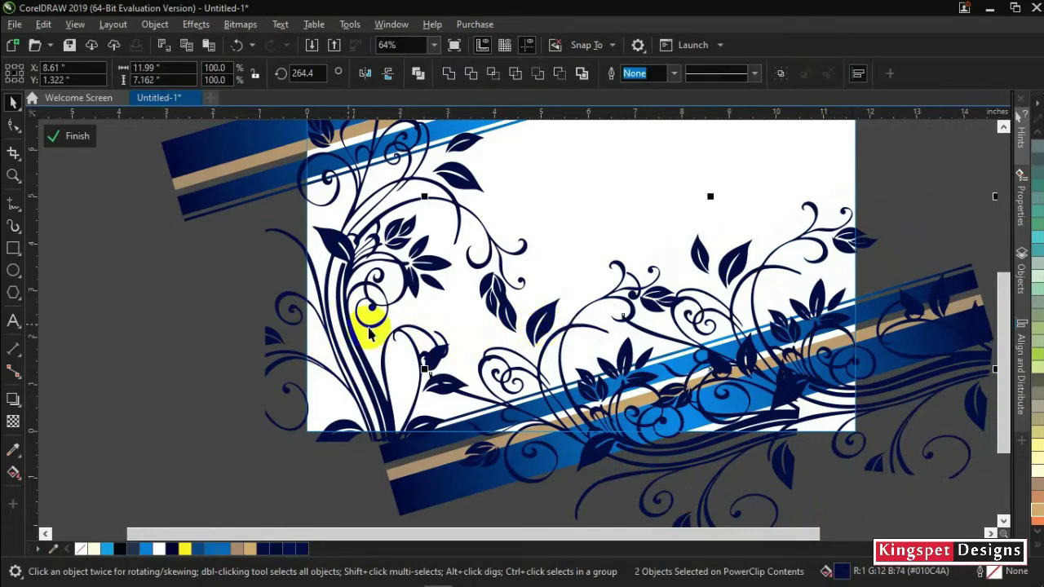
left_click(339, 314, "shift")
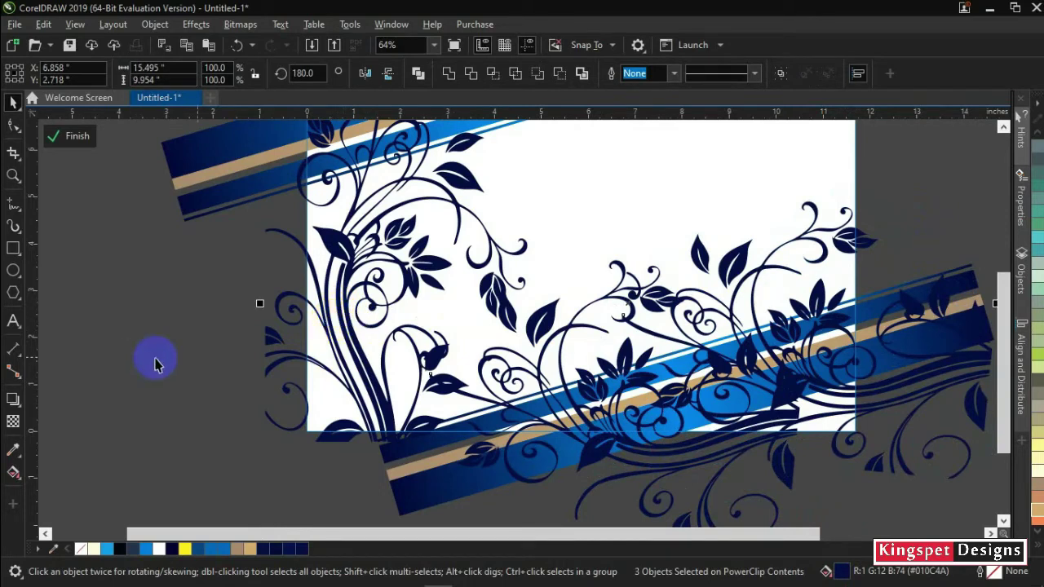
right_click(346, 326)
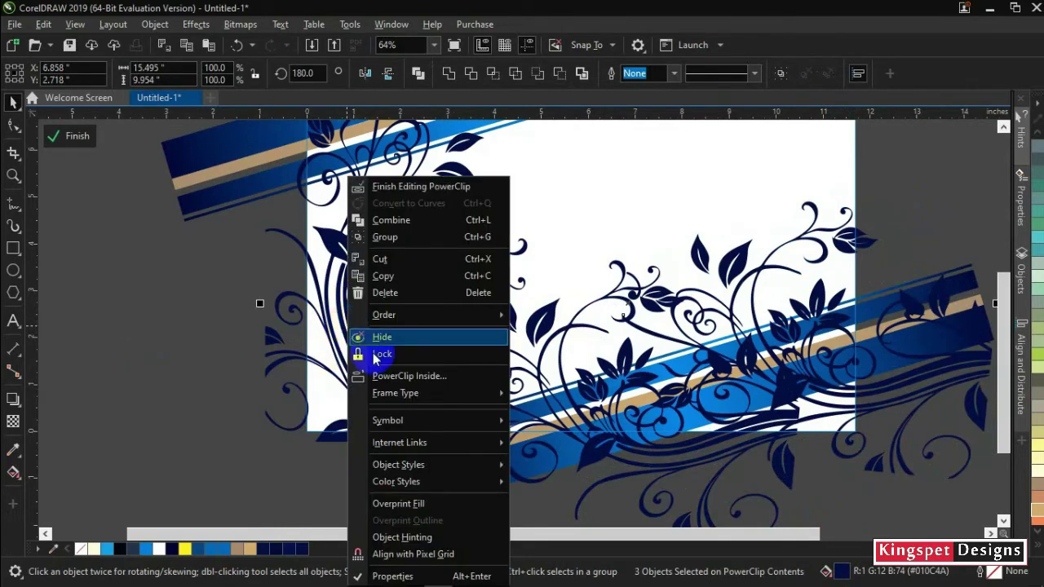
mouse_move(399, 316)
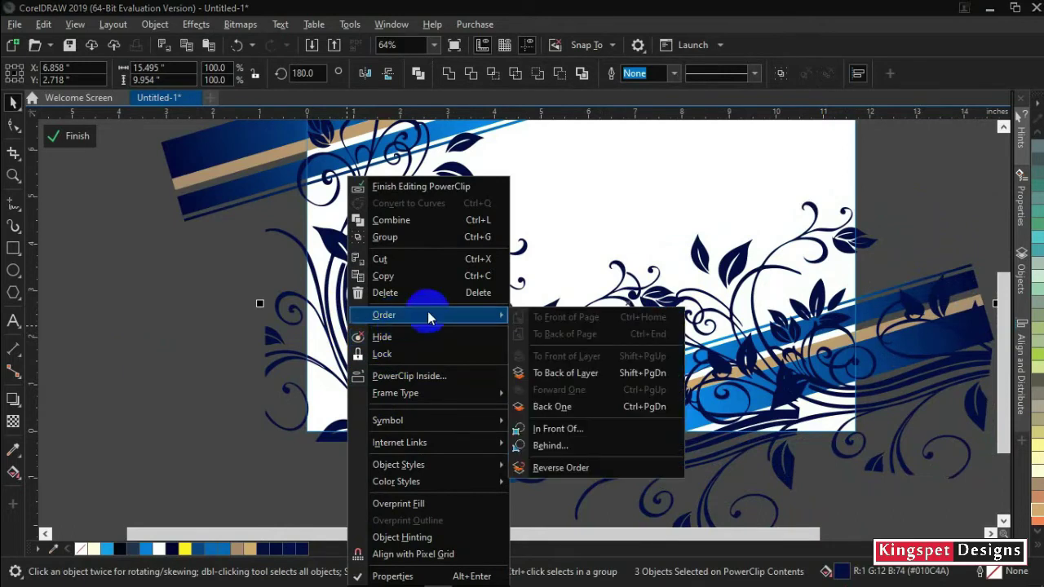
left_click(657, 375)
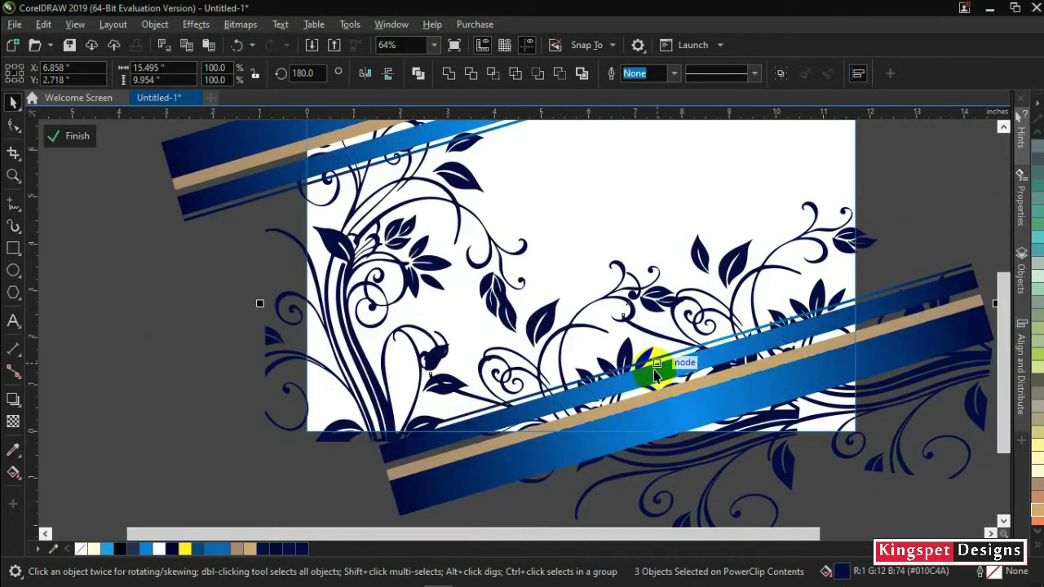
left_click(431, 226)
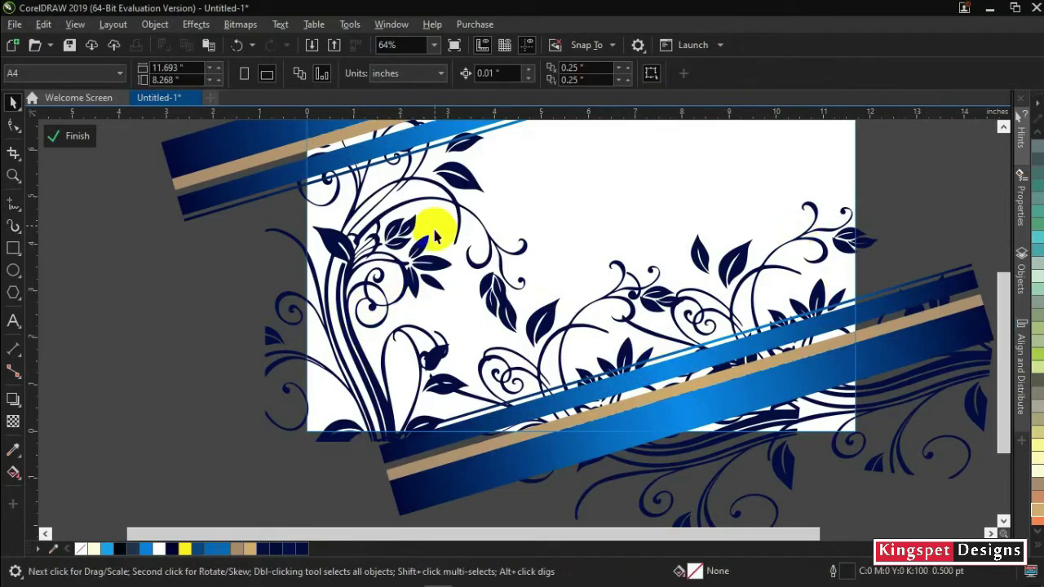
left_click(494, 468)
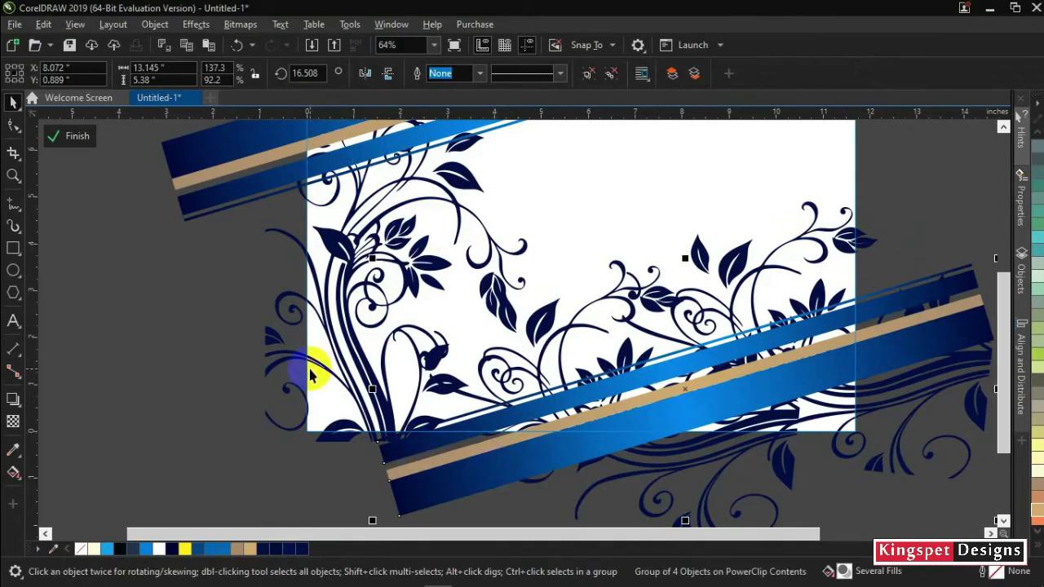
left_click(76, 137)
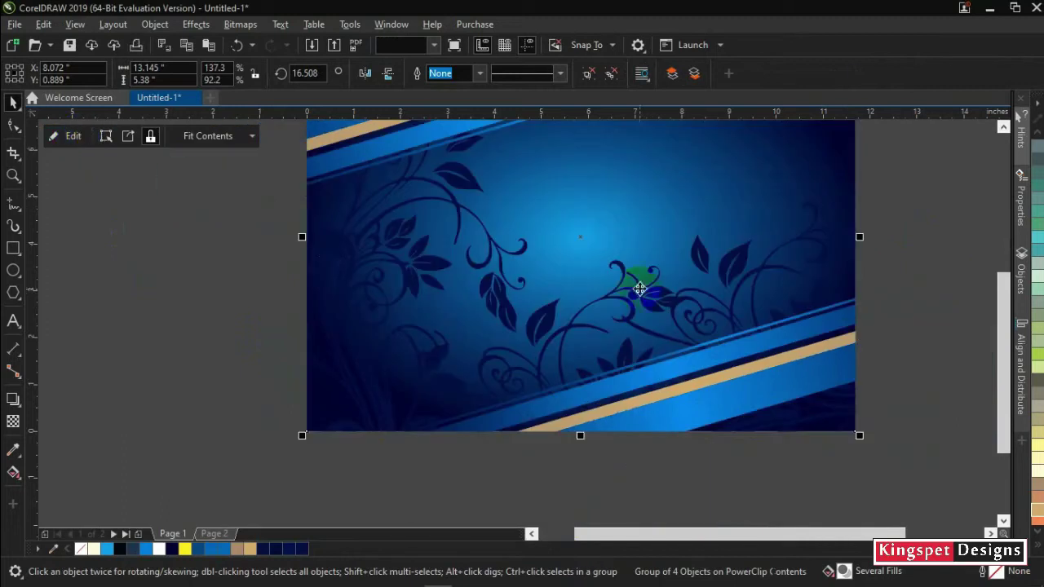
- Cut the upper diagonal stripe group out of the background PowerClip and paste it directly onto the page
left_click_drag(629, 406, 627, 459)
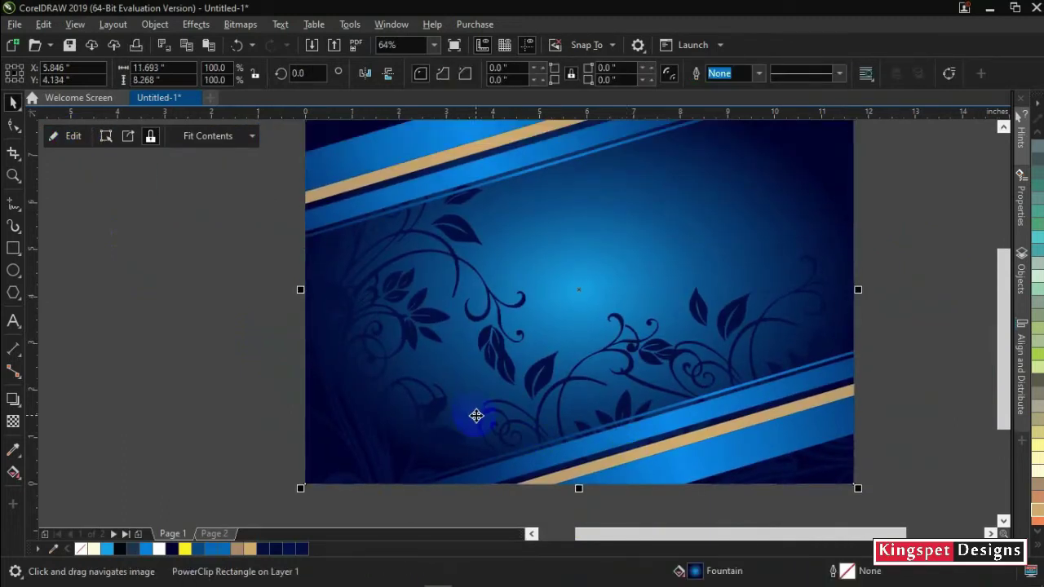
left_click_drag(537, 381, 477, 415)
left_click(876, 343)
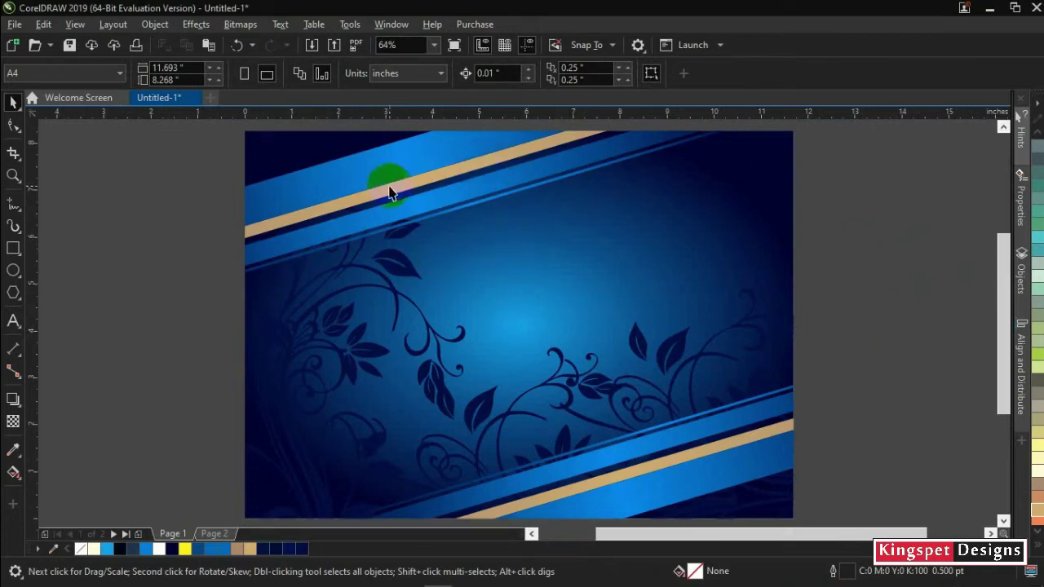
left_click(422, 158)
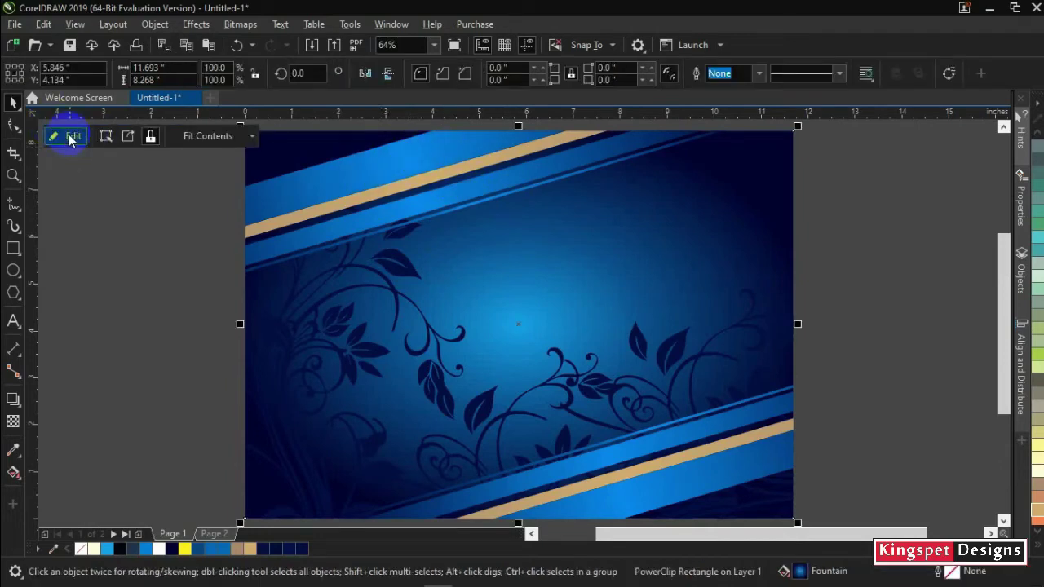
left_click(68, 135)
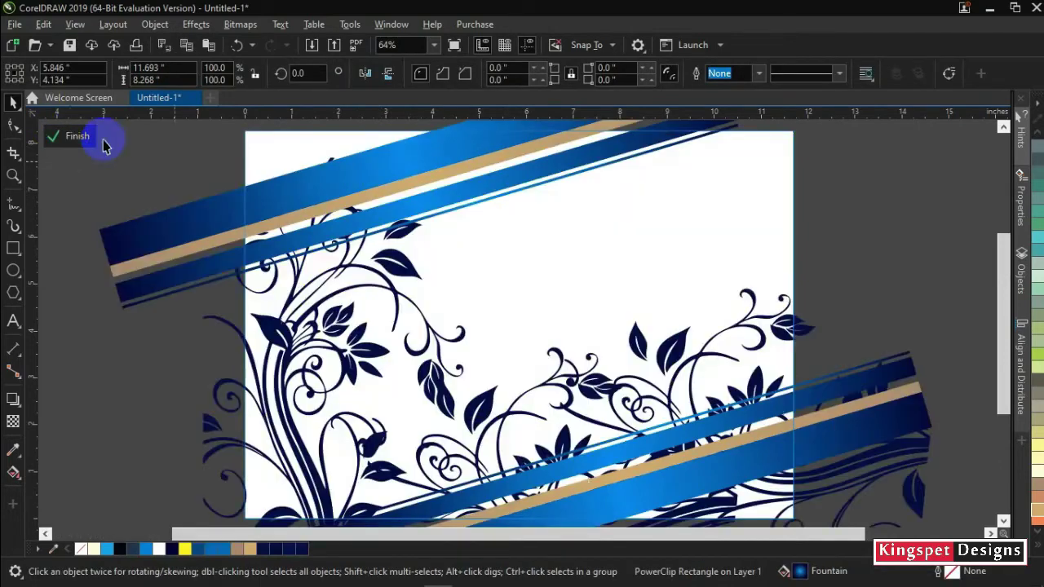
left_click(258, 202)
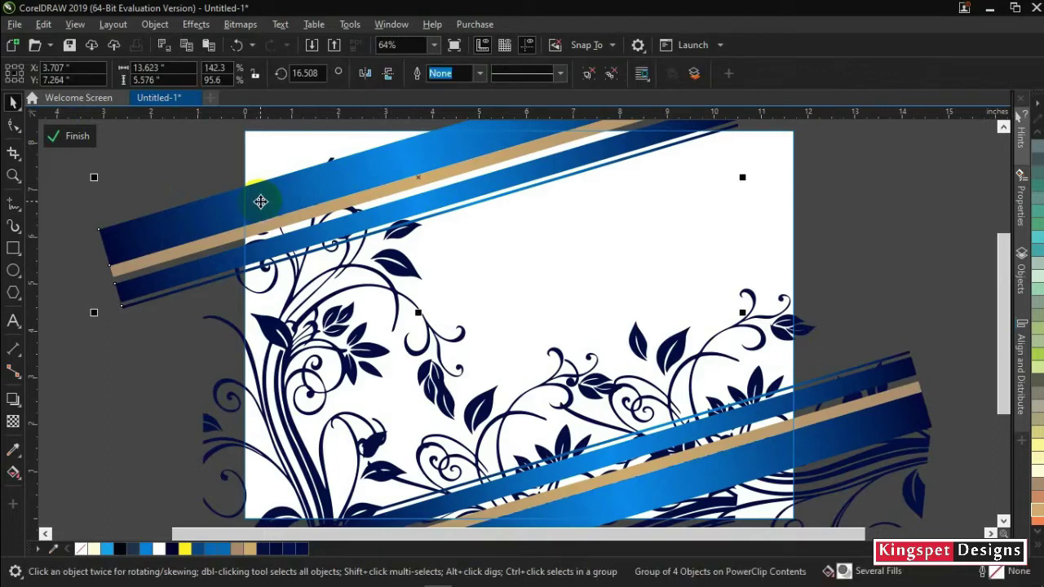
key("Delete")
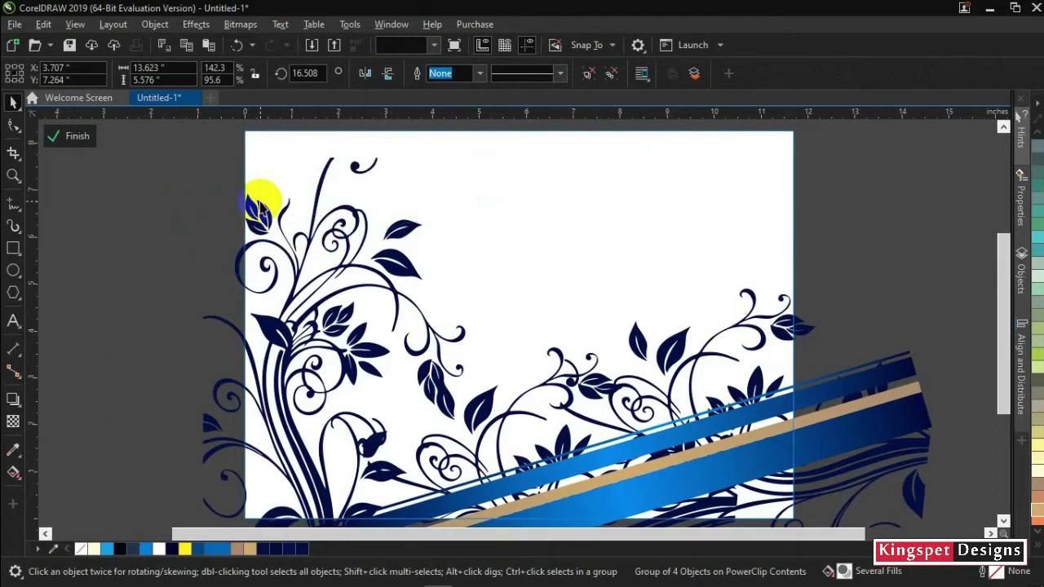
left_click(80, 137)
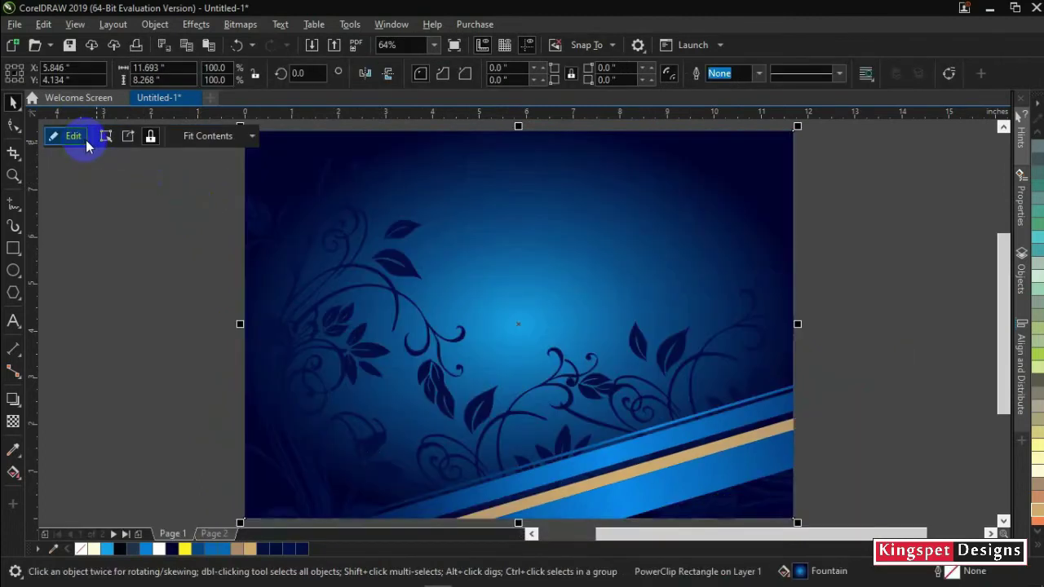
key("ctrl+v")
left_click(881, 227)
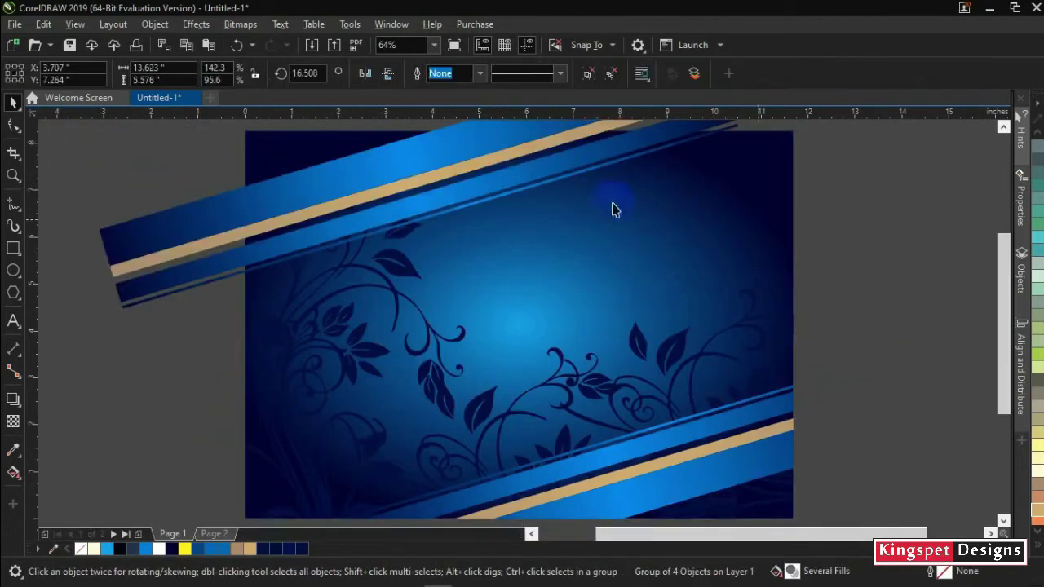
- Ungroup the pasted diagonal stripe group at the top of the page
left_click(322, 160)
left_click(328, 174)
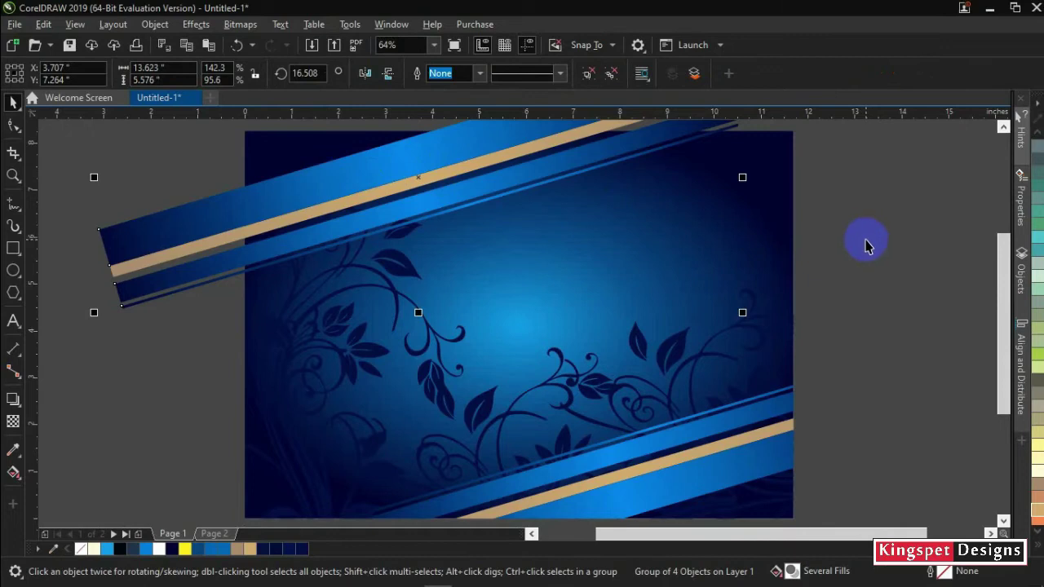
left_click_drag(867, 245, 865, 299)
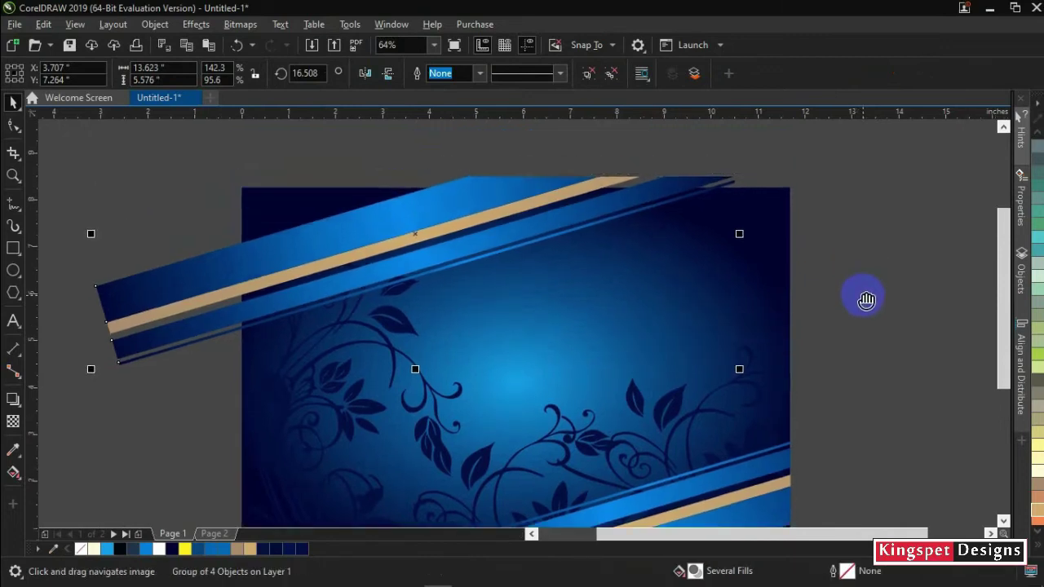
left_click(595, 82)
- Remove the two intermediate color nodes from the fountain fill of the wide upper blue stripe
left_click(422, 214)
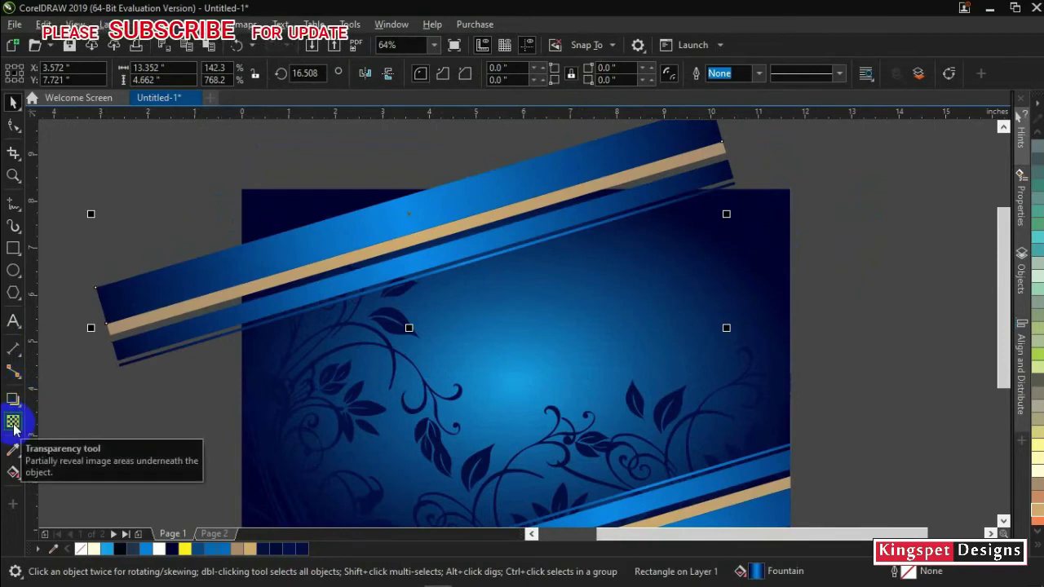
left_click(13, 471)
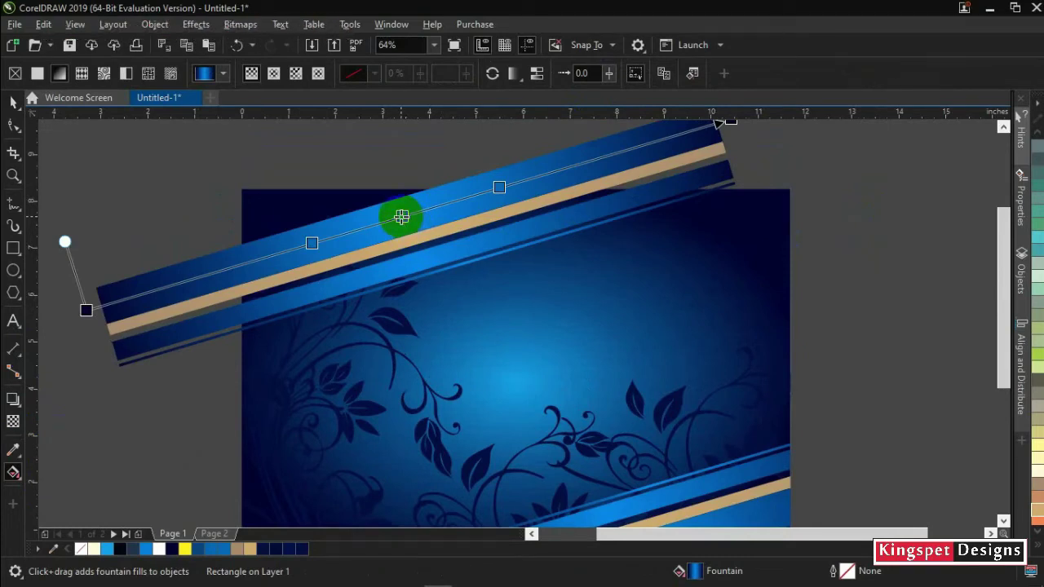
left_click_drag(402, 216, 497, 186)
double_click(497, 187)
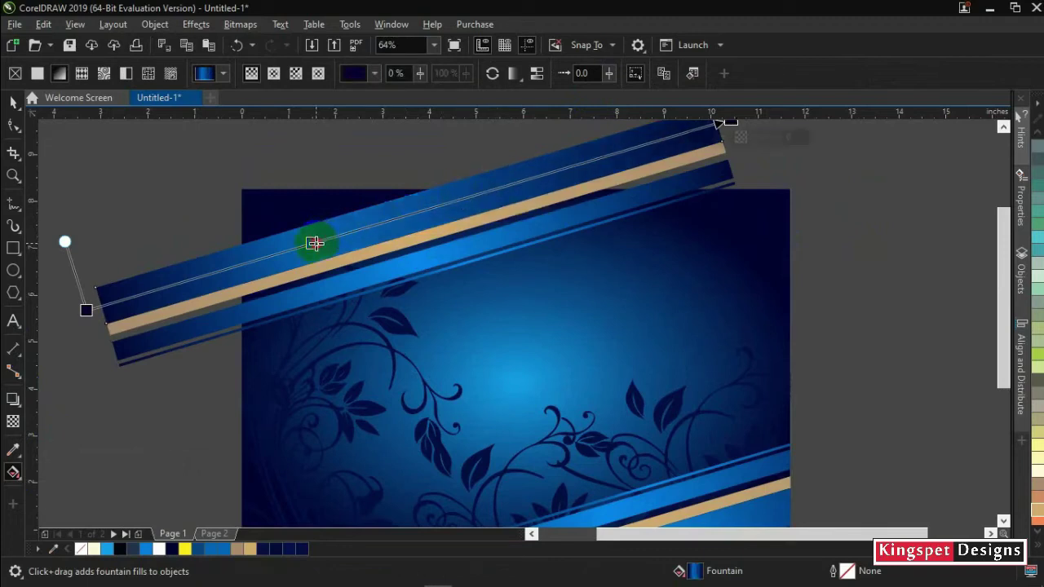
double_click(314, 243)
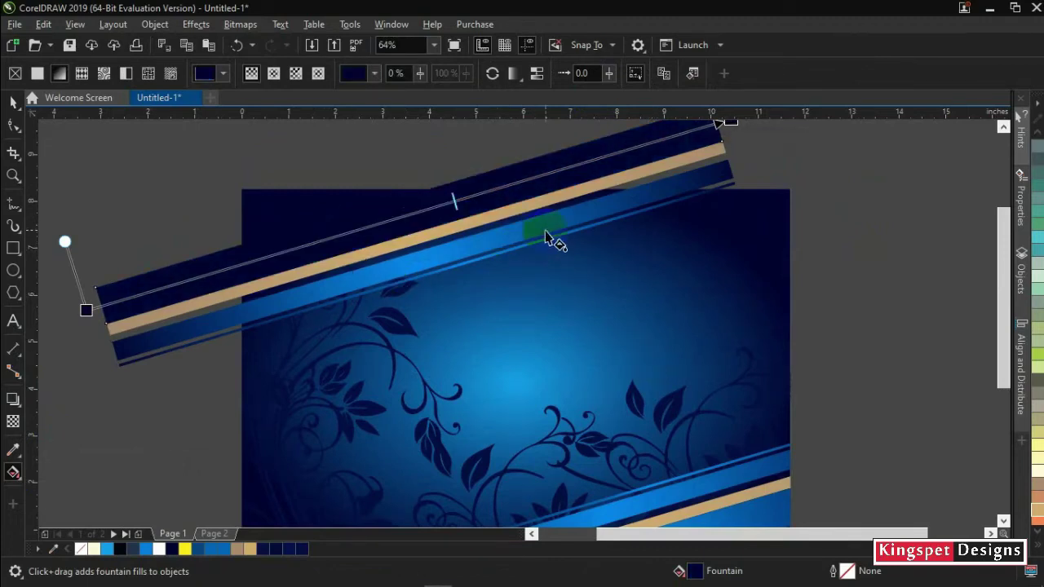
- Color the end node of the wide stripe's gradient medium blue and change the fill to an elliptical fountain fill
left_click(729, 122)
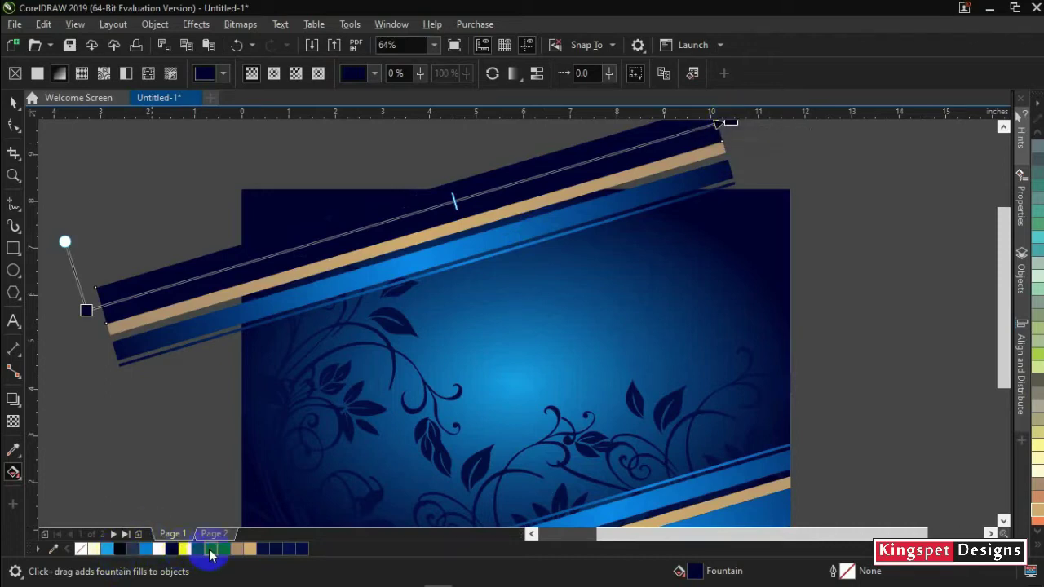
left_click(224, 552)
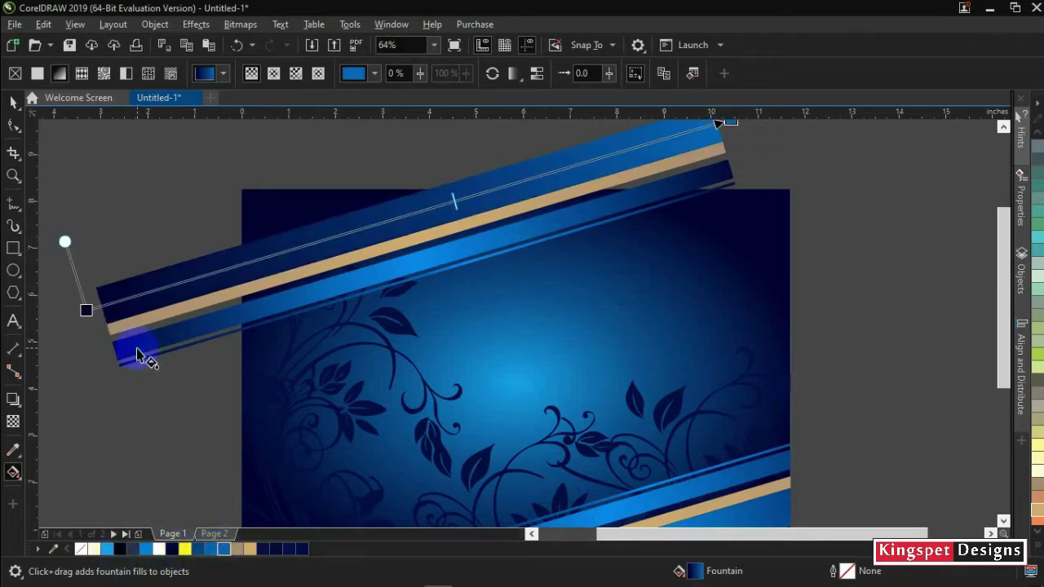
left_click(275, 74)
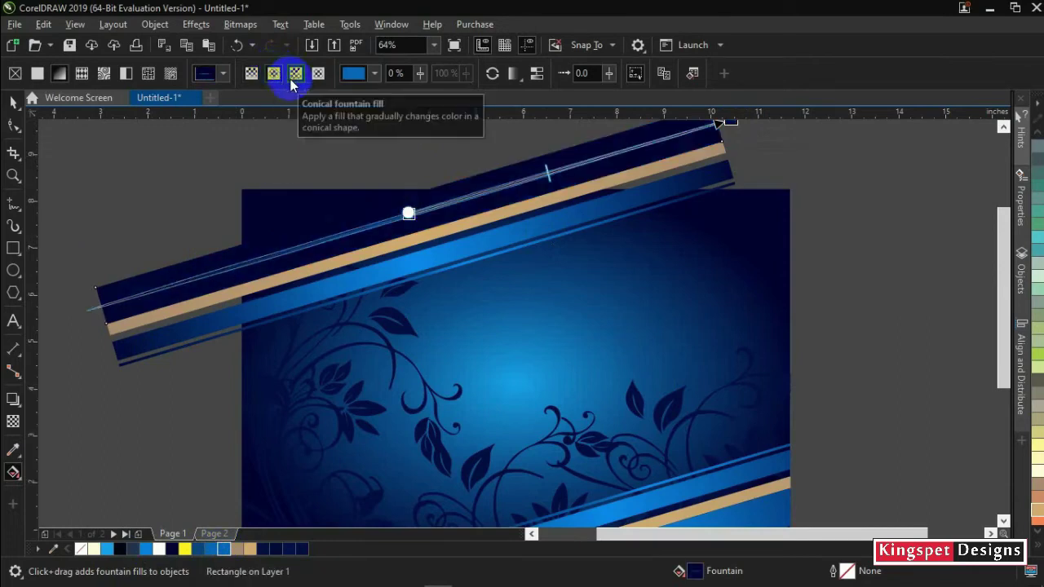
- Widen the wide blue stripe's elliptical gradient across the stripe and shorten it lengthwise to end near 7.6 inches on the horizontal ruler
mouse_move(408, 212)
left_mouse_down()
mouse_move(368, 151)
mouse_move(374, 139)
left_mouse_up()
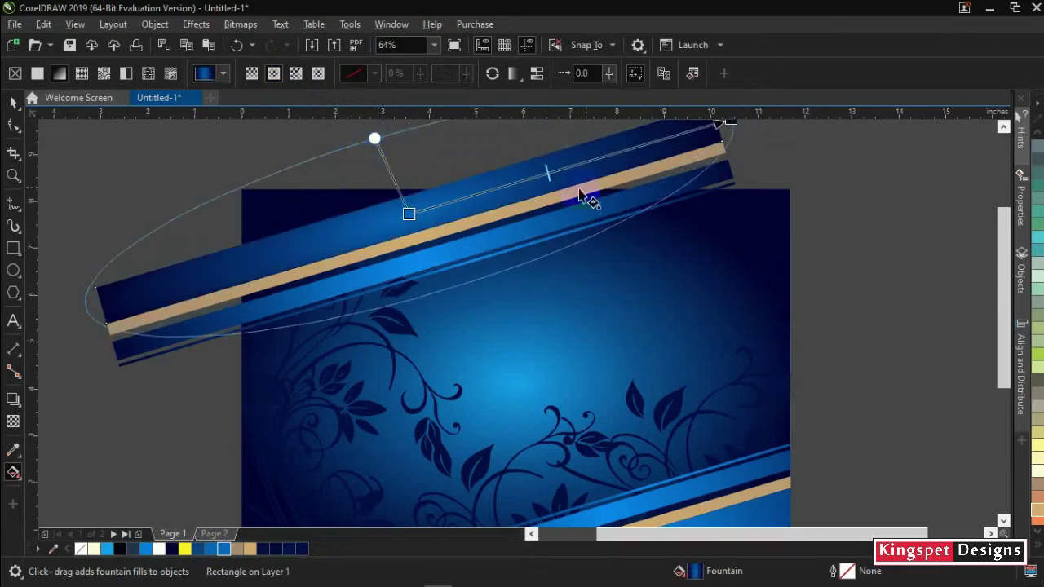
left_click_drag(729, 121, 601, 164)
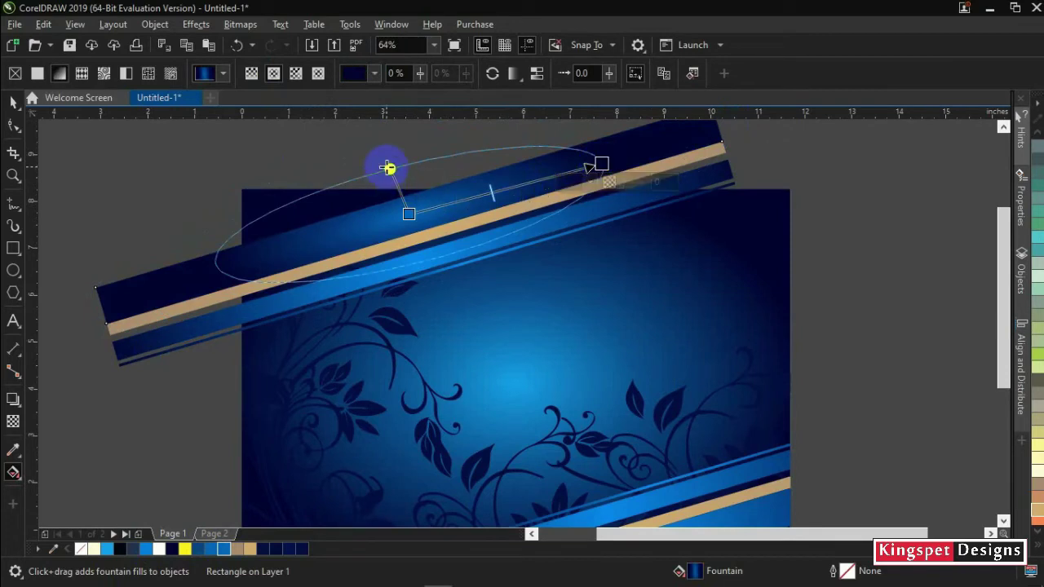
left_click_drag(389, 168, 391, 150)
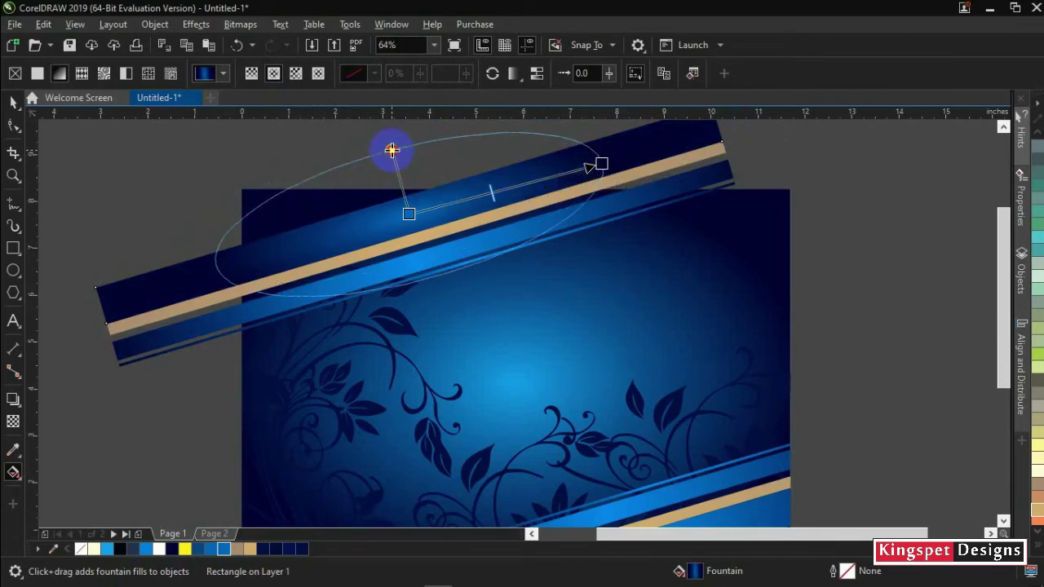
left_click(602, 166)
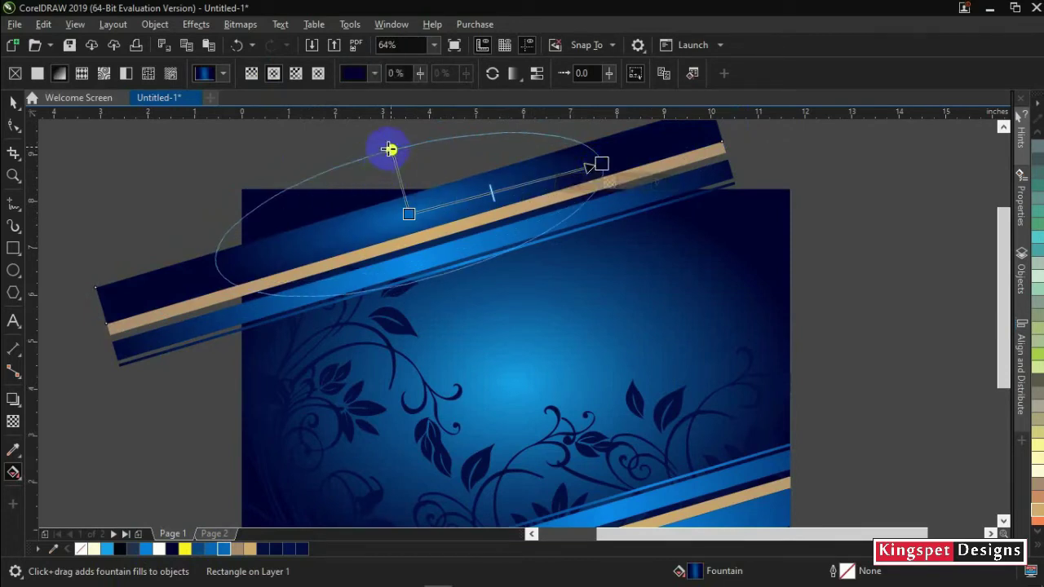
left_click_drag(392, 151, 386, 133)
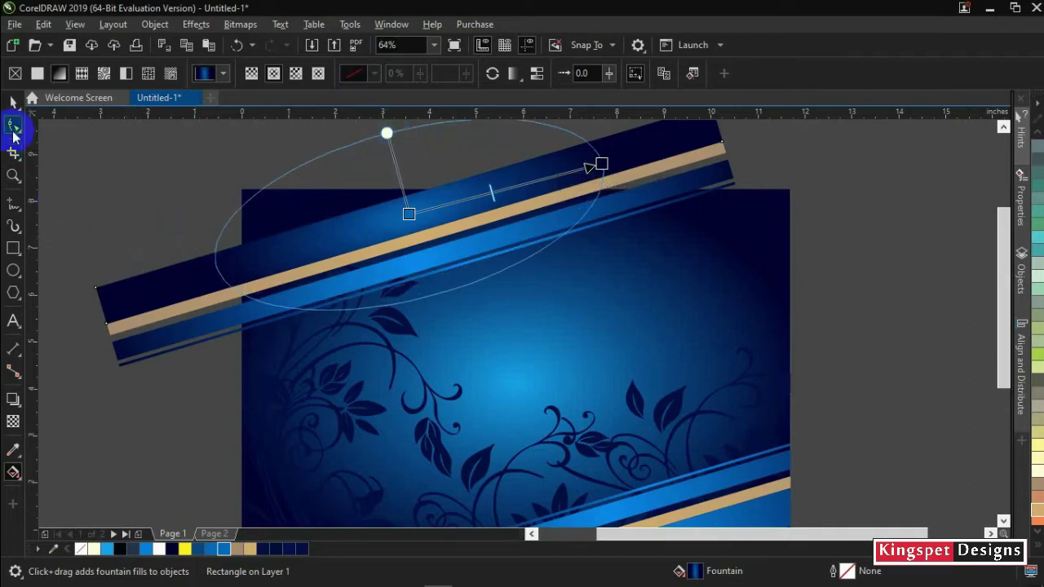
left_click(18, 105)
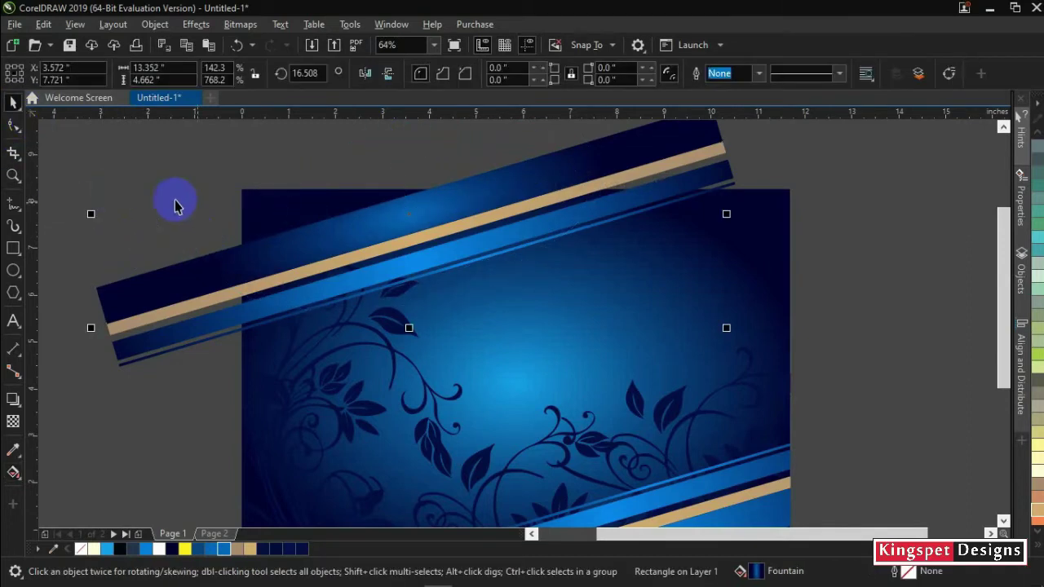
- Refine the wide stripe's elliptical gradient into a rounder, more compact glow ending near 7.2 inches on the horizontal ruler
left_click(323, 240)
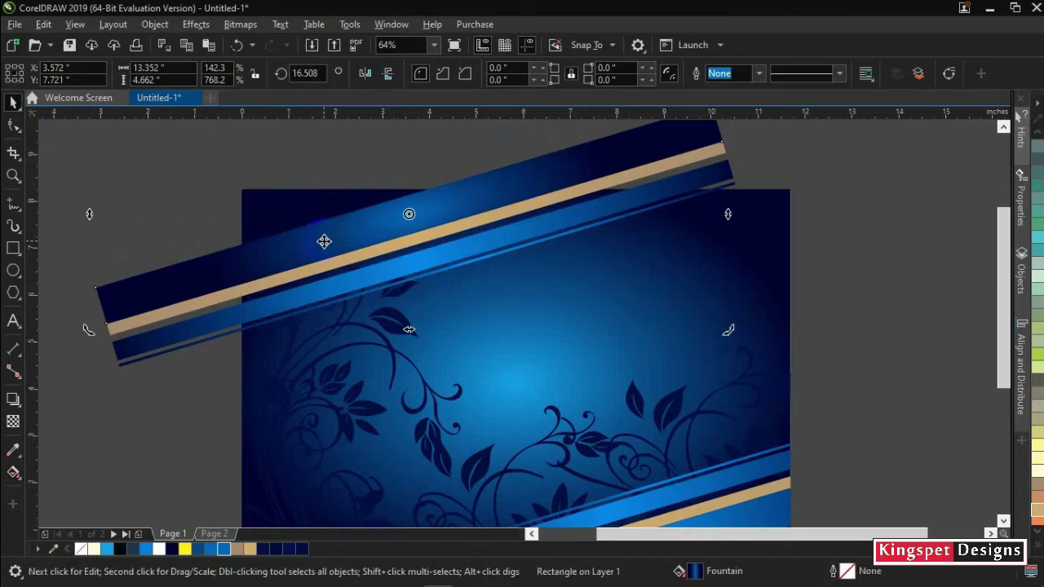
left_click(13, 473)
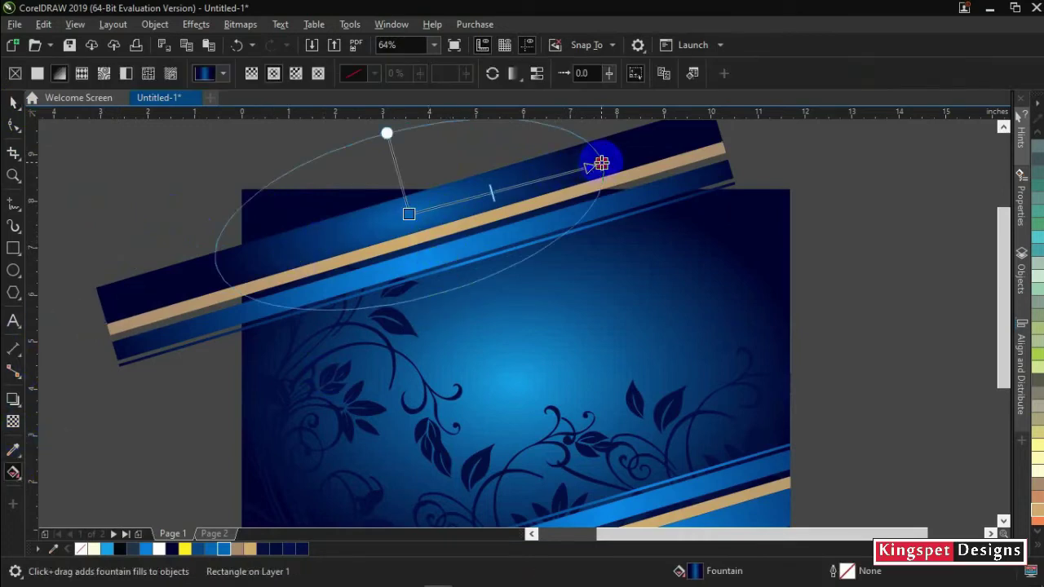
left_click_drag(601, 163, 551, 177)
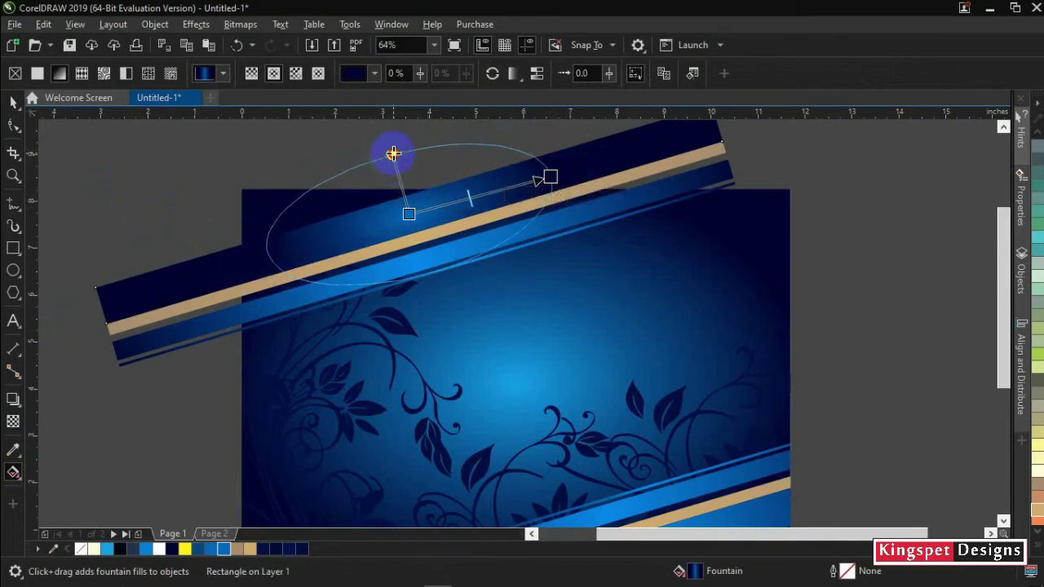
left_click_drag(393, 154, 384, 117)
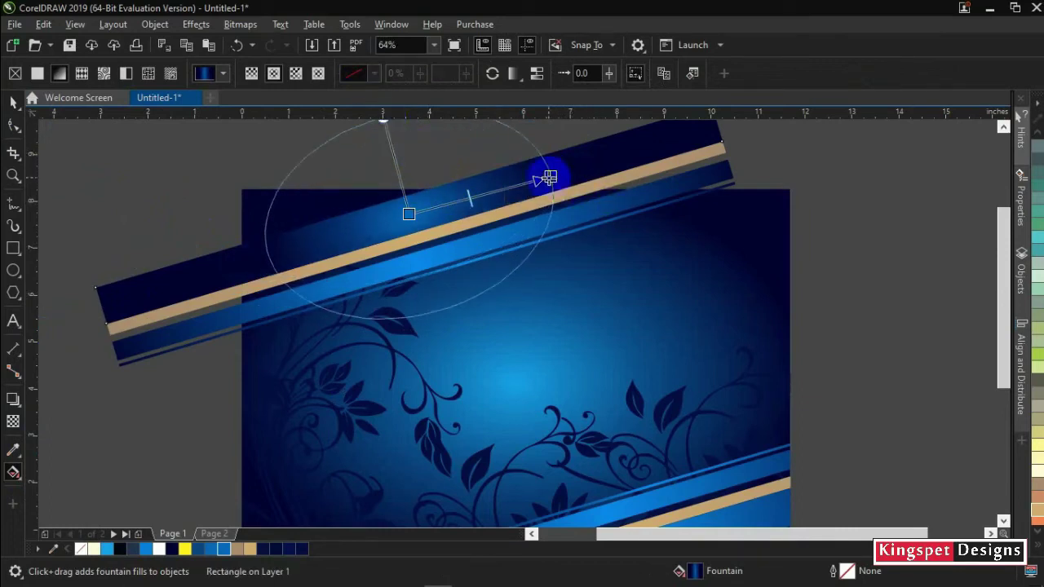
left_click_drag(549, 178, 579, 163)
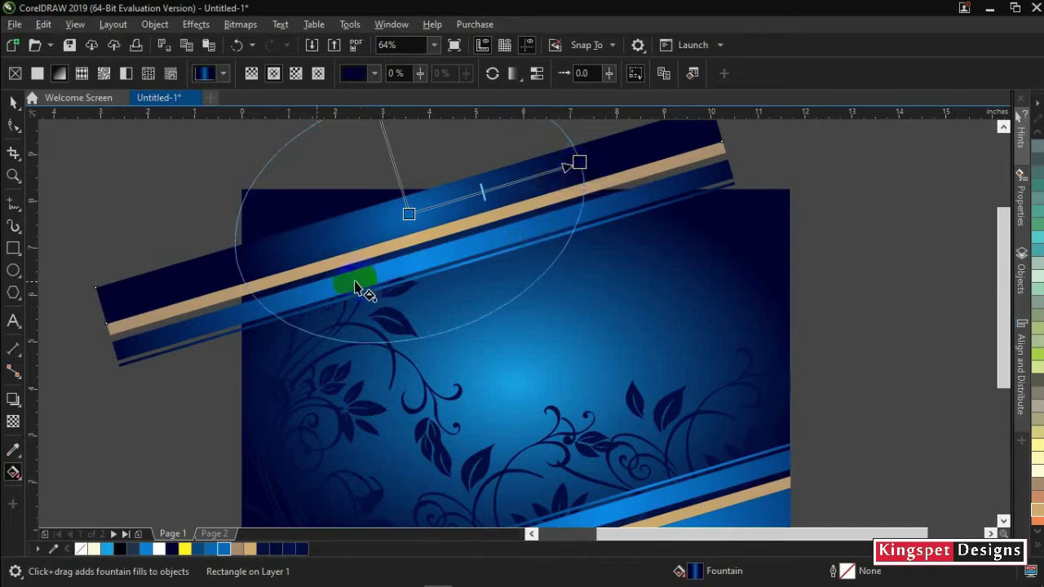
- Copy the wide stripe's elliptical fill onto the blue stripe just below the gold one
left_click(13, 101)
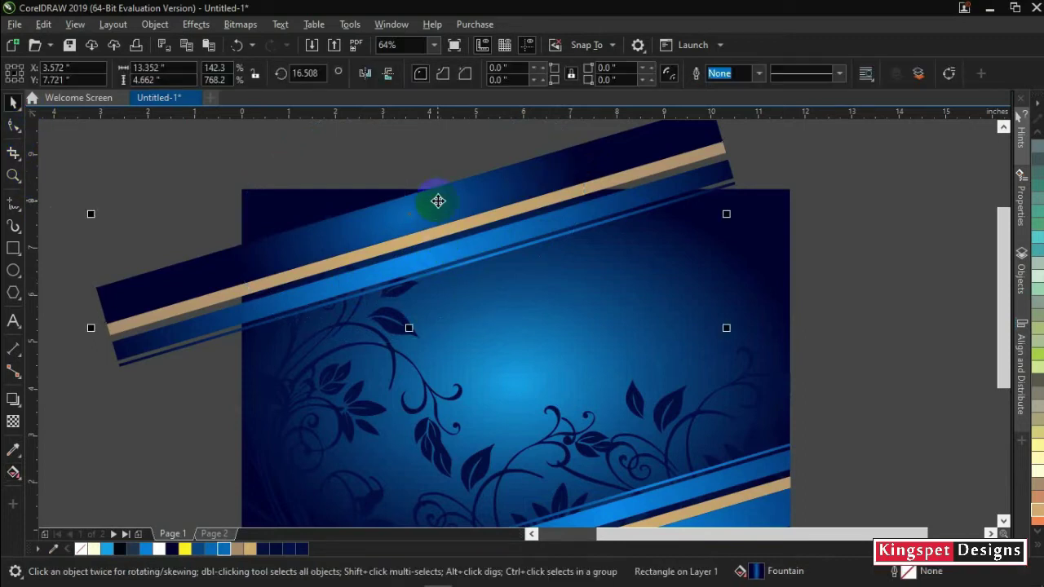
right_click(439, 200)
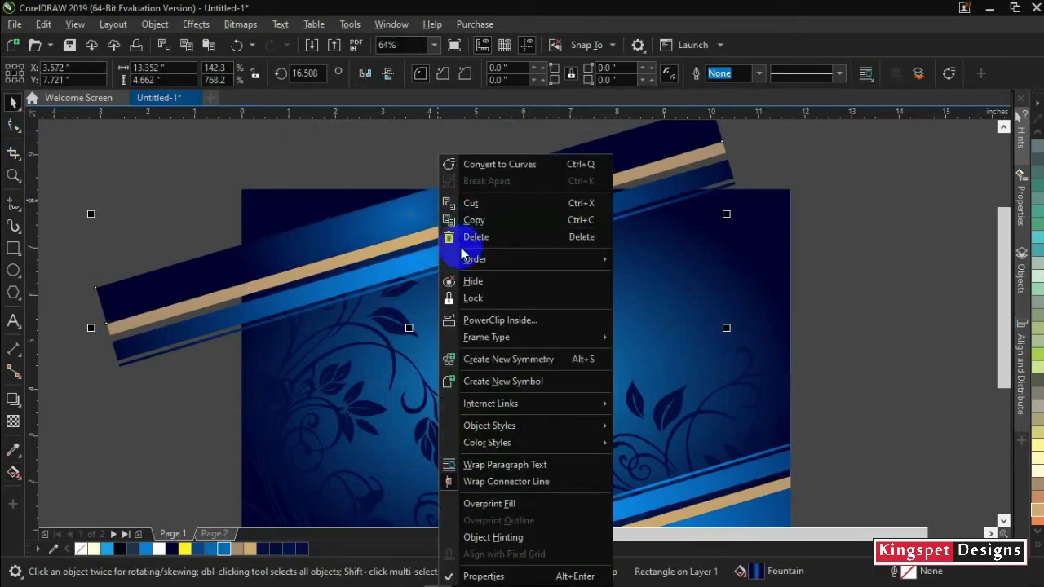
left_click(140, 392)
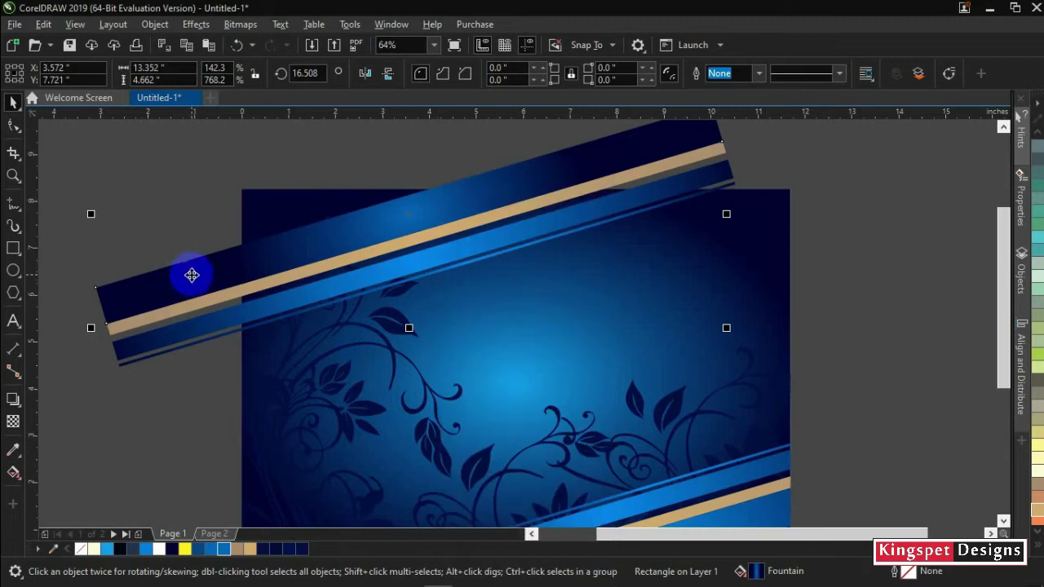
left_click_drag(192, 274, 226, 318)
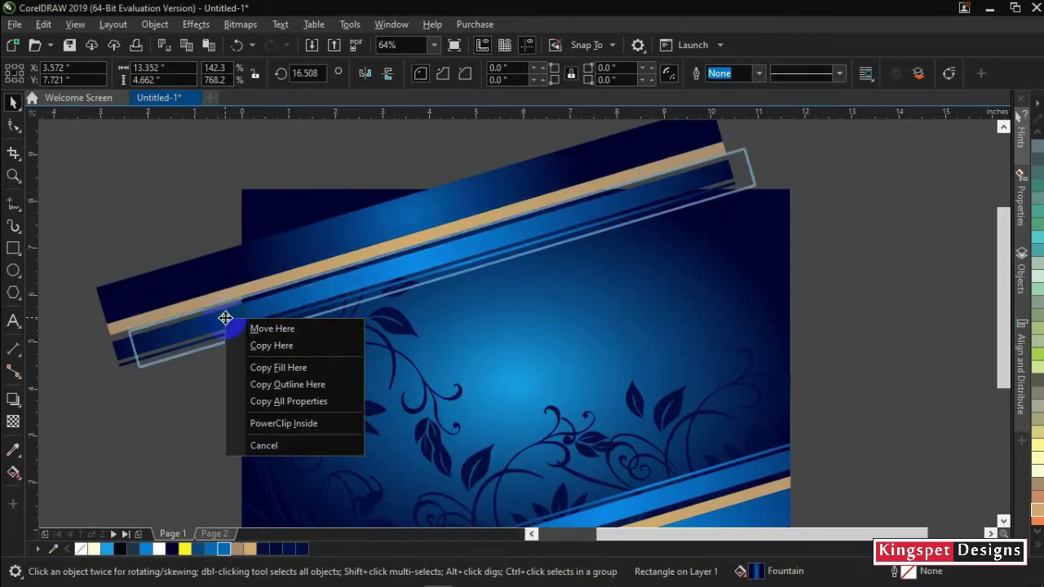
left_click(279, 367)
left_click(169, 421)
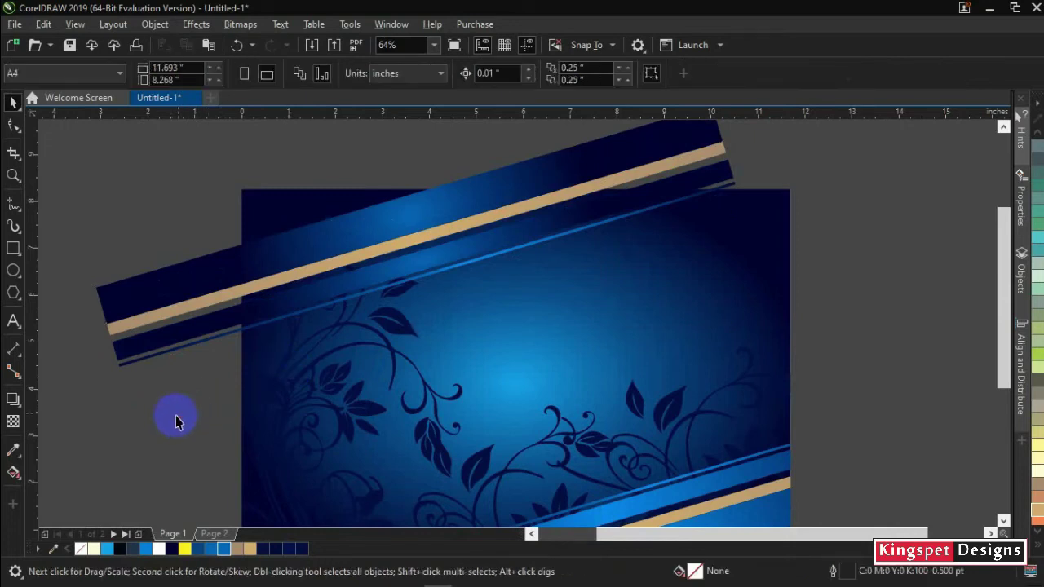
- Copy the wide stripe's elliptical fill onto the thin blue line at the lower edge of the stripe set
left_click(263, 265)
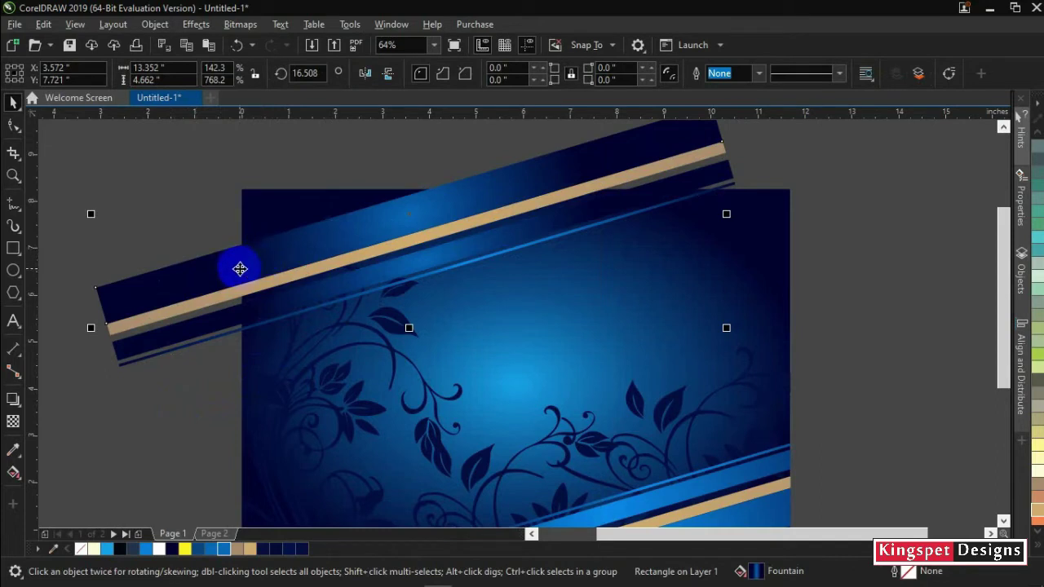
left_click_drag(237, 272, 234, 332)
left_click(276, 381)
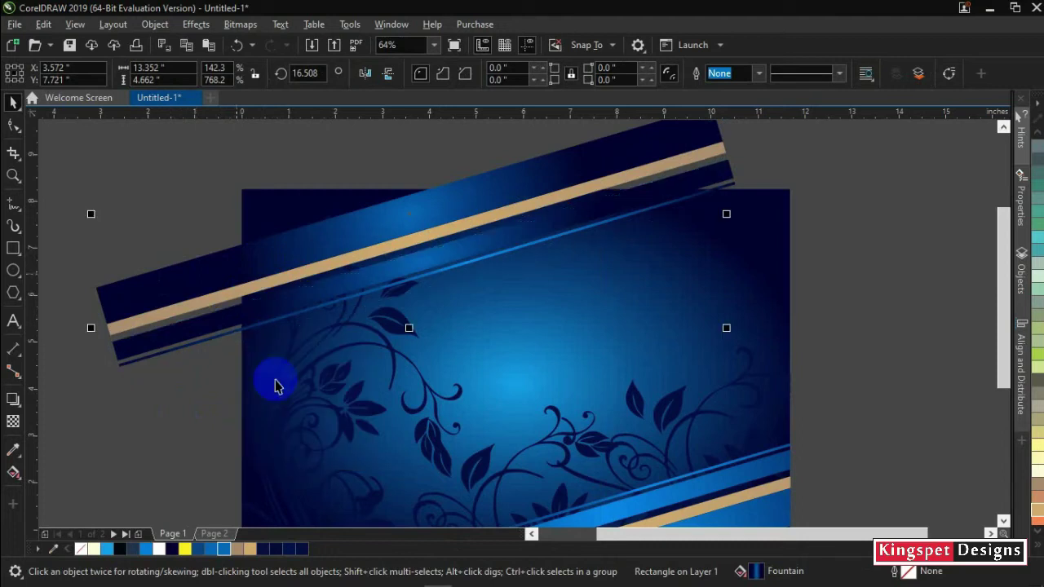
left_click(168, 411)
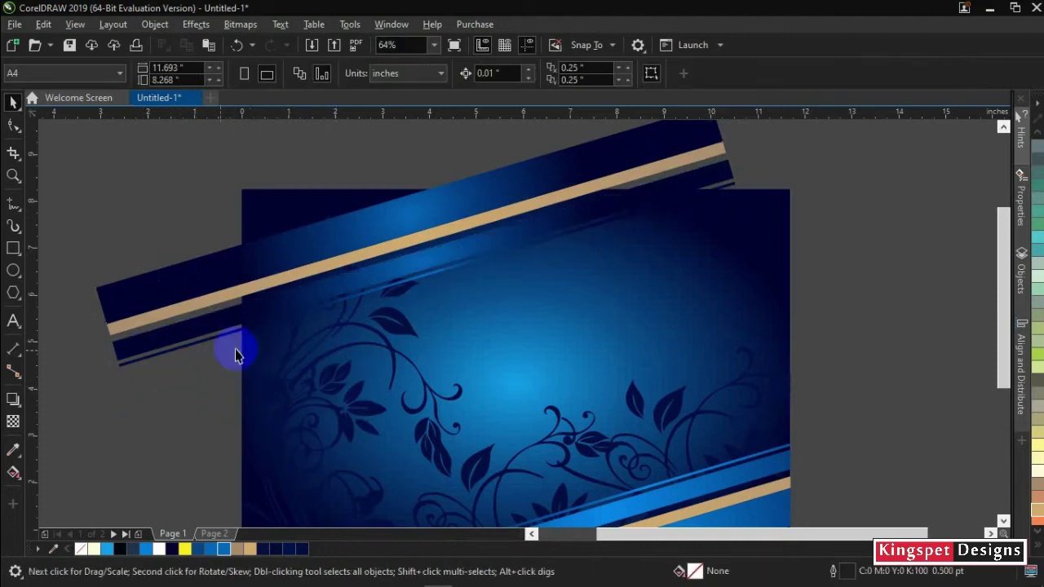
- Lengthen the thin line's elliptical gradient to about 8.7 inches on the horizontal ruler and widen it slightly
left_click(193, 351)
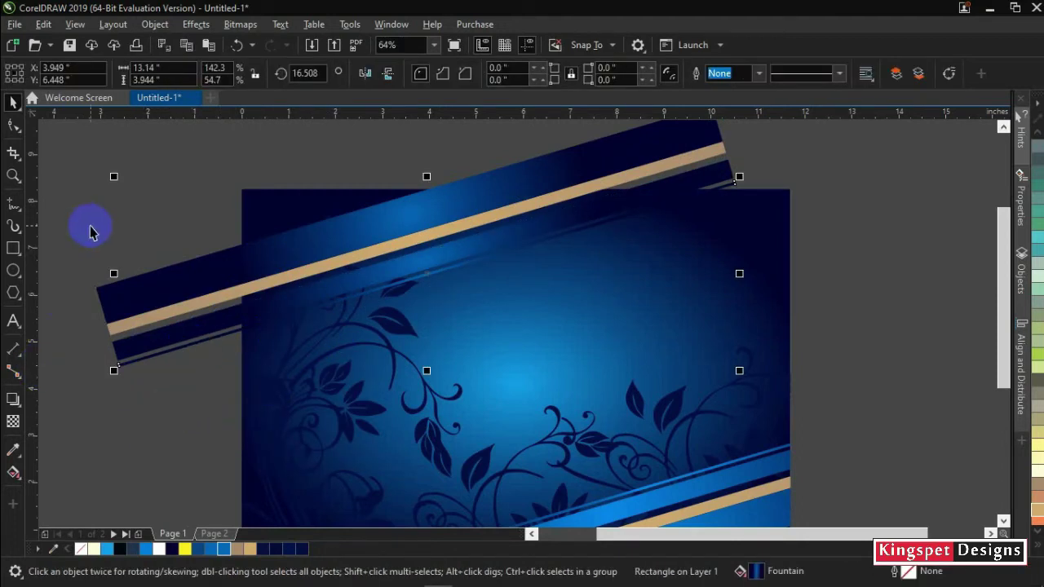
left_click(13, 472)
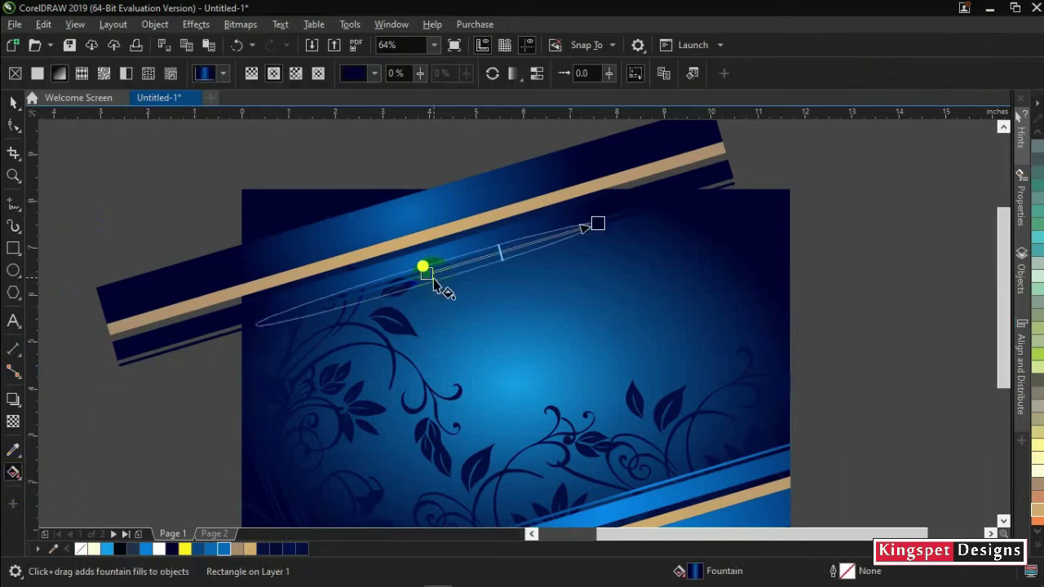
left_click_drag(599, 224, 649, 202)
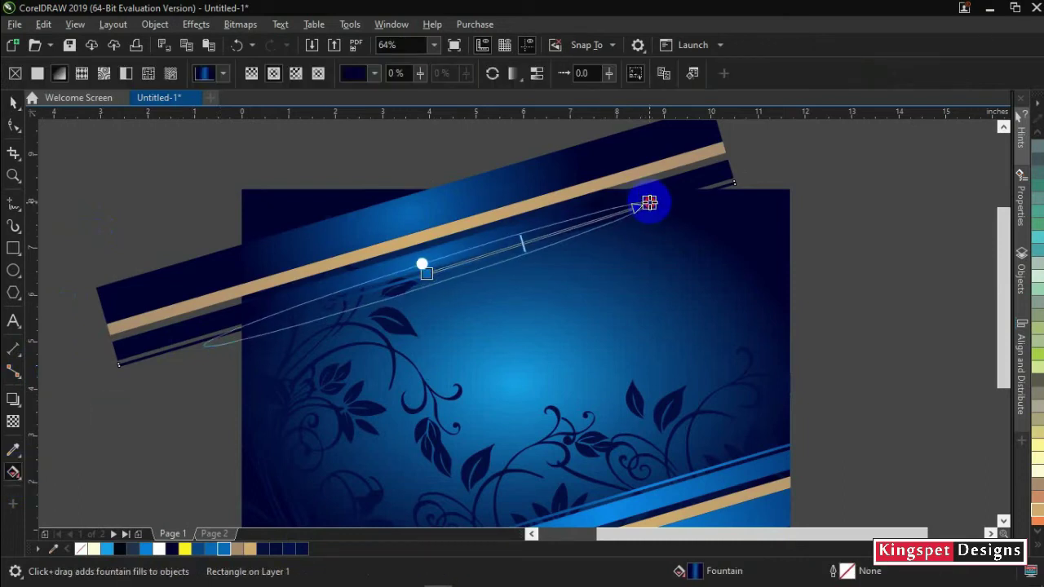
left_click(433, 265)
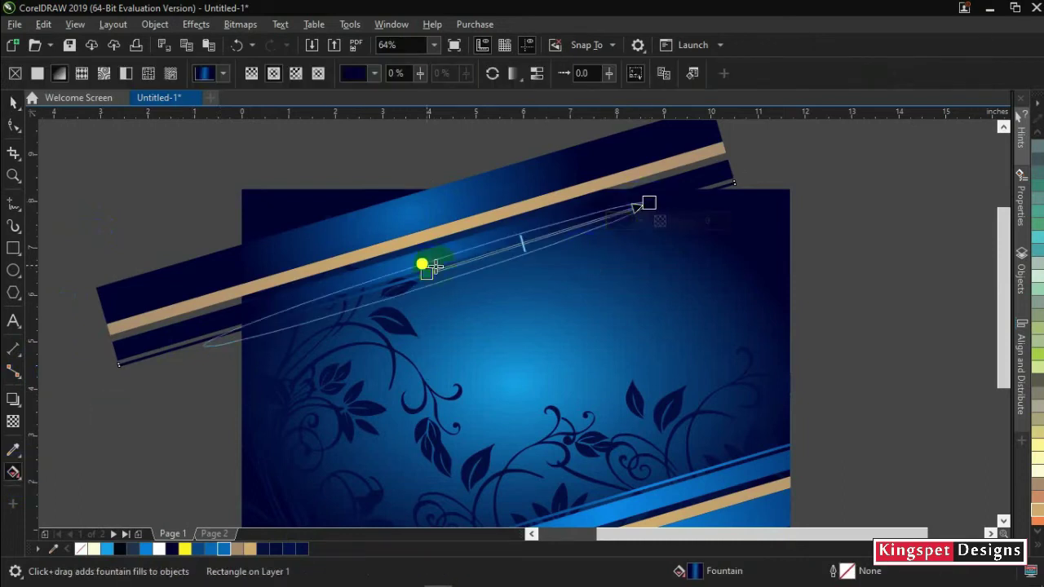
left_click_drag(421, 262, 420, 258)
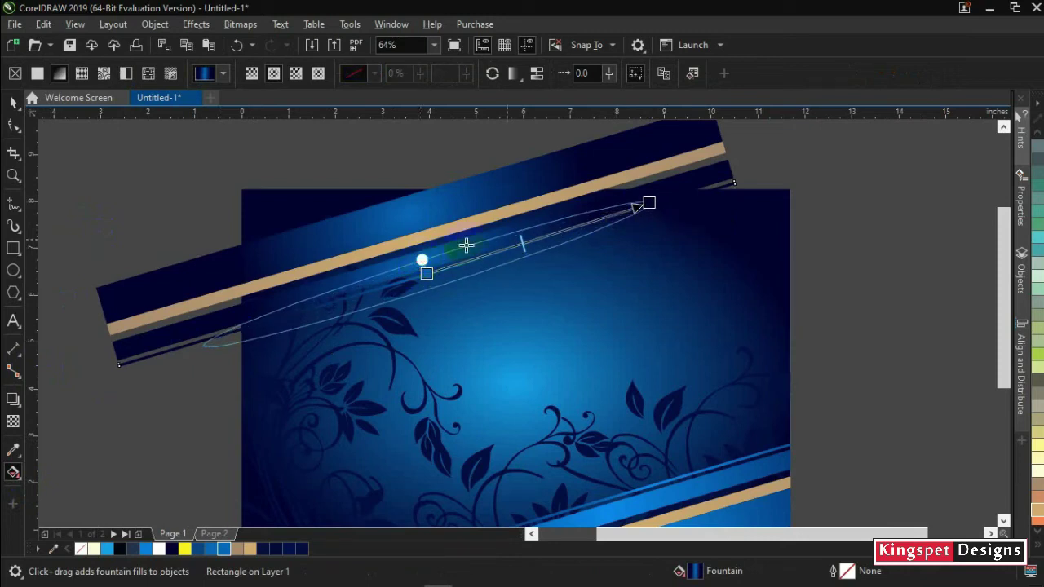
left_click(833, 167)
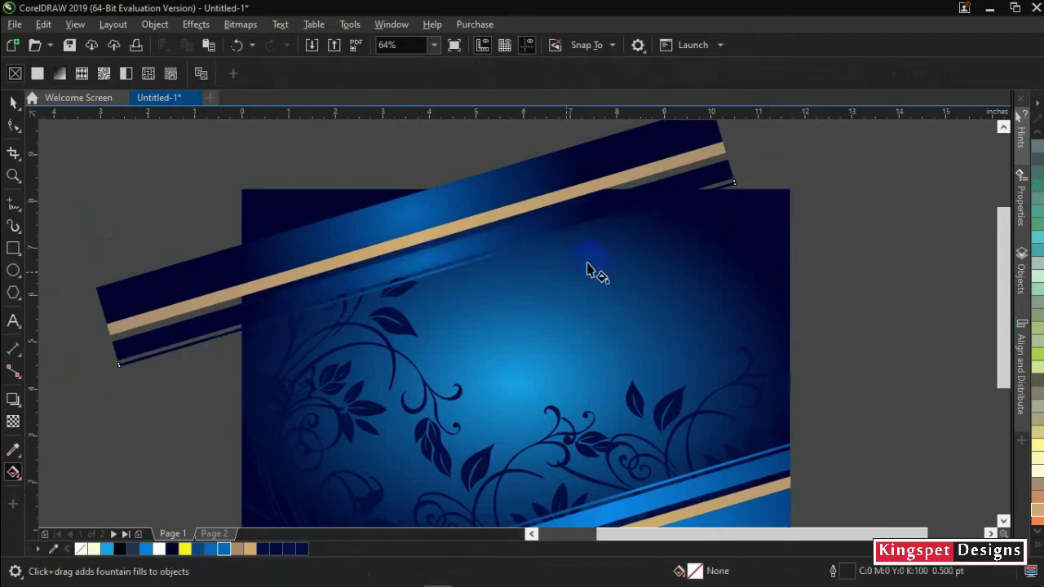
- Color the middle node of the upper gold stripe's gradient yellow and stretch the fill's width handle outward
left_click(387, 248)
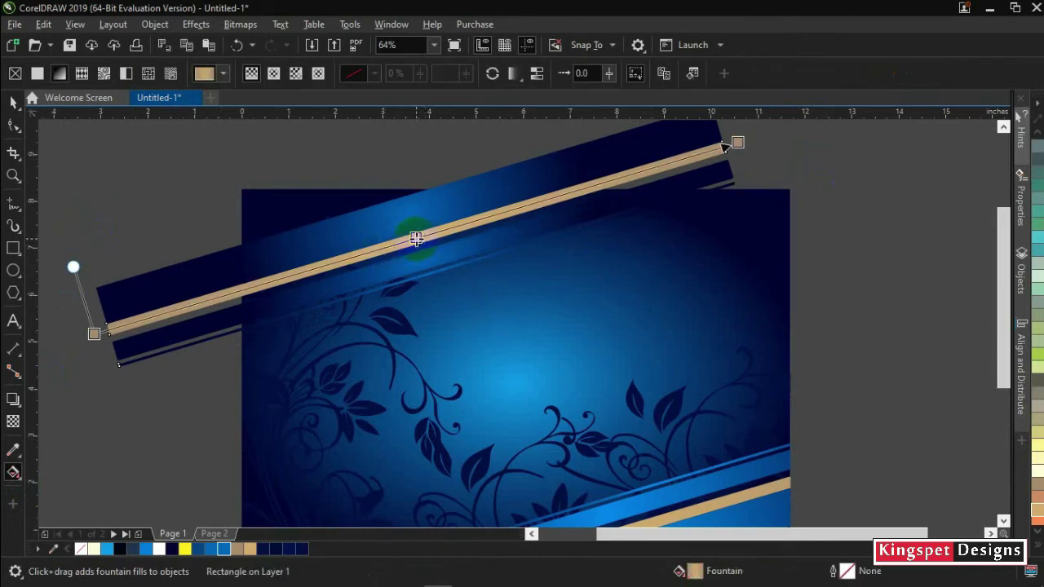
left_click(416, 238)
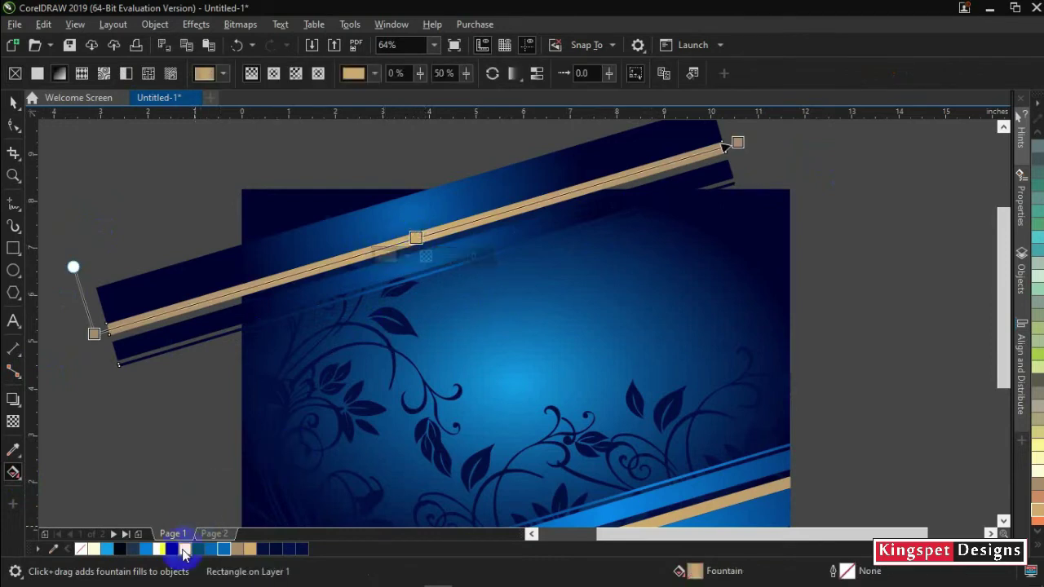
left_click(185, 553)
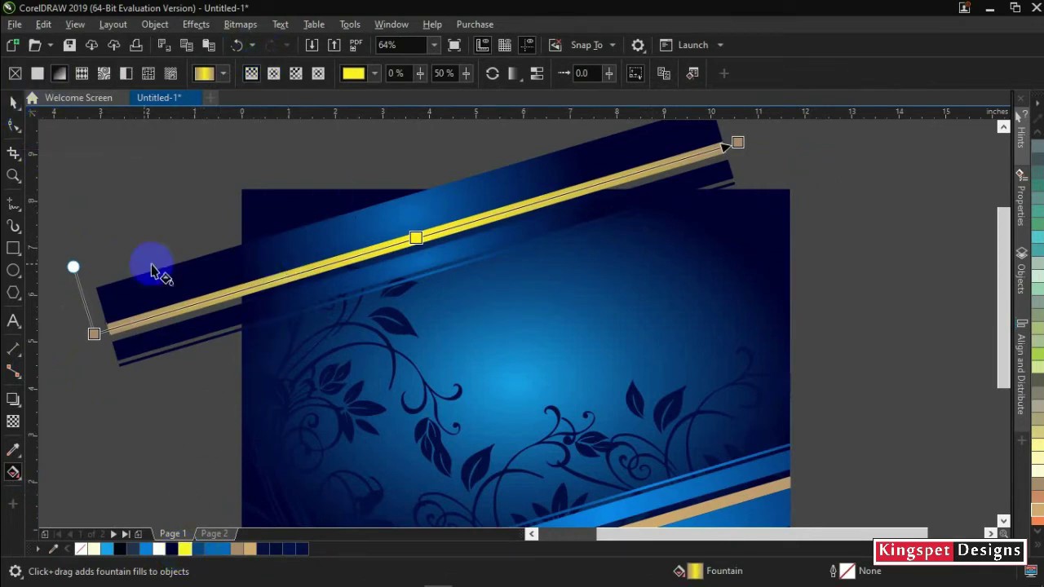
left_click_drag(74, 267, 49, 146)
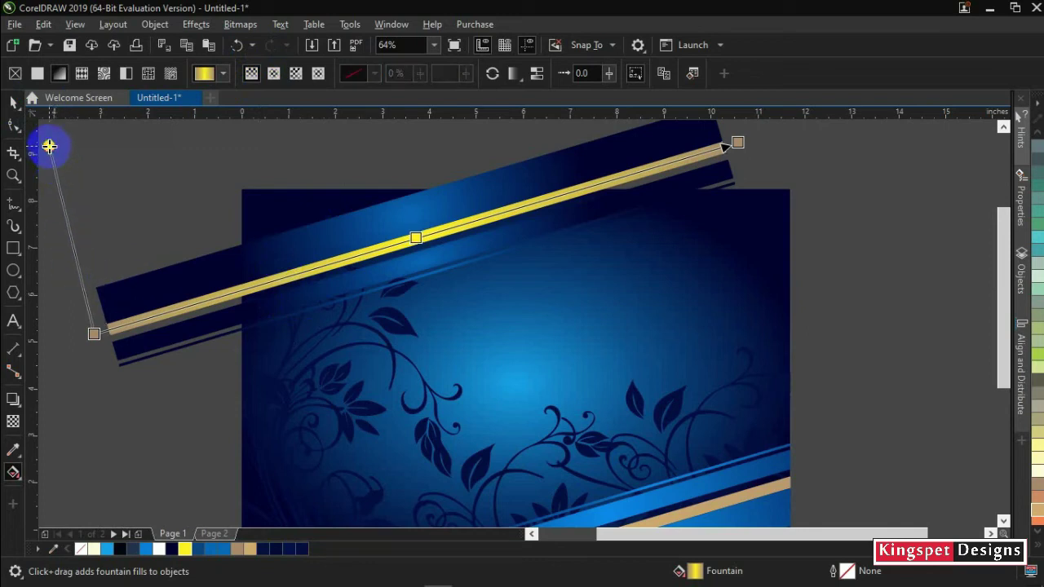
- Remove the gold stripe's middle gradient node, color its end node yellow, and change the fill to an elliptical fountain fill
double_click(416, 239)
left_click(739, 144)
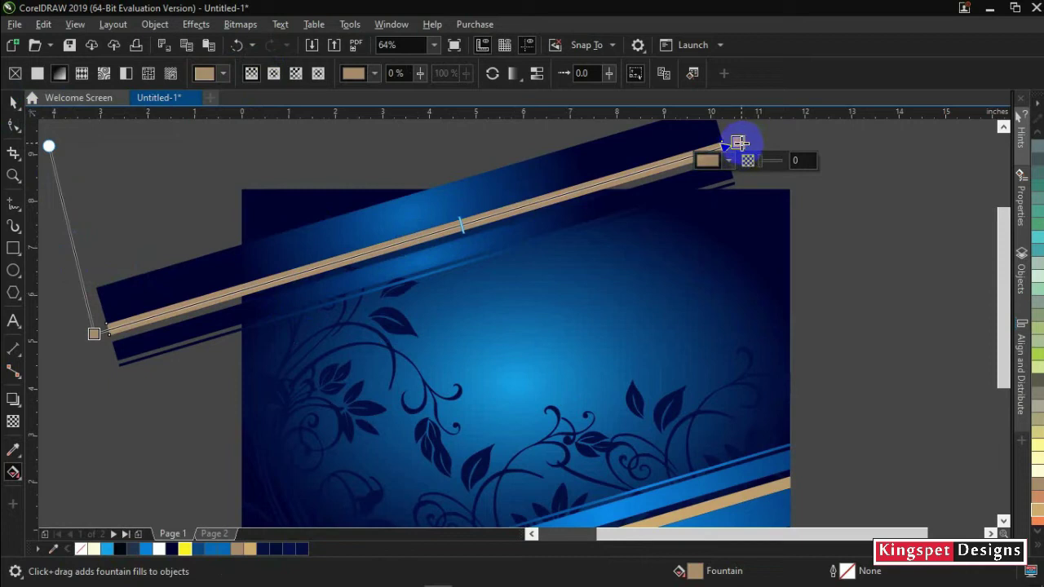
left_click(185, 552)
left_click(273, 74)
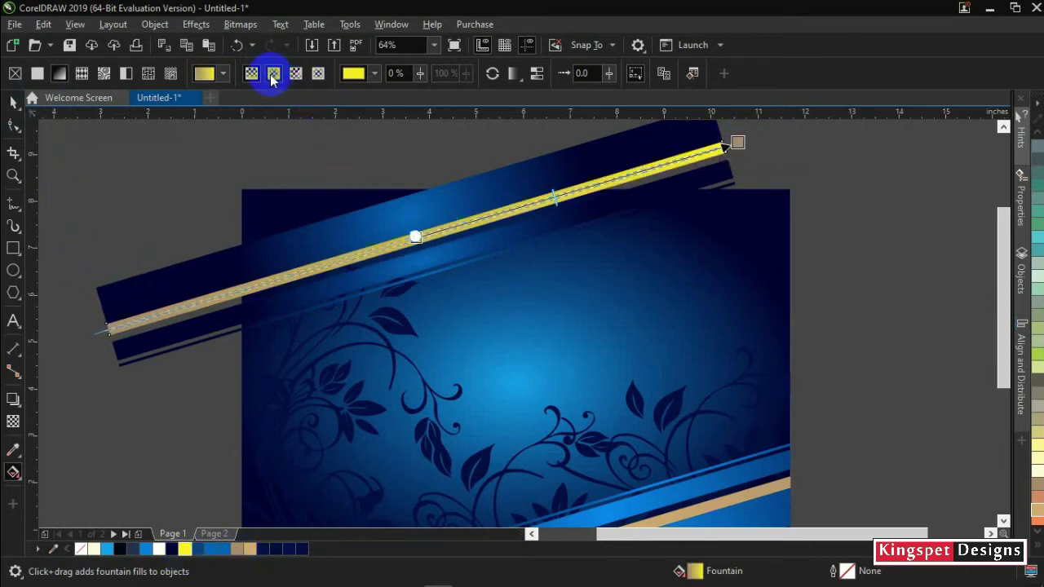
- Shorten the gold stripe's elliptical gradient to end near 9.3 inches on the horizontal ruler and widen the ellipse across the stripe
left_click(416, 237)
left_click_drag(416, 237, 403, 197)
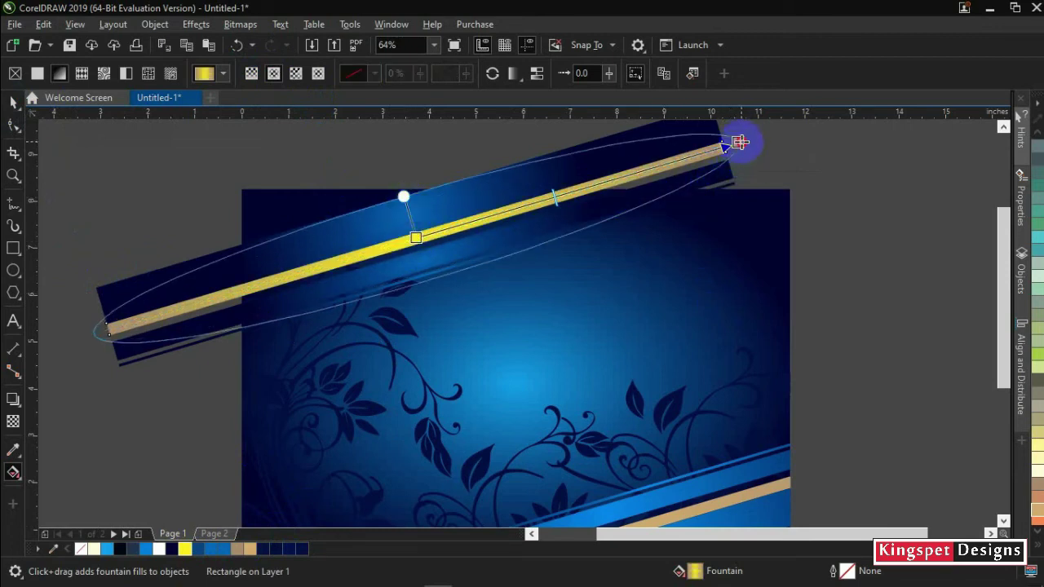
left_click_drag(739, 143, 680, 166)
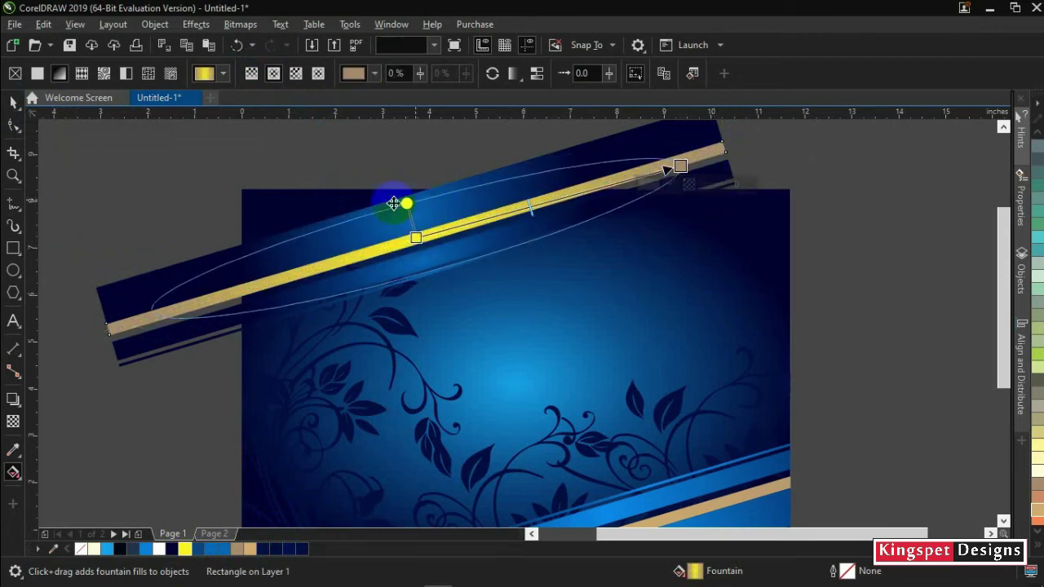
left_click_drag(405, 203, 386, 134)
- Color the end node of the upper gold stripe's gradient dark navy (R6 G15 B71) and shorten the gradient to about 8.8 inches on the horizontal ruler
left_click(680, 166)
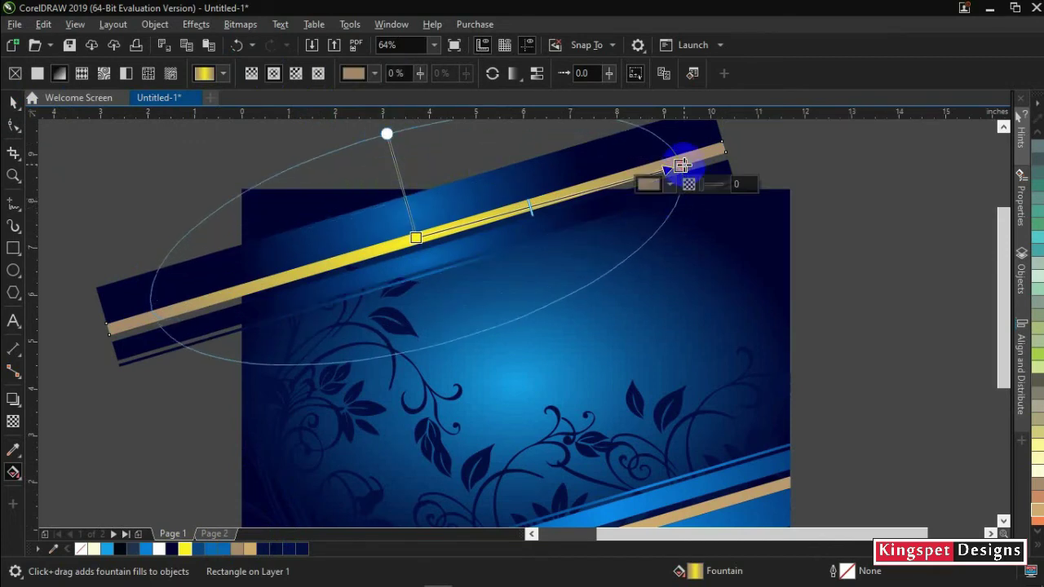
left_click(112, 554)
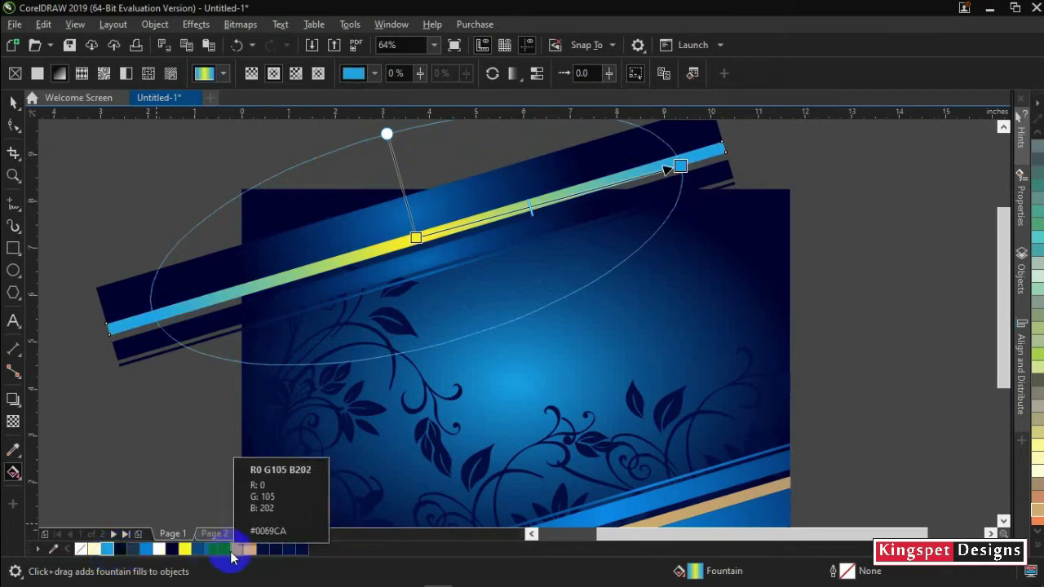
left_click(263, 552)
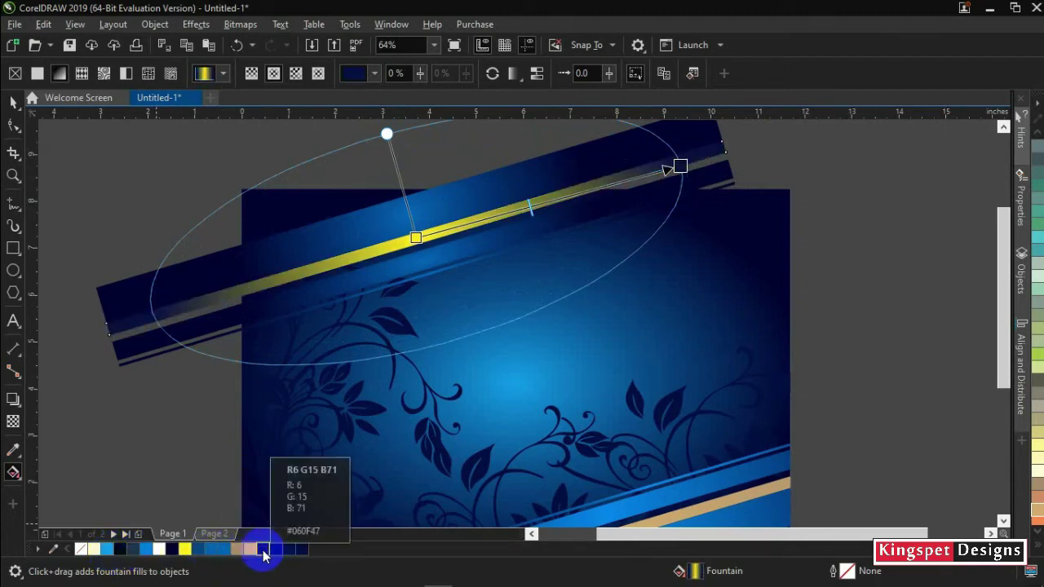
left_click_drag(681, 167, 656, 172)
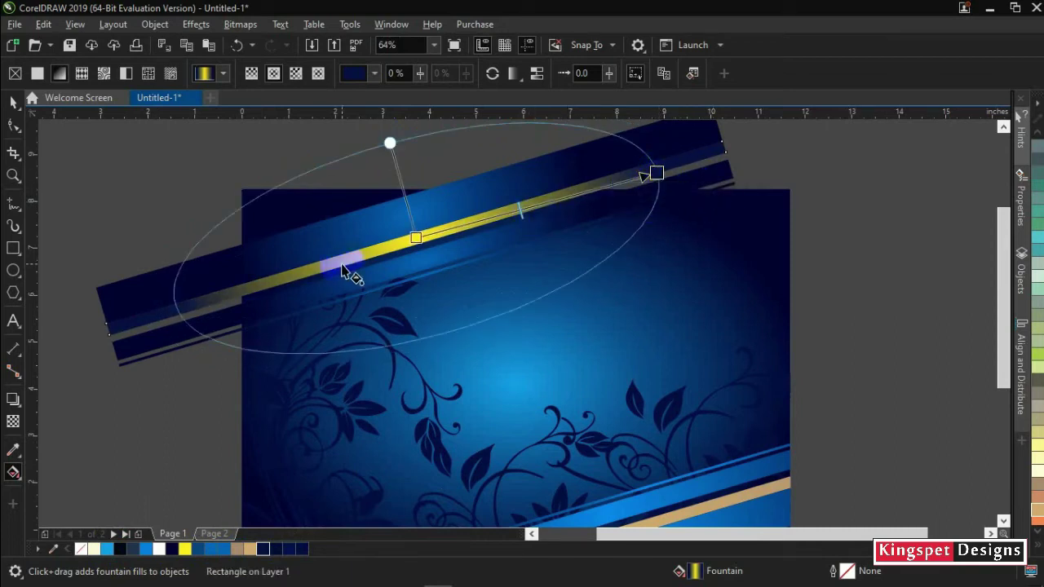
left_click_drag(343, 227, 406, 251)
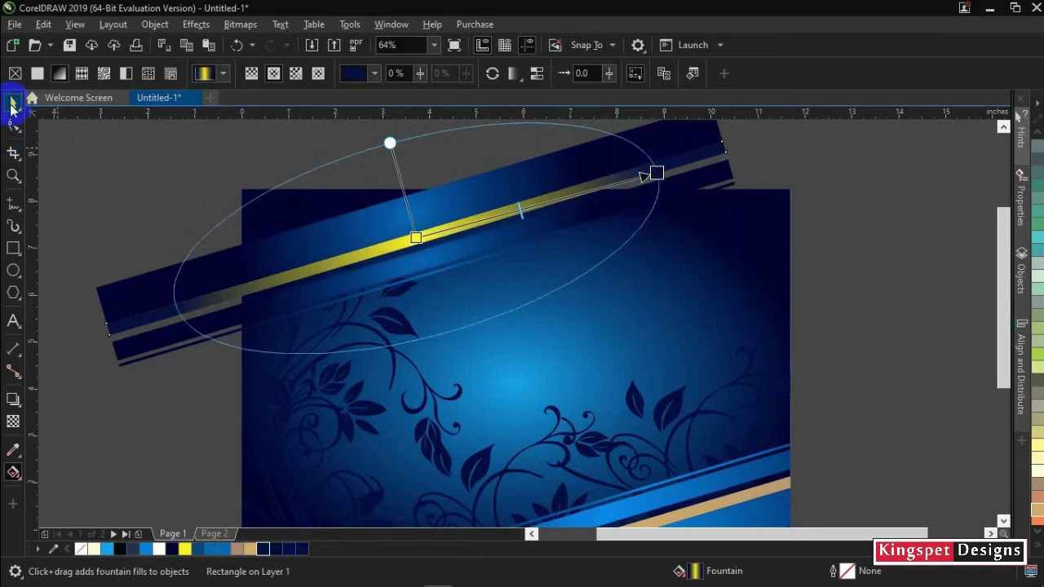
- Copy the upper gold stripe's fill onto the thin line below the upper stripes
left_click(12, 104)
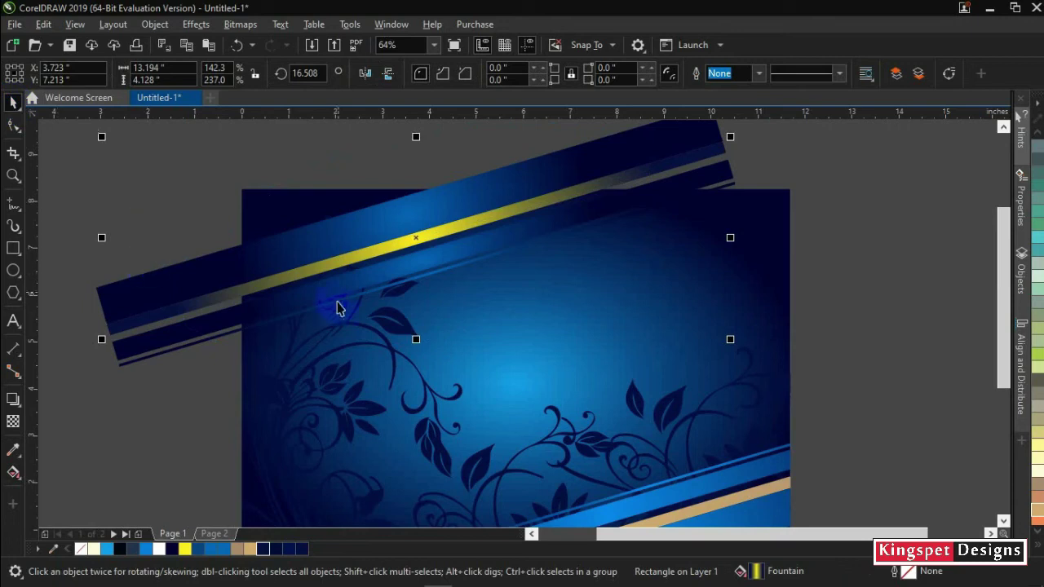
left_click_drag(415, 235, 433, 275)
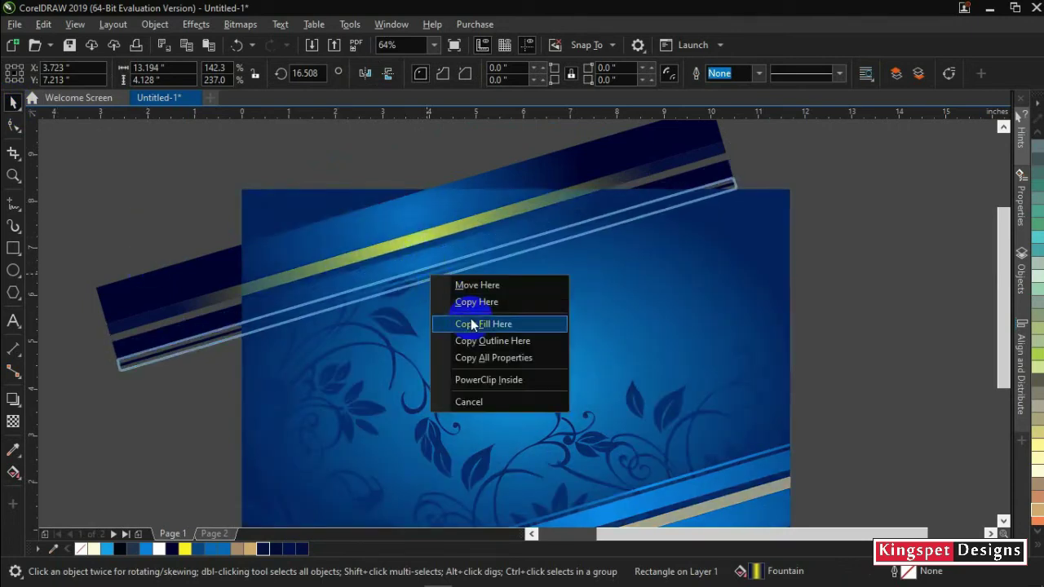
left_click(466, 321)
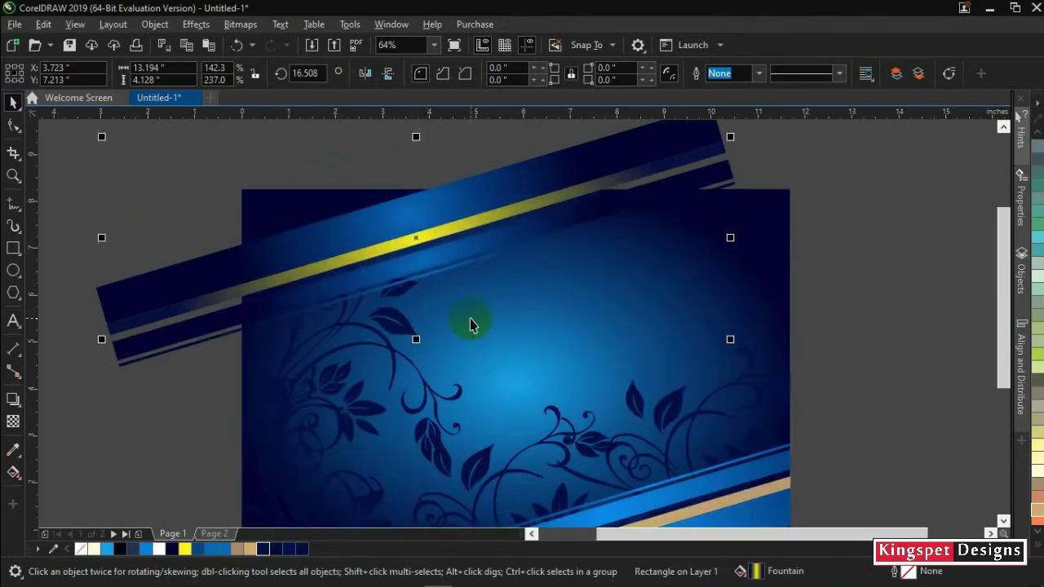
left_click(187, 439)
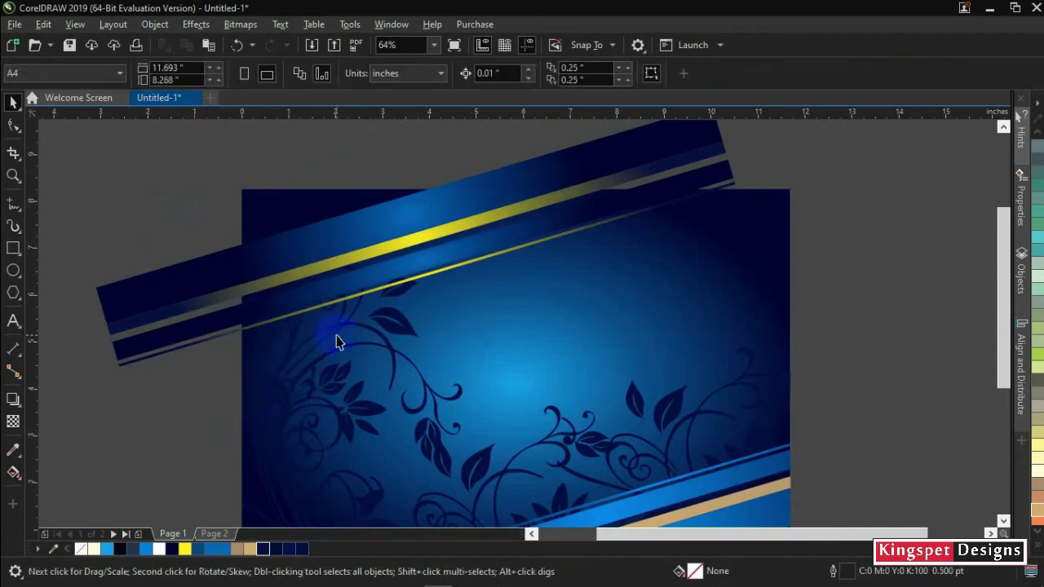
- Group the four upper stripes and PowerClip the group inside the background rectangle
scroll(355, 320, "down", 2)
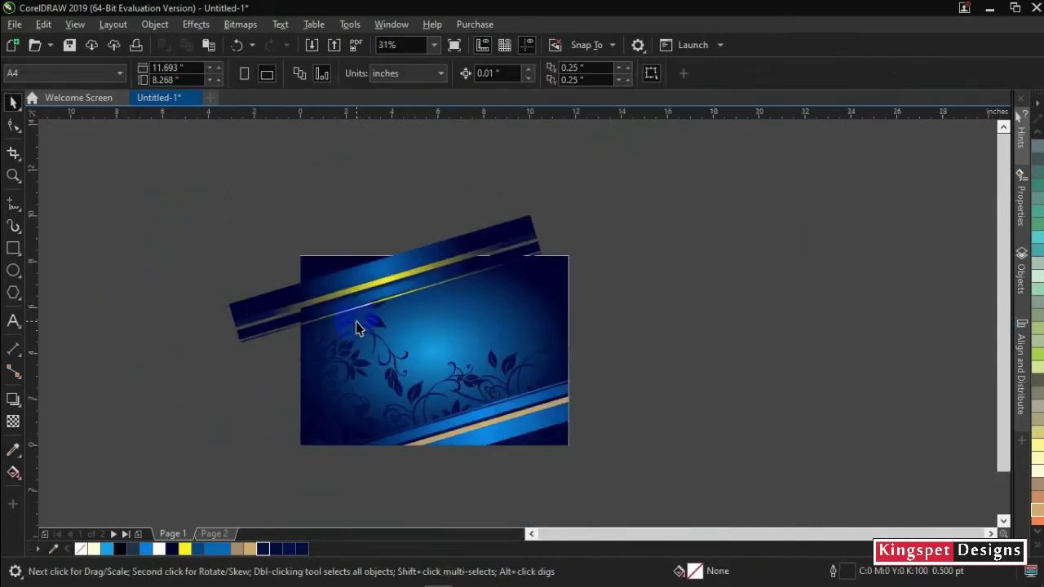
left_click(192, 269)
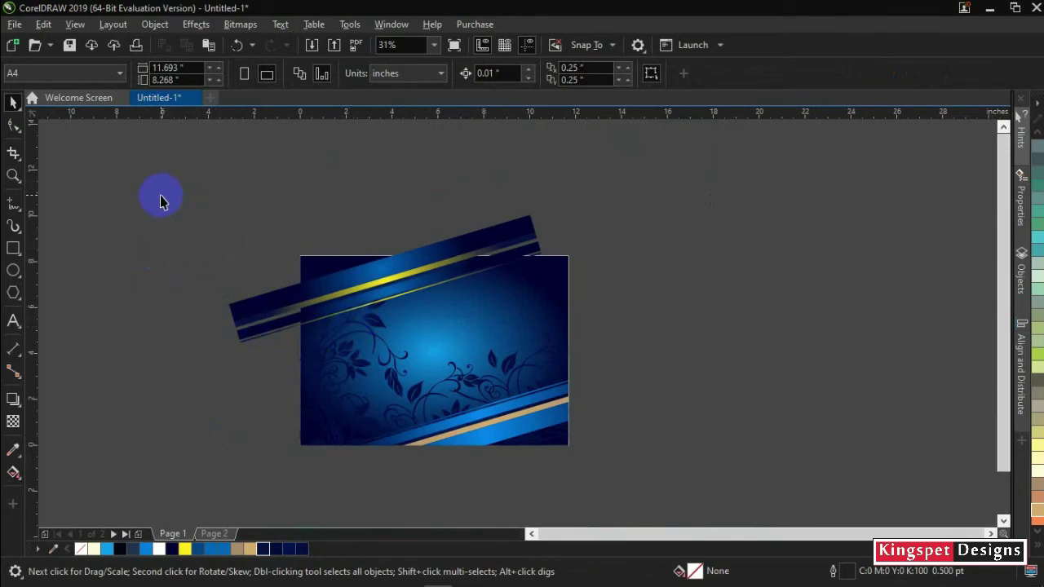
left_click_drag(161, 195, 593, 347)
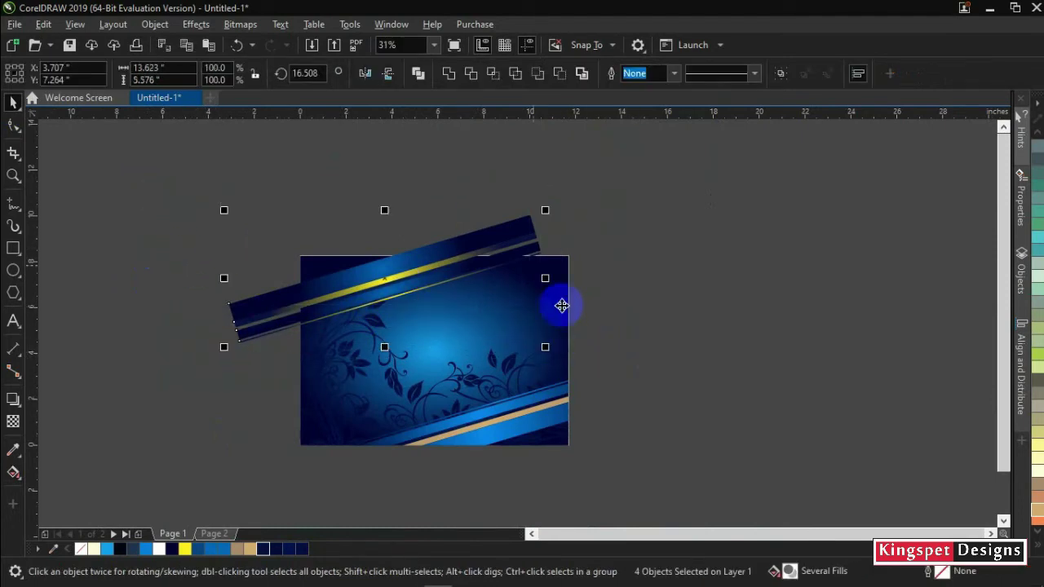
left_click(786, 75)
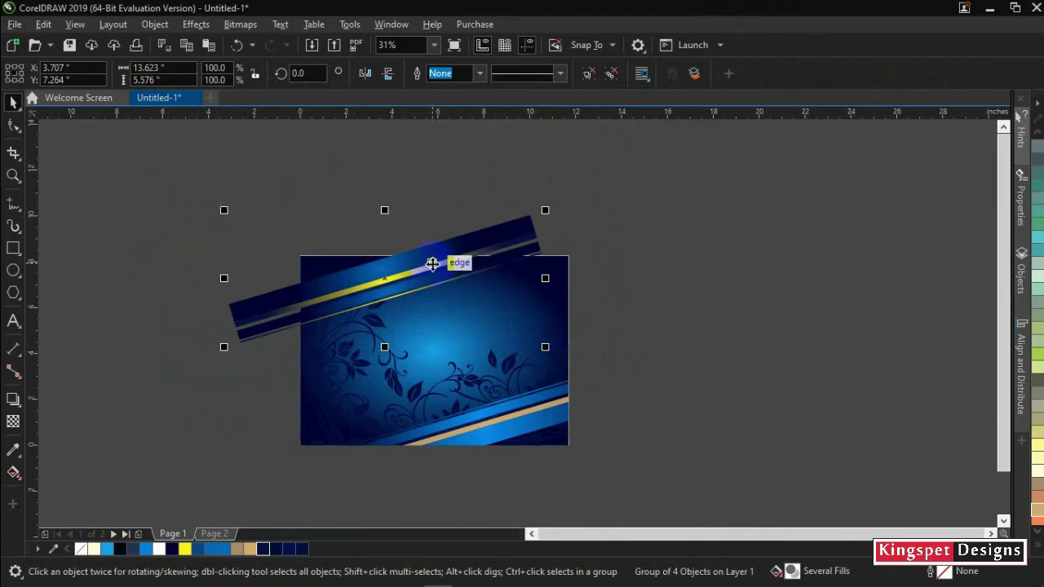
right_click(431, 262)
left_click(487, 320)
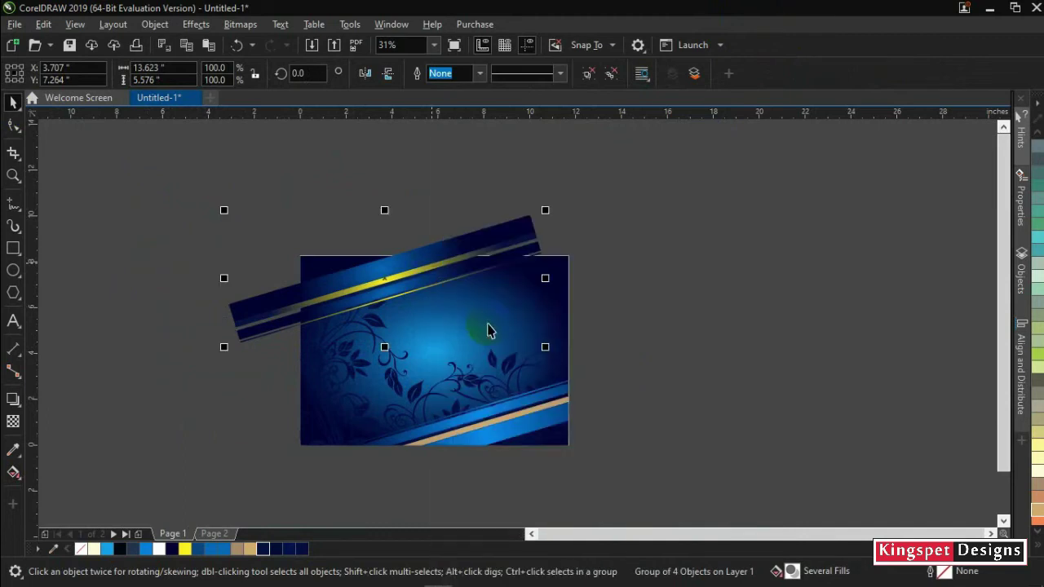
left_click(489, 322)
left_click(743, 253)
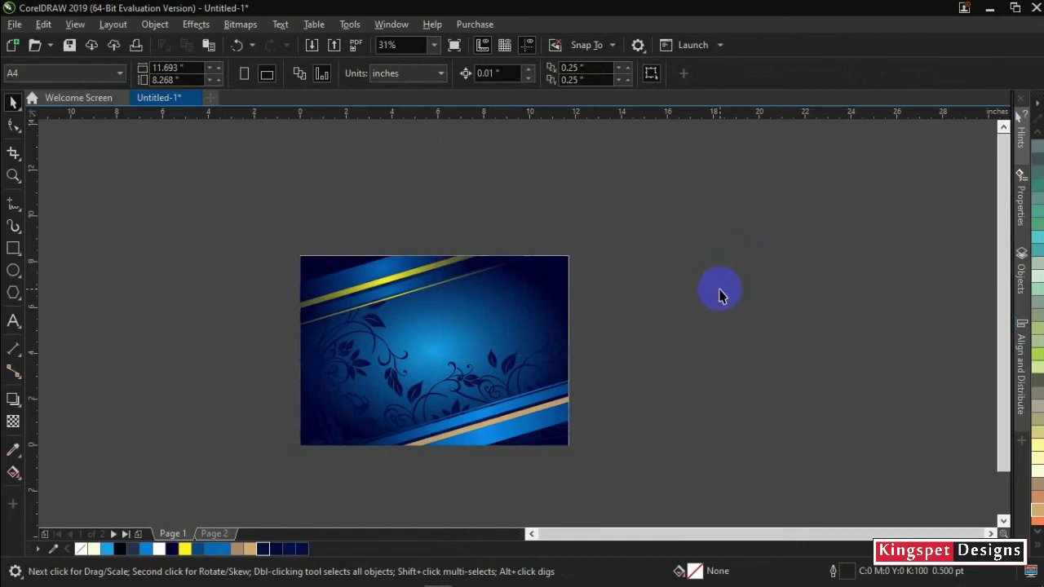
- Inside the background's PowerClip, duplicate the upper stripe group over the lower stripes and delete the old lower stripes
left_click(383, 274)
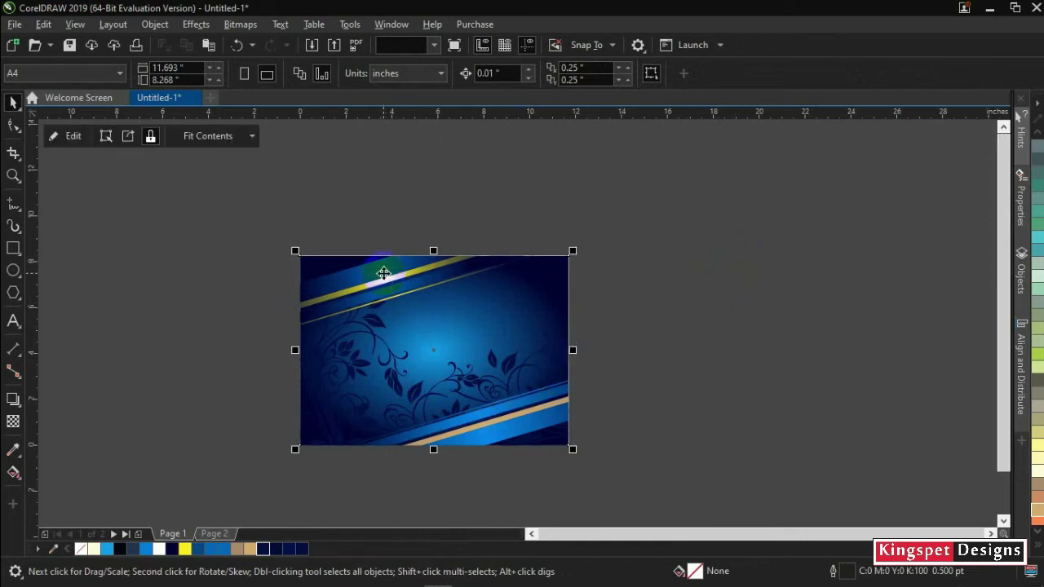
left_click(58, 135)
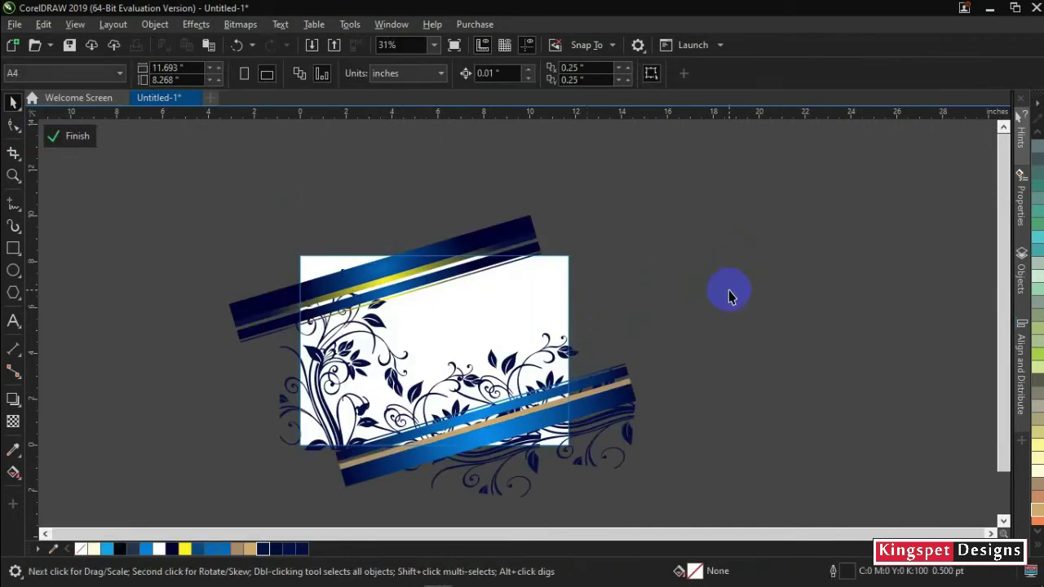
left_click(522, 239)
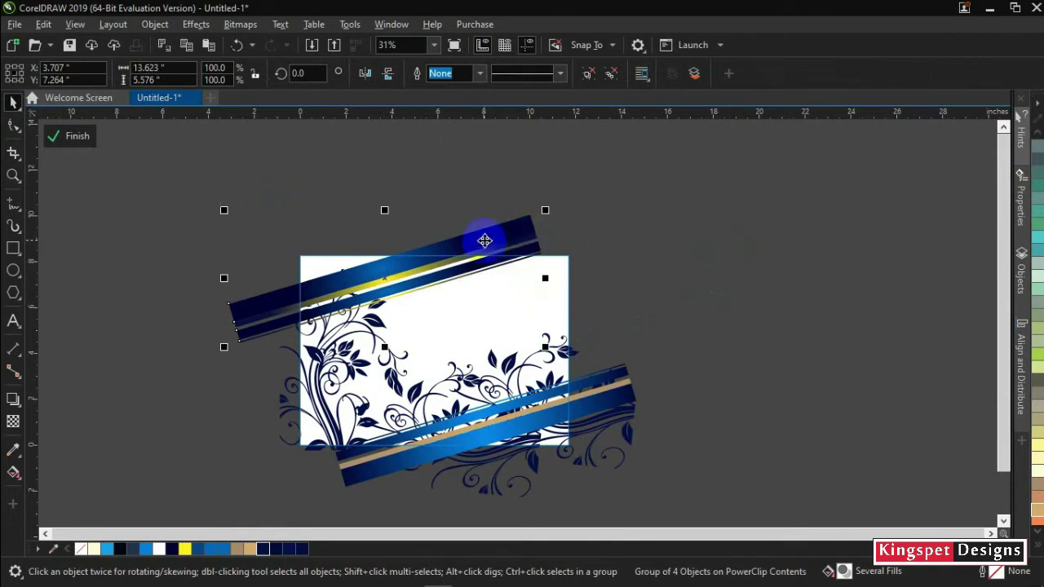
left_click_drag(484, 241, 625, 399)
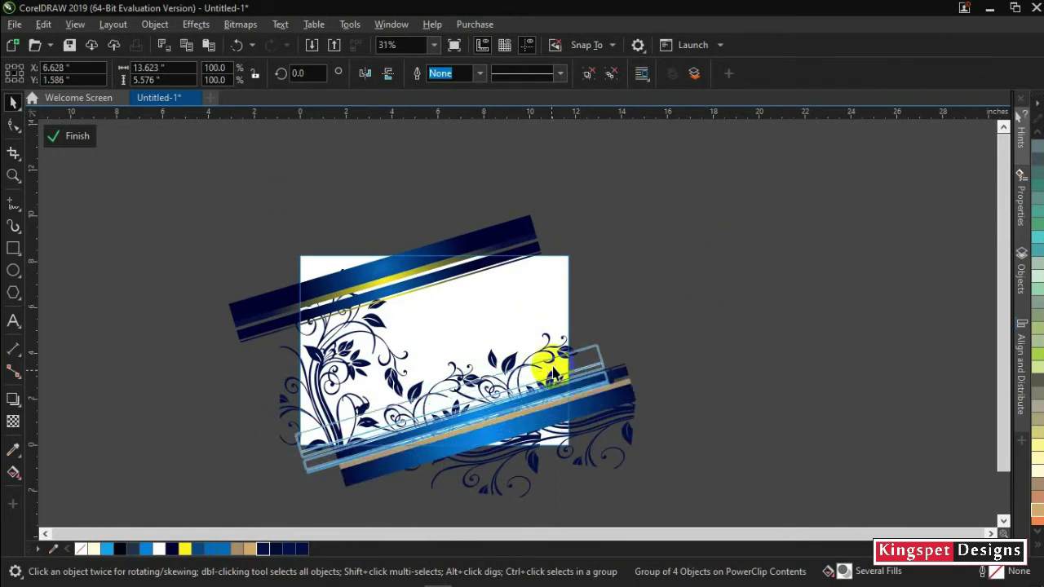
left_click(626, 400)
key("Delete")
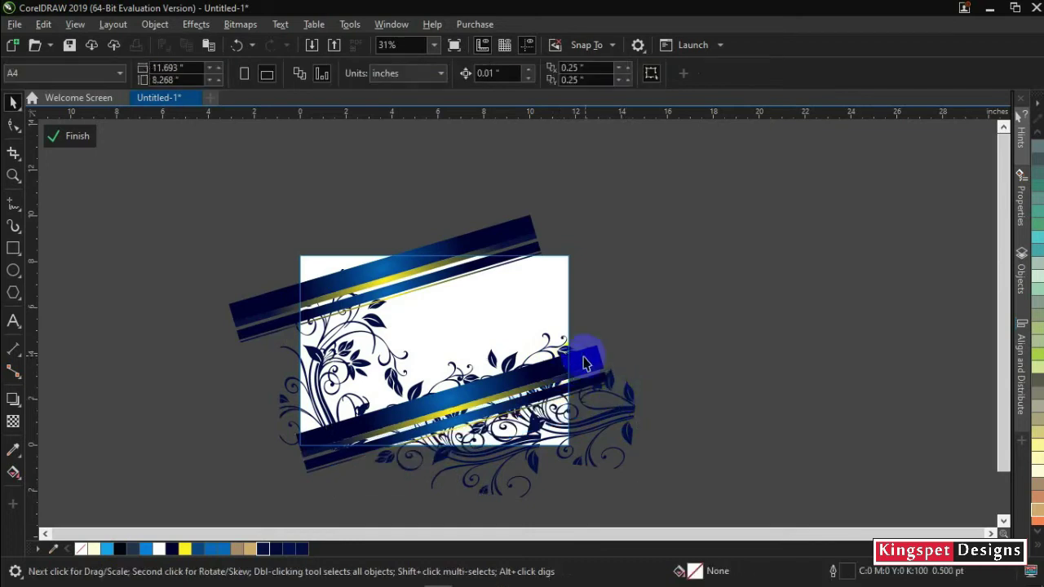
- Mirror the copied stripe group vertically and horizontally and position it across the lower corner at about X 8.09, Y 0.80 inches
left_click_drag(590, 358, 624, 370)
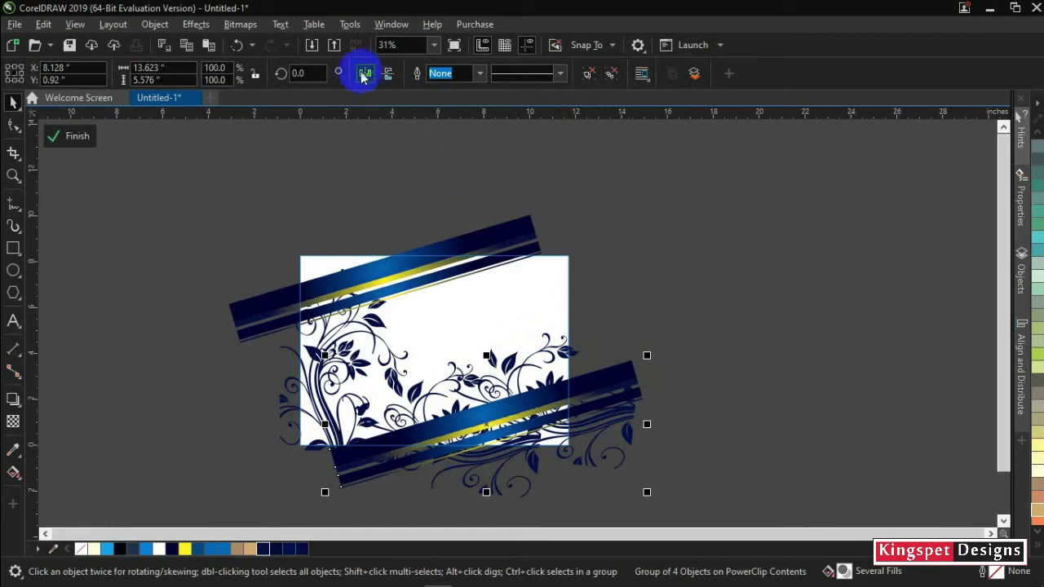
left_click(386, 73)
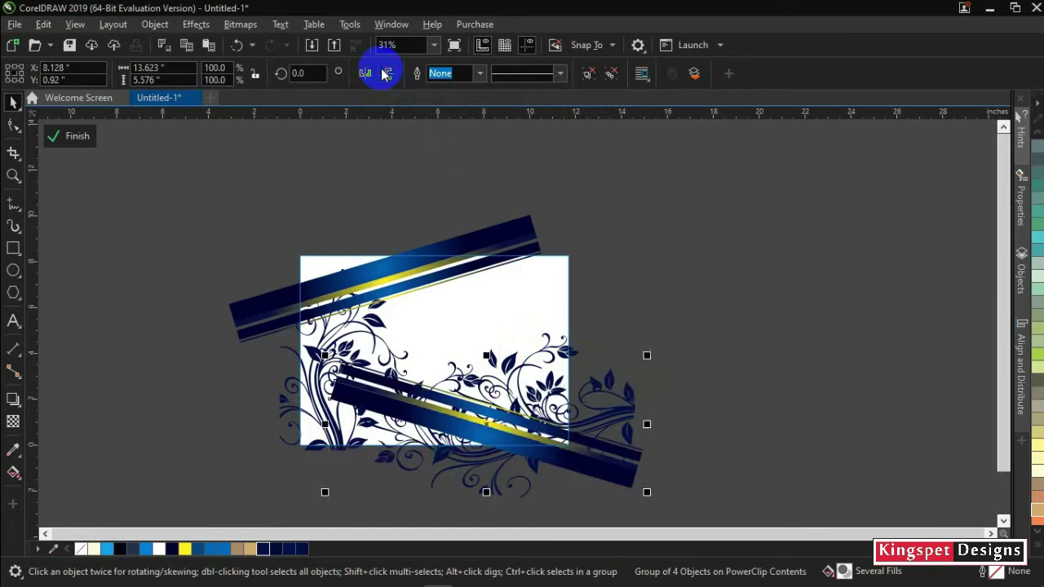
left_click(364, 73)
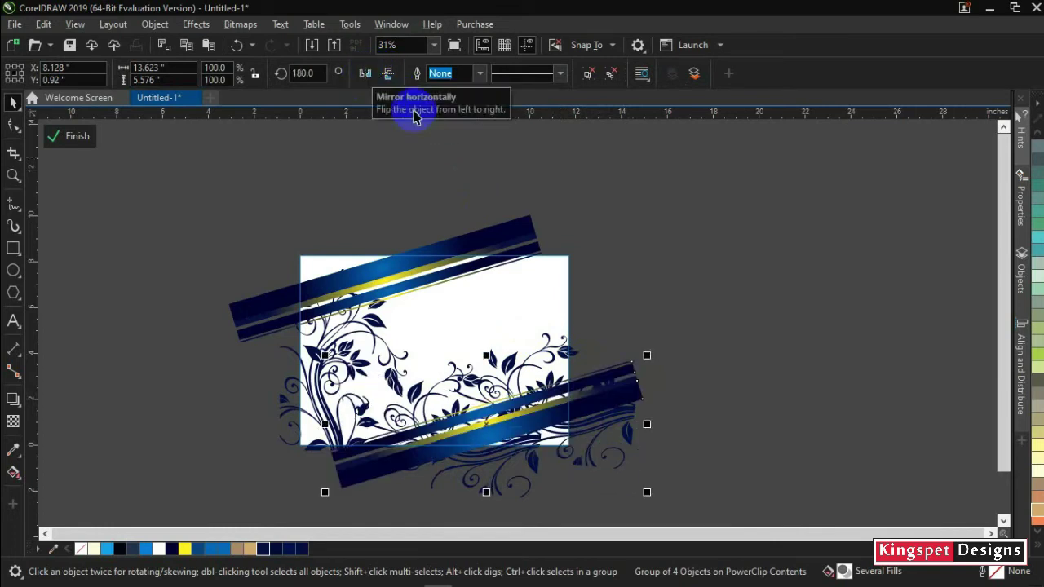
mouse_move(601, 405)
left_mouse_down()
mouse_move(628, 406)
mouse_move(620, 403)
left_mouse_up()
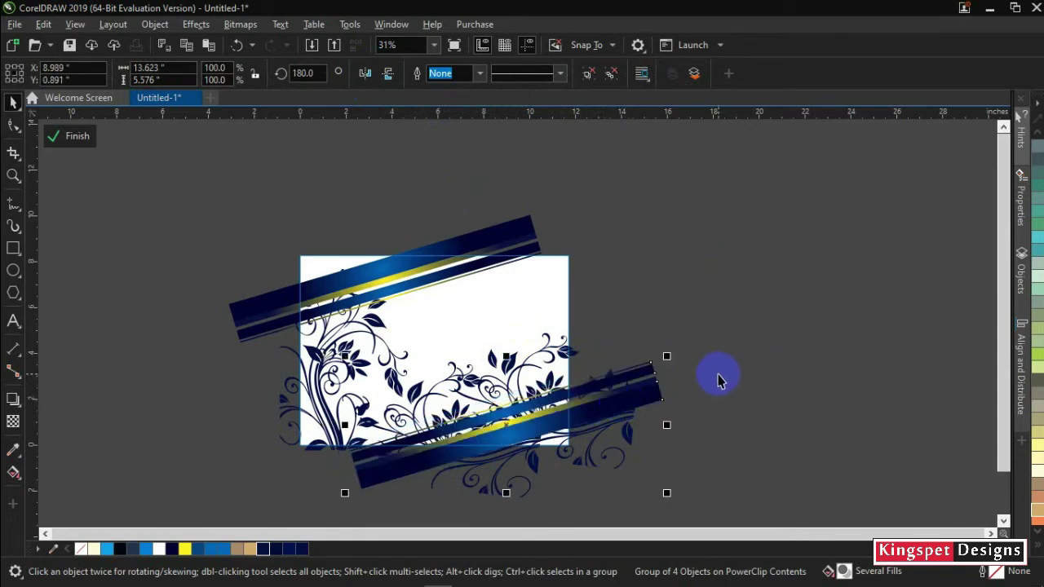
left_click_drag(625, 406, 608, 404)
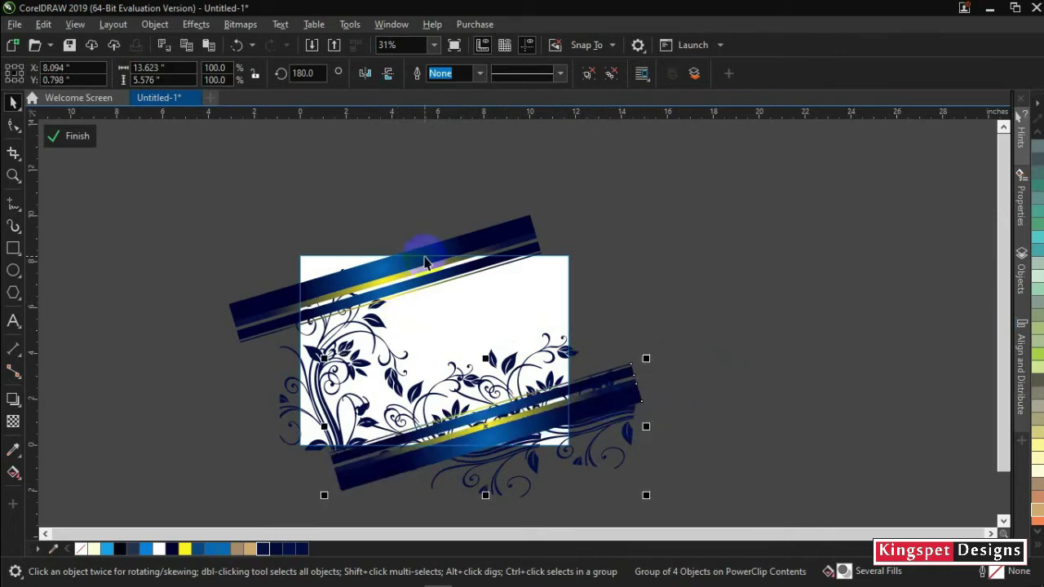
- Shift the upper stripe group slightly to about X 4.07, Y 7.09 inches and finish editing the PowerClip
left_click(473, 235)
left_click_drag(473, 235, 478, 233)
left_click(92, 169)
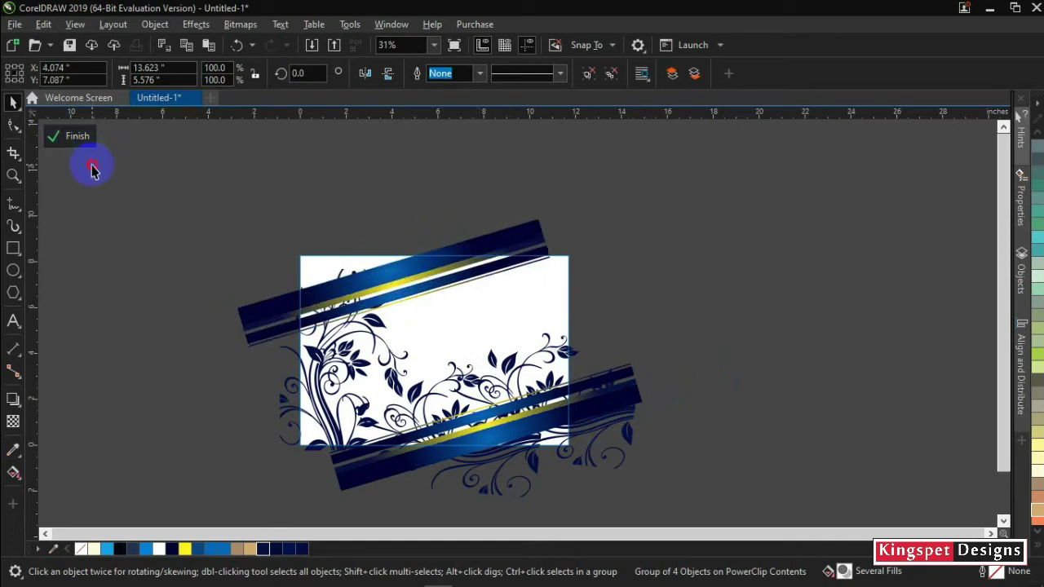
left_click(77, 138)
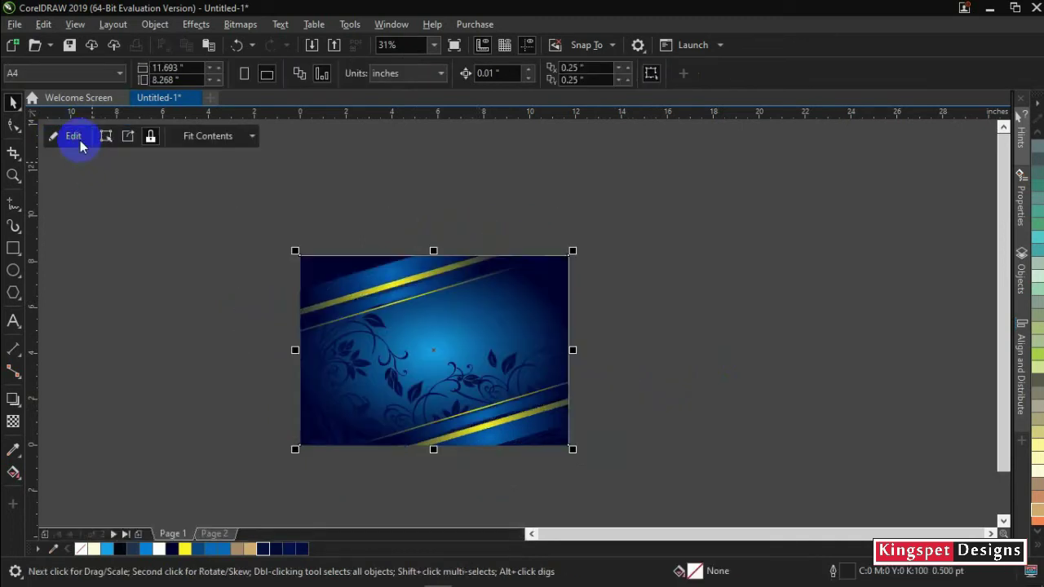
left_click(781, 348)
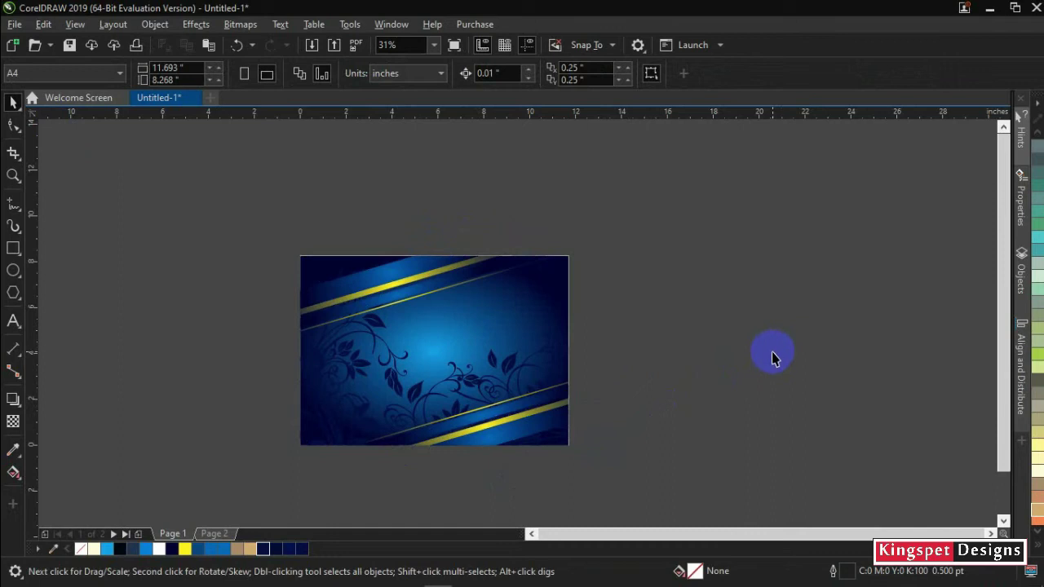
- Reopen the PowerClip contents, move the lower stripe group to about X 7.29, Y 0.96 inches, and finish editing
left_click(512, 428)
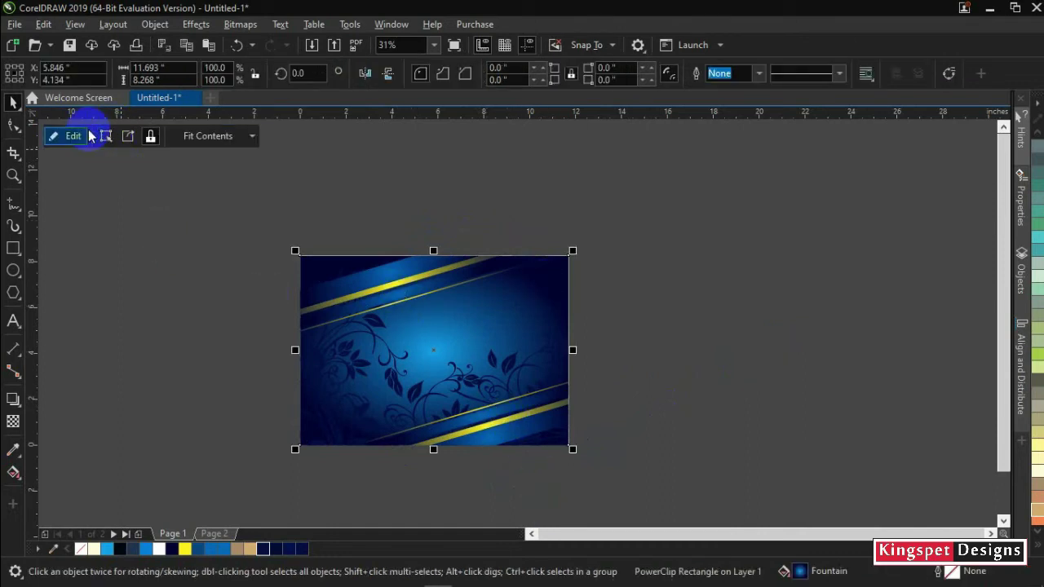
left_click(68, 135)
left_click(627, 401)
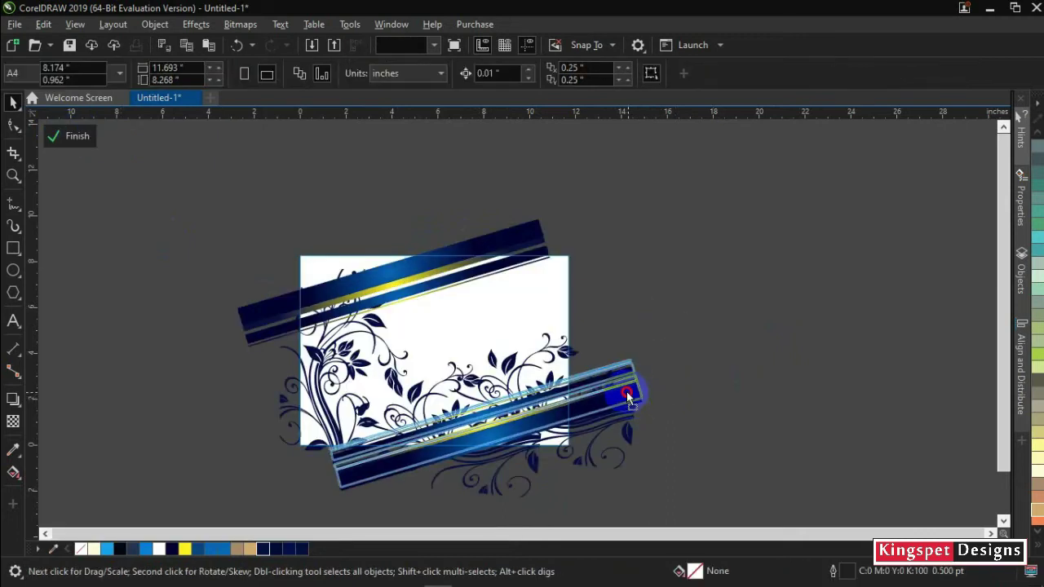
left_click_drag(622, 393, 606, 392)
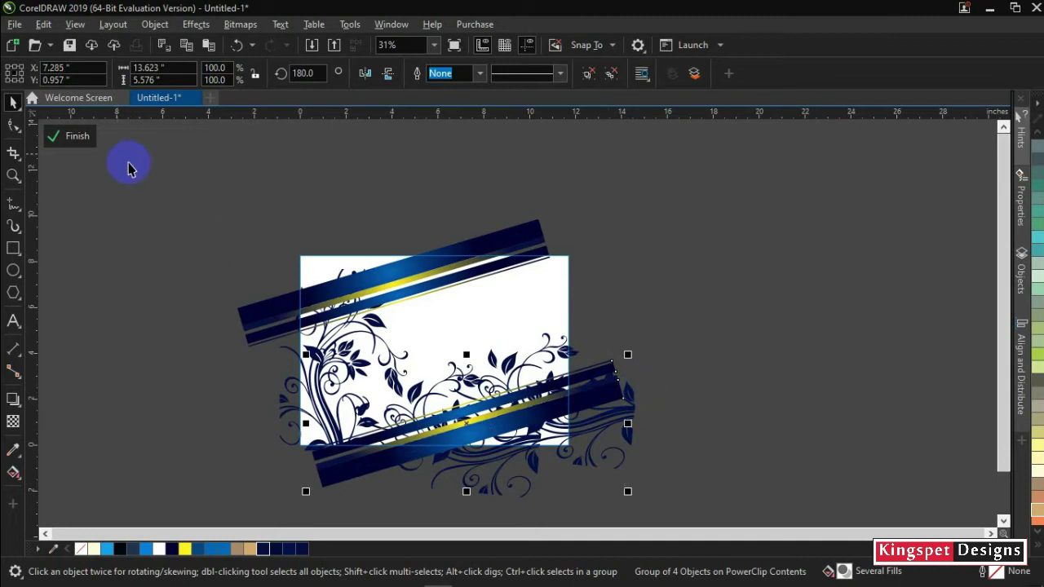
left_click(87, 144)
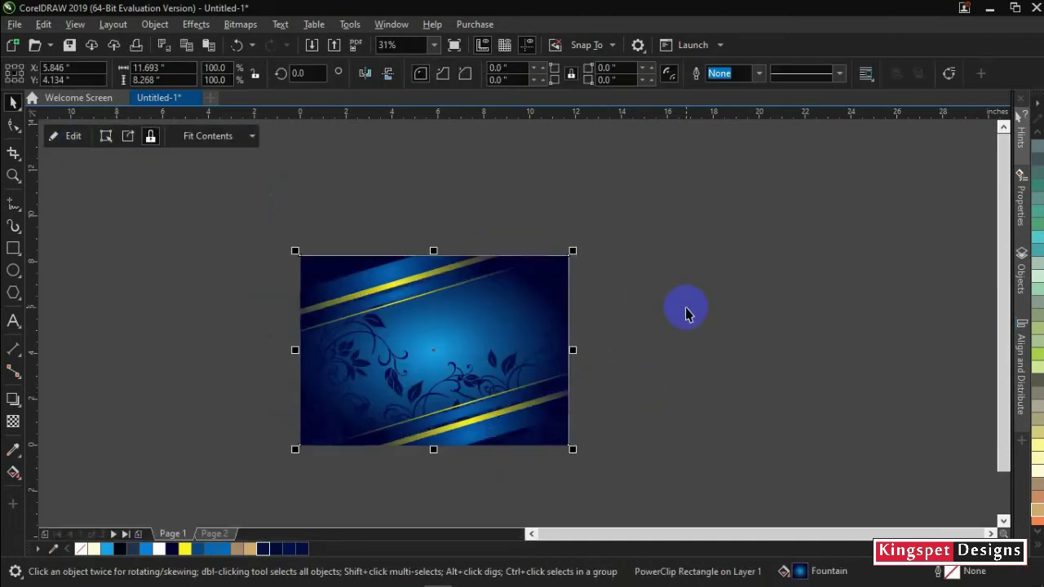
- Reopen the PowerClip contents and enlarge the upper stripe group about its center to about 108%, roughly 14.7 by 6.0 inches
left_click(71, 137)
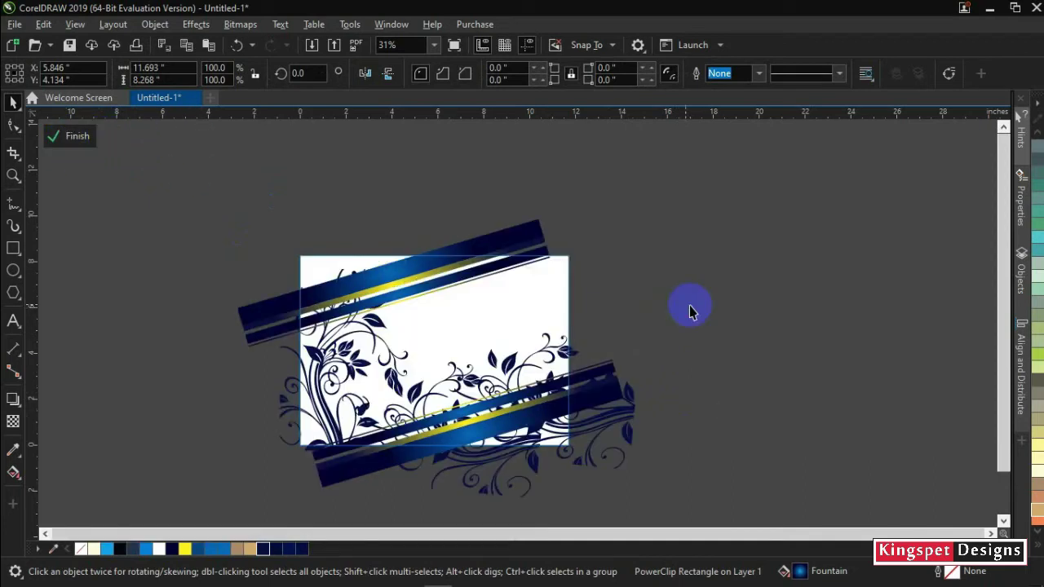
left_click(494, 238)
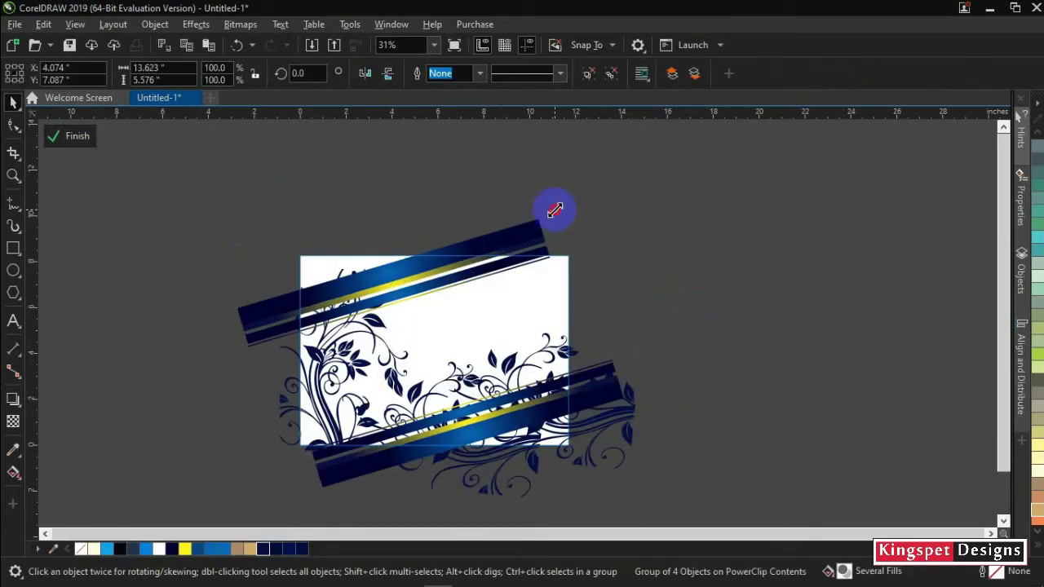
left_click_drag(554, 210, 566, 205)
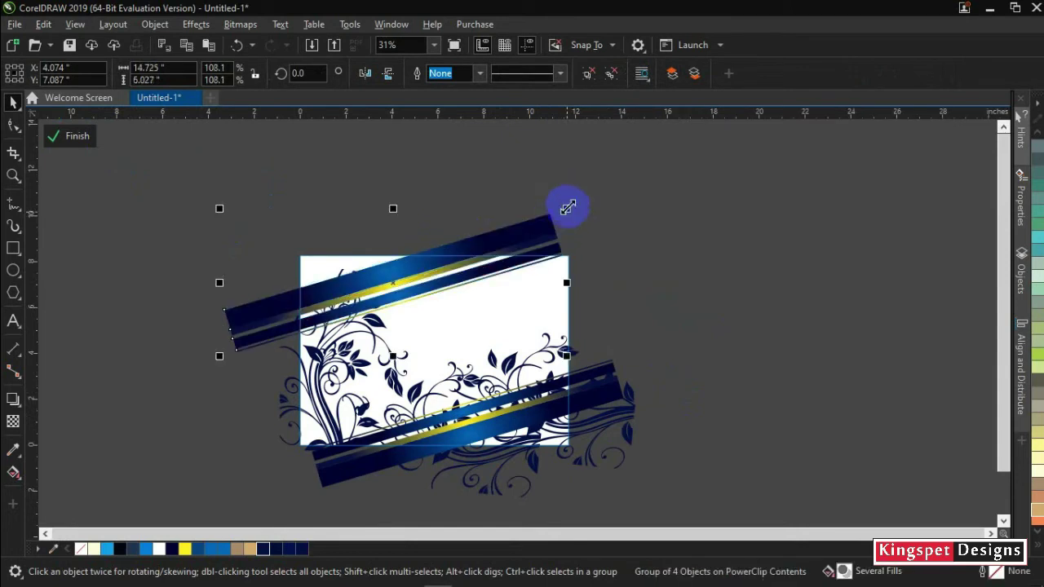
- Enlarge the lower stripe group about its center, scale the upper group to about 120%, roughly 16.3 by 6.7 inches, and finish editing the PowerClip
left_click(611, 394)
left_click_drag(626, 354, 667, 340)
left_click(542, 230)
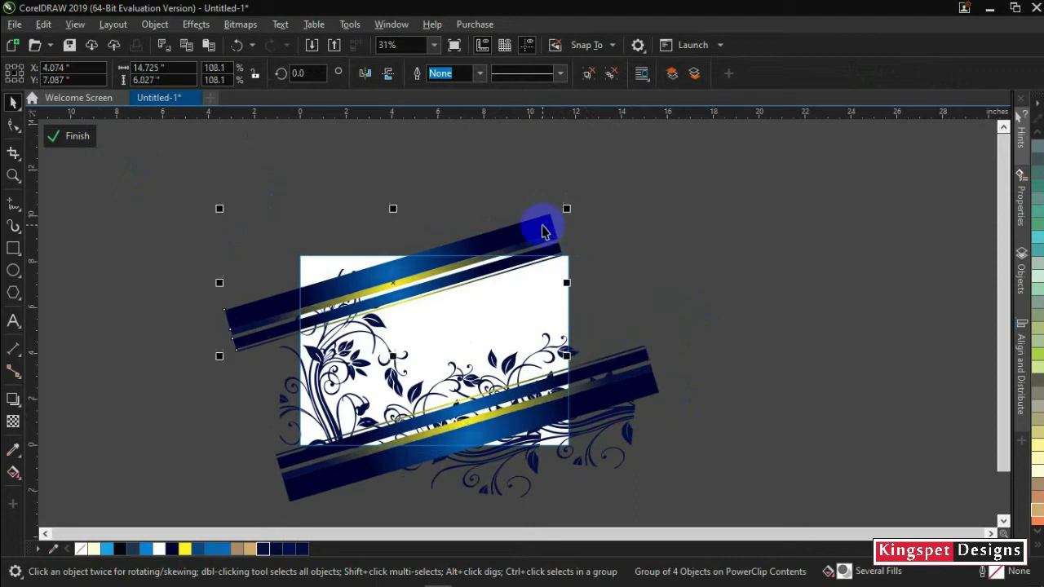
left_click_drag(565, 210, 593, 196)
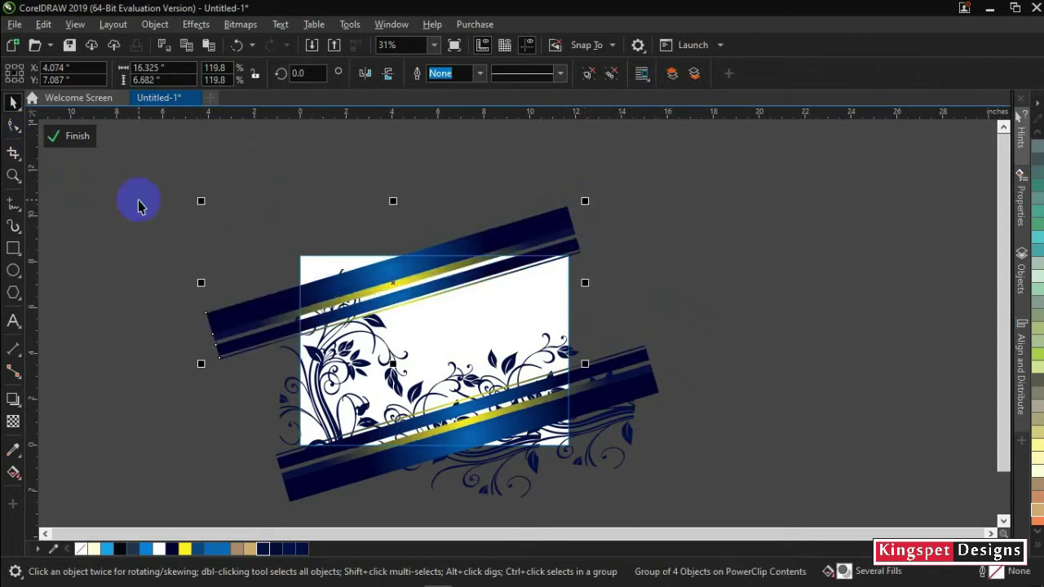
left_click(80, 136)
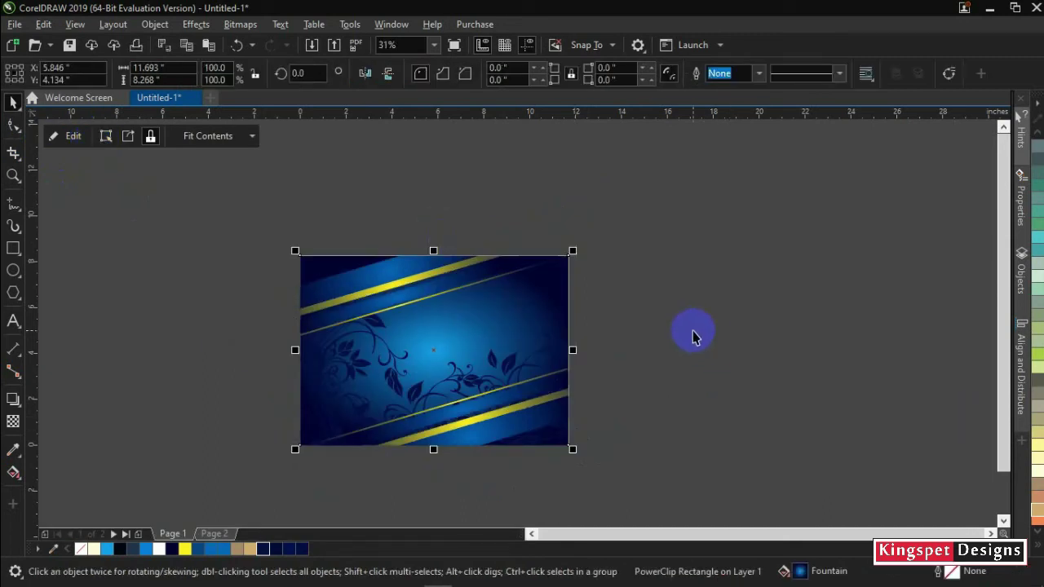
left_click(650, 363)
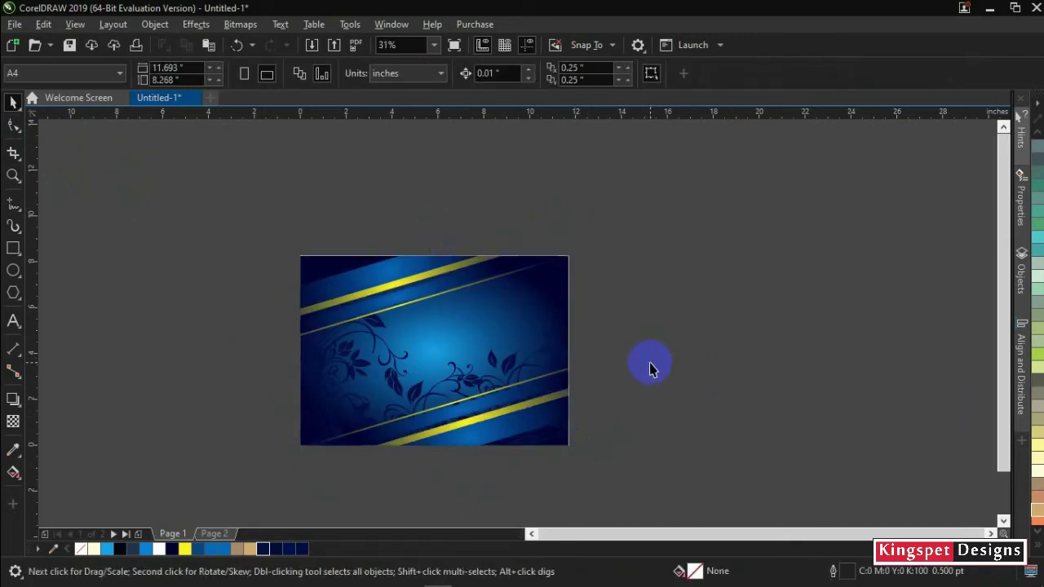
key("shift+F4")
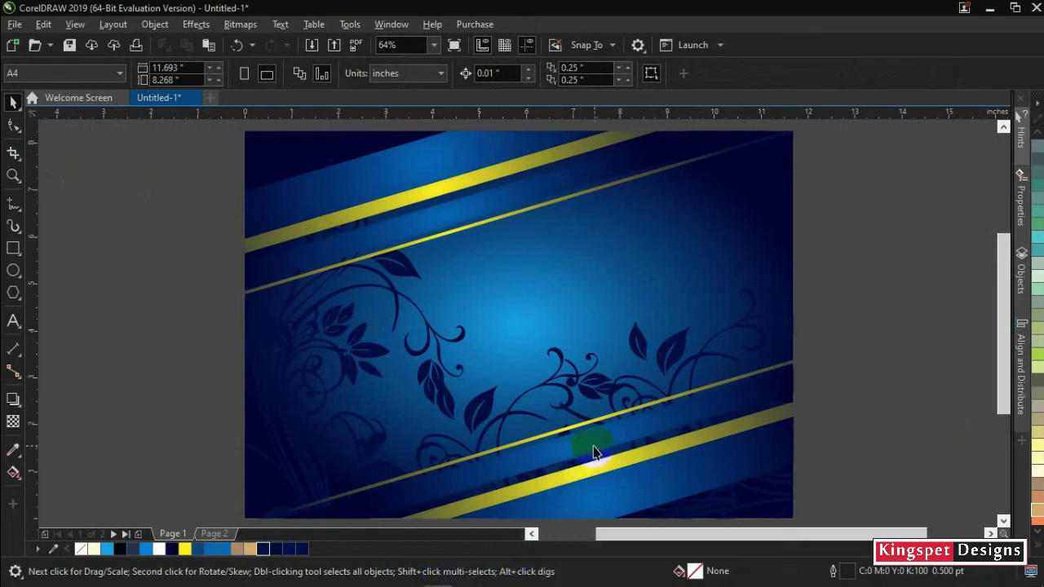
- Reopen the PowerClip contents and apply a Small Glow preset drop shadow to the upper stripe group
left_click(619, 441)
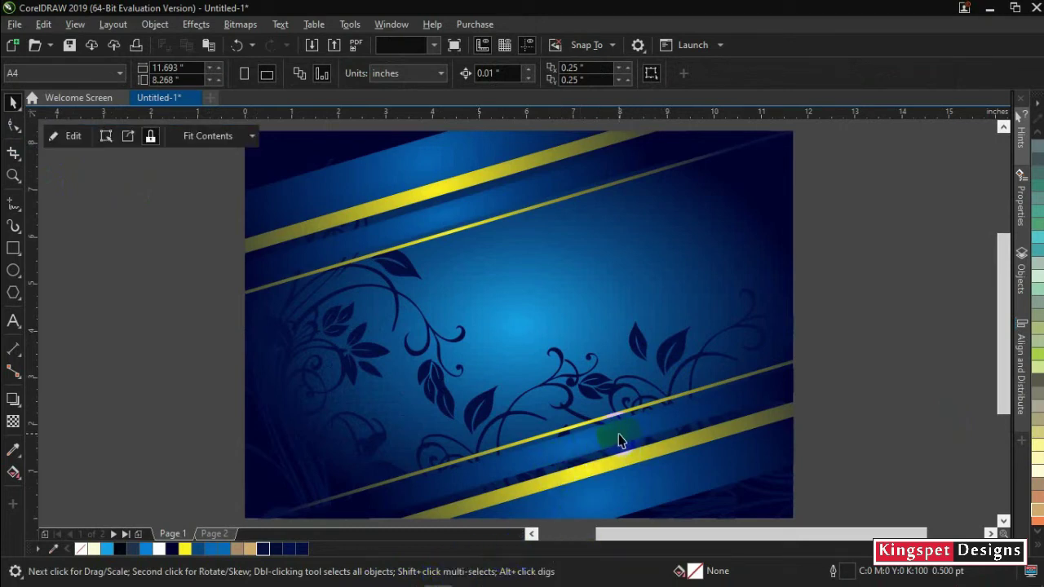
left_click(73, 137)
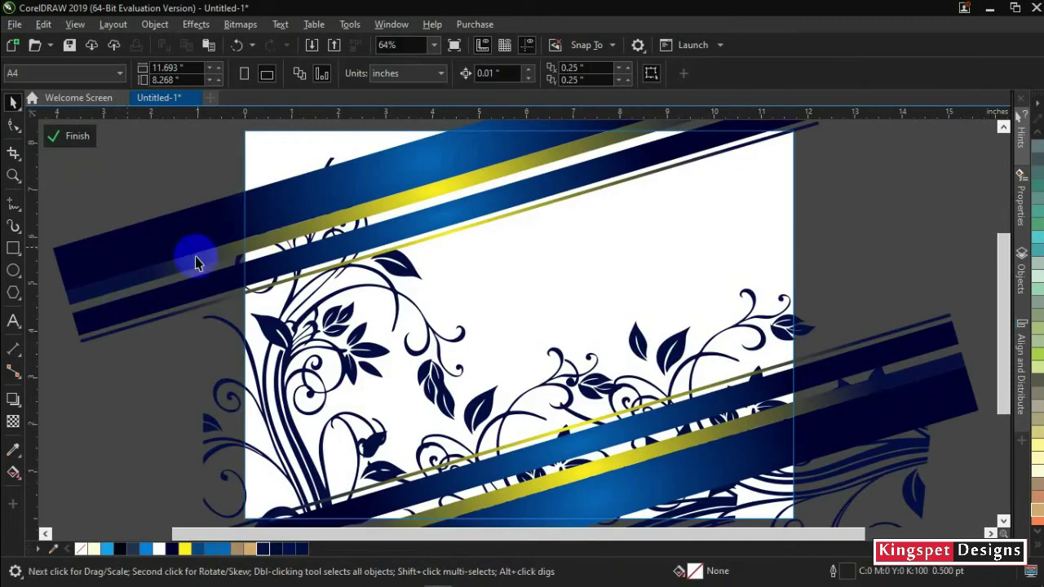
left_click(198, 240)
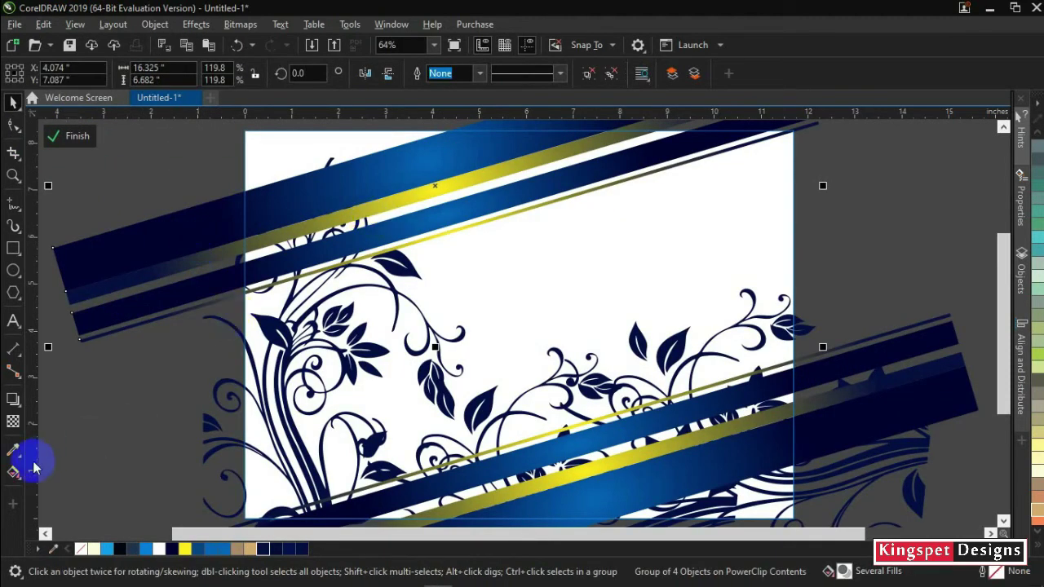
left_click(12, 399)
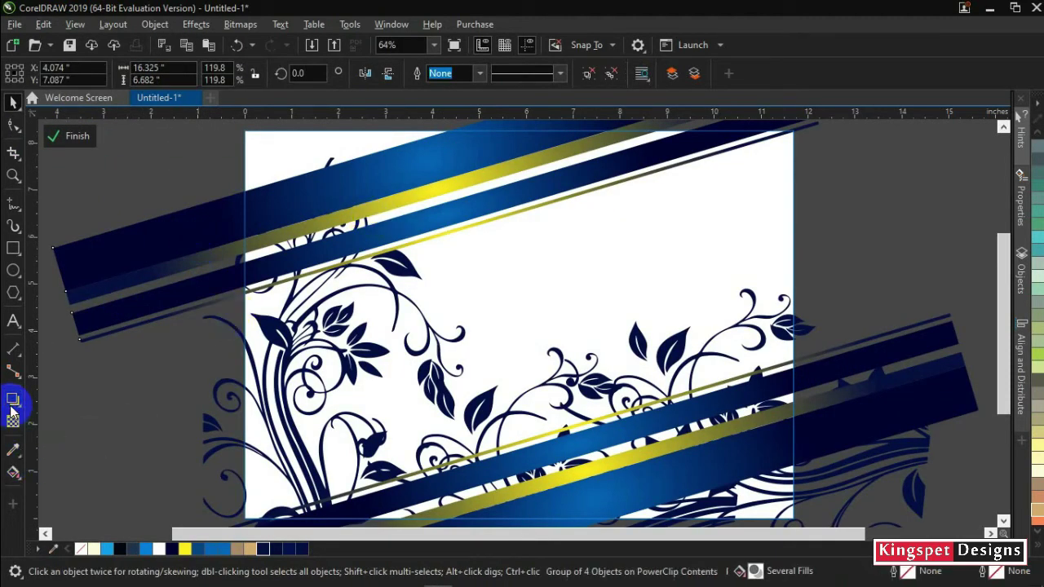
left_click(71, 74)
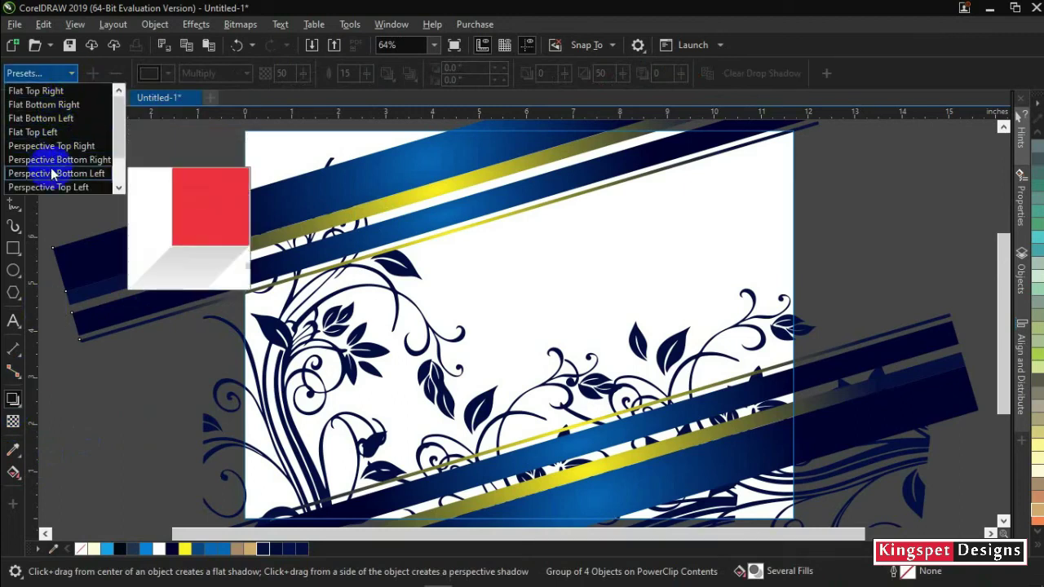
left_click_drag(121, 144, 119, 180)
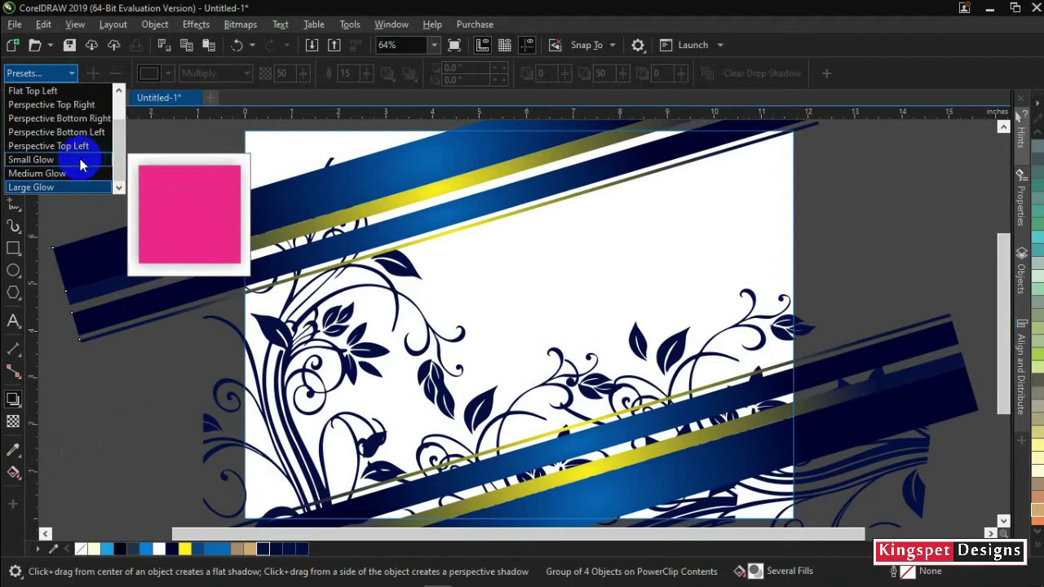
left_click(79, 159)
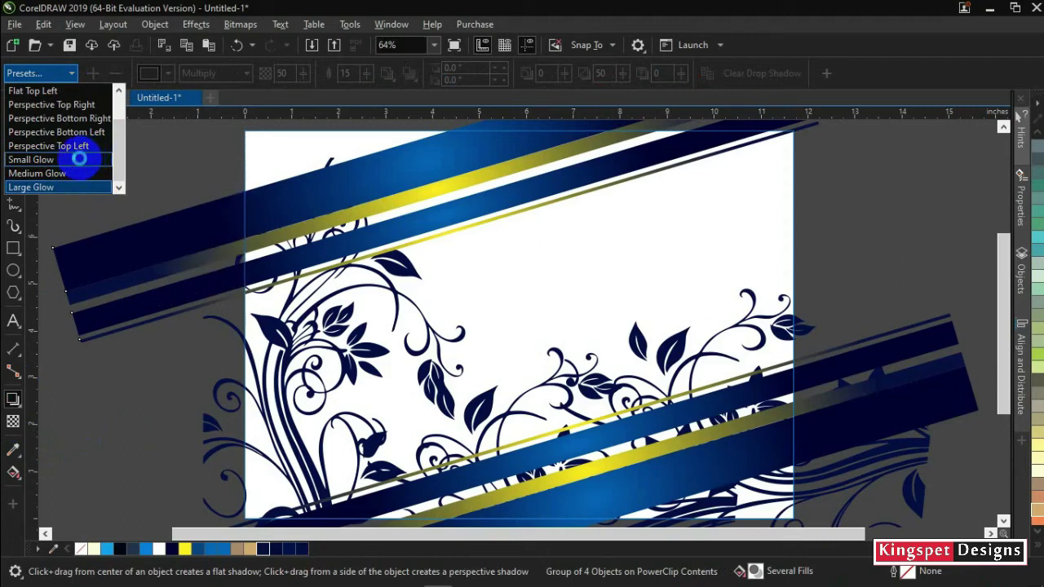
left_click(80, 159)
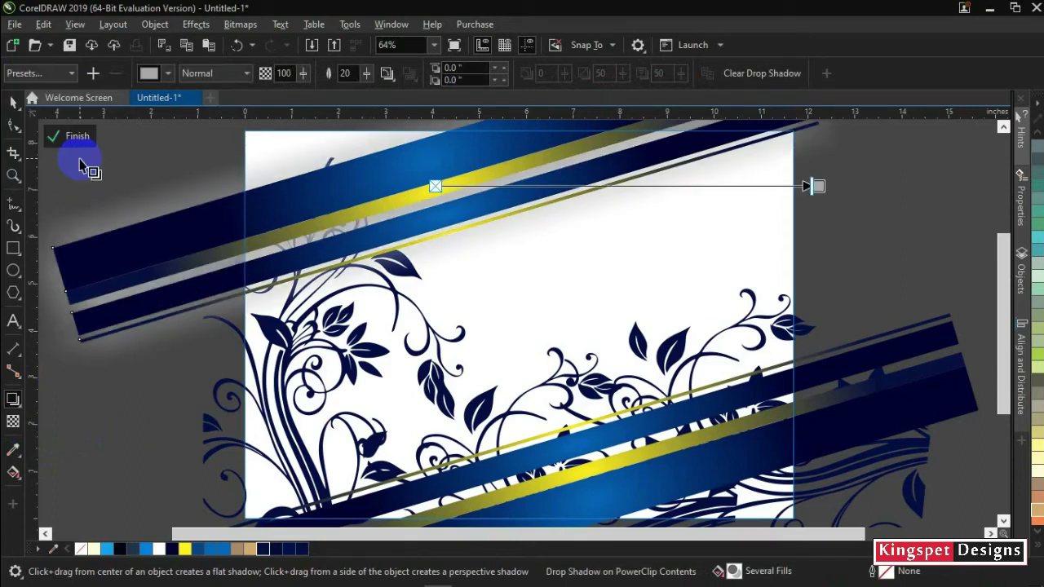
- Set the upper stripe group's shadow opacity to about 94 and its color to black, C75 M68 Y65 K90
left_click_drag(815, 186, 789, 187)
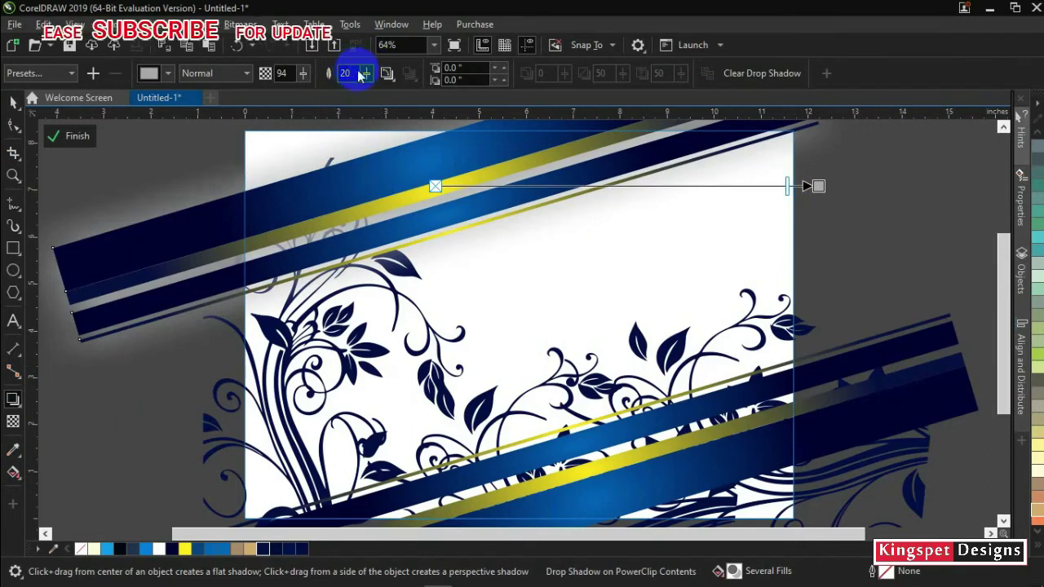
left_click(170, 74)
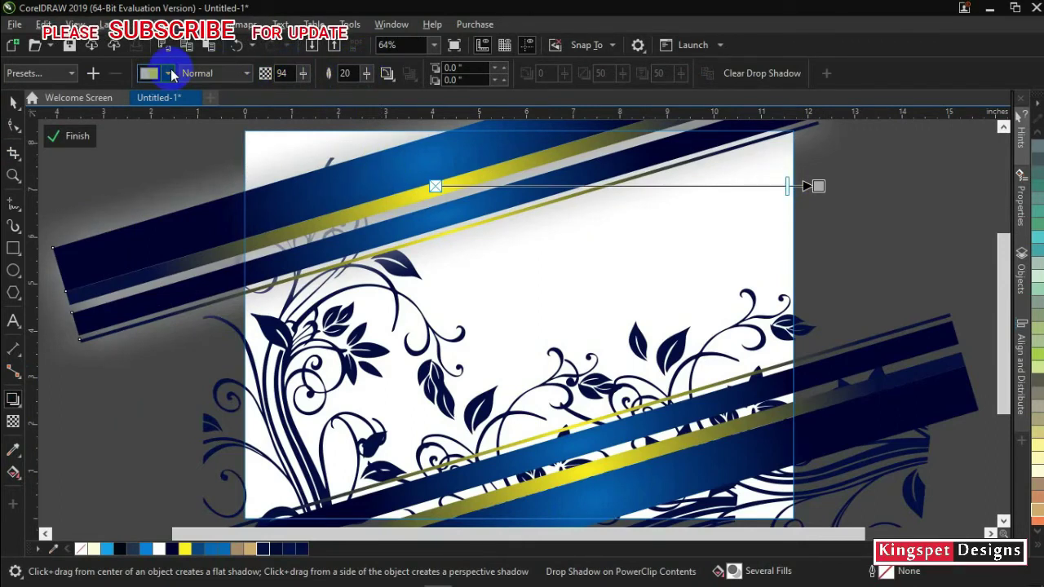
left_click(170, 74)
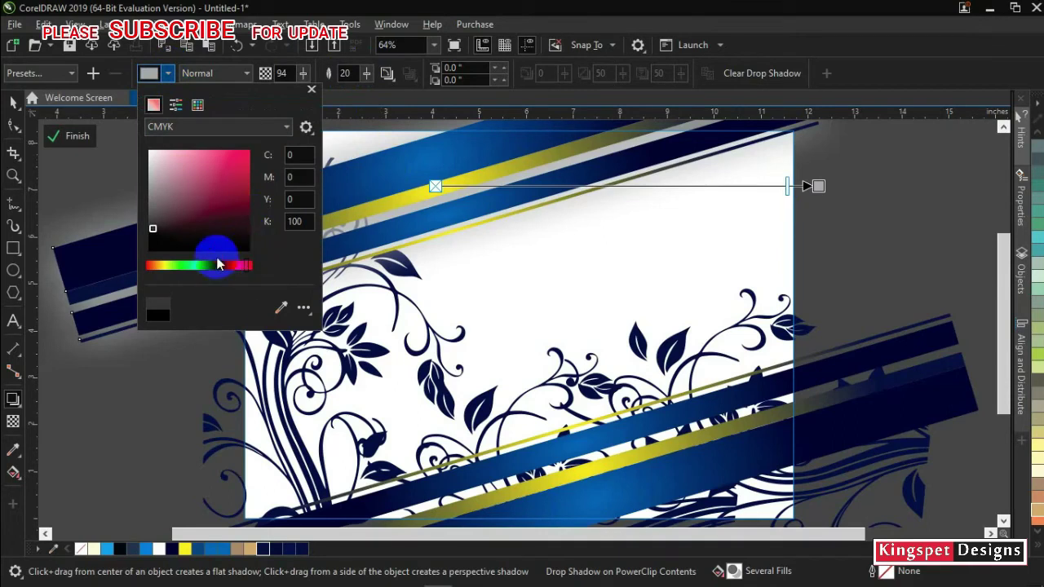
mouse_move(216, 263)
left_mouse_down()
mouse_move(157, 237)
mouse_move(140, 266)
left_mouse_up()
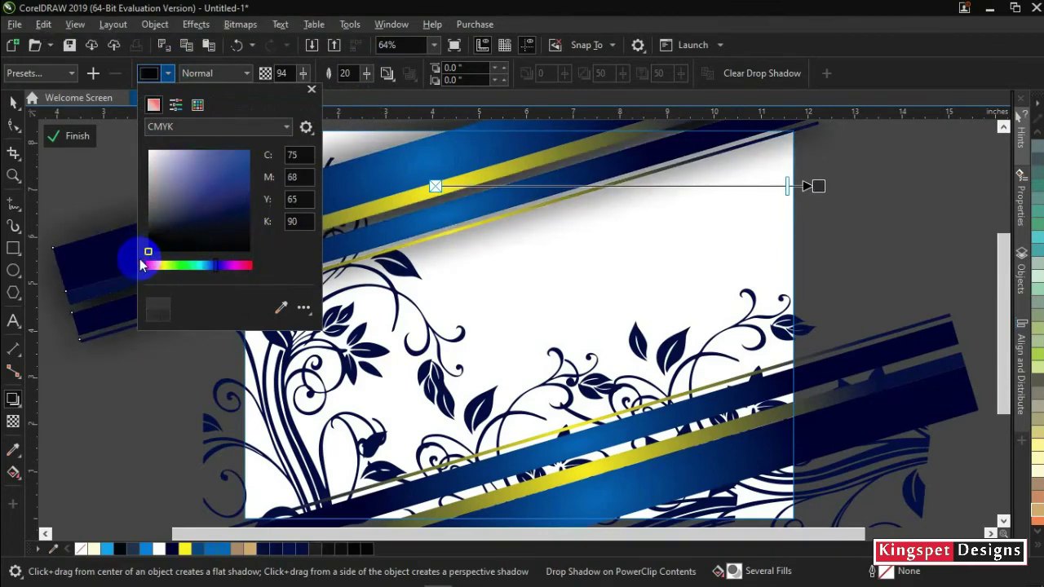
left_click(351, 106)
- Set the upper shadow's feathering direction to Outside, its feathering to 8 and its opacity to 75
left_click(388, 73)
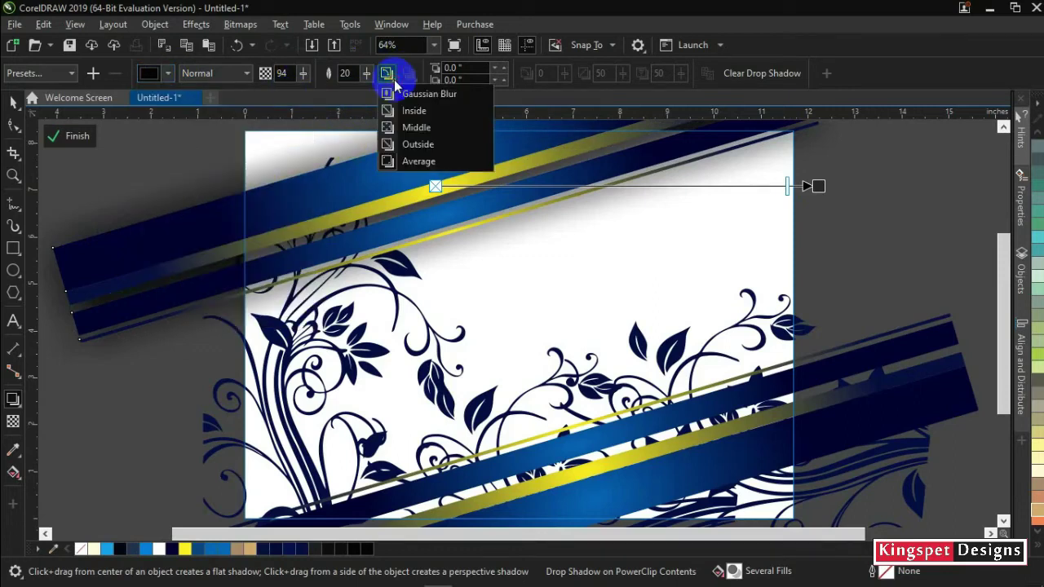
left_click(408, 144)
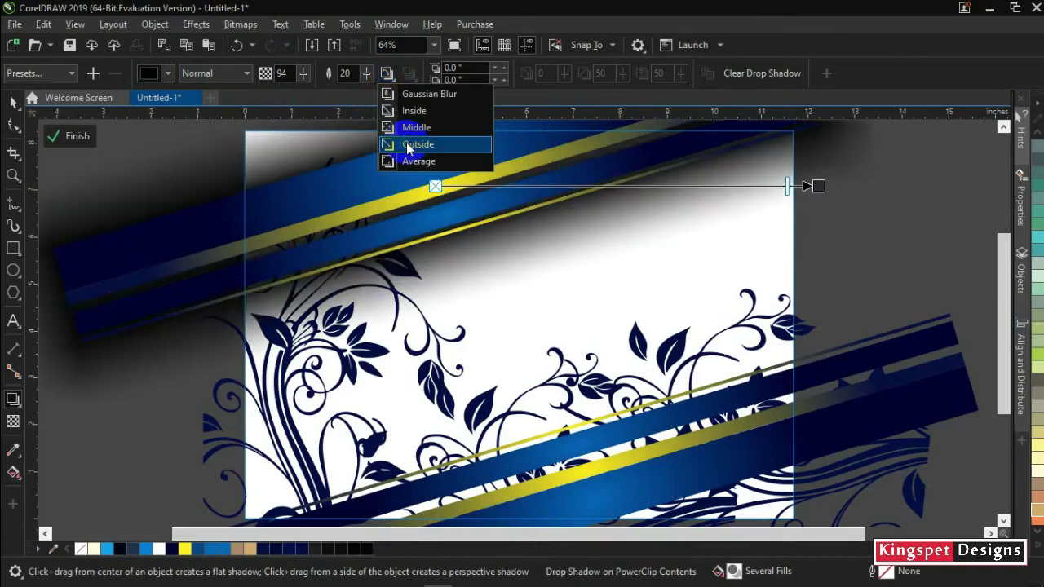
left_click(367, 76)
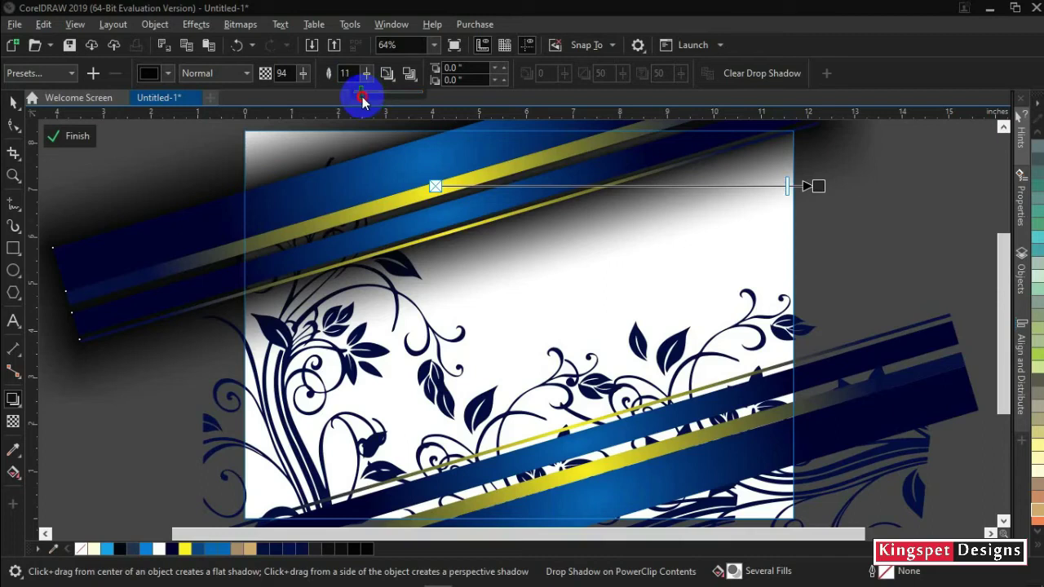
left_click_drag(362, 97, 360, 97)
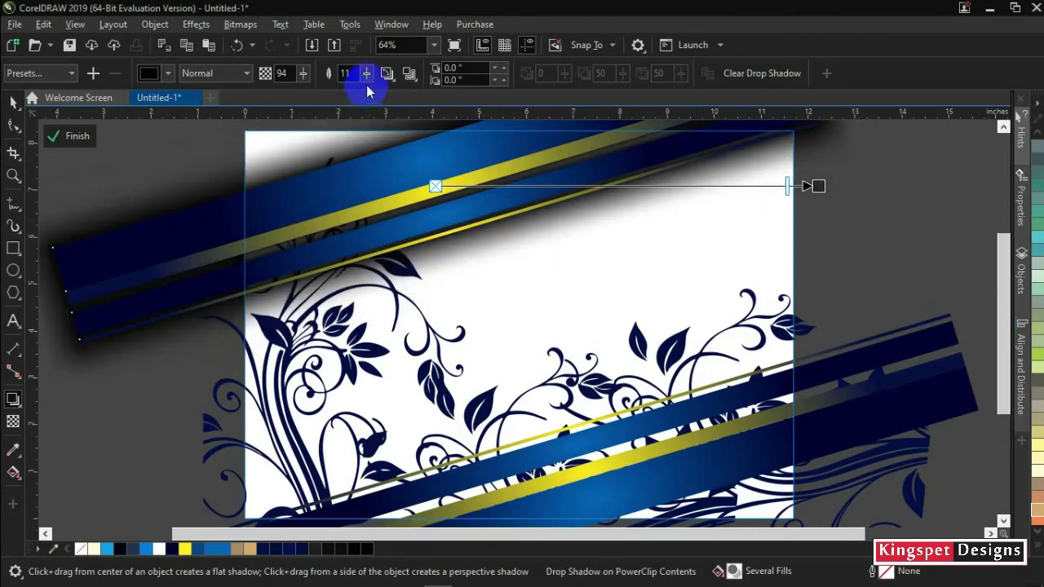
double_click(346, 74)
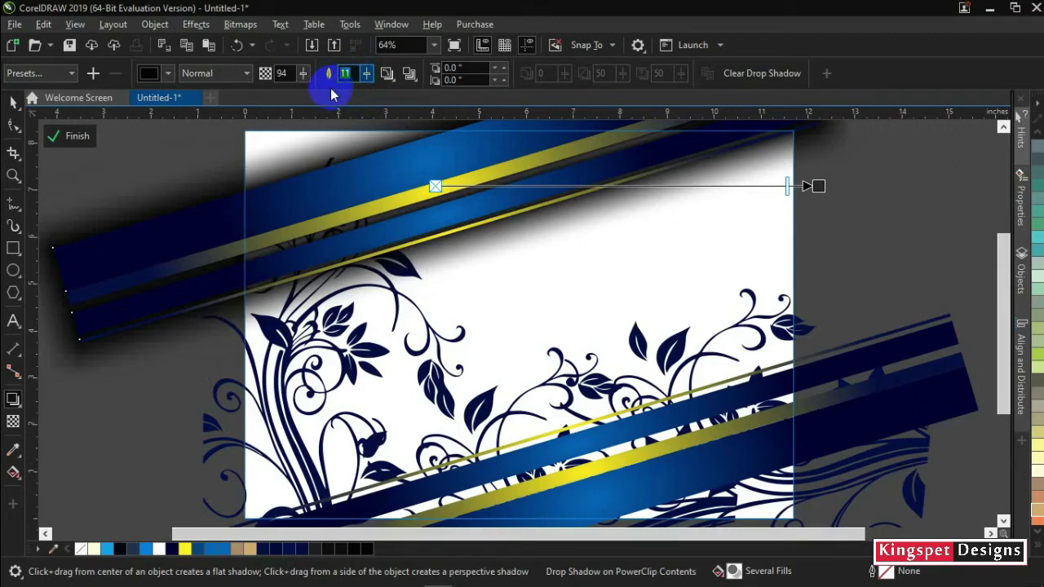
type("8")
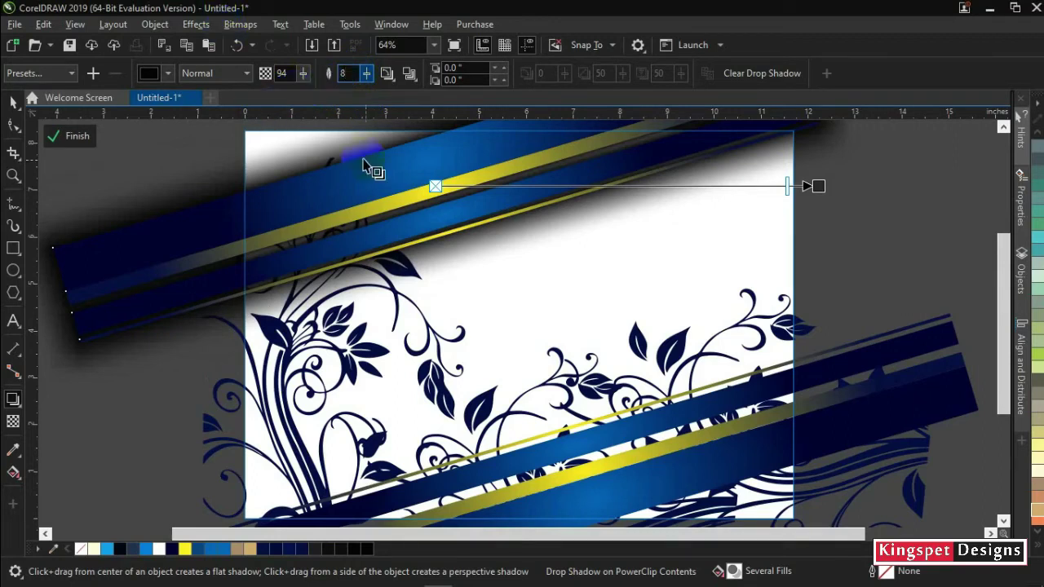
key("Return")
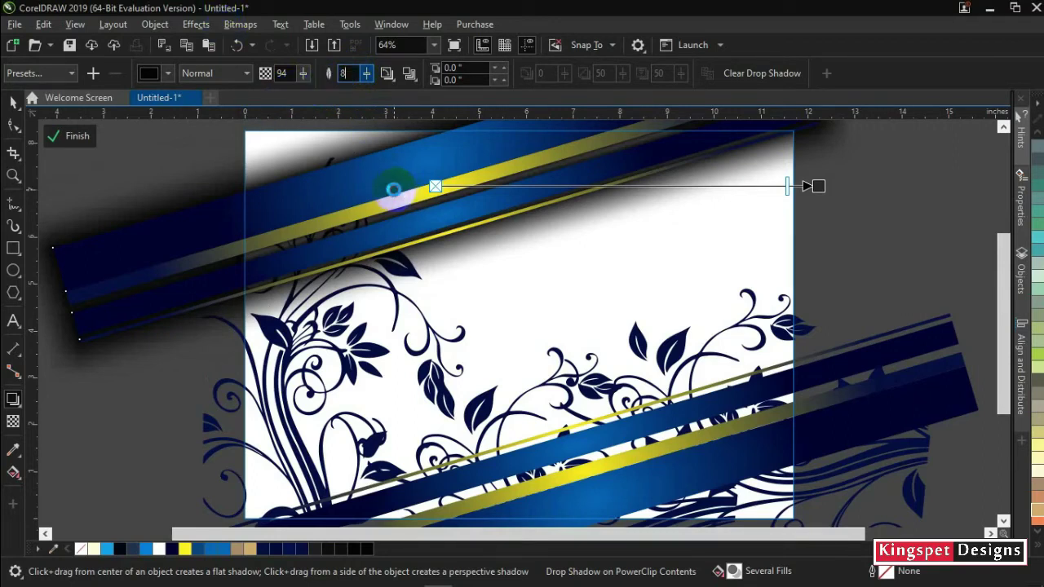
left_click(306, 77)
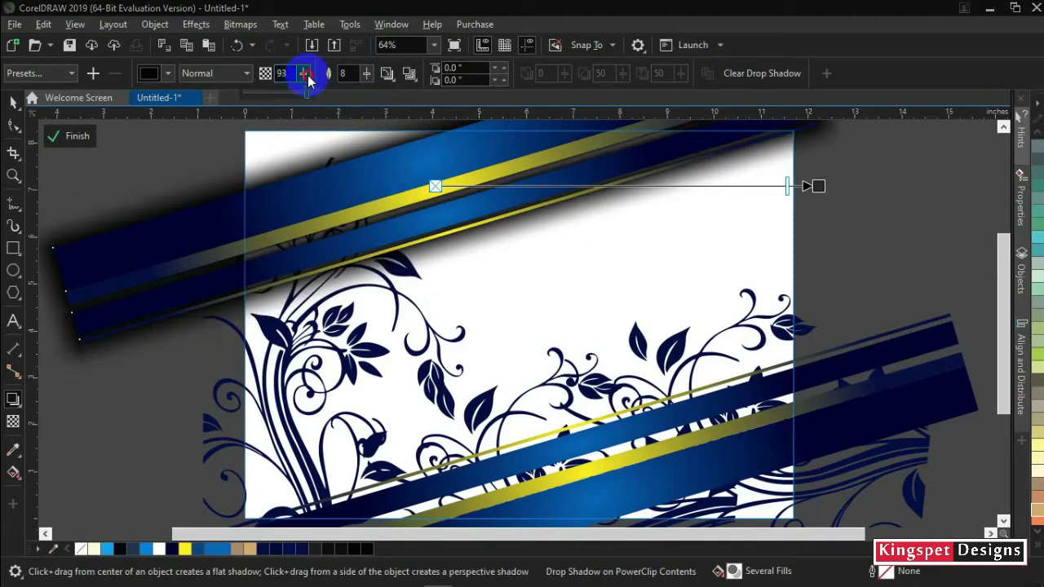
left_click_drag(307, 78, 295, 97)
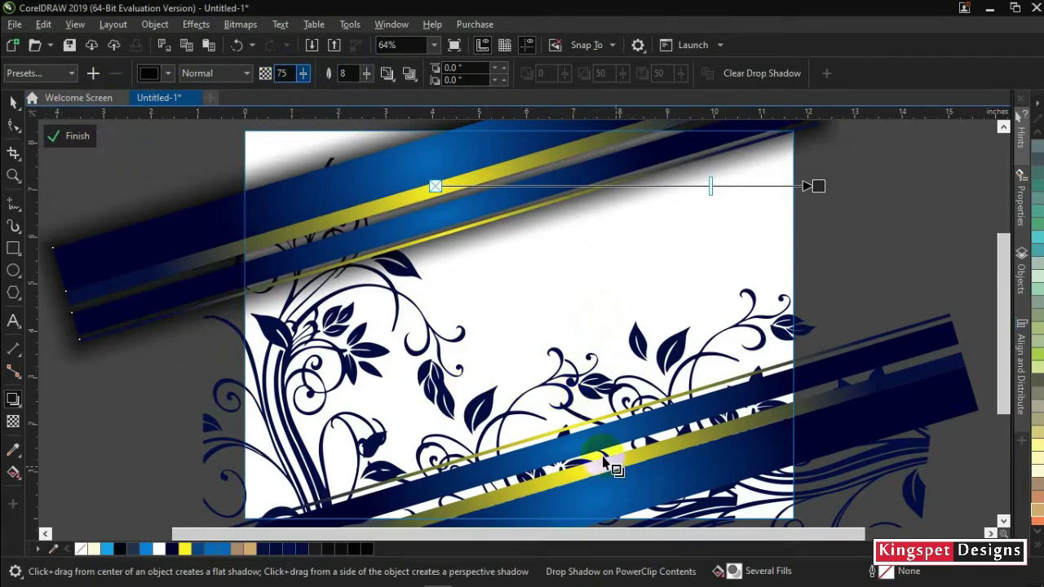
- Apply a Small Glow preset drop shadow to the lower stripe group and color it black, C75 M68 Y65 K90
left_click(626, 486)
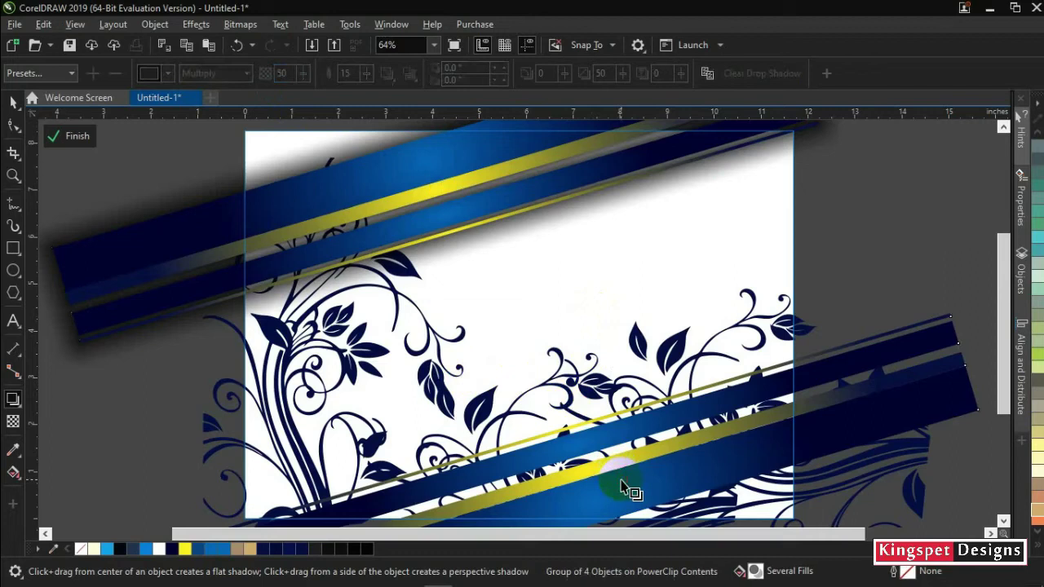
left_click(57, 73)
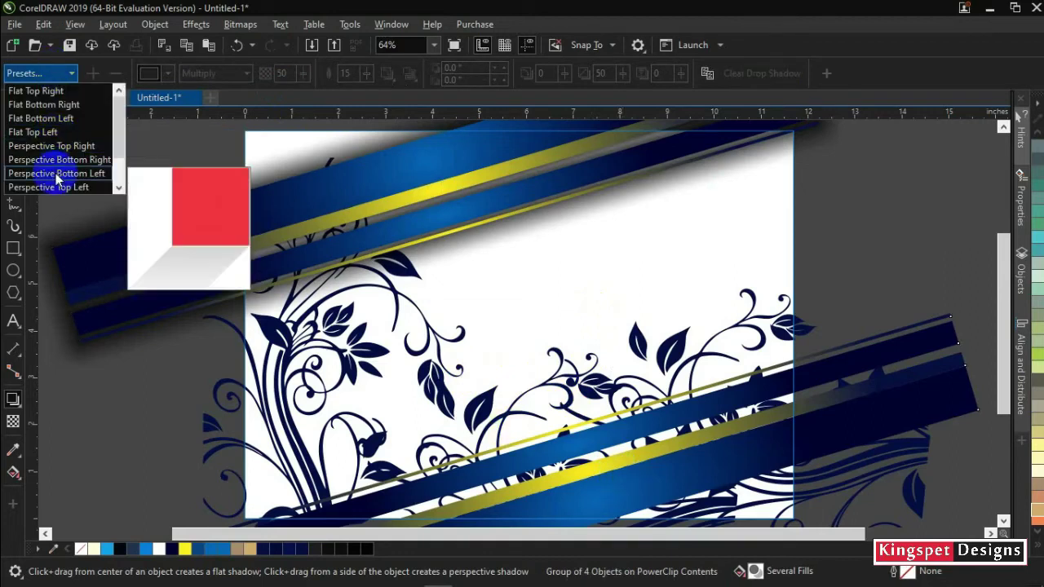
scroll(114, 174, "down", 1)
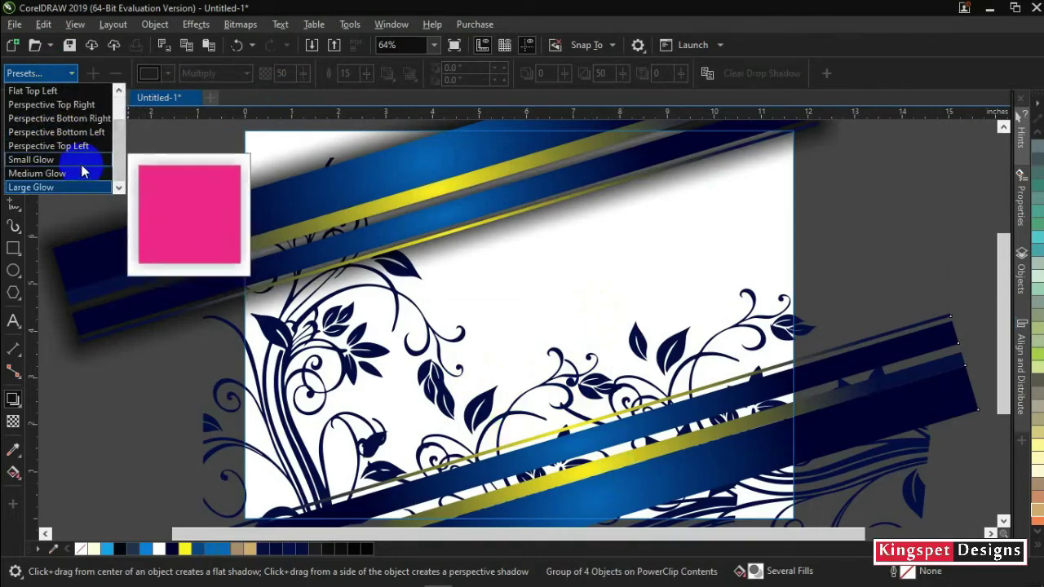
left_click(82, 162)
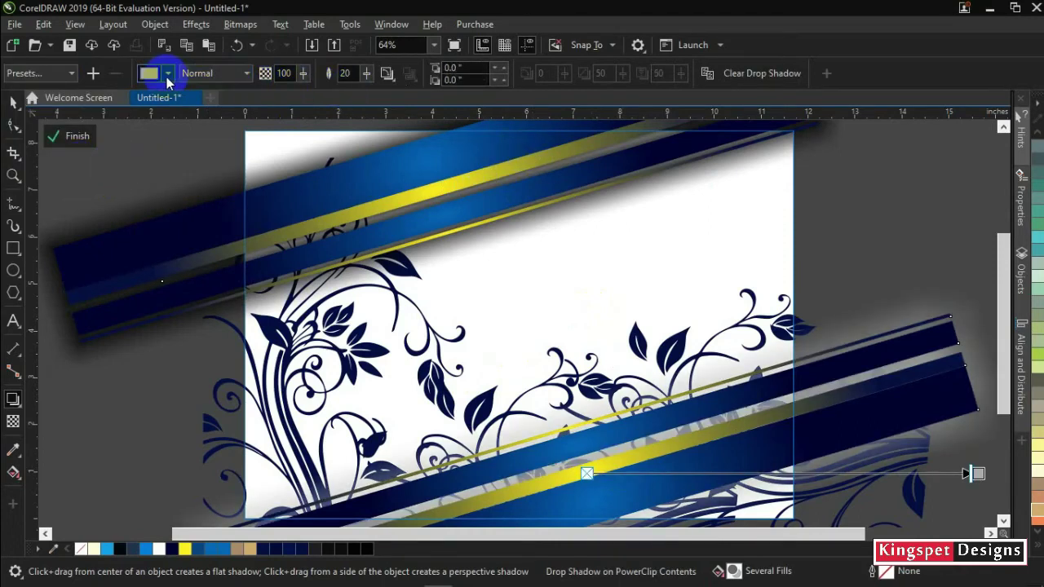
left_click(167, 73)
left_click_drag(186, 158, 149, 259)
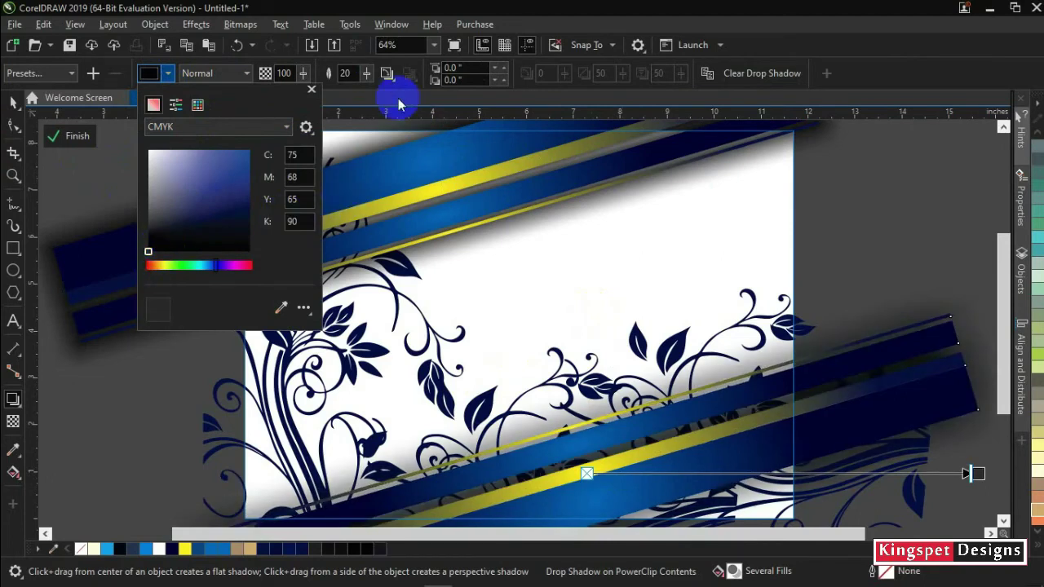
- Set the lower shadow's feathering direction to Outside, its feathering to 8 and its opacity to 75
left_click(388, 75)
left_click(388, 75)
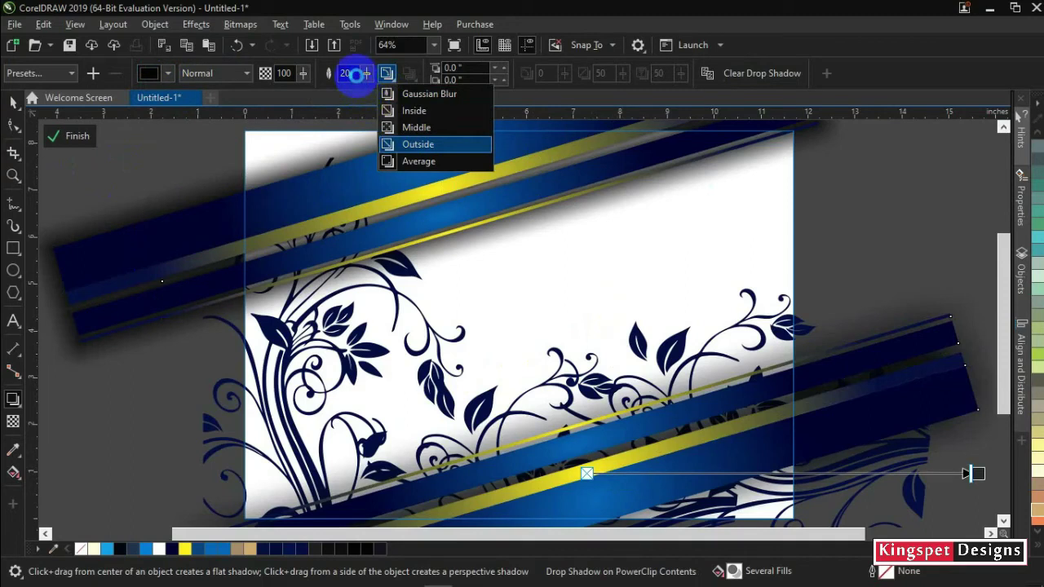
left_click(360, 75)
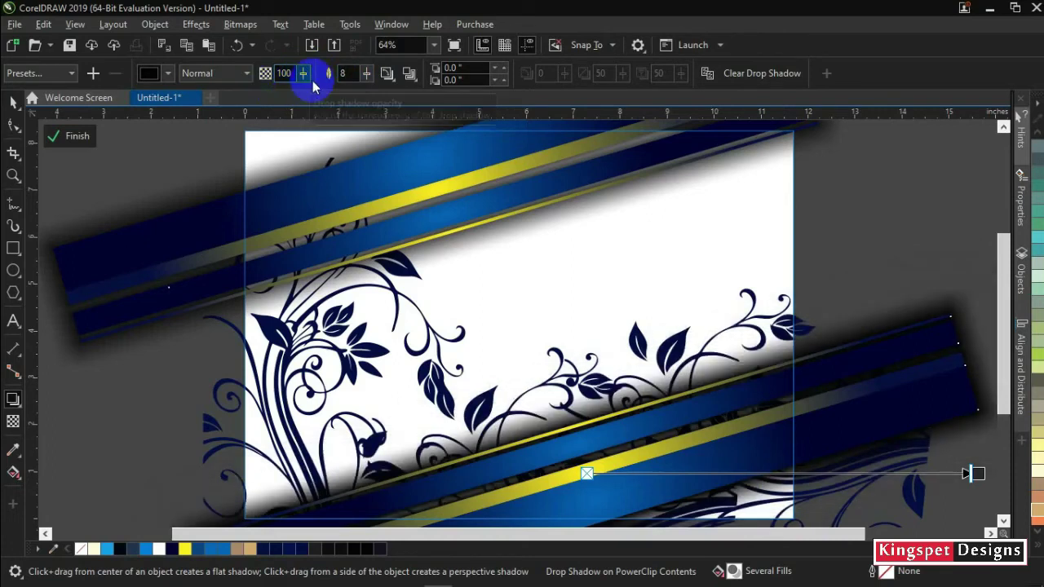
double_click(295, 74)
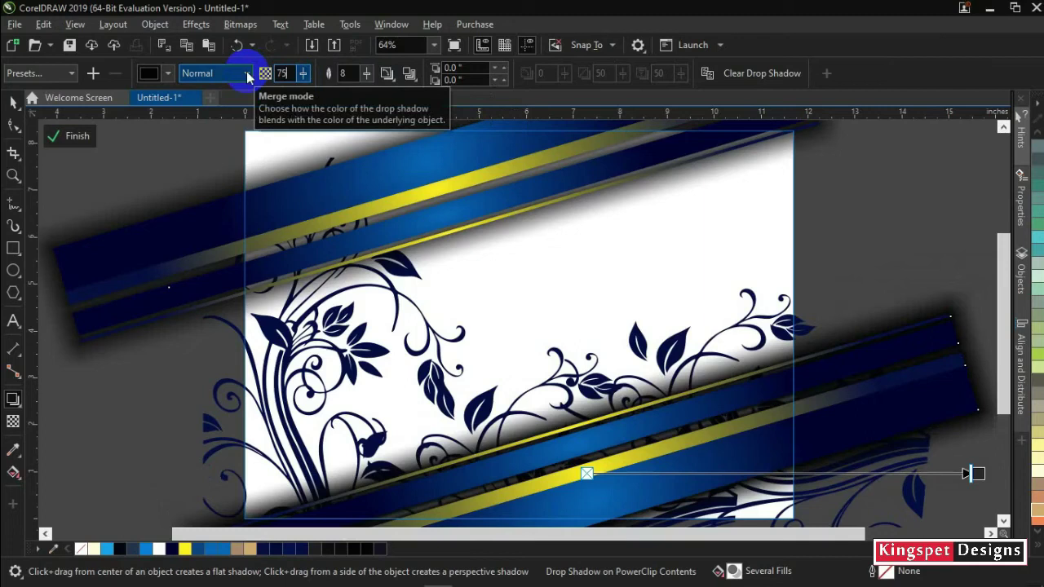
left_click(836, 275)
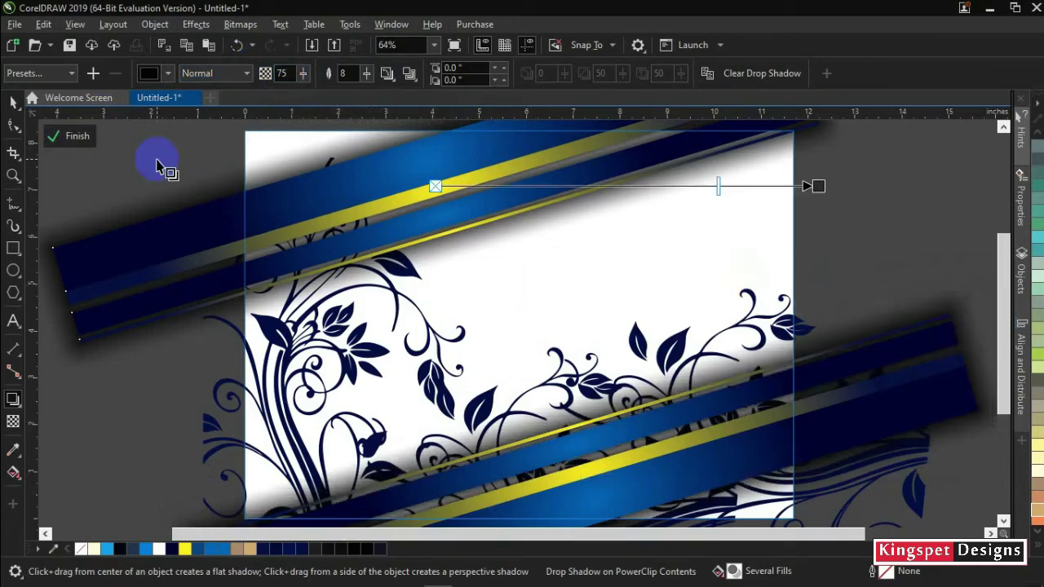
- Finish editing the PowerClip contents and check the whole background at page and selection size
left_click(92, 138)
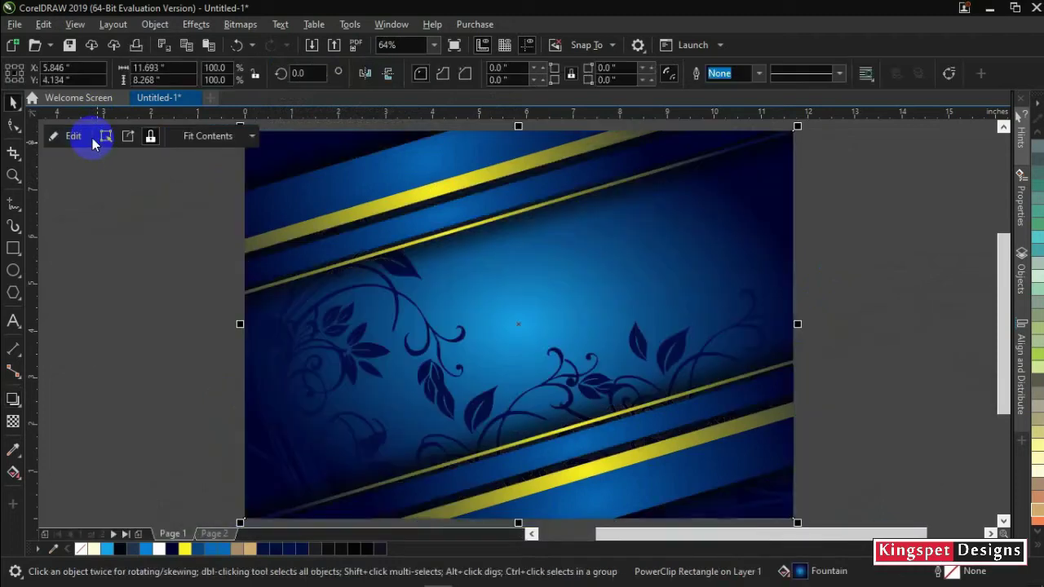
scroll(614, 257, "down", 2)
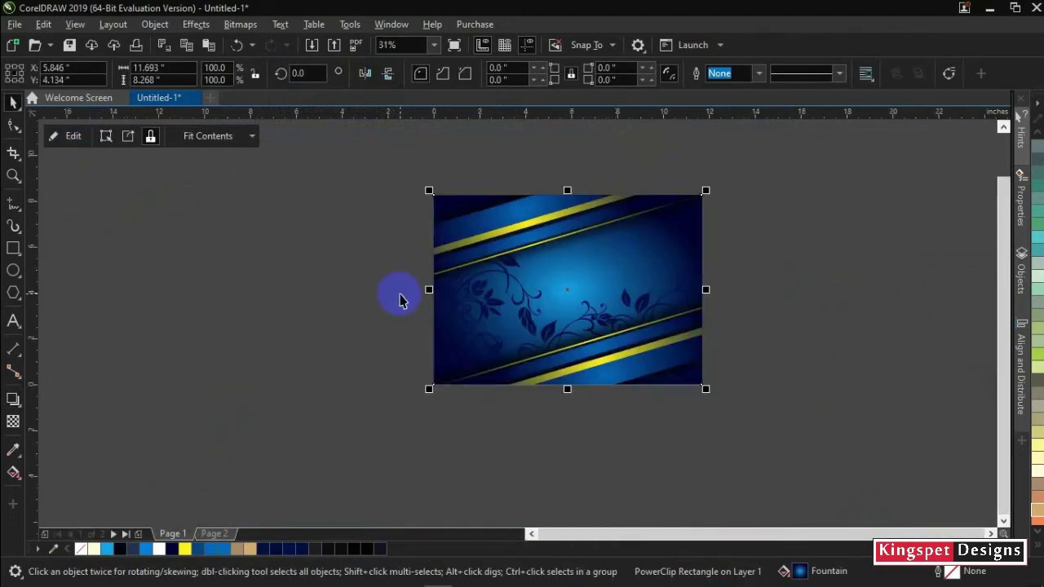
left_click(73, 234)
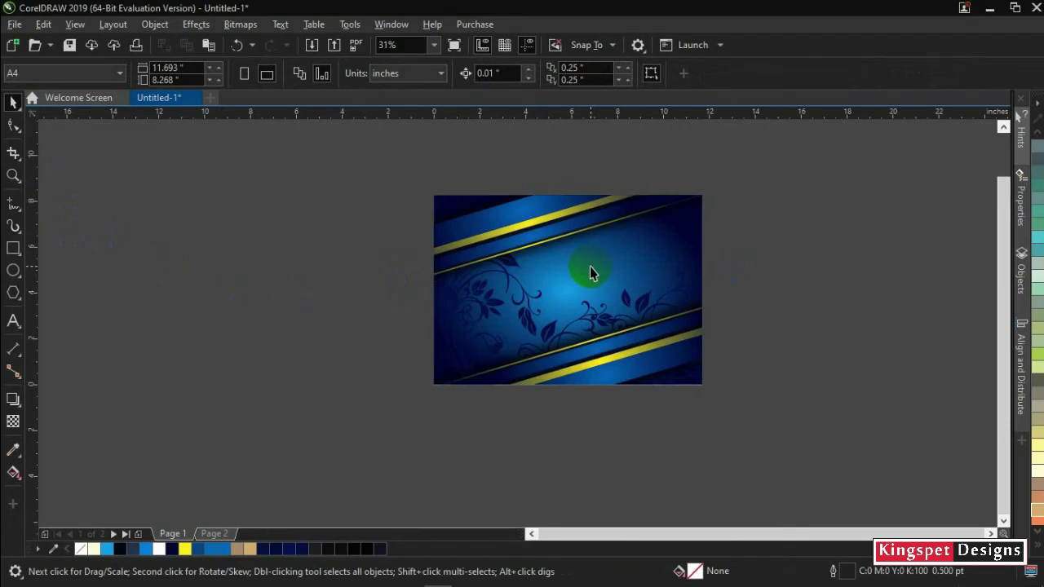
left_click(522, 379)
key("shift+F2")
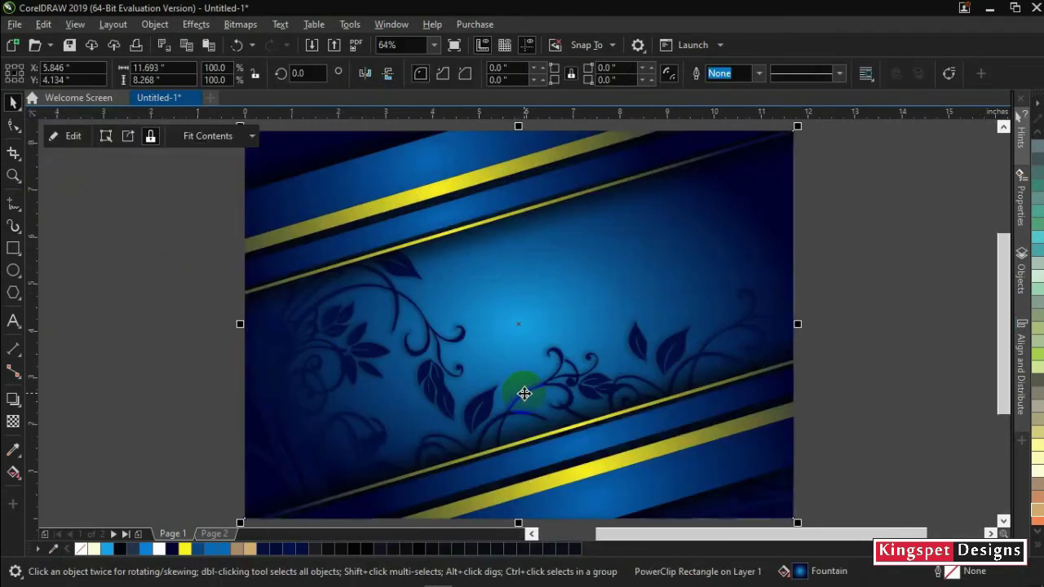
left_click(63, 179)
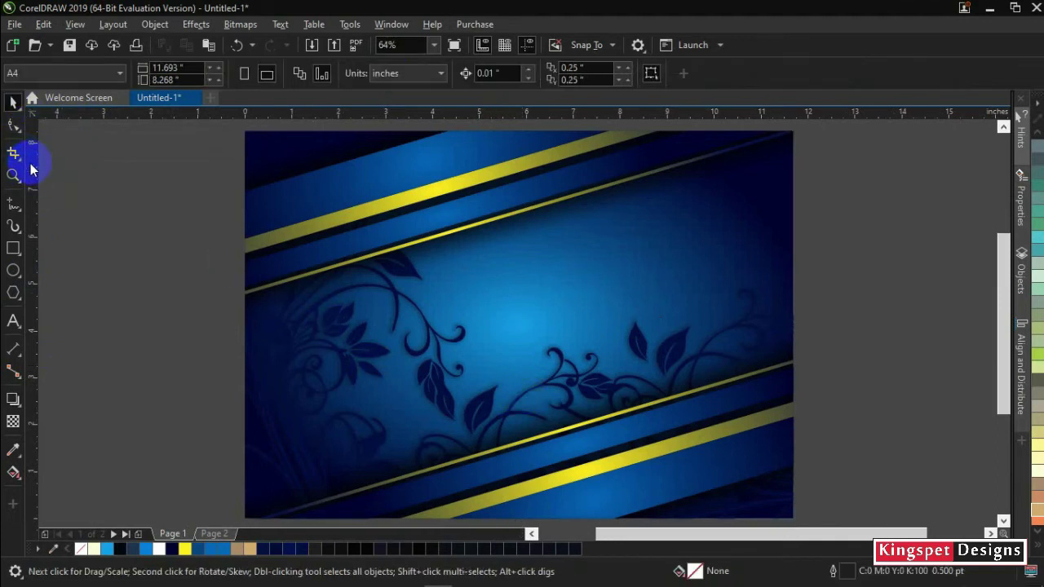
- Add the two-line artistic text KINGSPET DESIGNS beside the page and center-align its lines
left_click(14, 324)
left_click(80, 275)
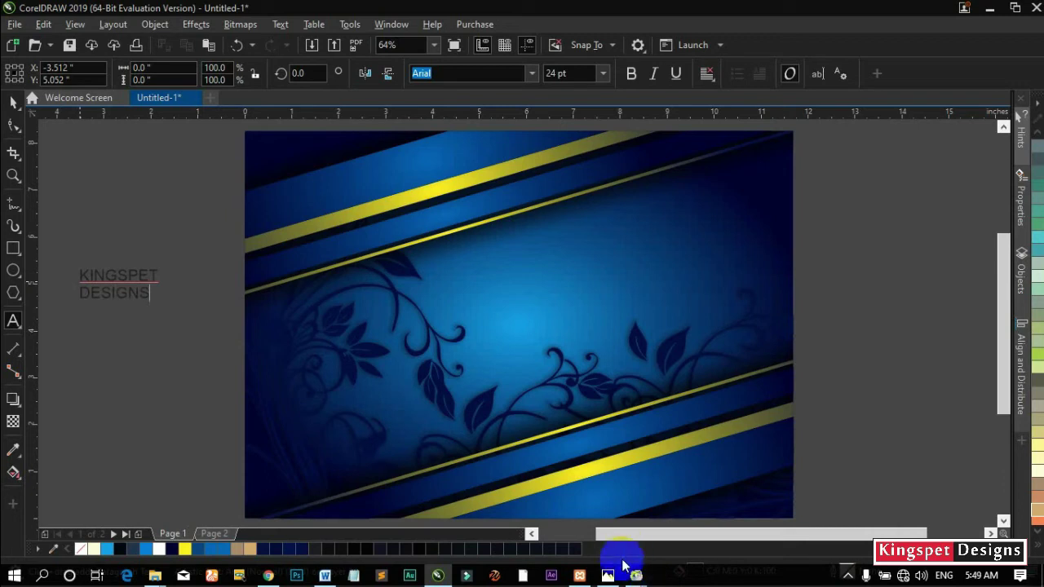
left_click(102, 298)
left_click_drag(102, 298, 160, 298)
key("ctrl+e")
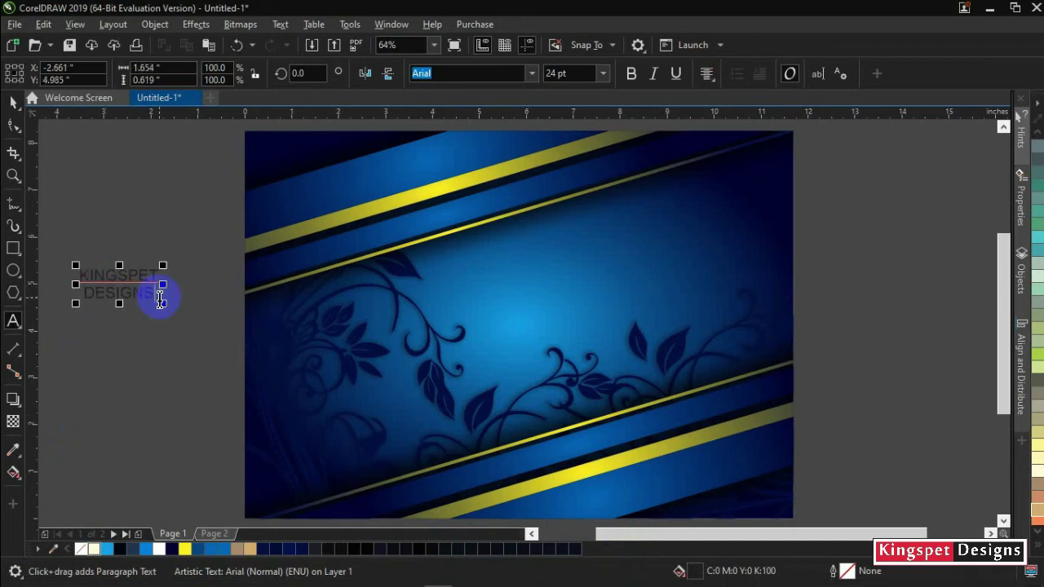
- Place the text in the page's upper-right area at about 31.65 pt and set its font to Geometr415 Blk BT
left_click(14, 101)
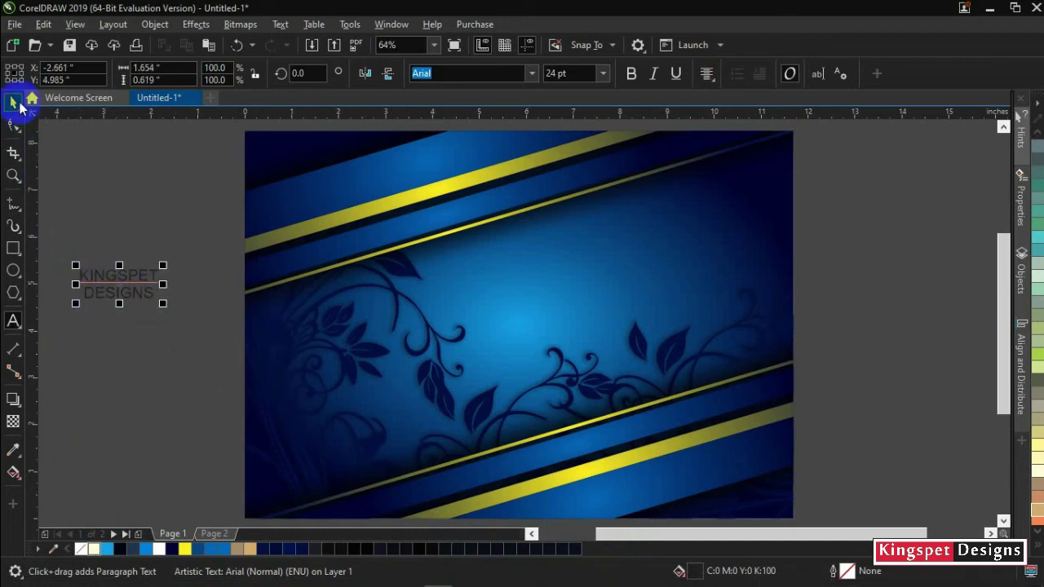
left_click_drag(149, 275, 759, 204)
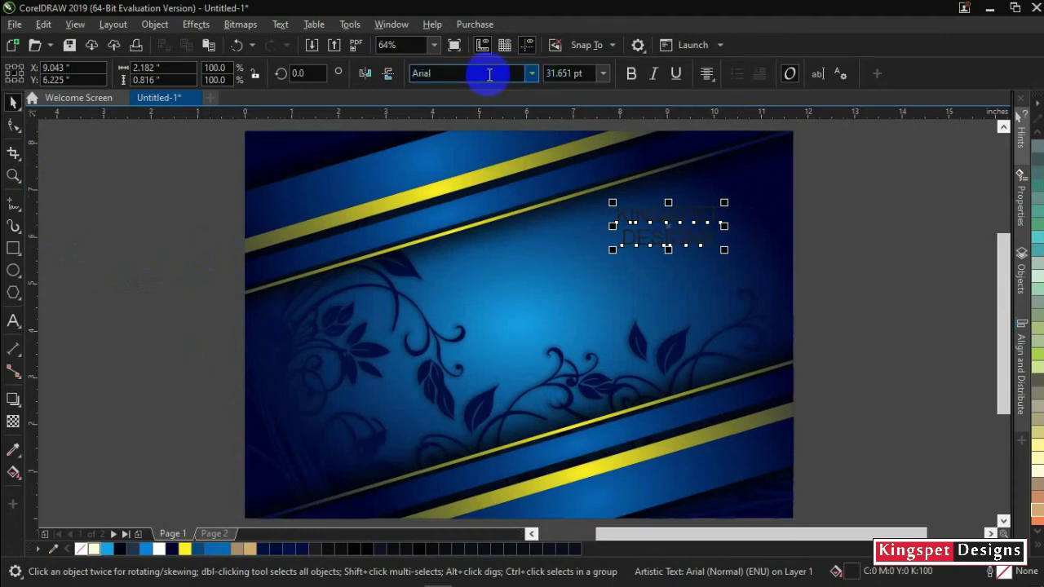
left_click_drag(489, 74, 393, 78)
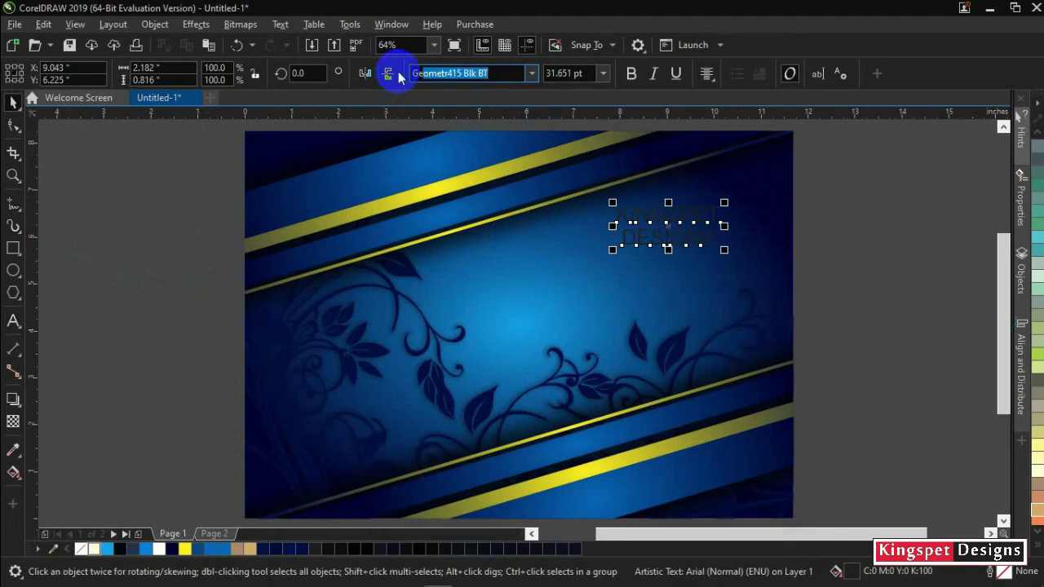
key("Return")
left_click(858, 272)
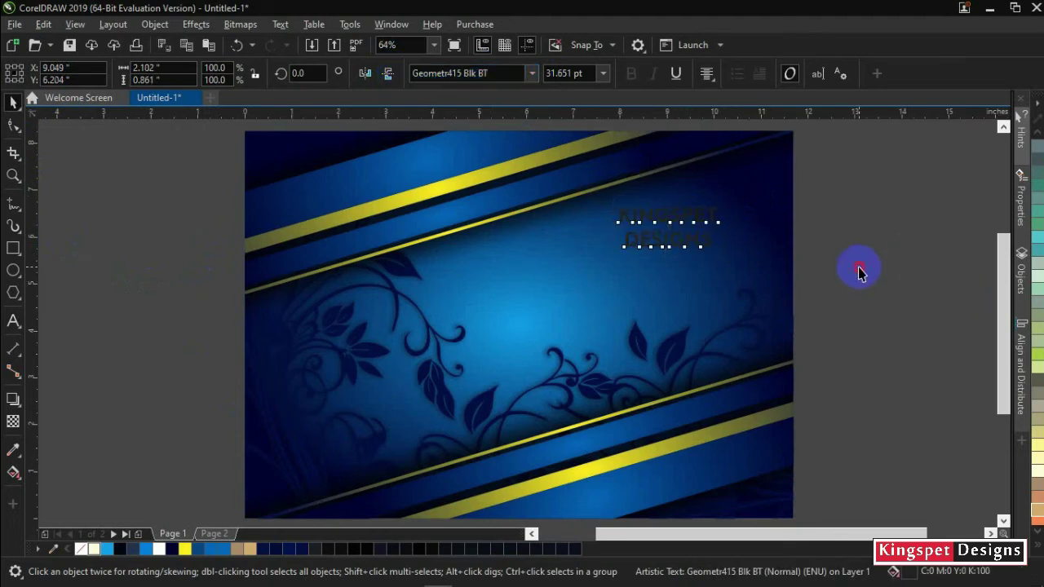
- Fill the KINGSPET DESIGNS text with yellow
left_click(674, 247)
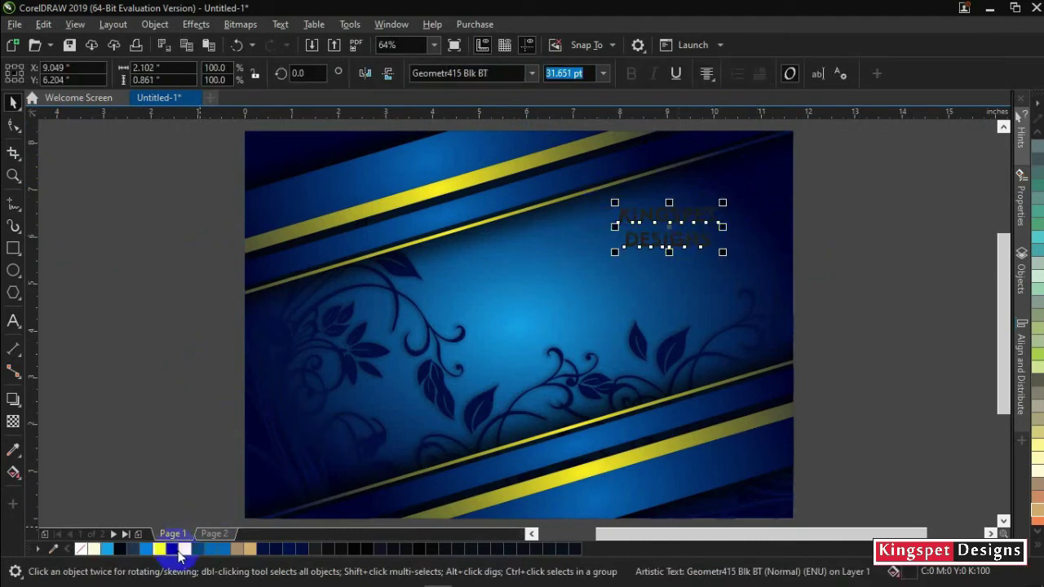
left_click(184, 549)
key("Escape")
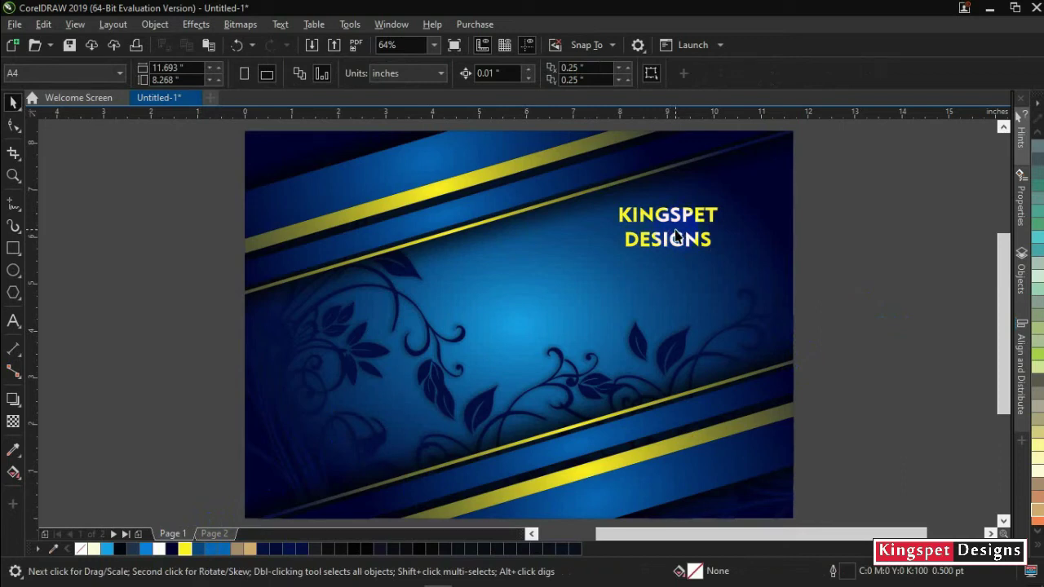
- Draw a polygon about 1.52 by 1.45 inches left of the page and set it to 4 sides
left_click(14, 296)
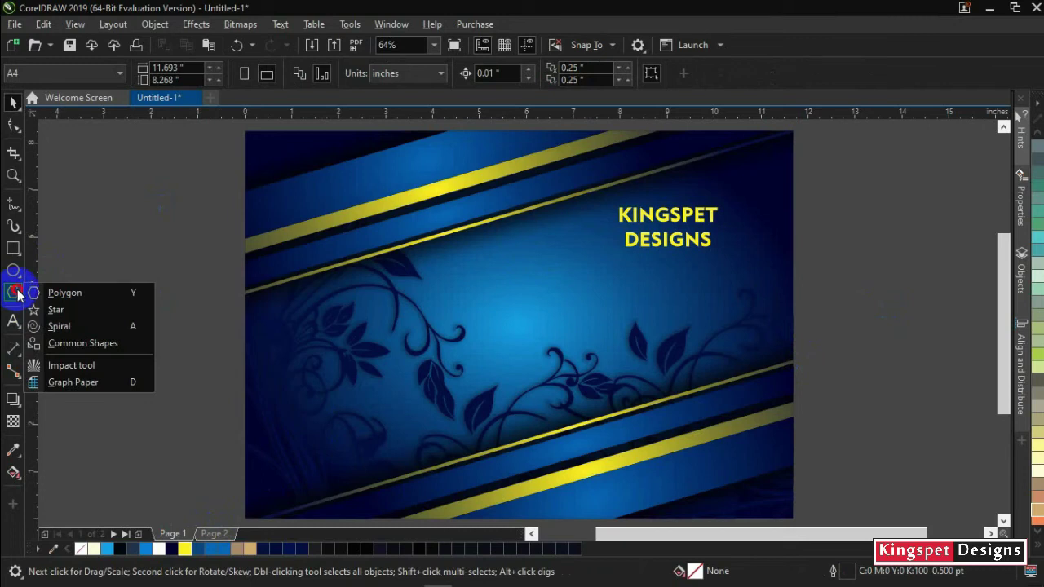
left_click(78, 299)
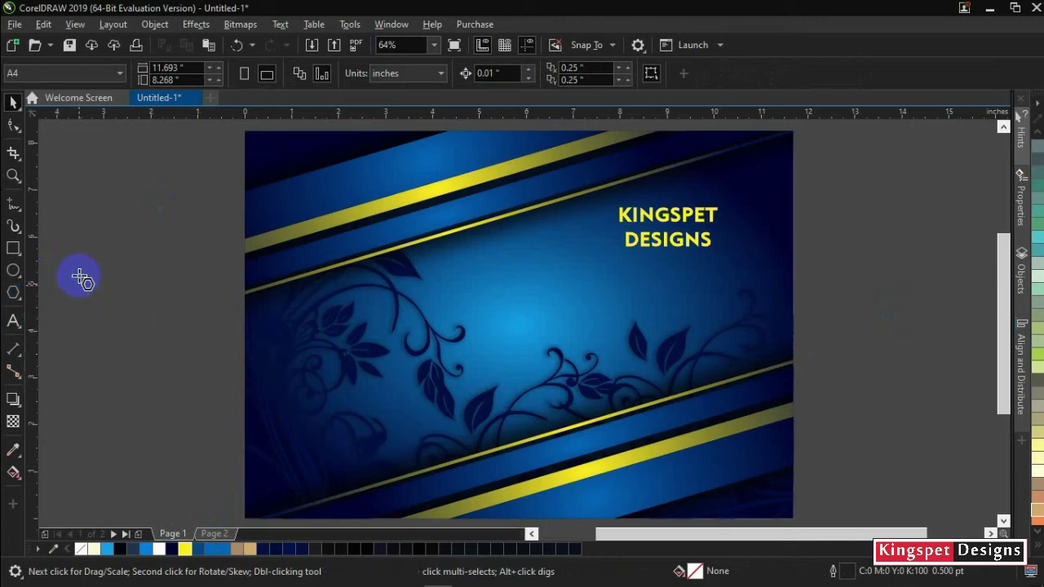
left_click_drag(78, 273, 156, 343)
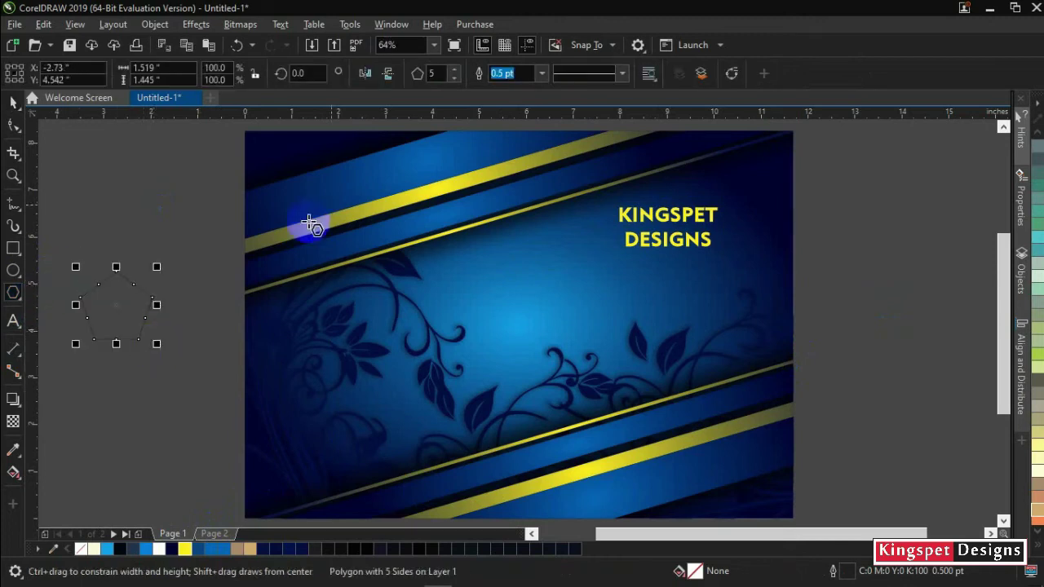
left_click(454, 79)
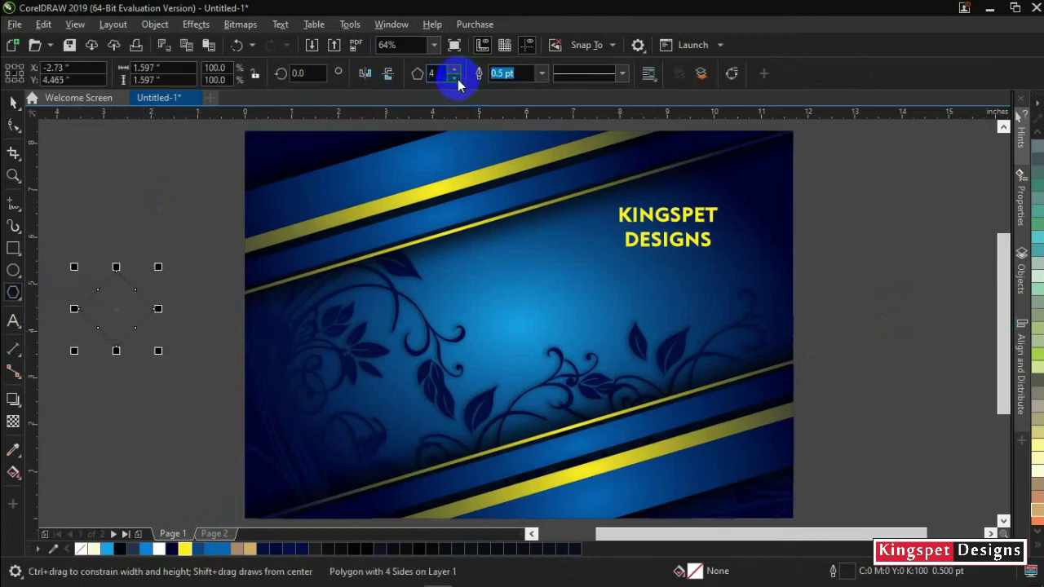
- Fill the four-sided polygon with yellow and remove its outline
left_click(13, 102)
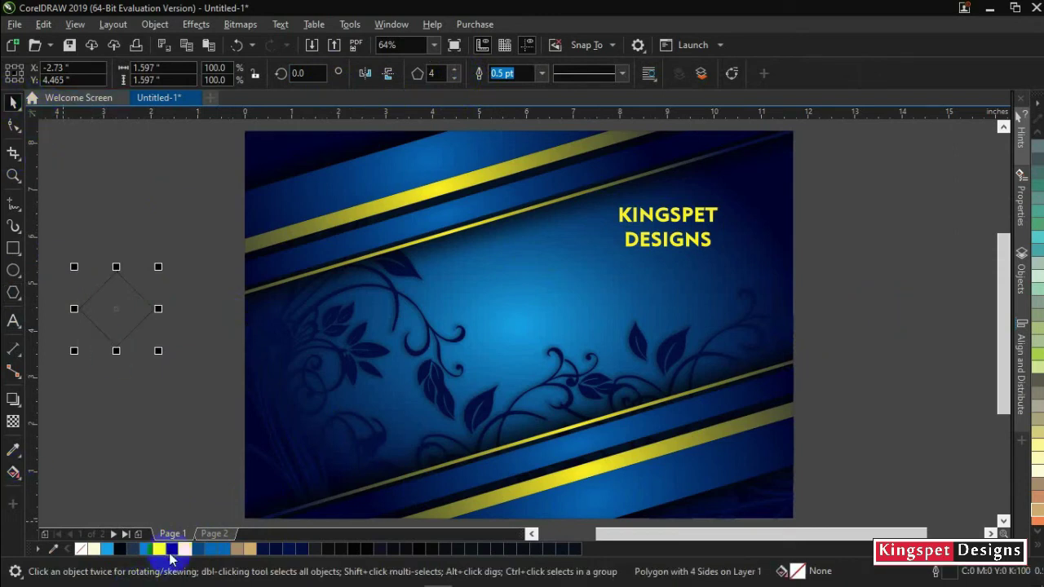
left_click(185, 549)
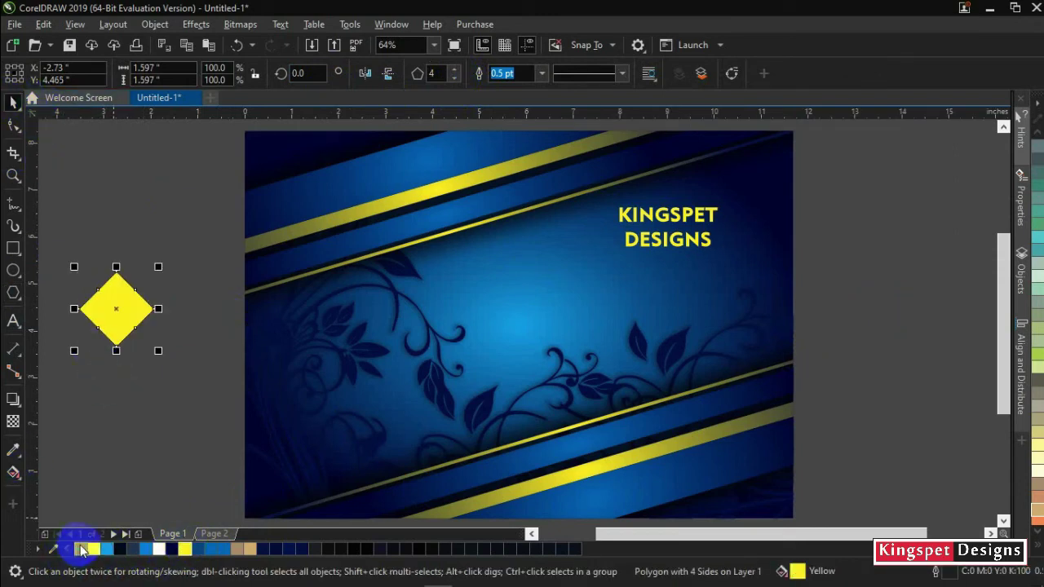
right_click(81, 549)
left_click(126, 452)
- Scale the yellow diamond down to about 0.36 inches and place it just left of the word DESIGNS
left_click(101, 310)
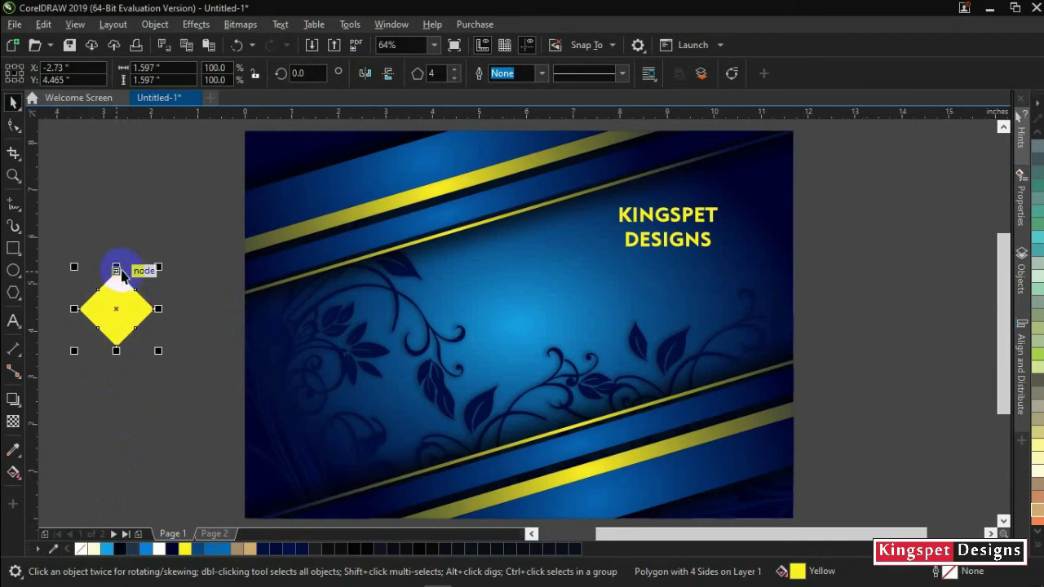
left_click_drag(159, 267, 583, 242)
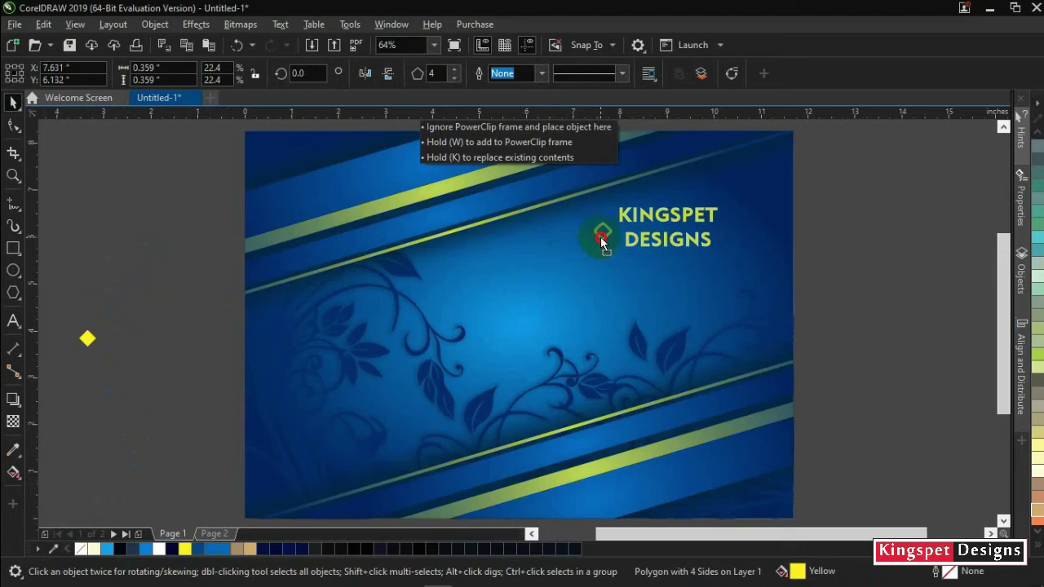
left_click_drag(598, 251, 599, 249)
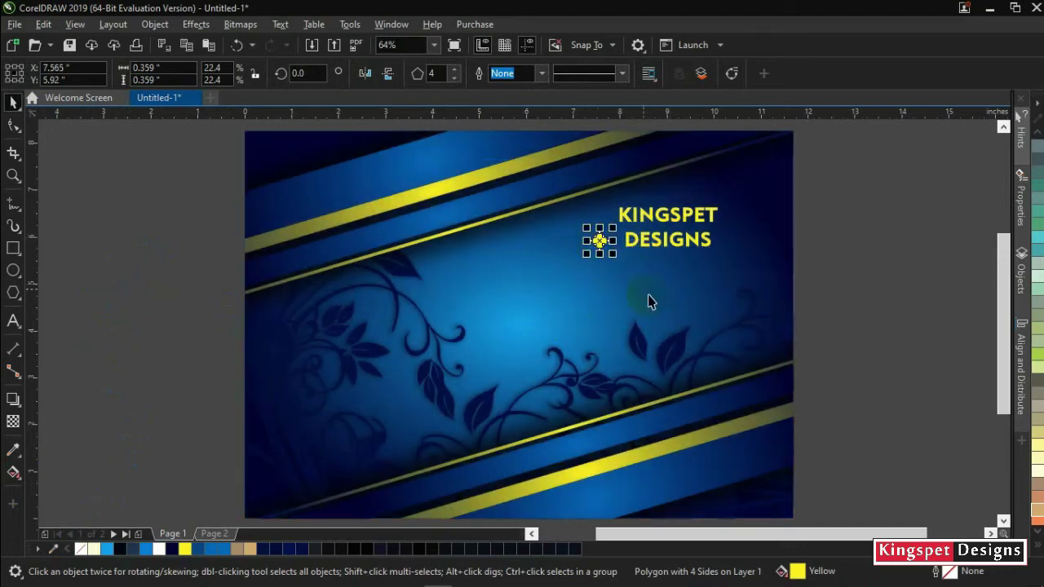
- Break the text into separate lines, enlarging KINGSPET about its center and moving DESIGNS up close beneath it
scroll(710, 200, "up", 1)
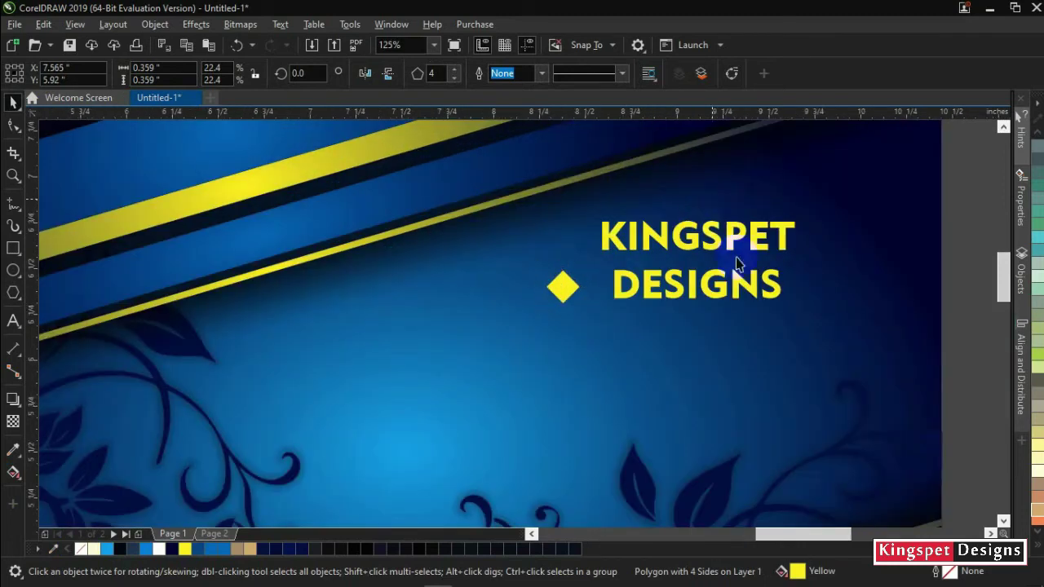
scroll(739, 263, "up", 1)
left_click(722, 289)
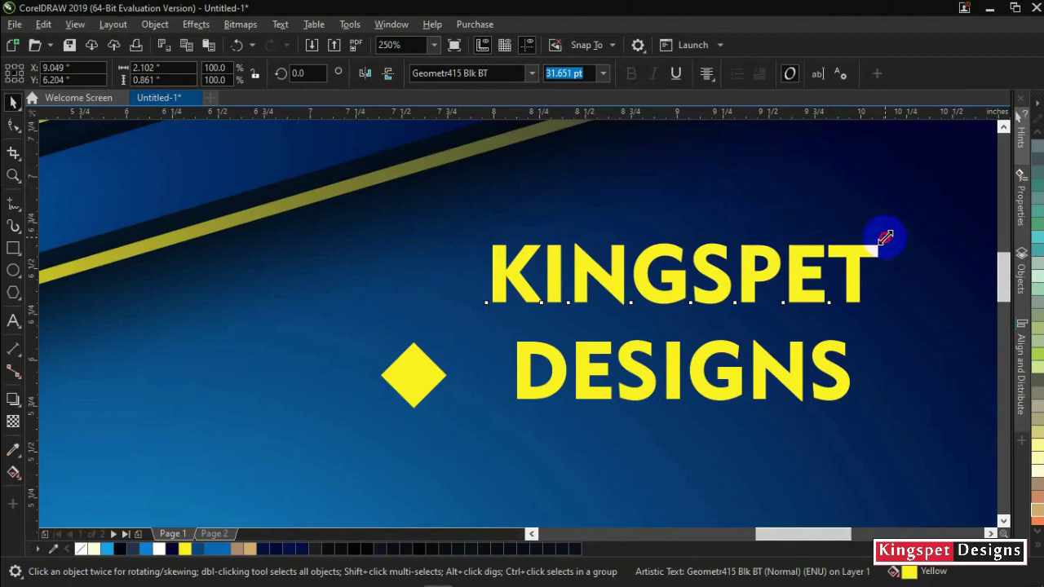
left_click_drag(886, 237, 939, 191)
left_click(729, 378)
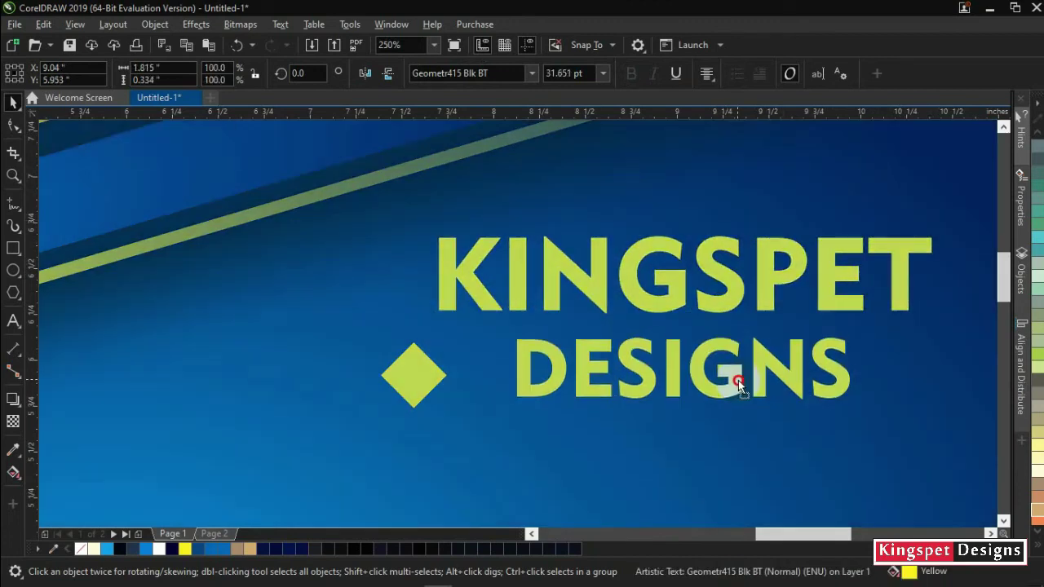
left_click_drag(738, 380, 739, 370)
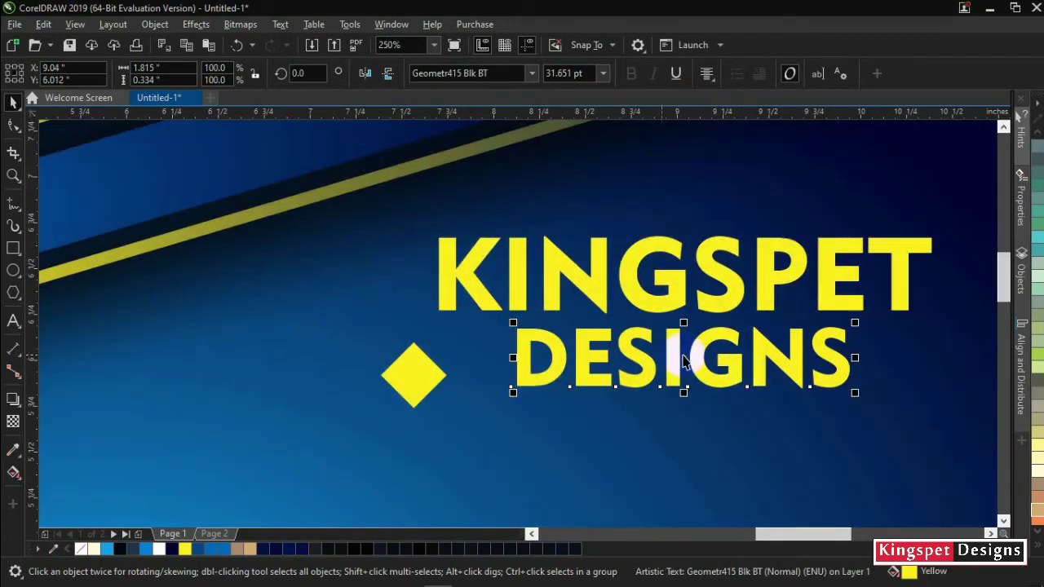
- Shrink the diamond to about 0.28 inches and place a copy of it to the right of DESIGNS
left_click(425, 384)
left_click_drag(456, 336, 947, 346)
scroll(610, 383, "down", 2)
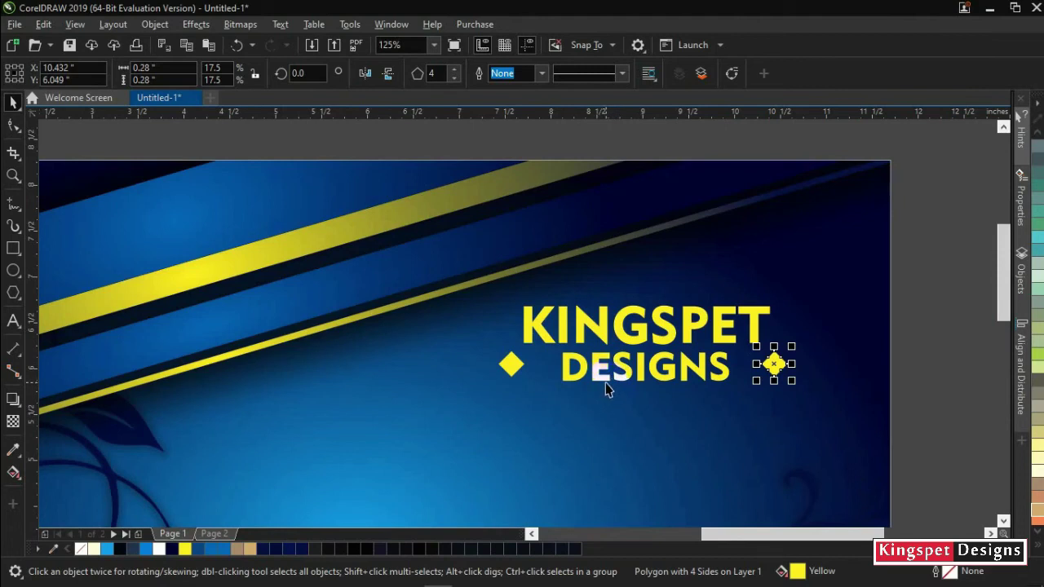
key("shift+F4")
left_click(850, 331)
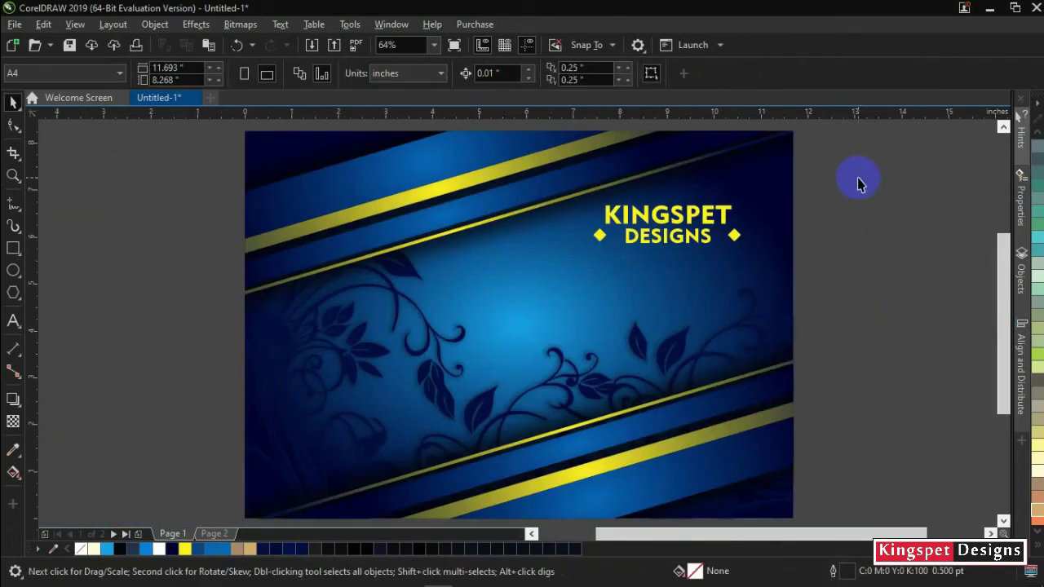
- Scale both diamonds down together about their common center to about 0.185 inches each
left_click_drag(852, 173, 553, 269)
left_click(862, 217)
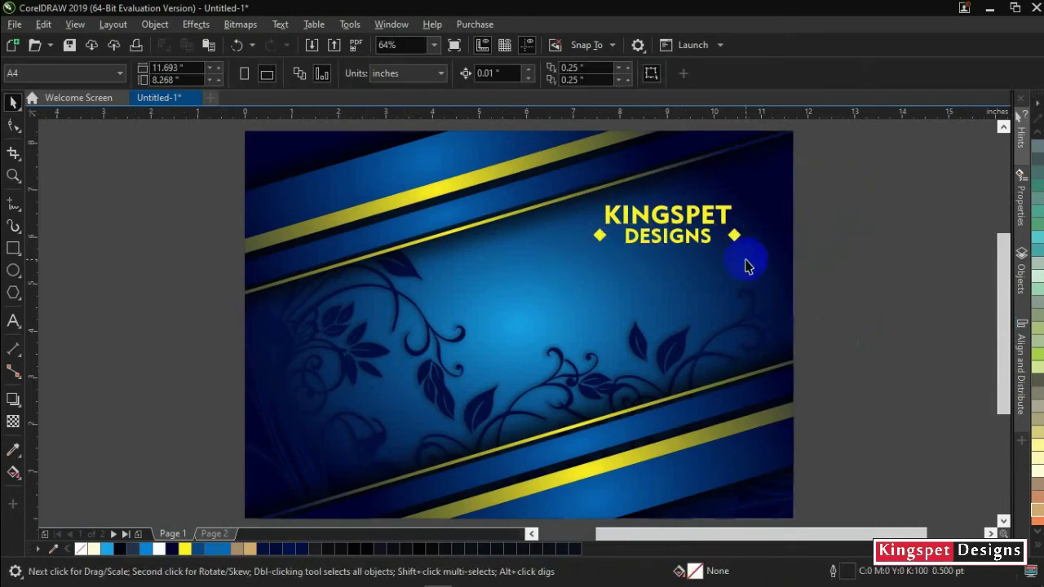
scroll(781, 235, "up", 4)
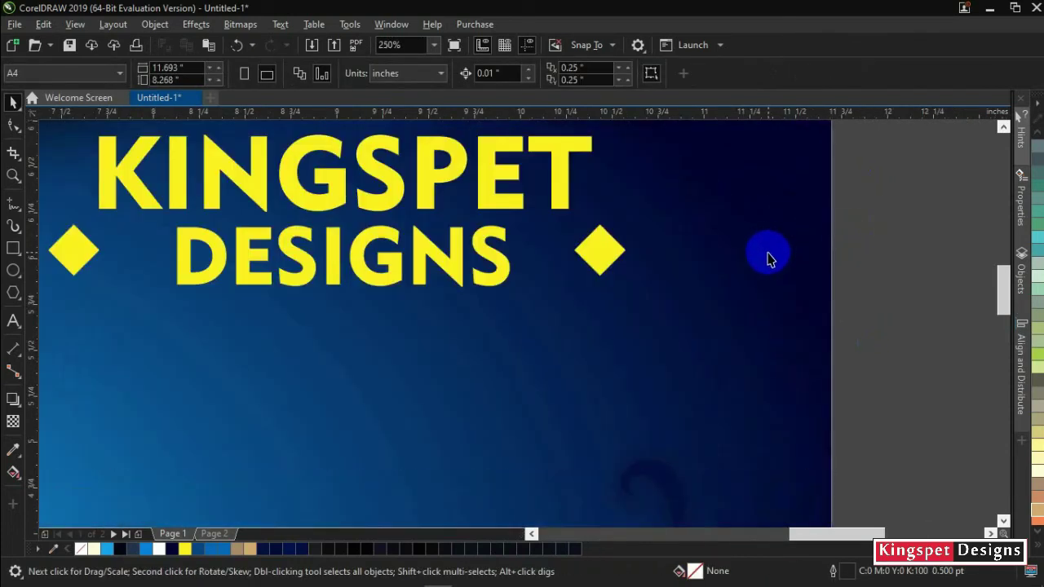
left_click_drag(871, 222, 531, 244)
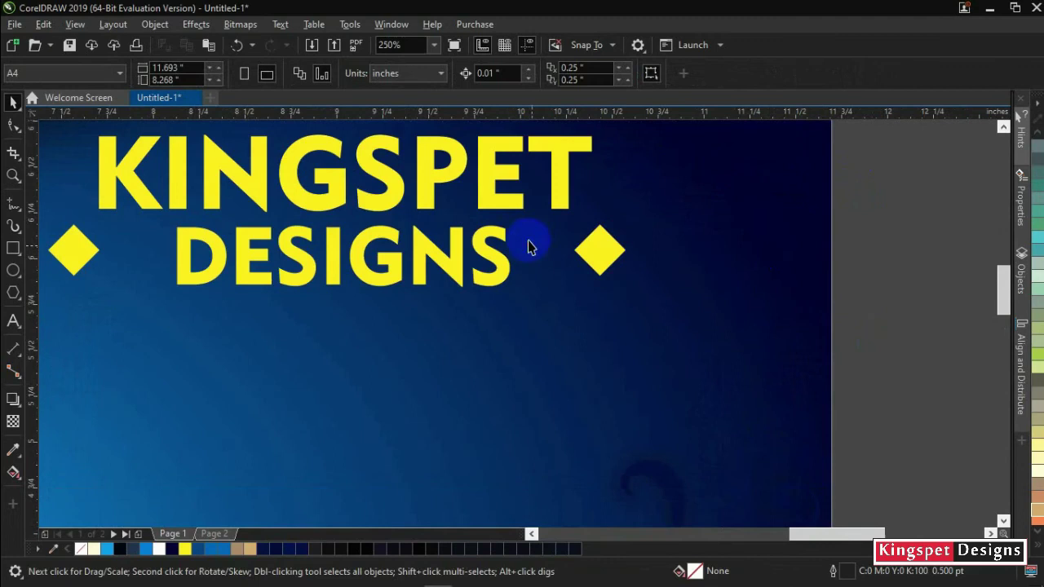
left_click(589, 242)
left_click(88, 250, "shift")
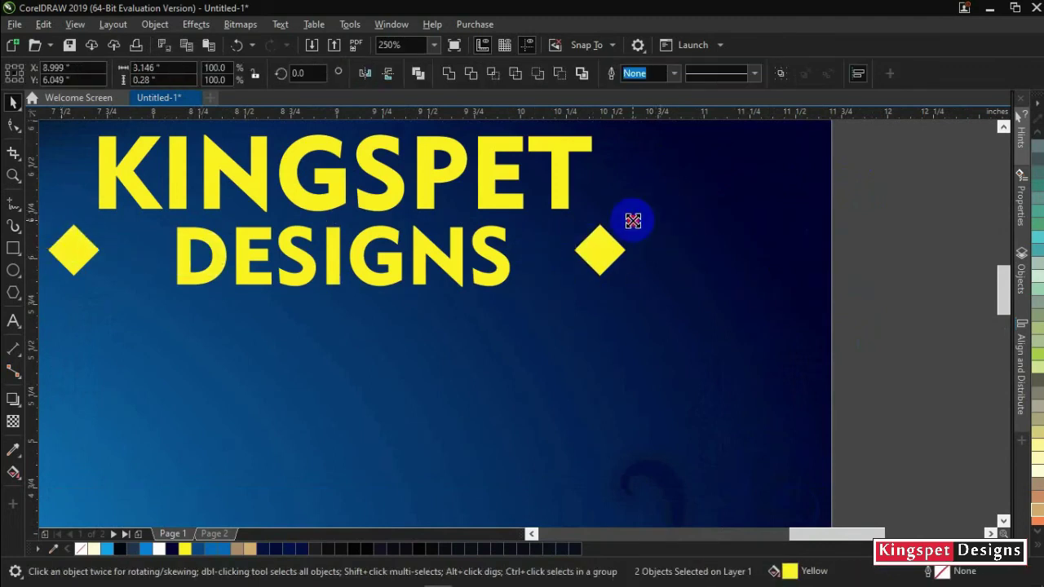
scroll(631, 220, "up", 4)
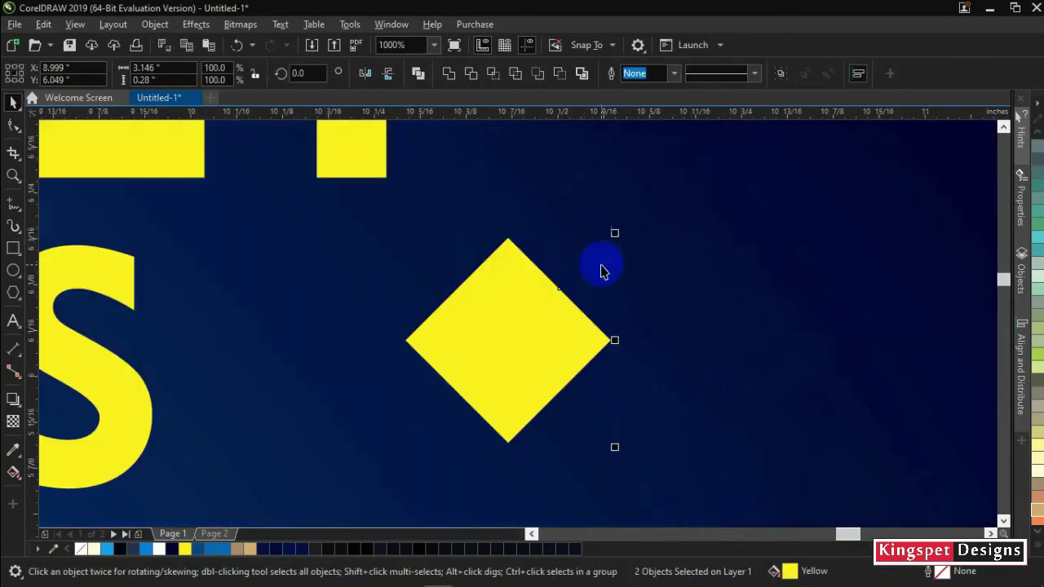
left_click_drag(617, 234, 596, 272)
- Move the right diamond horizontally outward to X about 10.24 inches, clear of the final letter of DESIGNS
left_click(261, 377)
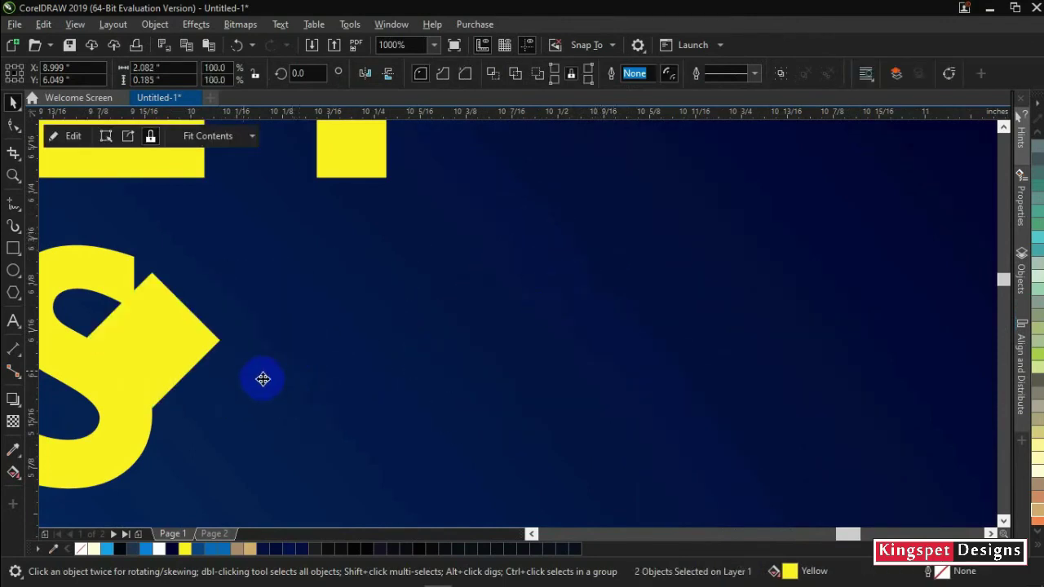
left_click(177, 351)
left_click_drag(177, 352, 390, 351)
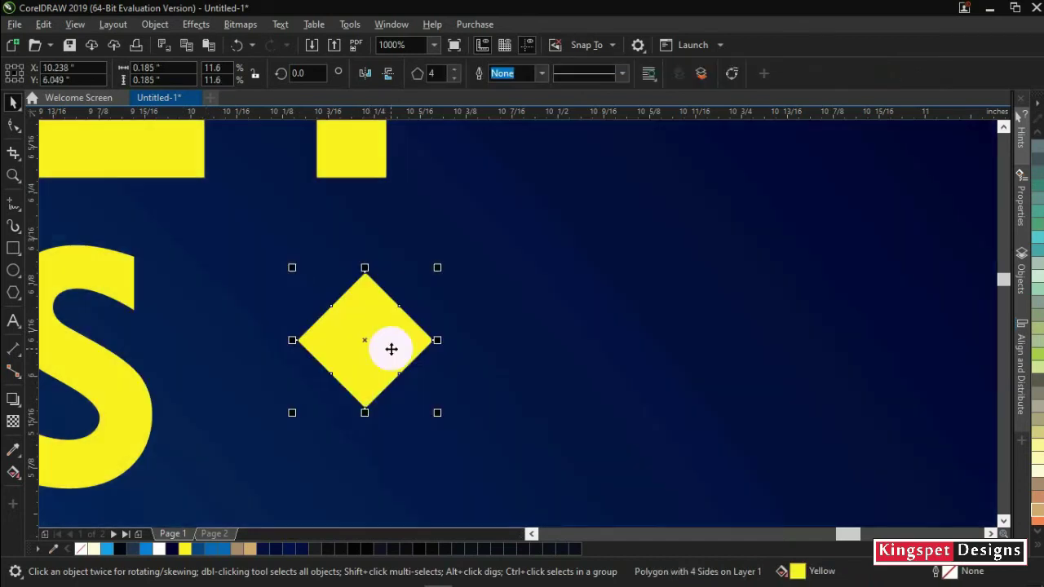
- Move the left diamond horizontally outward to X about 7.74 inches, clear of the D in DESIGNS
scroll(363, 389, "down", 3)
key("h")
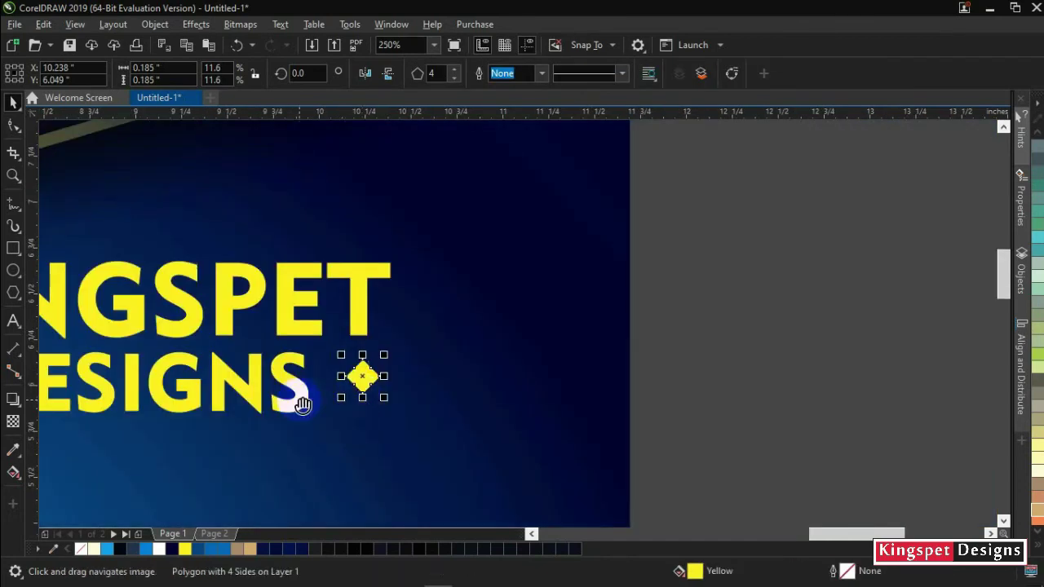
left_click_drag(299, 401, 688, 396)
left_click(445, 387)
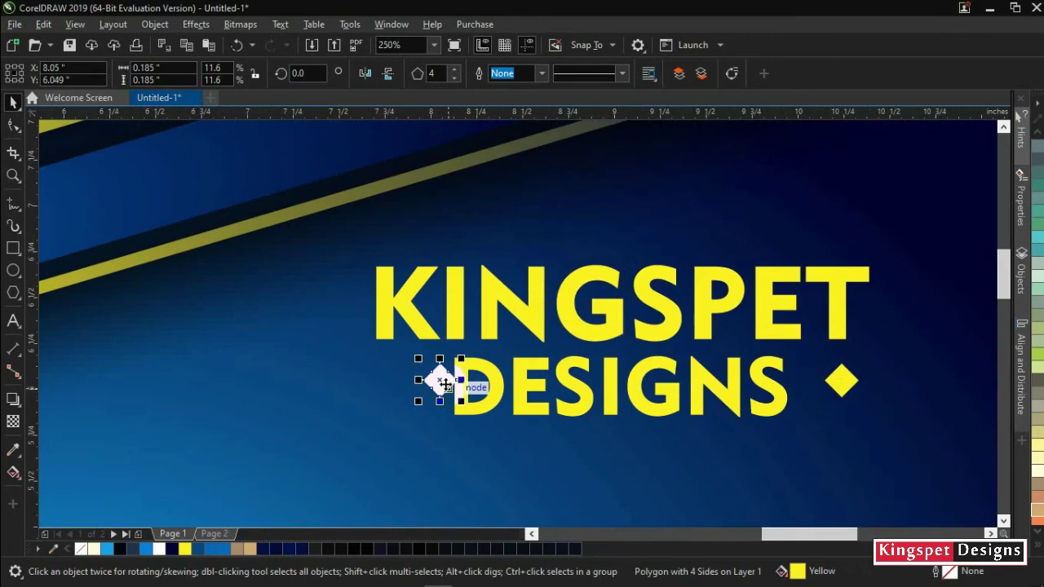
left_click_drag(444, 386, 391, 393)
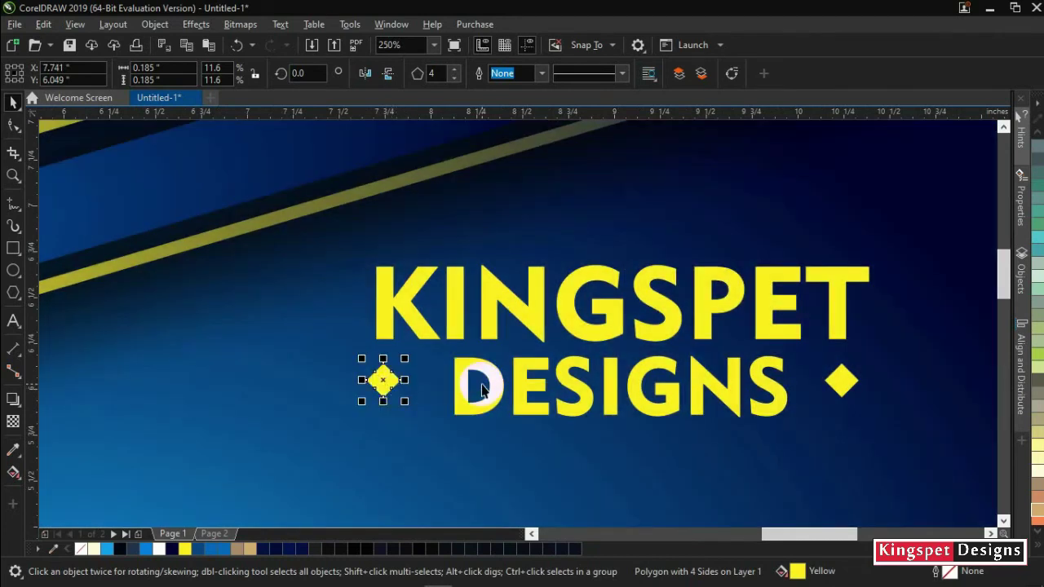
scroll(404, 367, "down", 5)
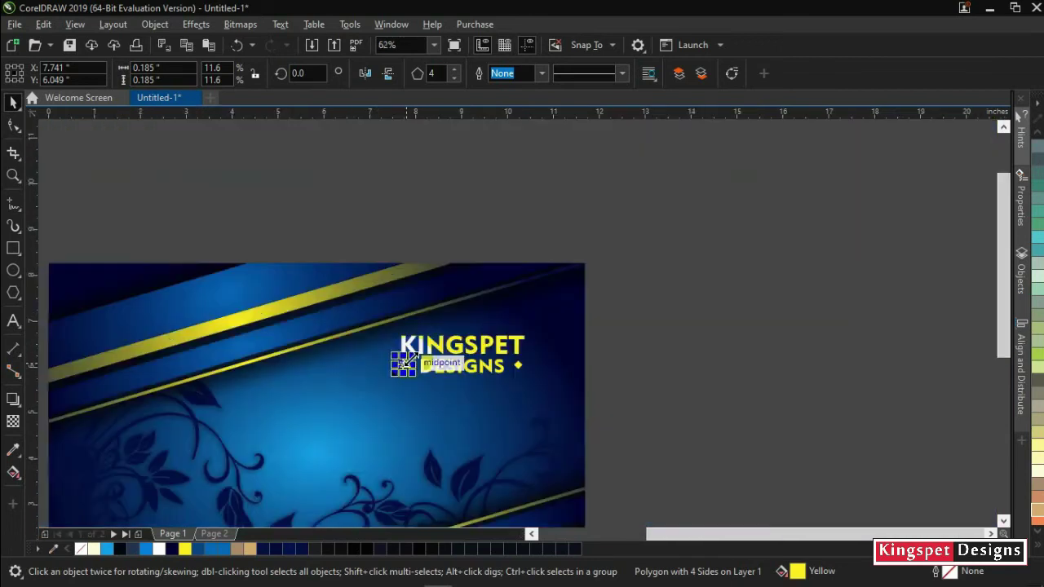
left_click(752, 303)
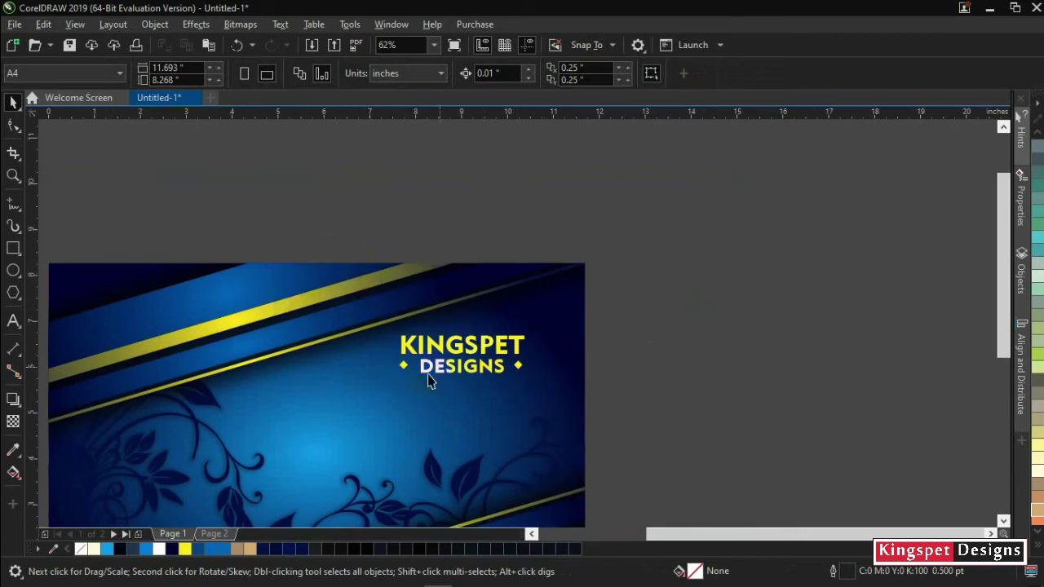
left_click(367, 400)
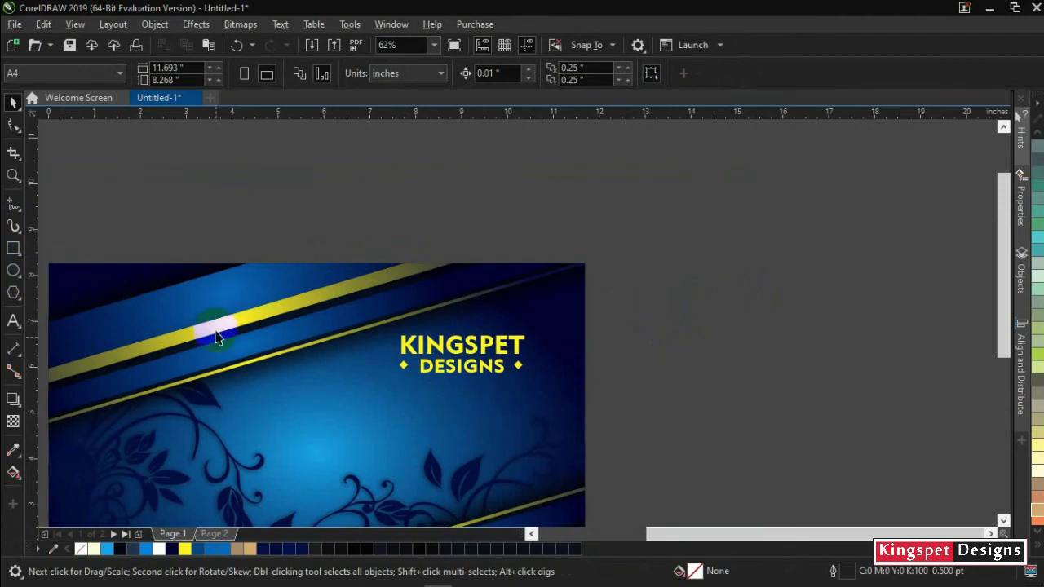
- Draw a long thin horizontal rectangle about 7.75 by 0.1 inches in the empty area above the page
left_click(13, 251)
left_click_drag(339, 220, 695, 223)
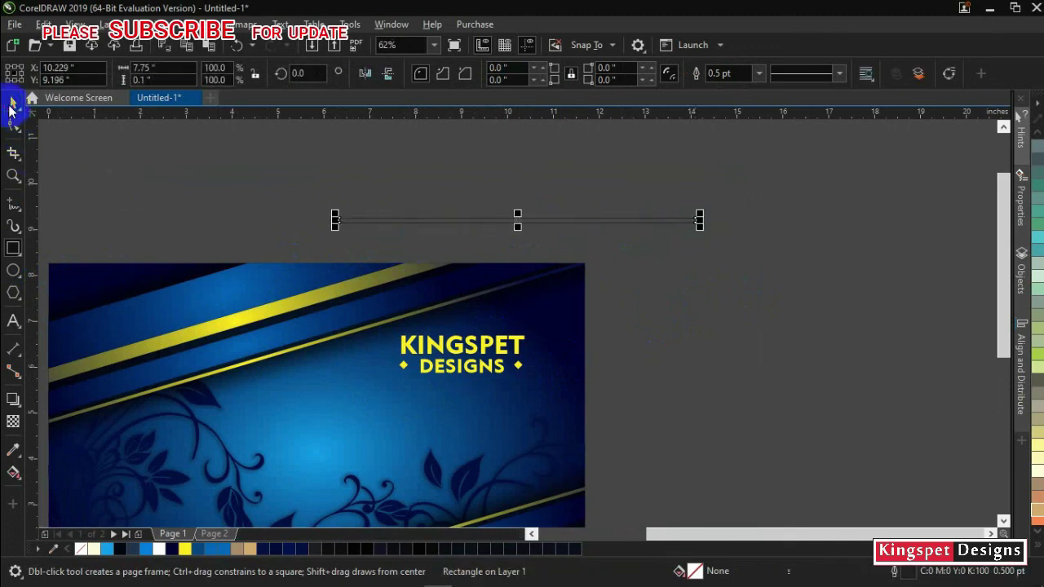
left_click(13, 102)
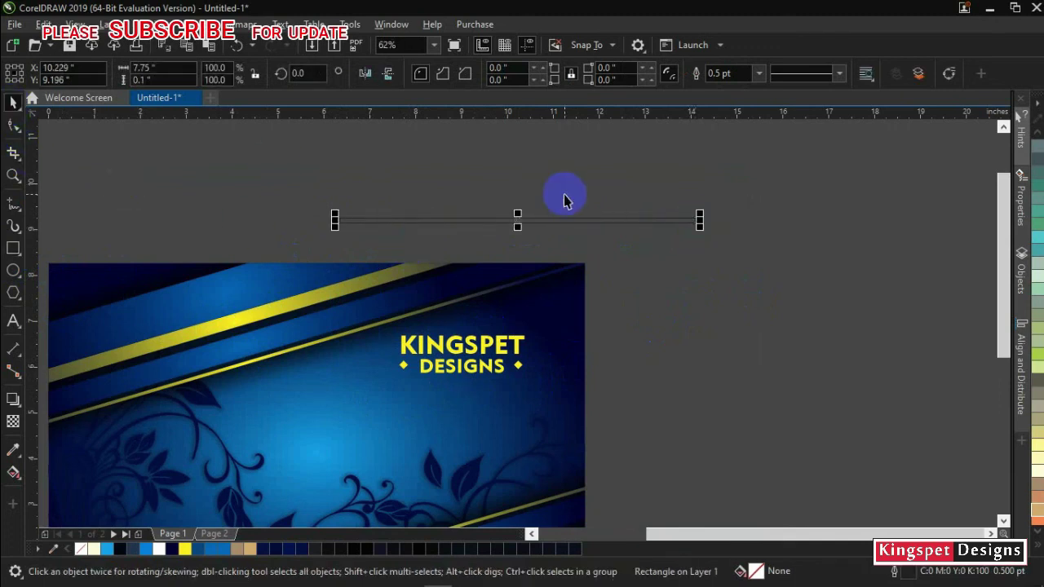
- Apply a linear fountain fill to the thin rectangle and add a yellow color node at 46%
left_click(14, 473)
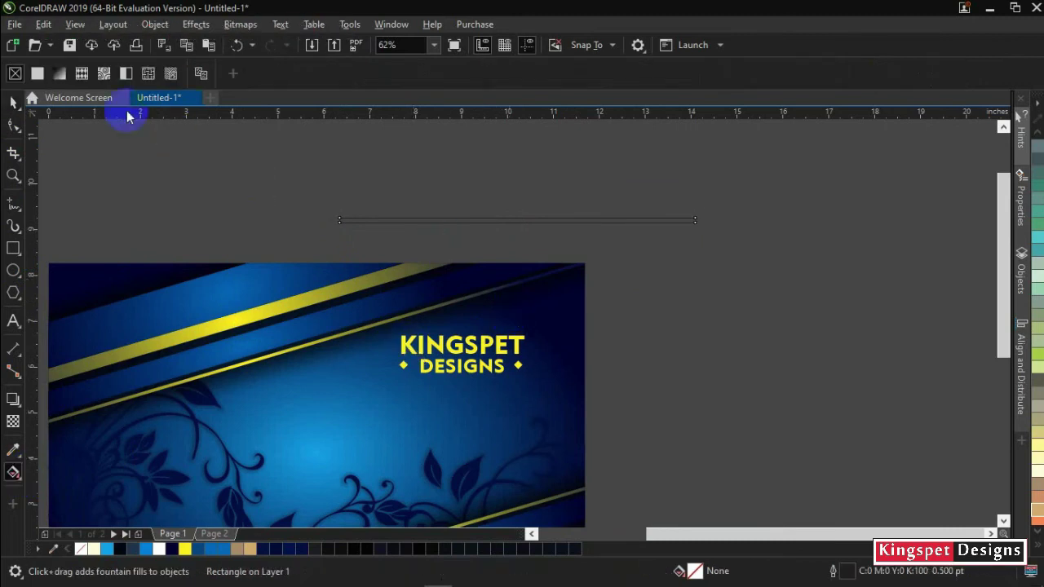
left_click(57, 76)
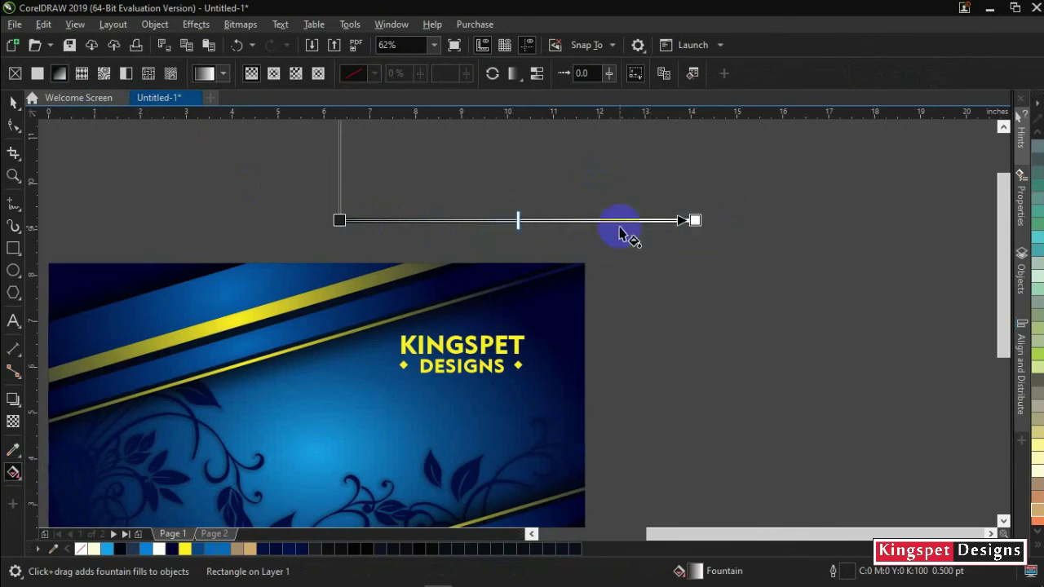
double_click(540, 220)
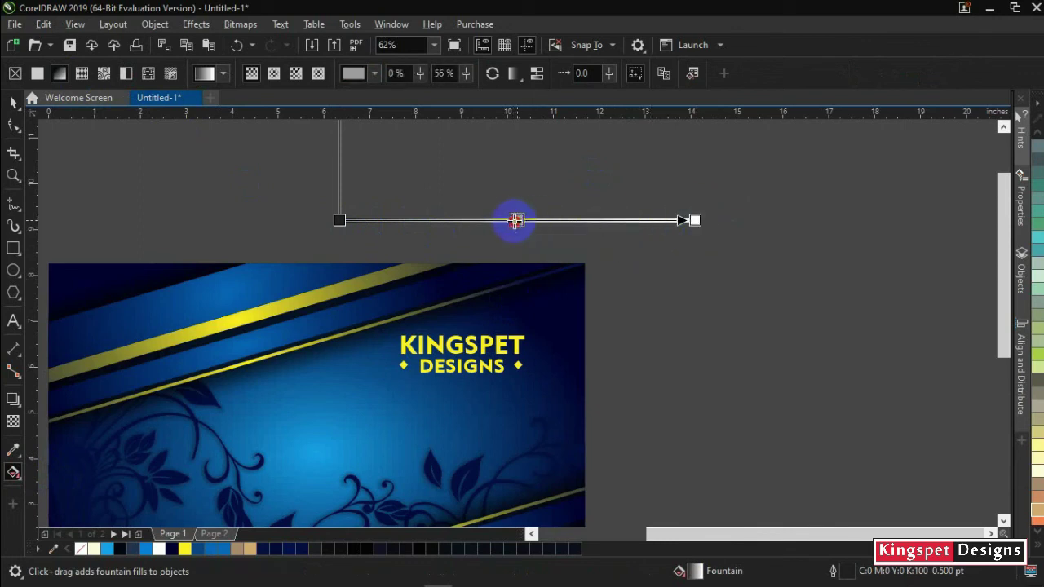
left_click_drag(503, 221, 503, 221)
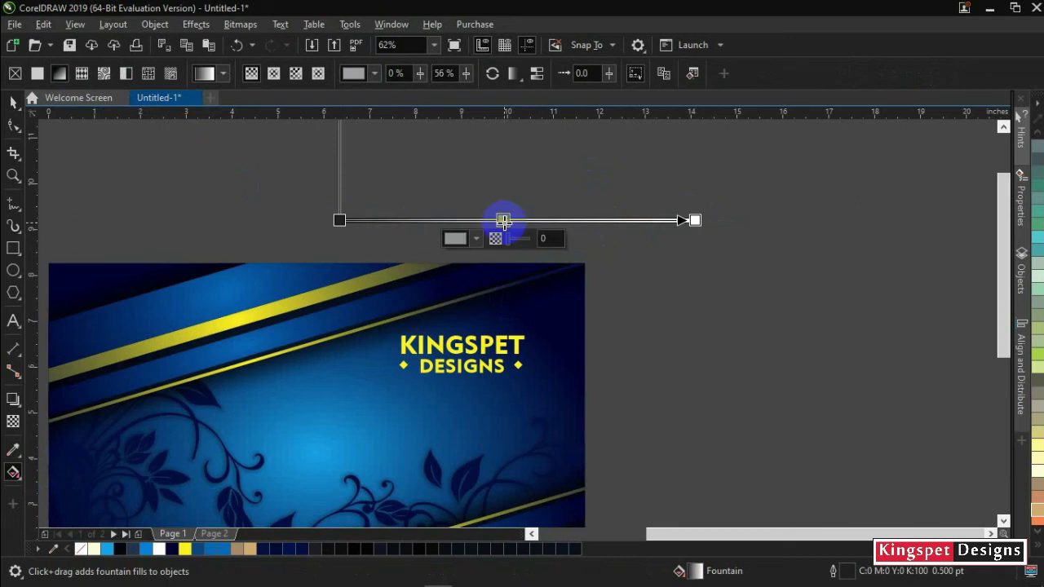
left_click(187, 550)
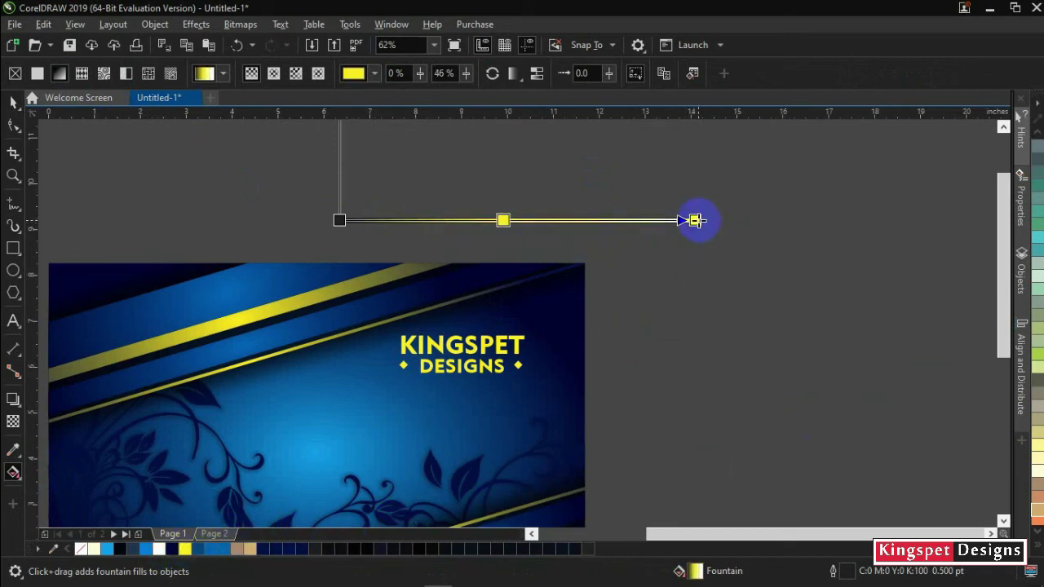
- Color both end nodes of the rectangle's gradient red and remove its outline
left_click(694, 220)
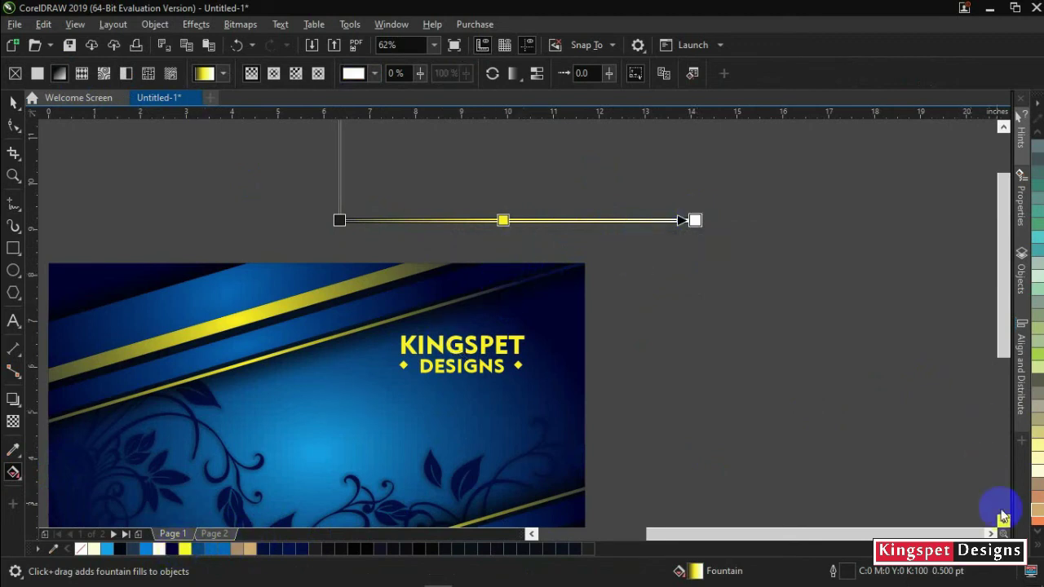
left_click(1036, 545)
left_click(978, 333)
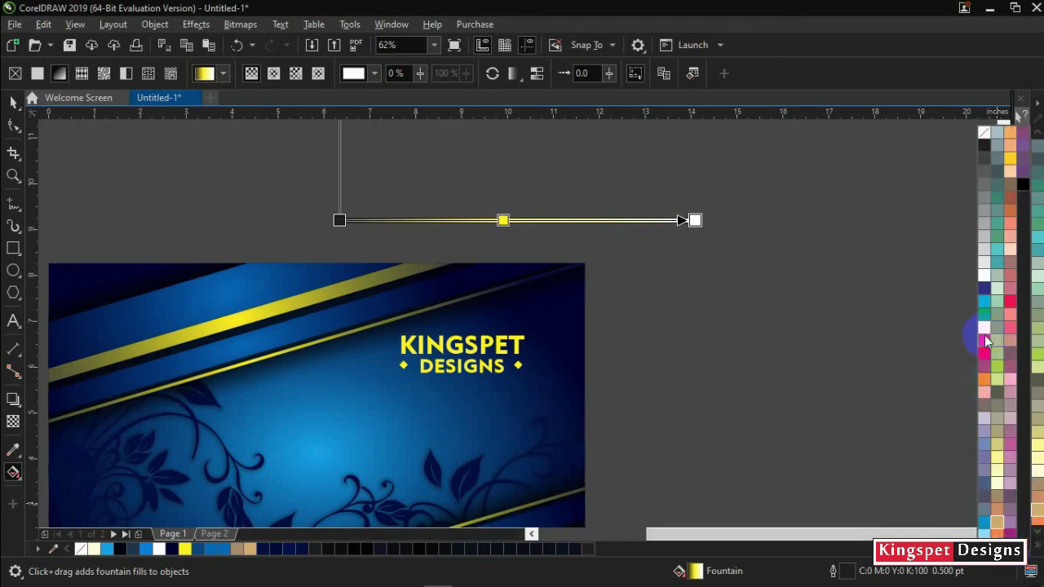
left_click(340, 221)
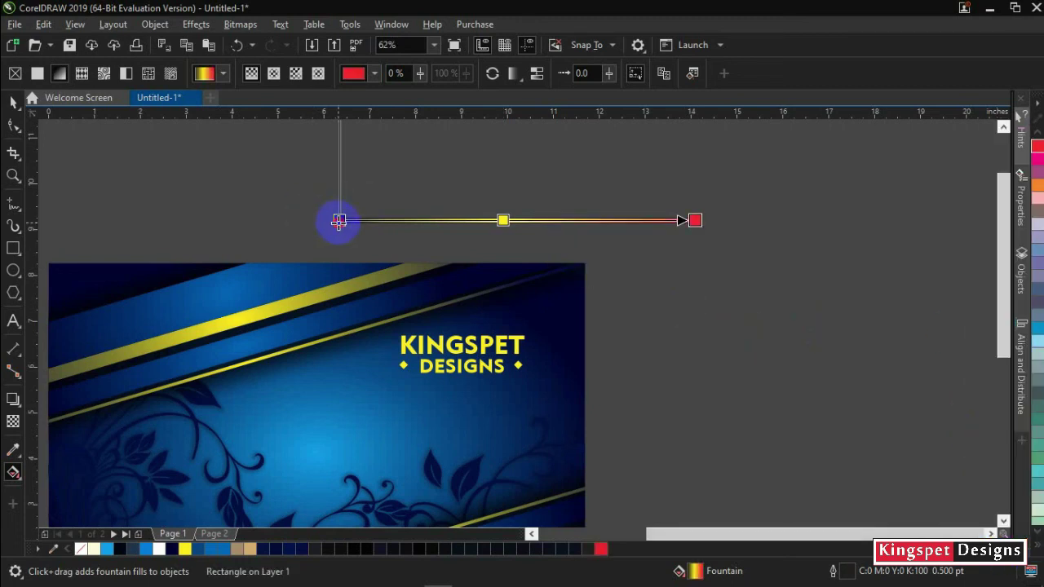
left_click(600, 548)
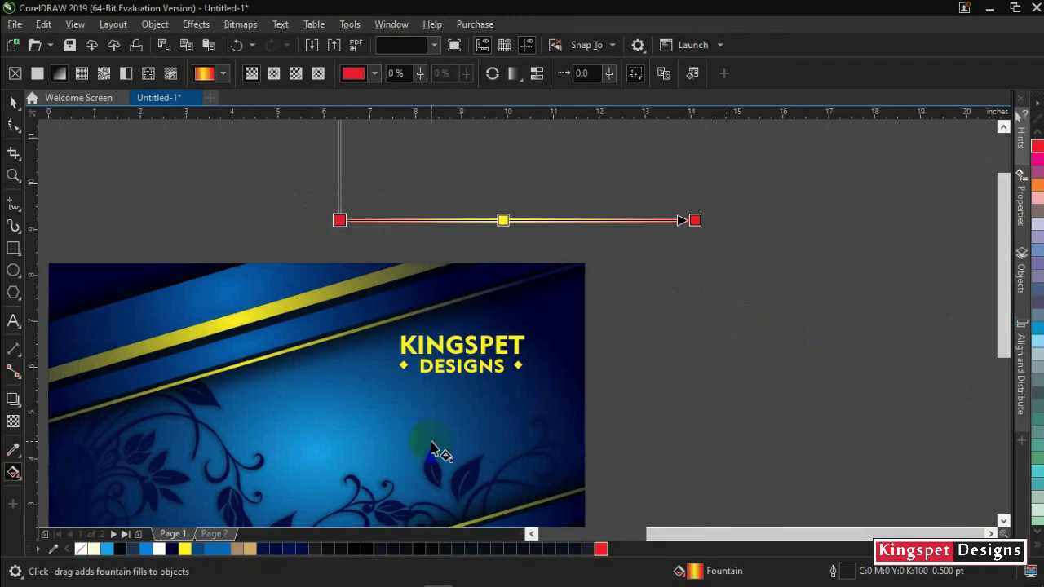
left_click(14, 103)
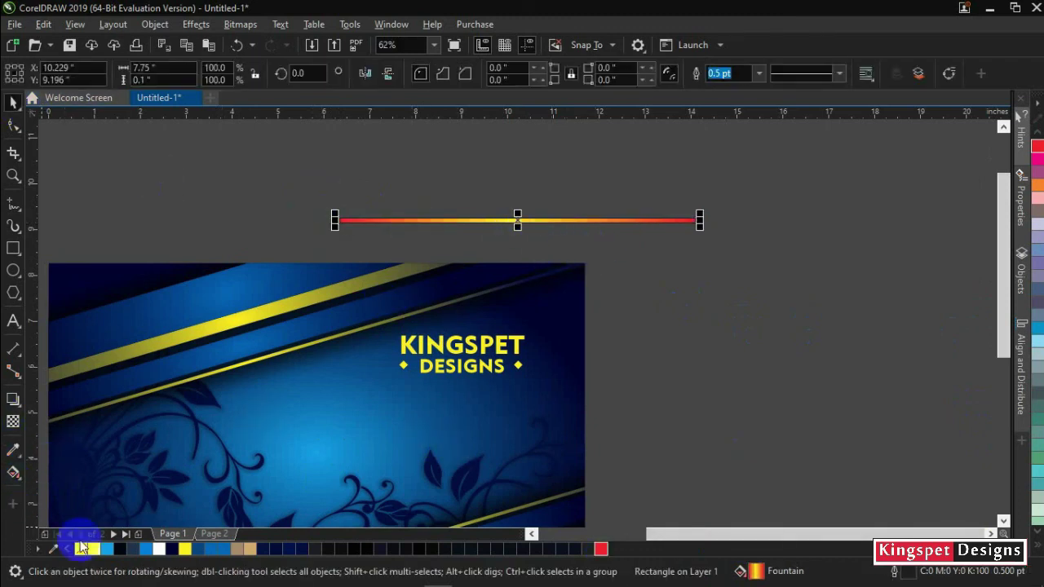
right_click(80, 549)
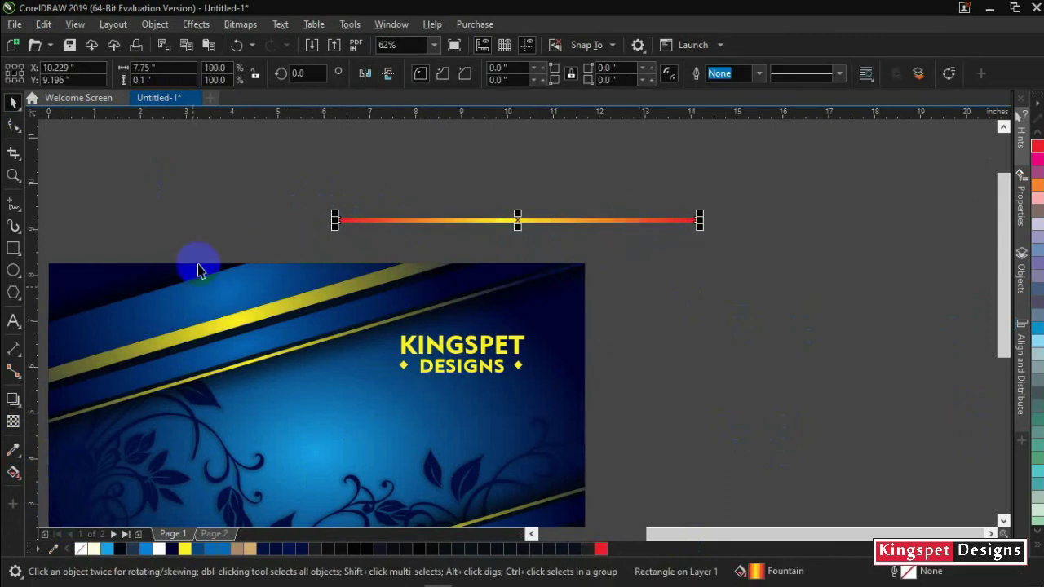
- Set the transparency of both red end nodes to 100% so the bar fades out at each end
left_click(13, 473)
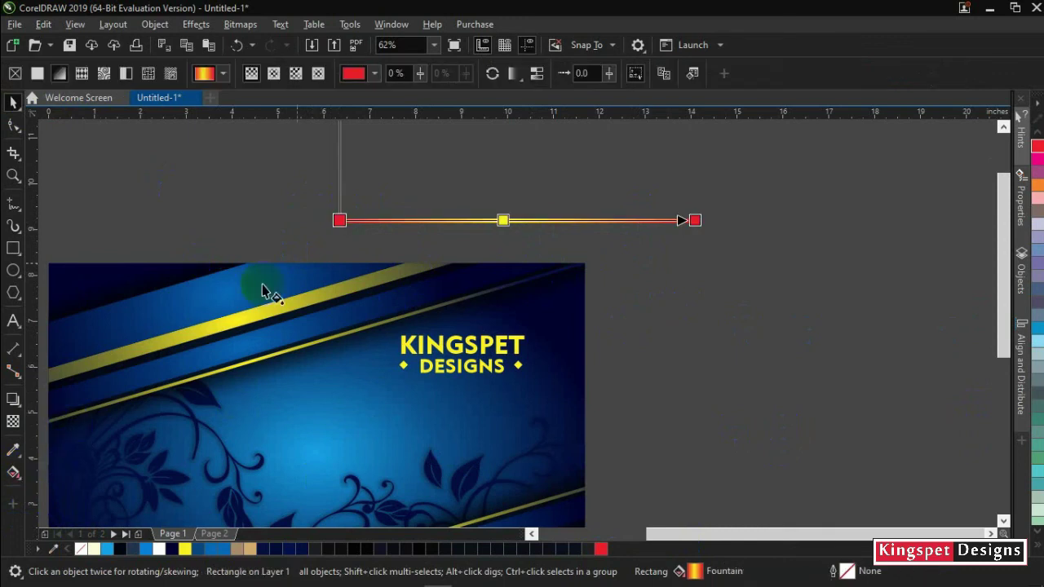
left_click(338, 220)
left_click(343, 231)
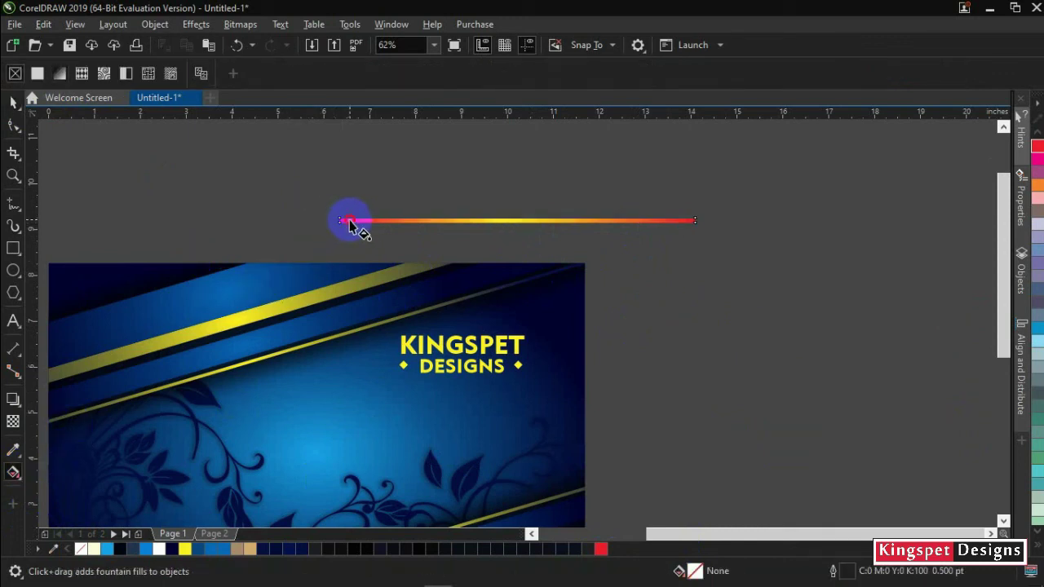
left_click(340, 222)
left_click_drag(343, 247, 566, 236)
left_click(695, 220)
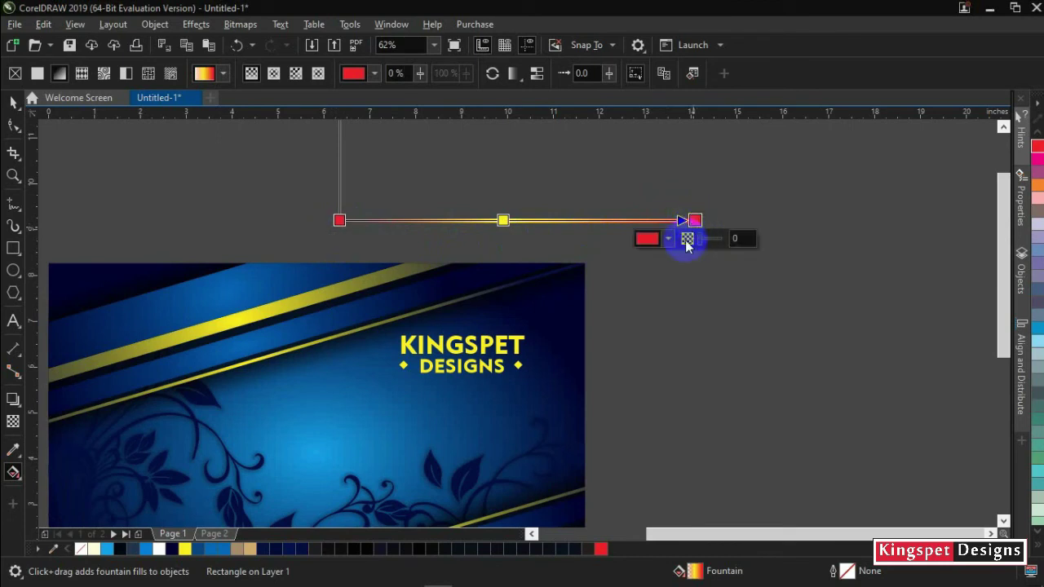
left_click_drag(699, 241, 769, 245)
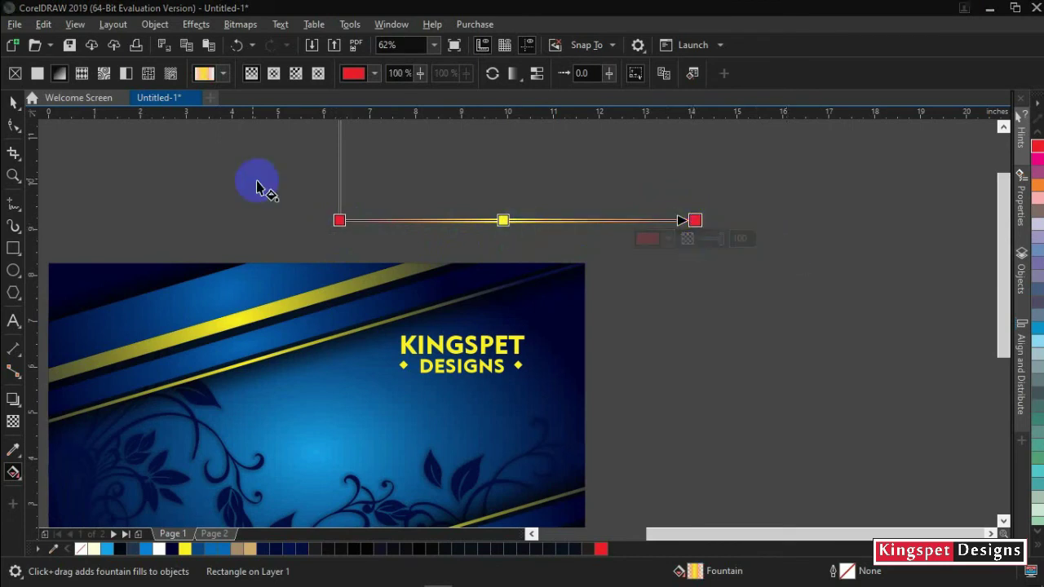
left_click(13, 101)
left_click(536, 234)
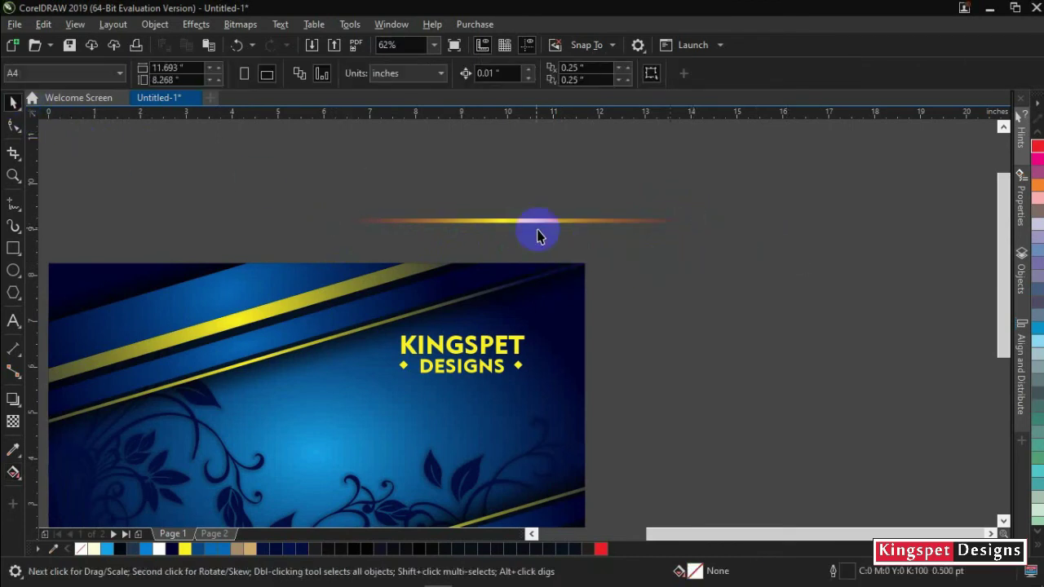
- Move the gradient bar onto the title, centered at about X 9.43, Y 6.18 inches
left_click(518, 220)
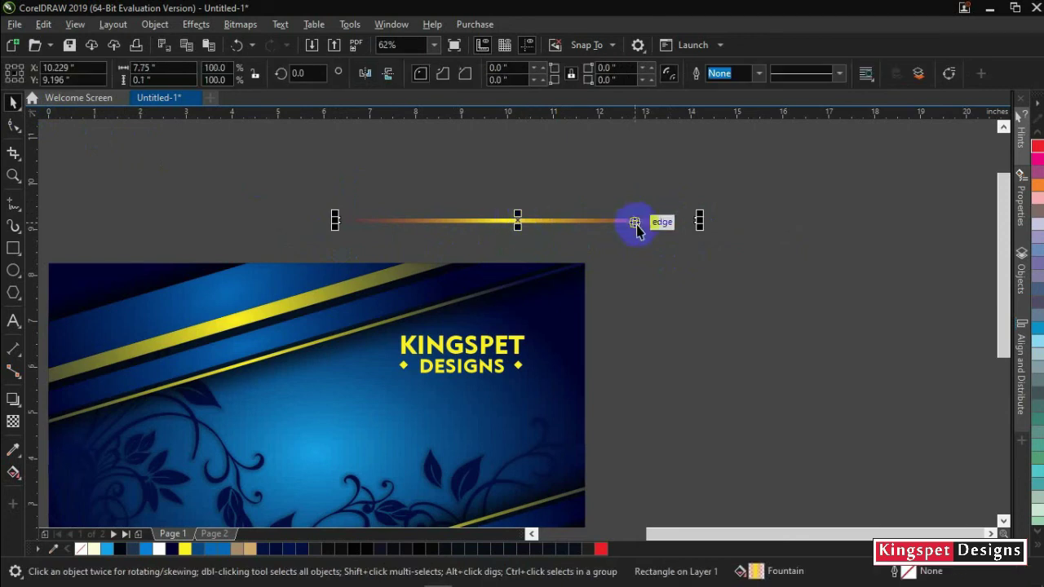
left_click_drag(610, 219, 573, 380)
left_click_drag(573, 361, 572, 359)
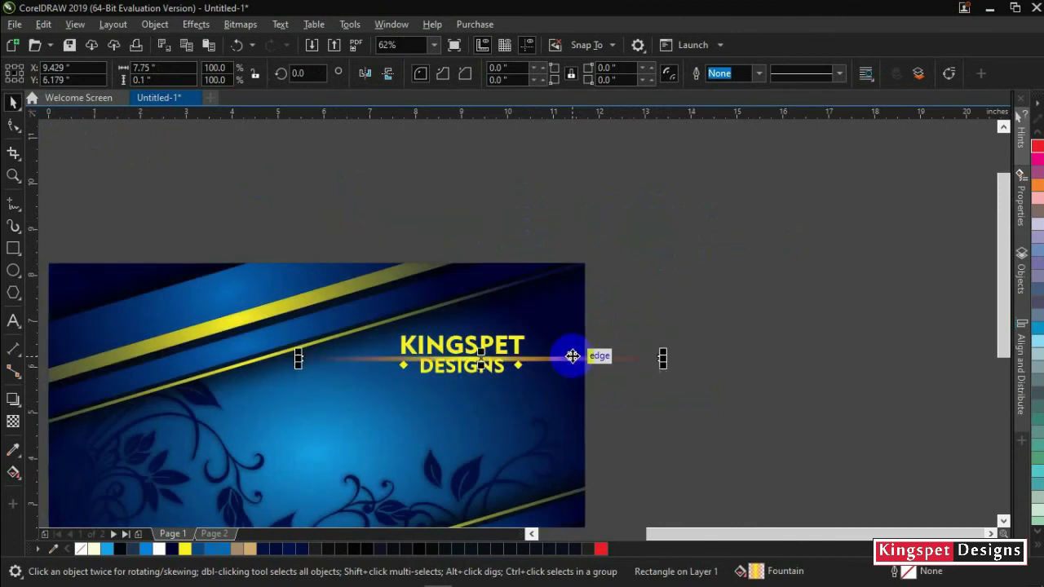
- Scale the gradient bar down proportionally to about 3.42 inches wide and position it between KINGSPET and DESIGNS
scroll(487, 323, "up", 2)
scroll(502, 354, "up", 2)
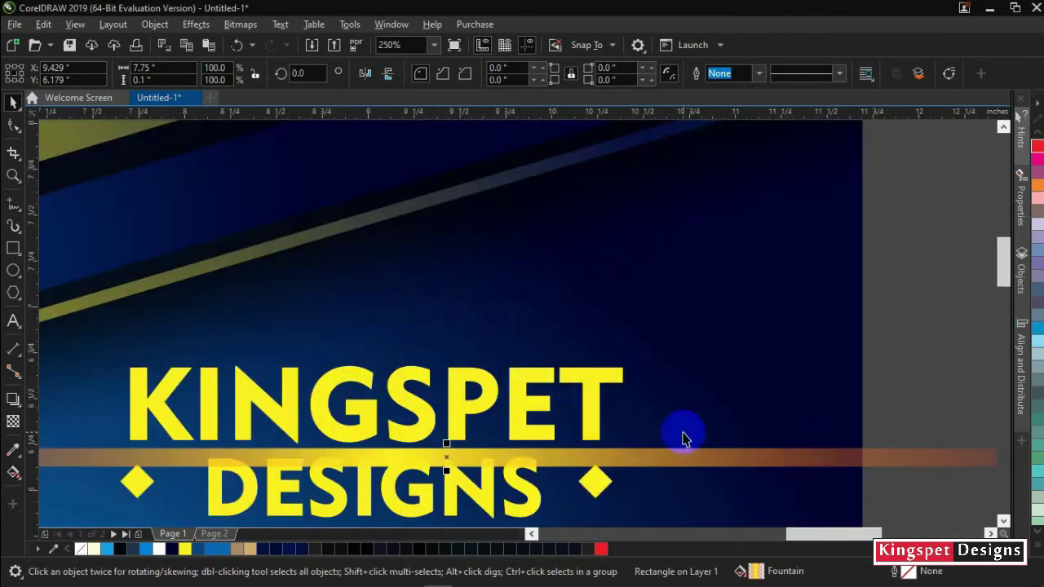
scroll(683, 432, "down", 2)
left_click_drag(924, 438, 500, 420)
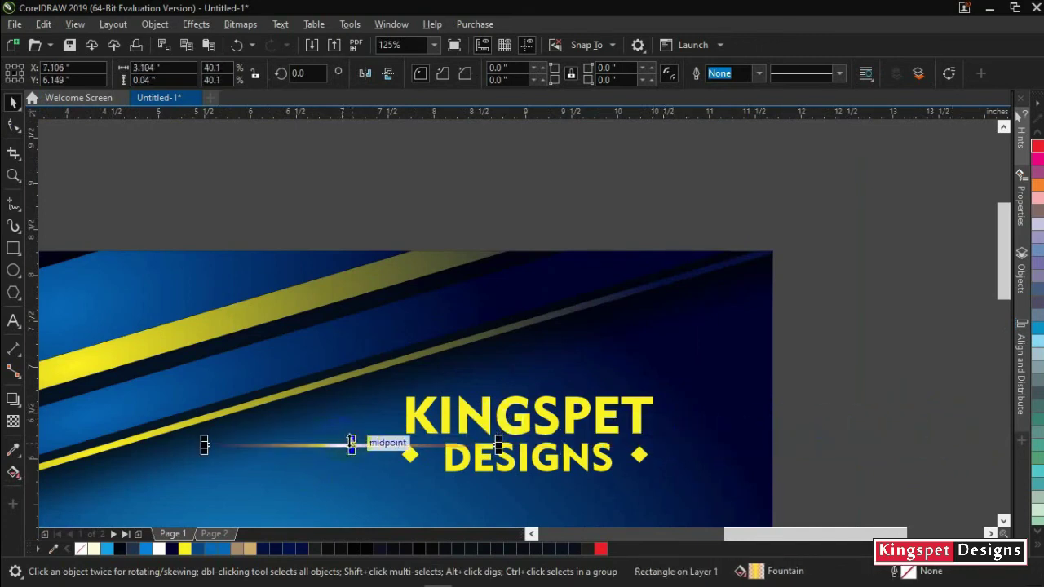
left_click_drag(353, 445, 518, 440)
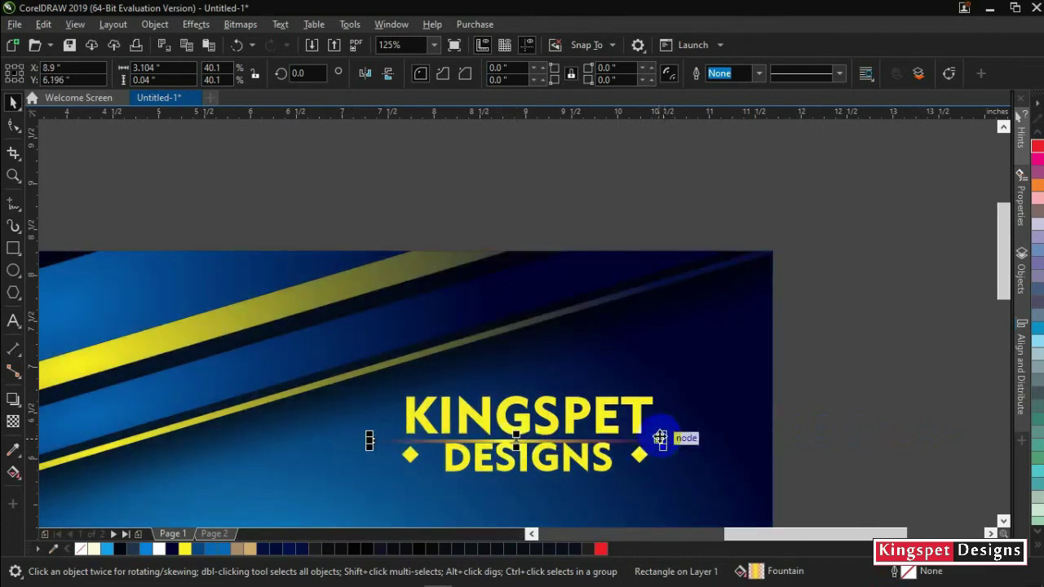
left_click_drag(664, 435, 694, 421)
- Reduce the bar's height from its lower edge to about 0.029 inches so it clears the DESIGNS letters
scroll(530, 430, "up", 10)
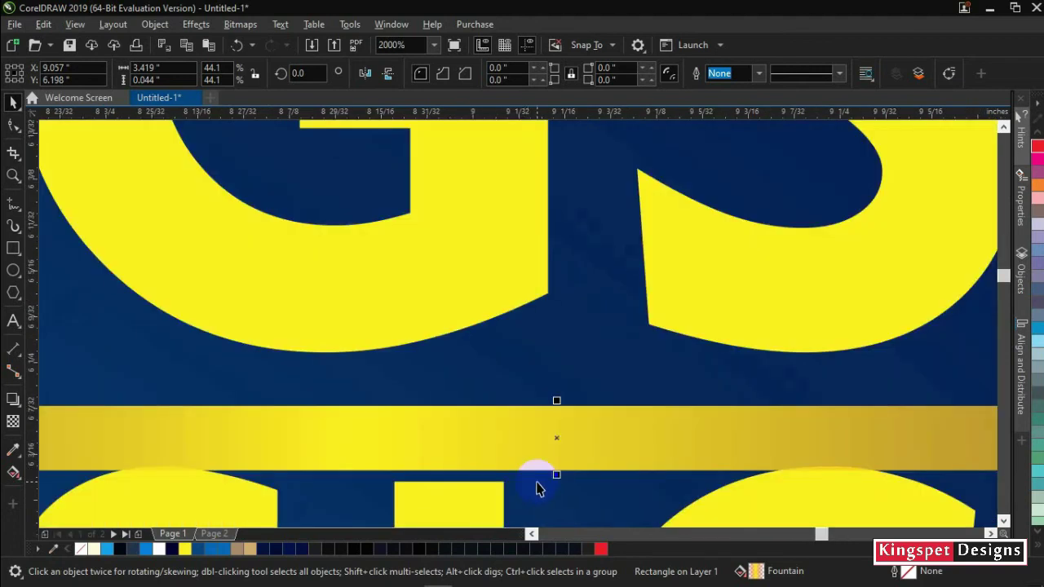
left_click_drag(553, 474, 557, 454)
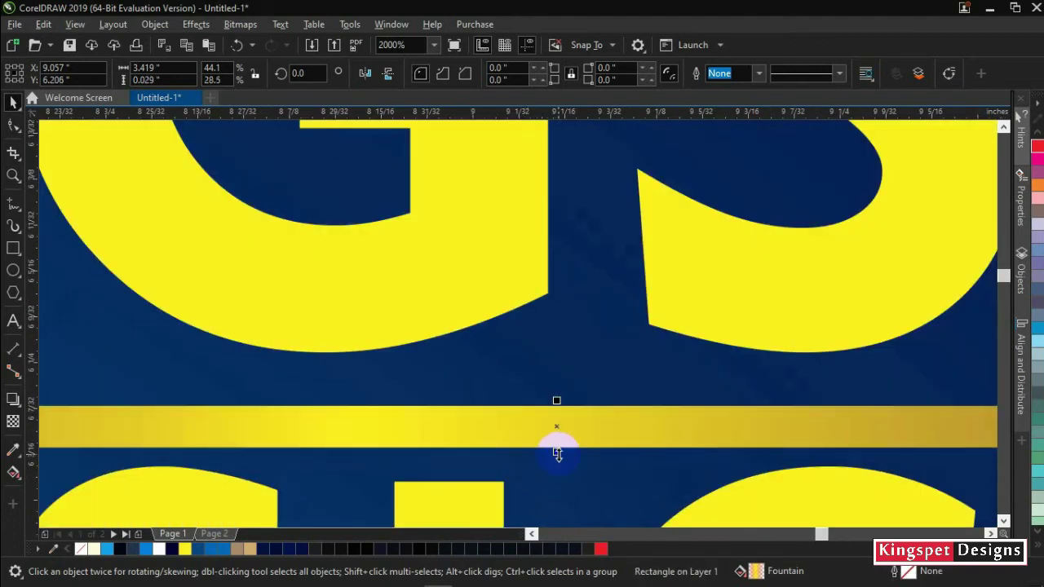
key("shift+F4")
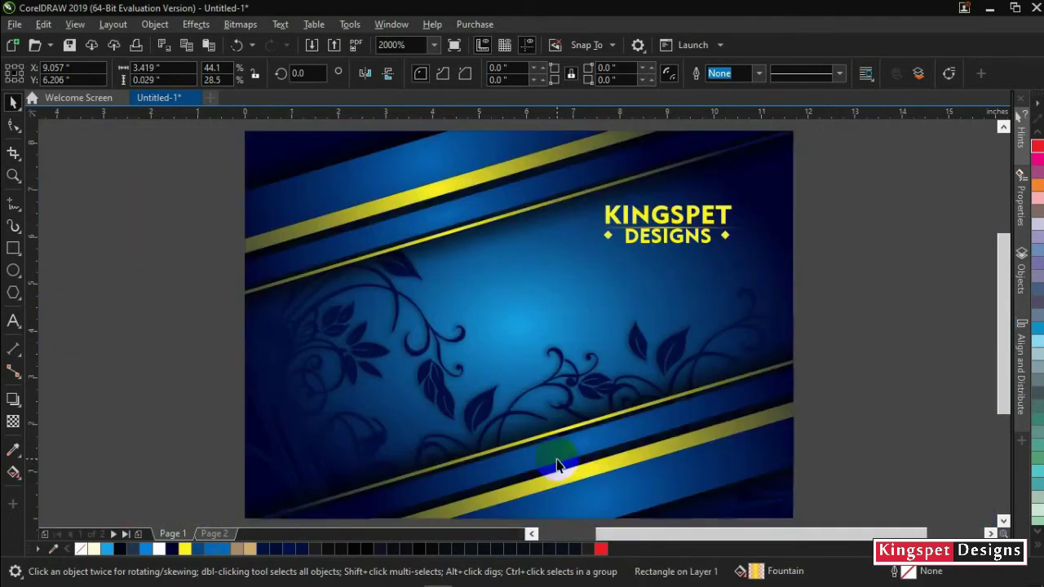
left_click(871, 316)
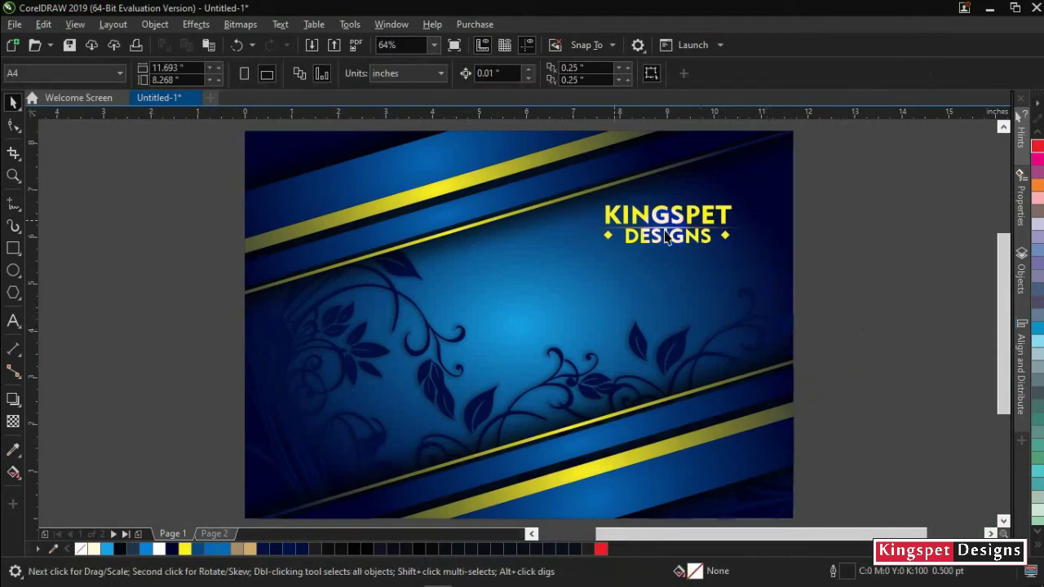
- Nudge the gradient bar to about X 9.053, Y 6.227 inches so it sits evenly between KINGSPET and DESIGNS
scroll(699, 247, "up", 4)
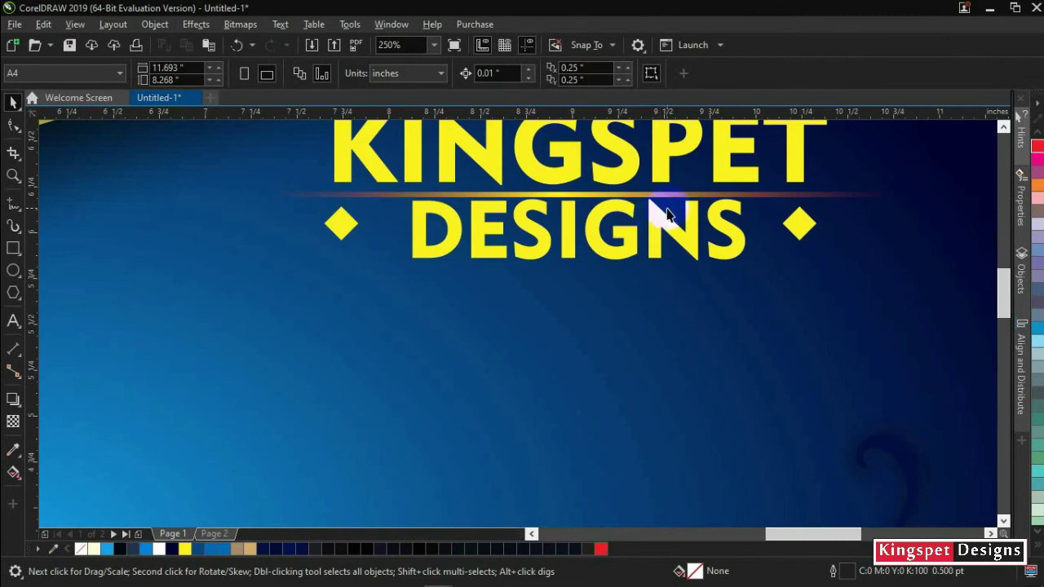
left_click(633, 196)
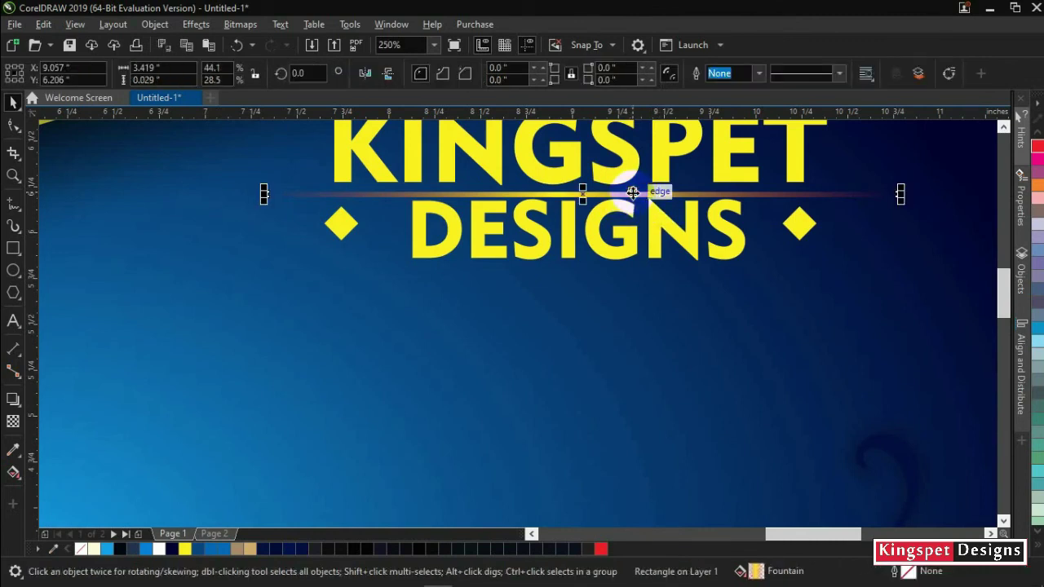
left_click_drag(633, 191, 632, 189)
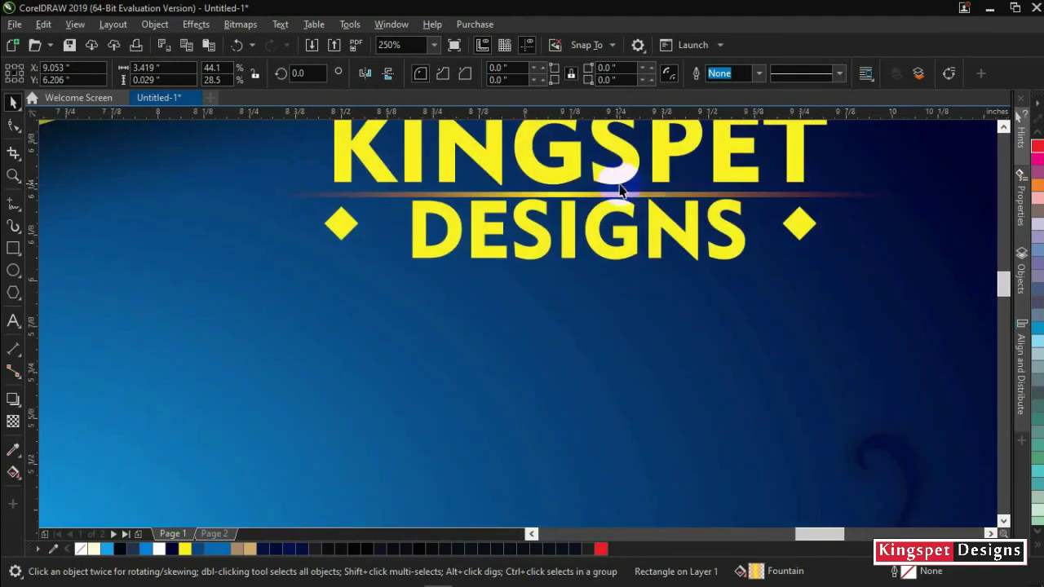
scroll(620, 189, "up", 2)
left_click_drag(568, 224, 571, 208)
scroll(571, 207, "down", 2)
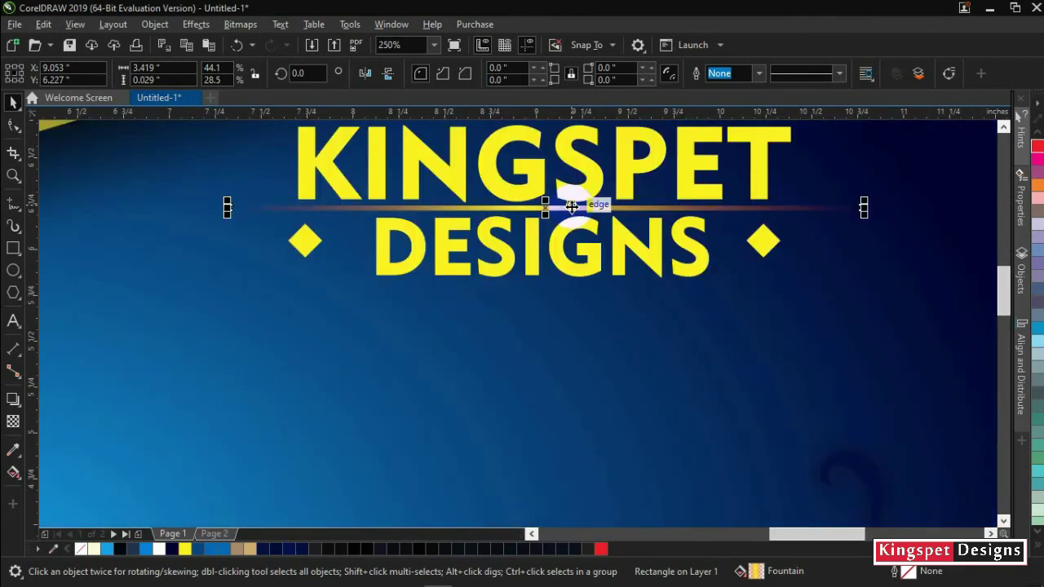
- Duplicate the gradient bar straight down to just below DESIGNS, at about Y 5.806 inches
scroll(572, 208, "down", 1)
left_click_drag(574, 210, 573, 247)
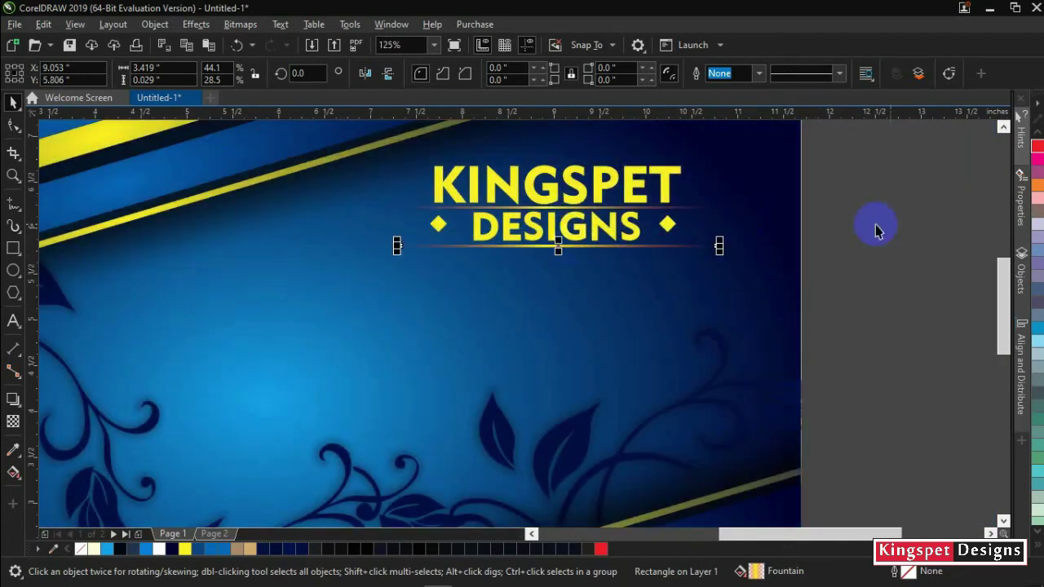
left_click(911, 225)
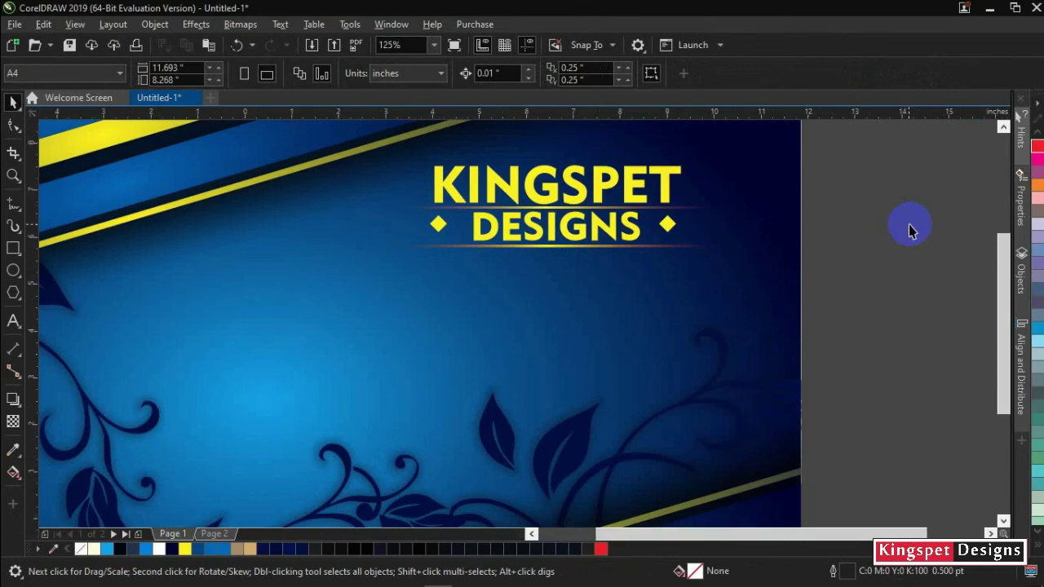
scroll(908, 224, "down", 1)
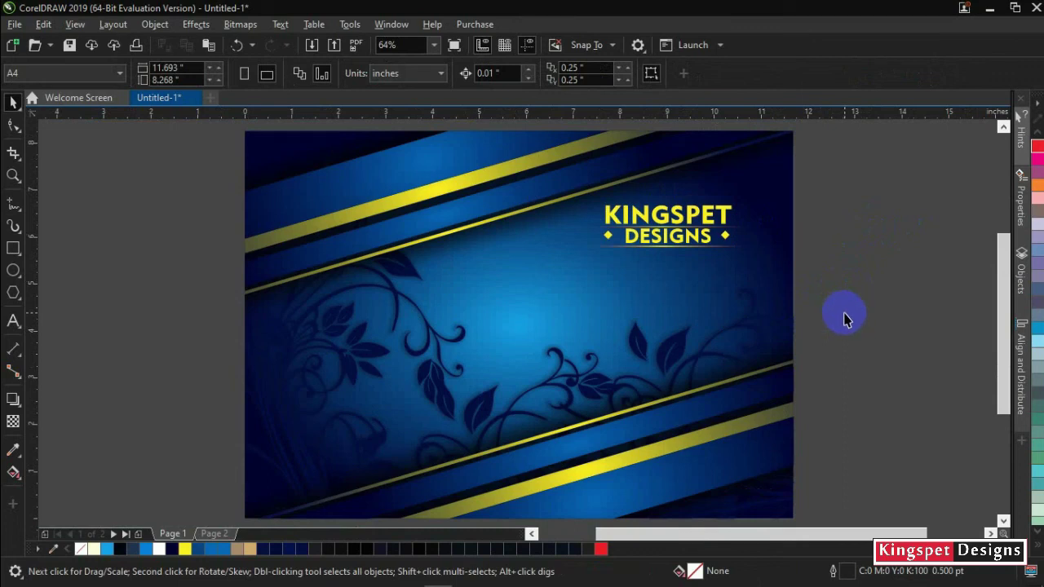
- Paste the copied "On the Insert tab" paragraph as artistic text beside the page, maintaining fonts and formatting with Force CMYK Black
left_click(13, 320)
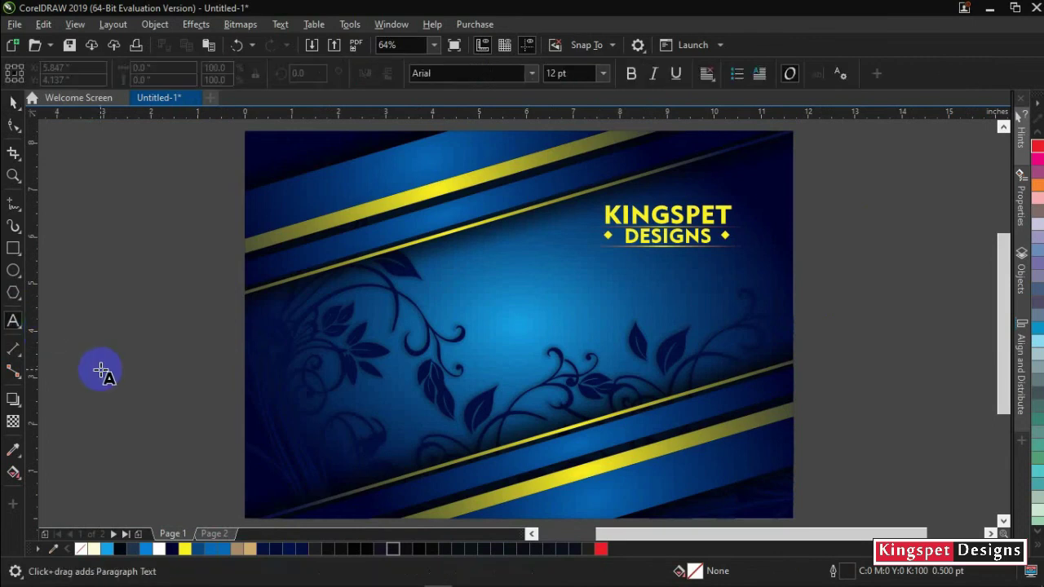
left_click(101, 365)
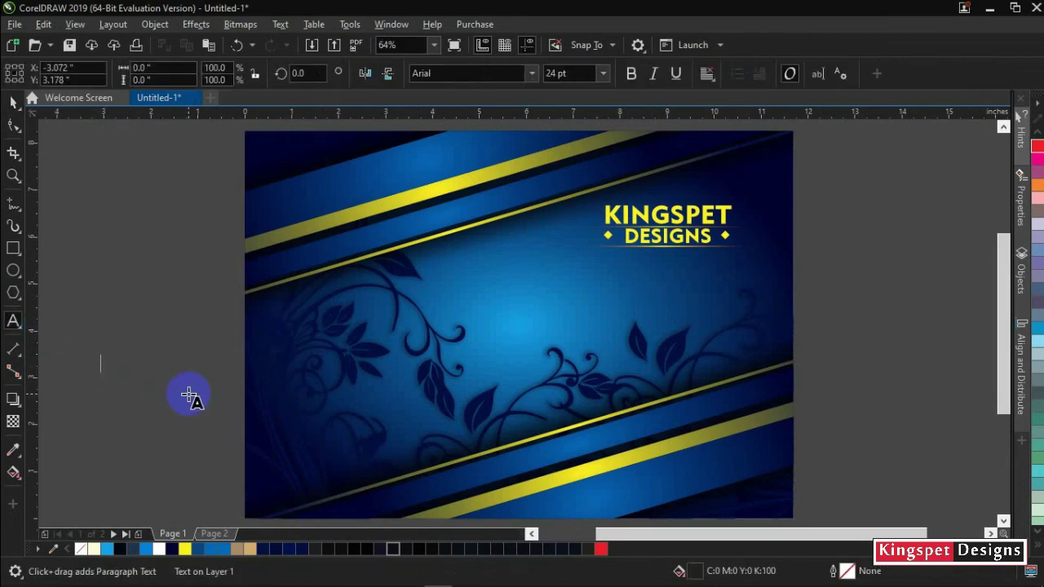
key("ctrl+v")
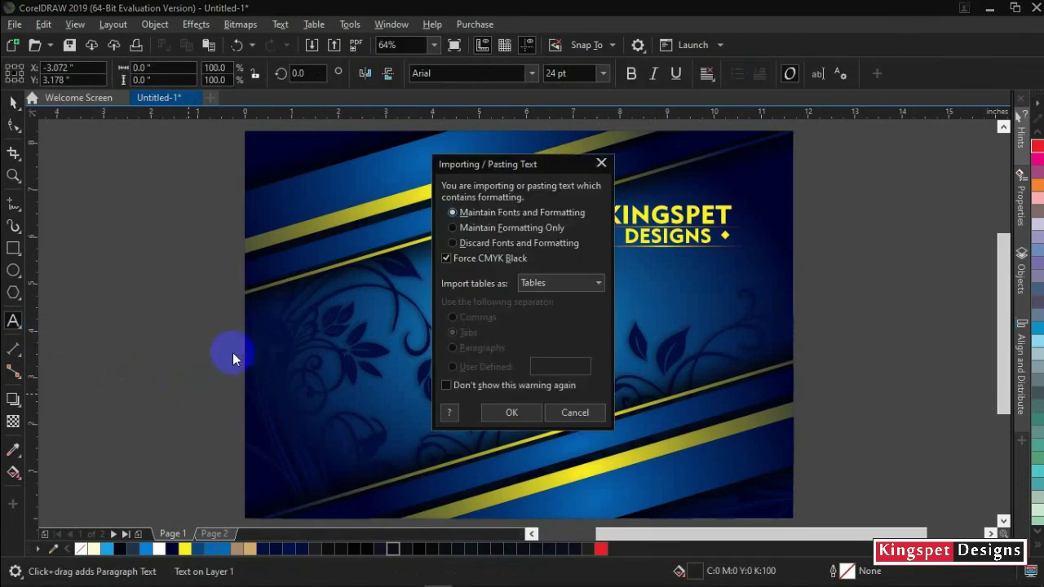
left_click(503, 414)
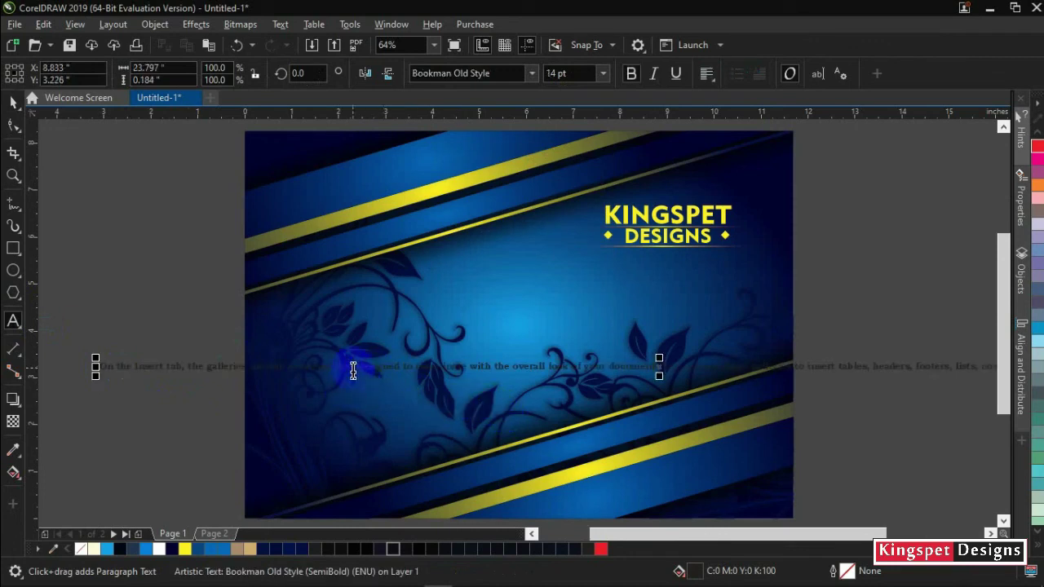
- Break the pasted text into five lines, starting new ones at "designed", "document", "headers" and "building", and center-align it
left_click(360, 366)
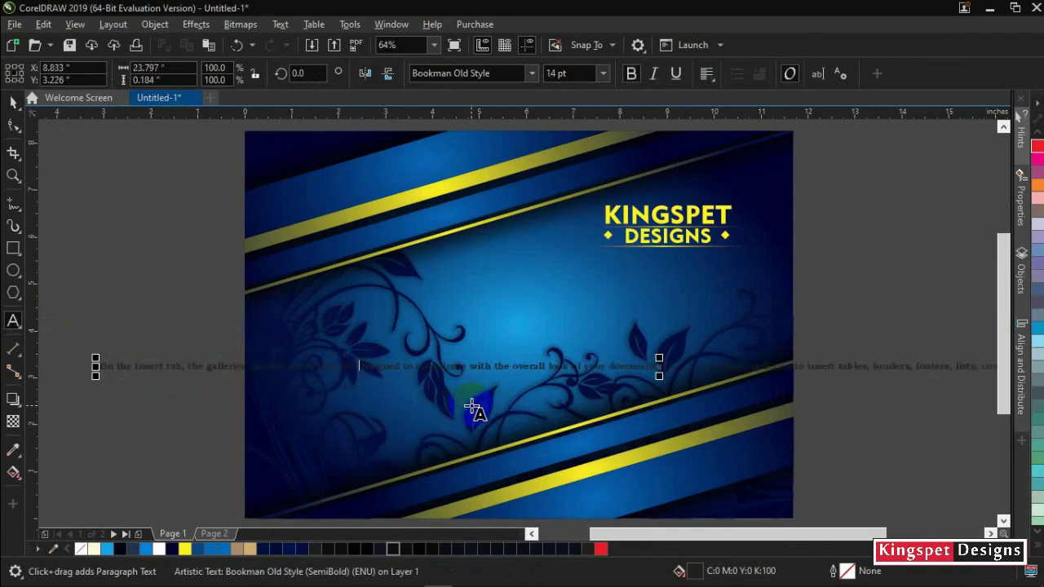
key("Return")
left_click(361, 378)
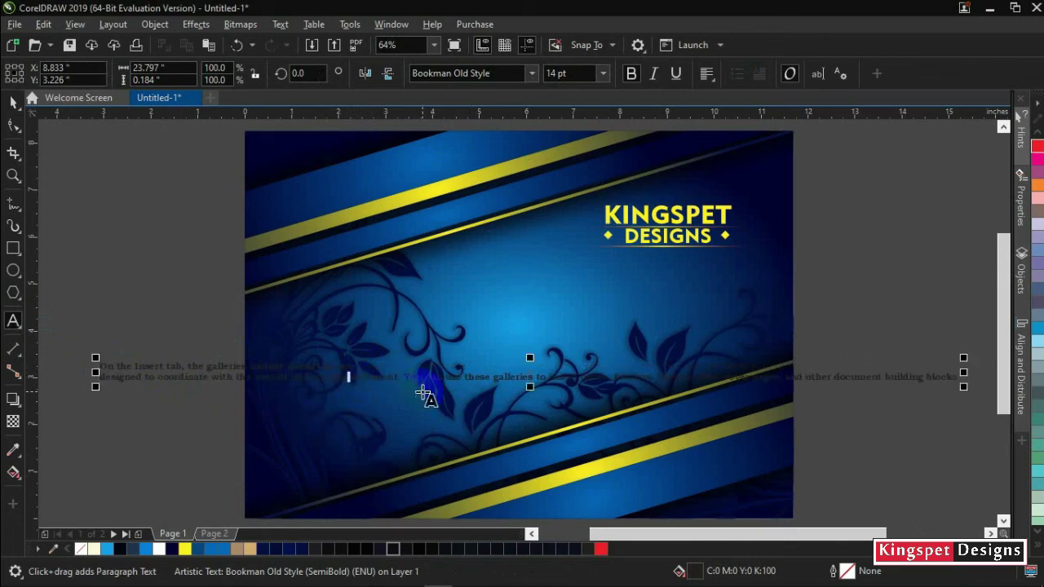
key("Return")
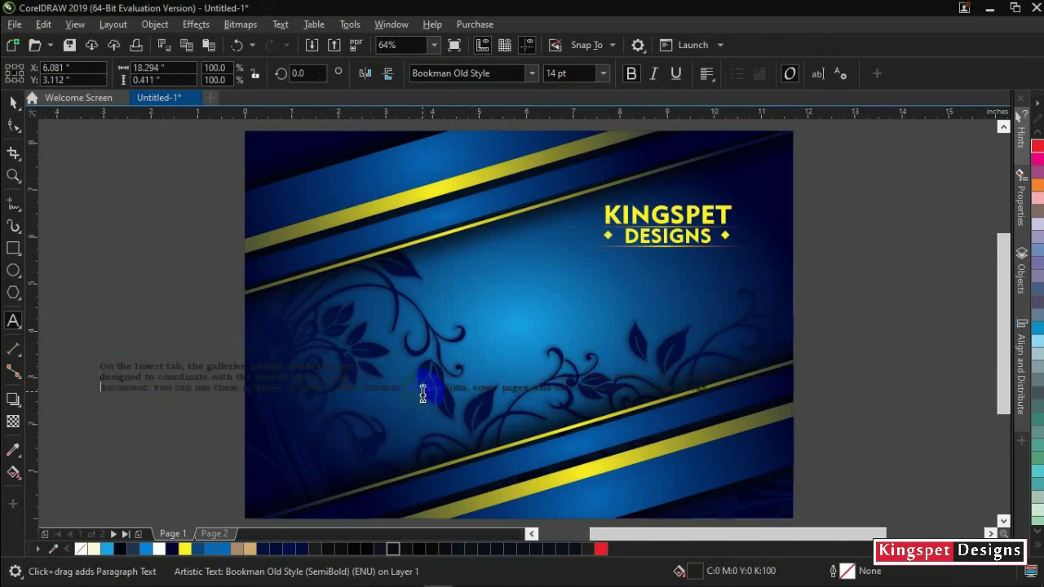
left_click(365, 390)
key("Return")
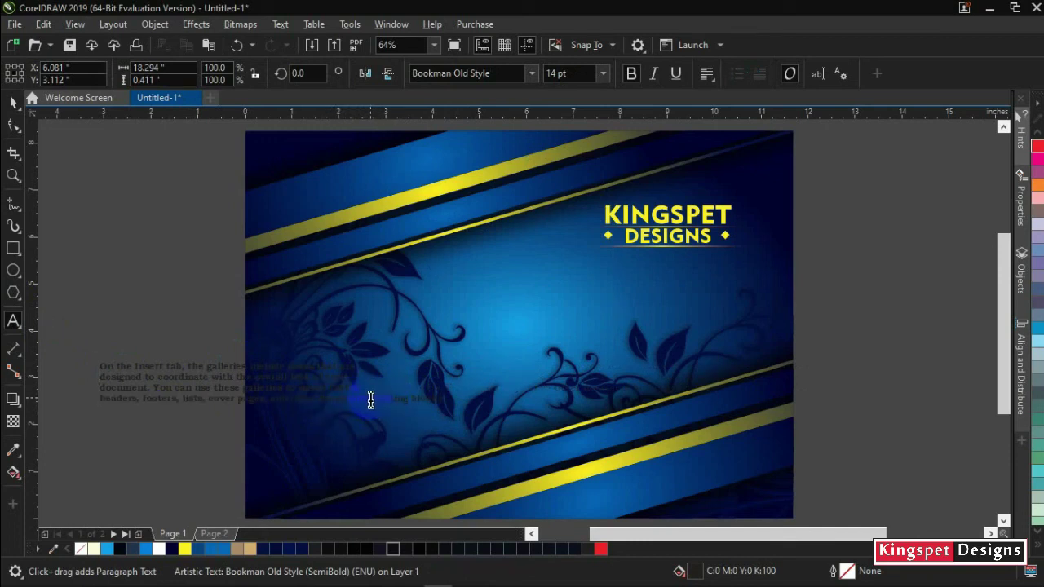
left_click(371, 400)
key("Return")
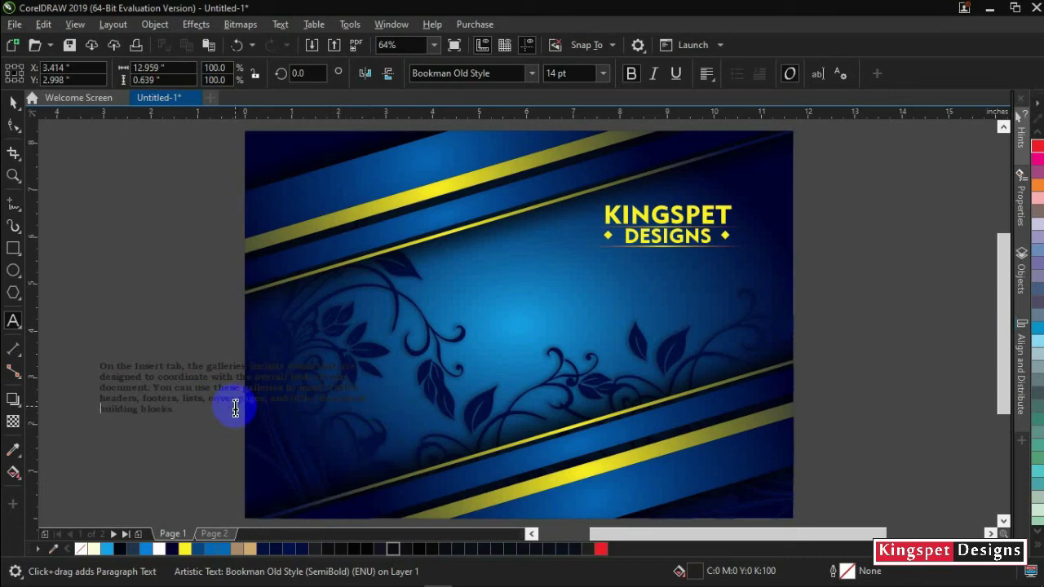
key("ctrl+e")
- Scale the text block down to about 2.67 inches wide and move it directly below the KINGSPET DESIGNS title
left_click(13, 103)
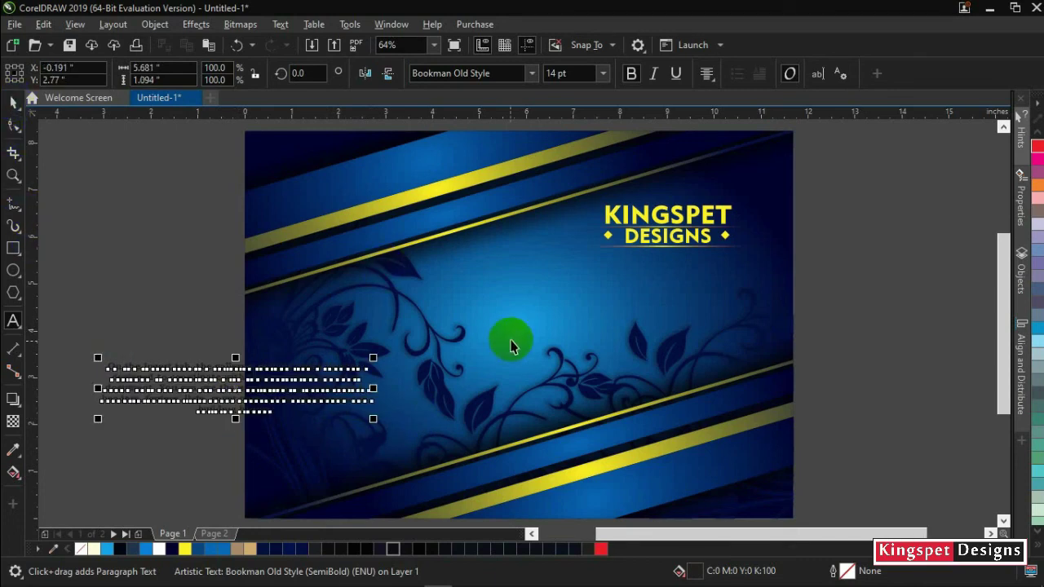
left_click_drag(373, 357, 195, 406)
left_click(186, 478)
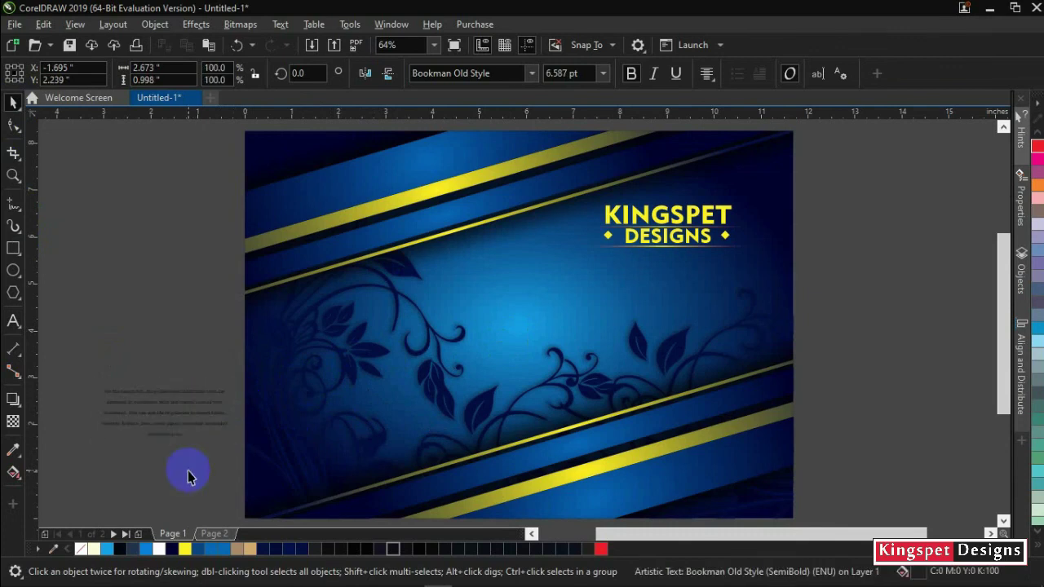
left_click(179, 422)
left_click_drag(180, 420, 678, 283)
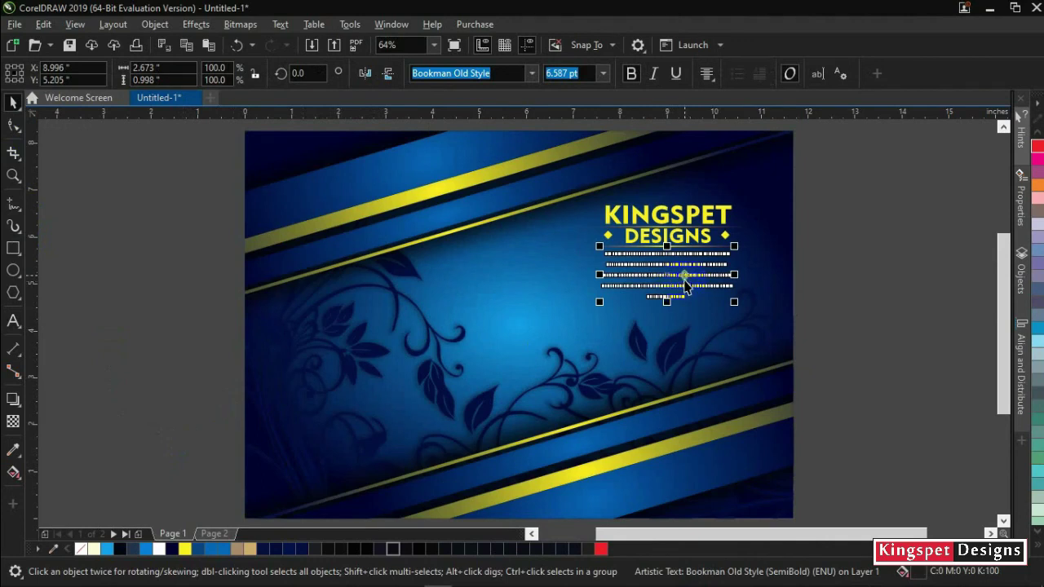
- Enlarge the text block to about 3.92 inches wide and center it under the title at about X 9.075, Y 5.115 inches
scroll(661, 260, "up", 2)
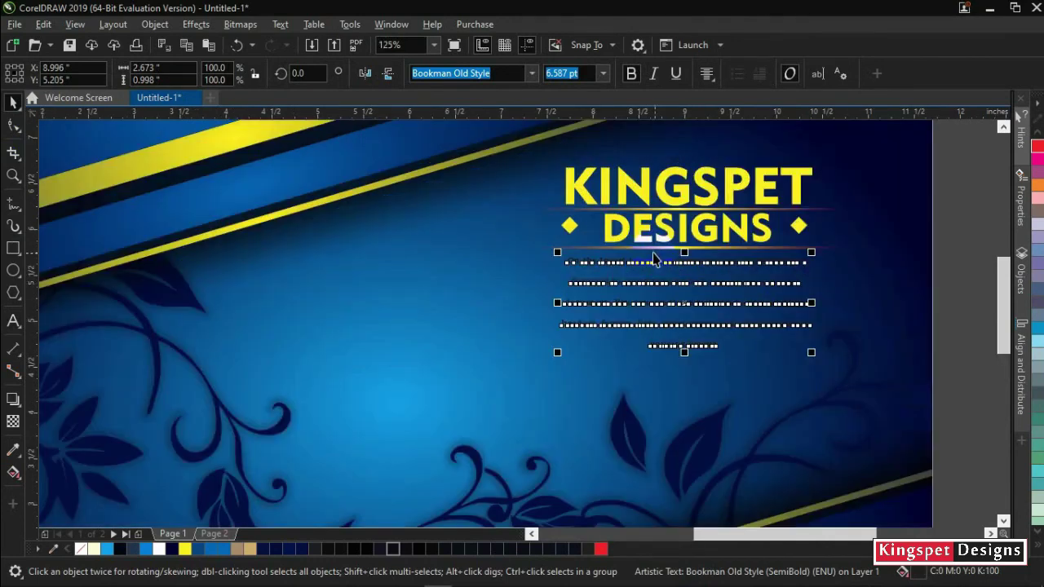
left_click(951, 261)
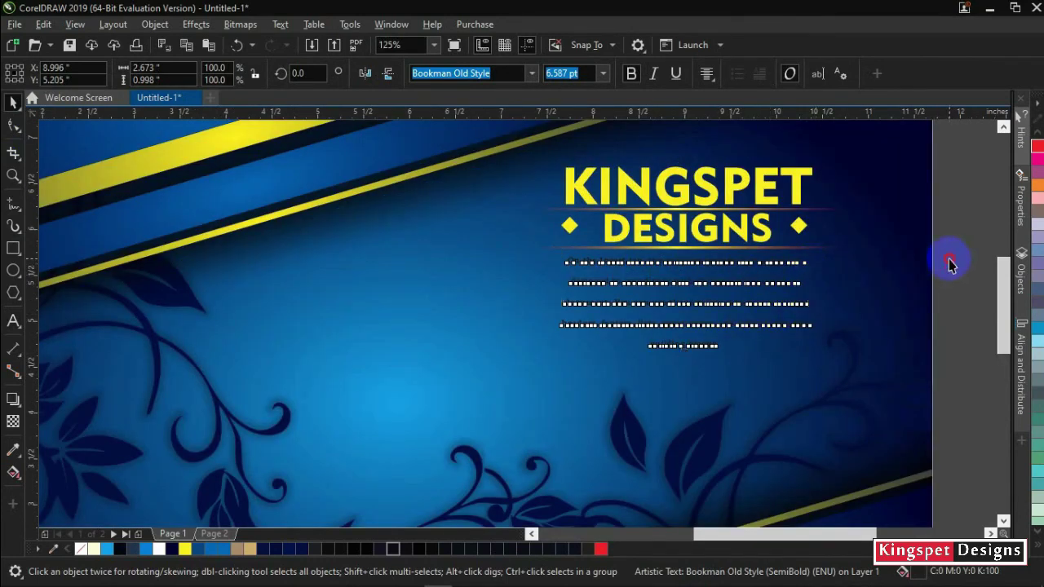
left_click(724, 293)
left_click_drag(810, 244, 757, 286)
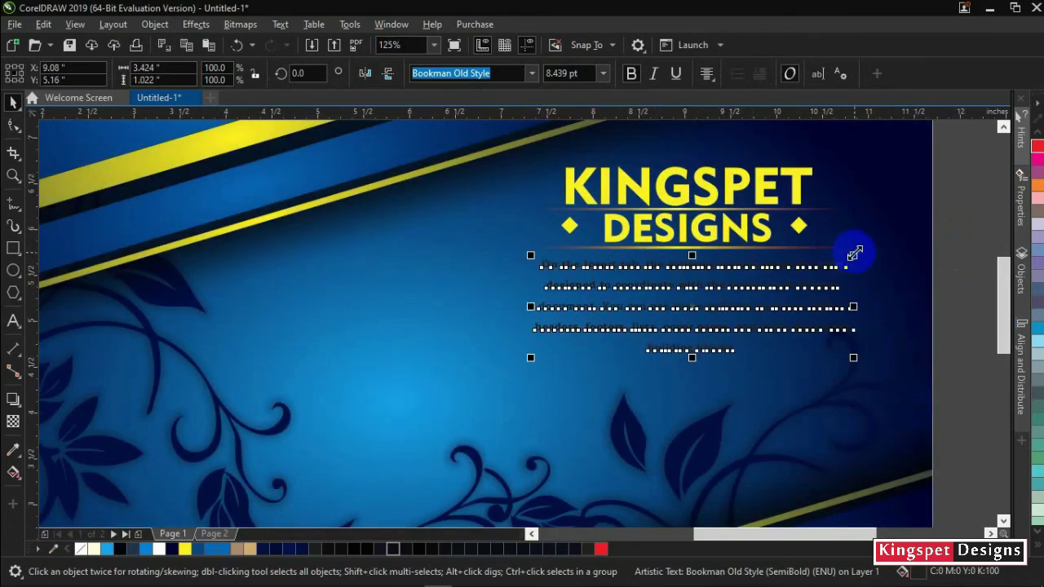
left_click_drag(854, 254, 899, 239)
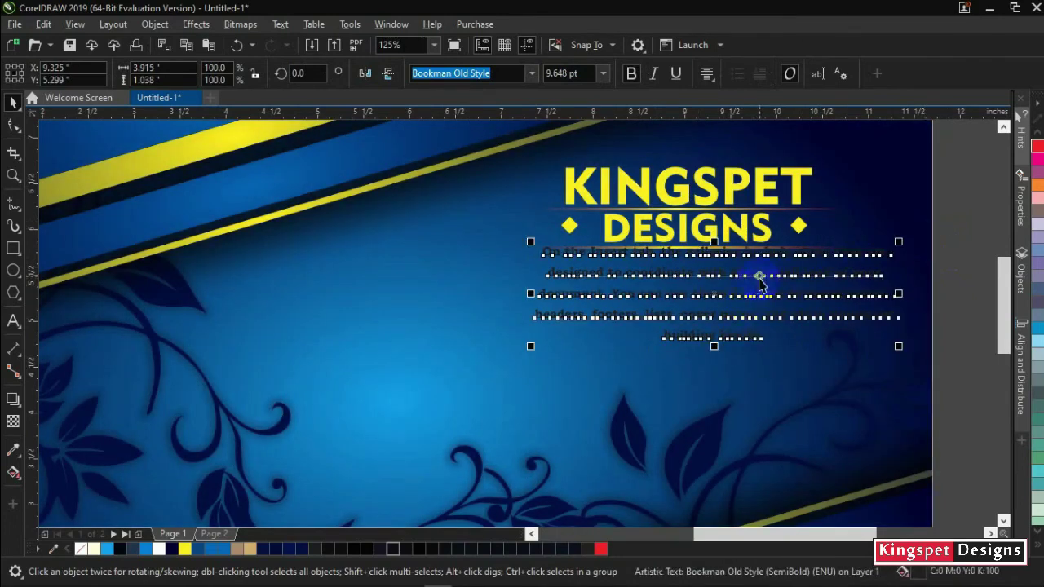
left_click_drag(758, 279, 742, 293)
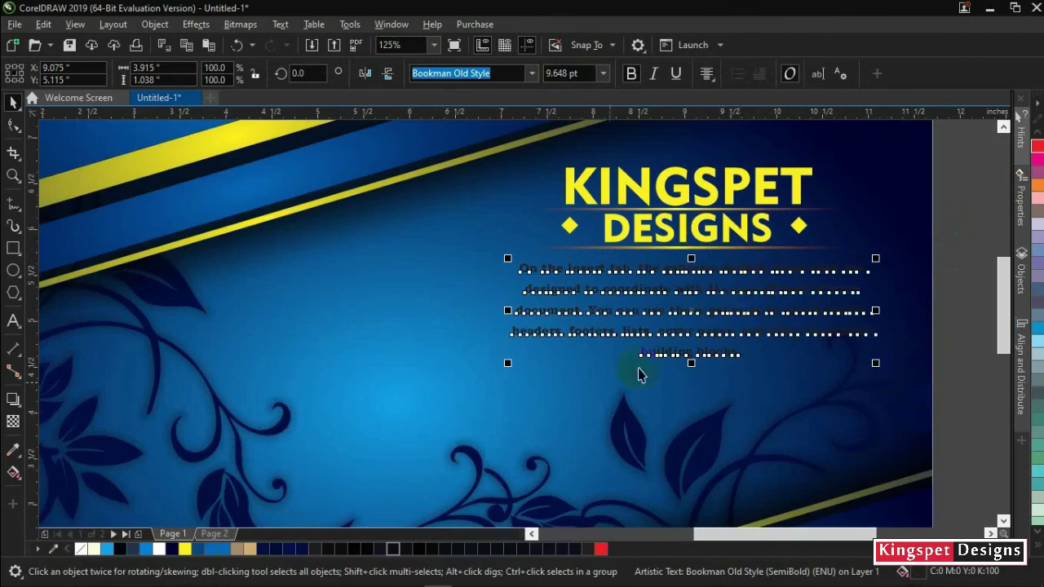
- Fill the text block below the title with yellow
left_click(185, 549)
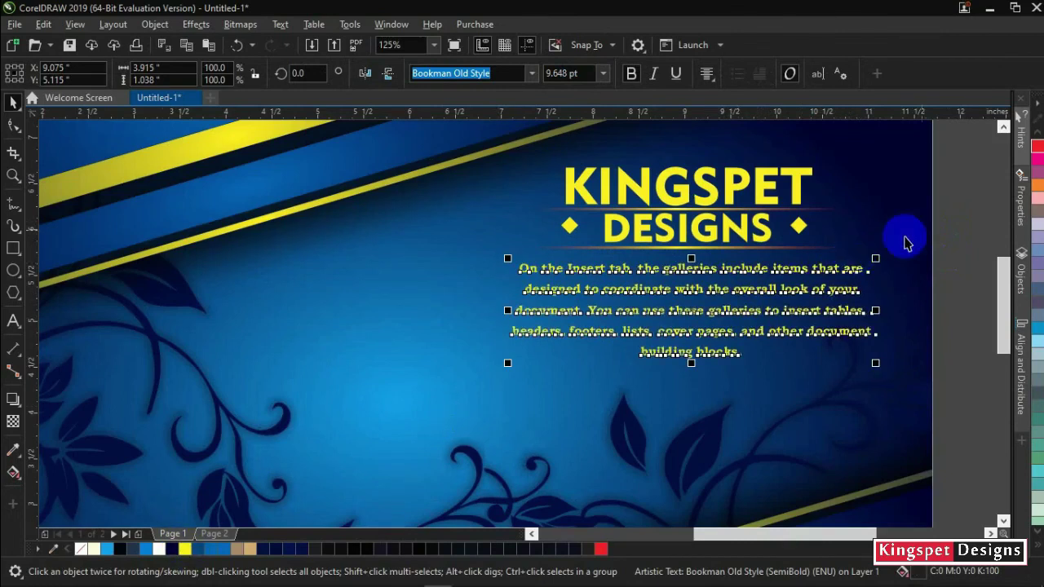
left_click(959, 210)
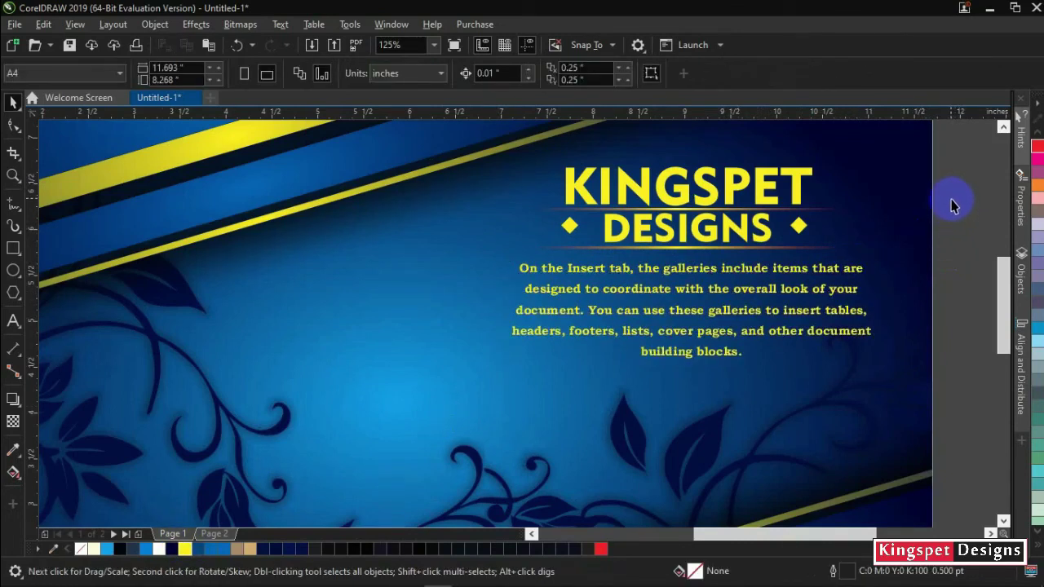
key("shift+F4")
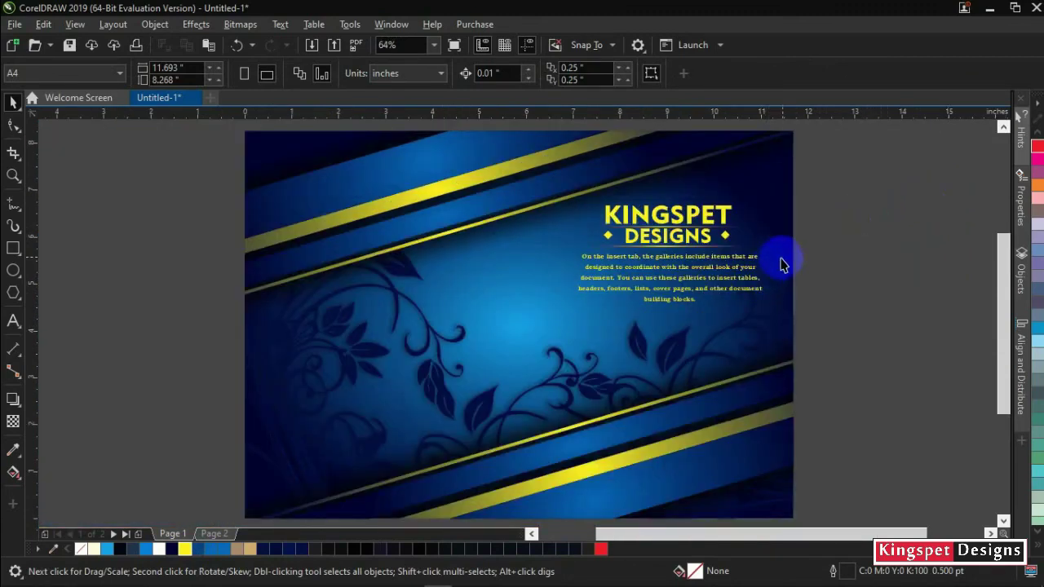
- Slightly tighten the line spacing of the yellow text block with the Shape tool
left_click(721, 285)
left_click(13, 124)
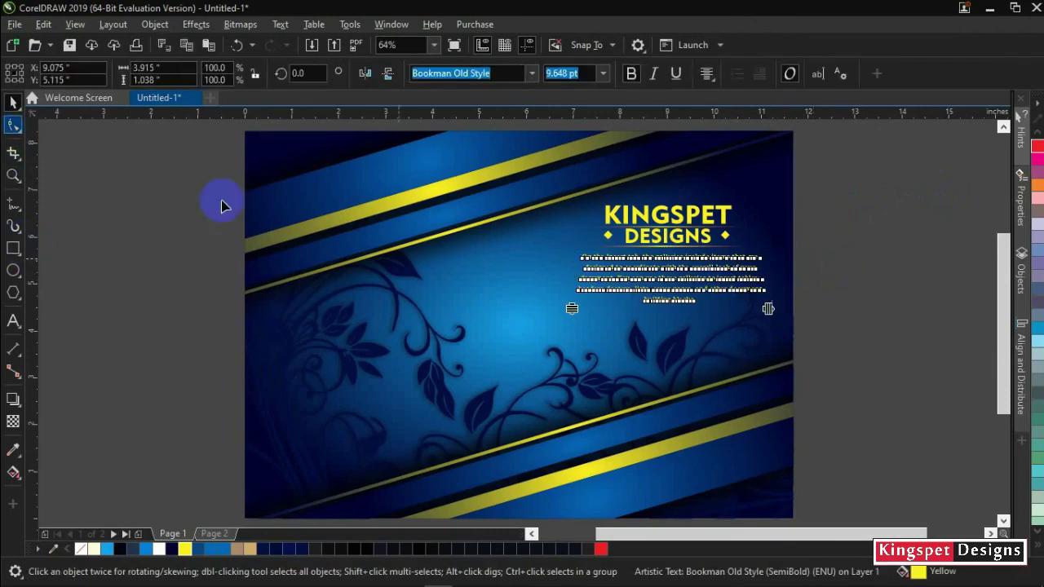
left_click_drag(572, 308, 571, 305)
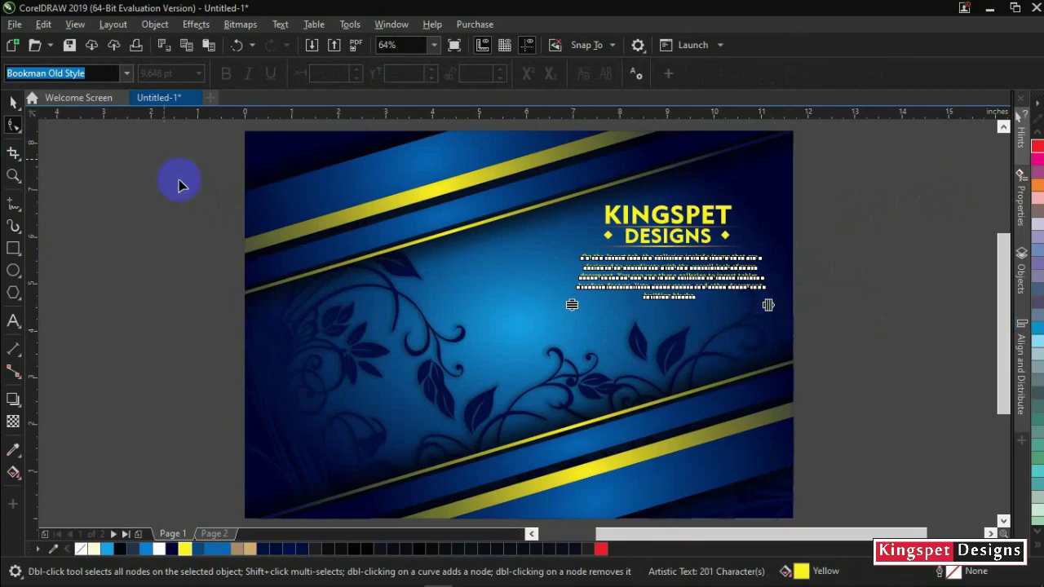
left_click(9, 99)
left_click(47, 148)
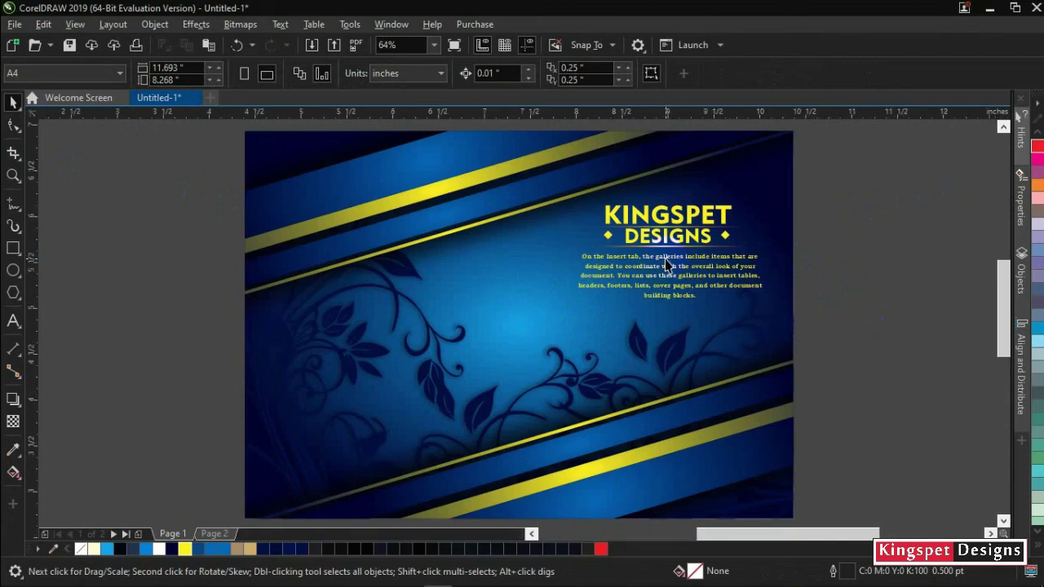
- Scale the title, diamonds and both gradient bars together to about 3.72 inches wide and lower them to about Y 6.203 inches
scroll(665, 259, "up", 3)
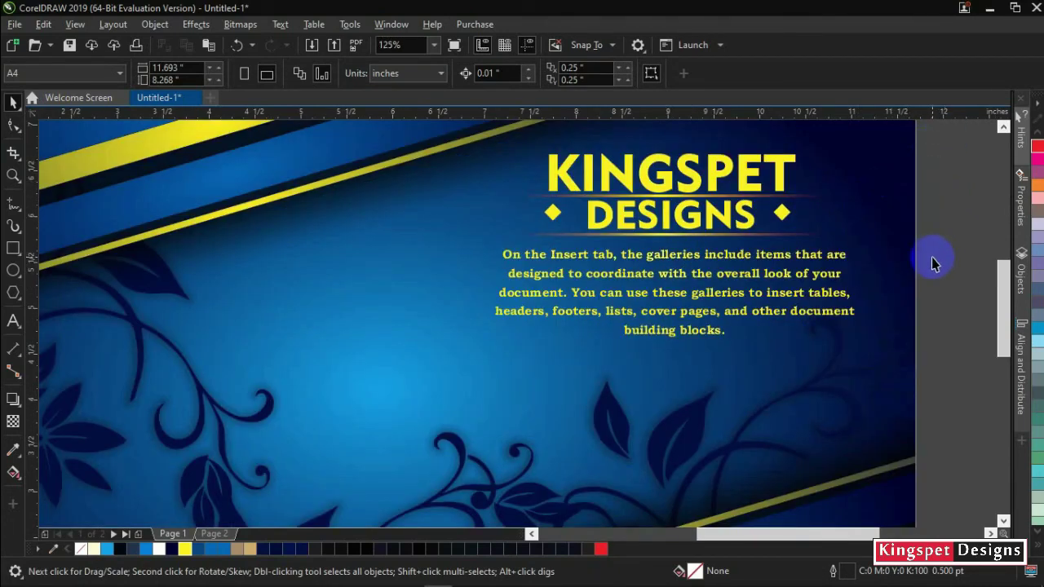
left_click_drag(934, 262, 486, 111)
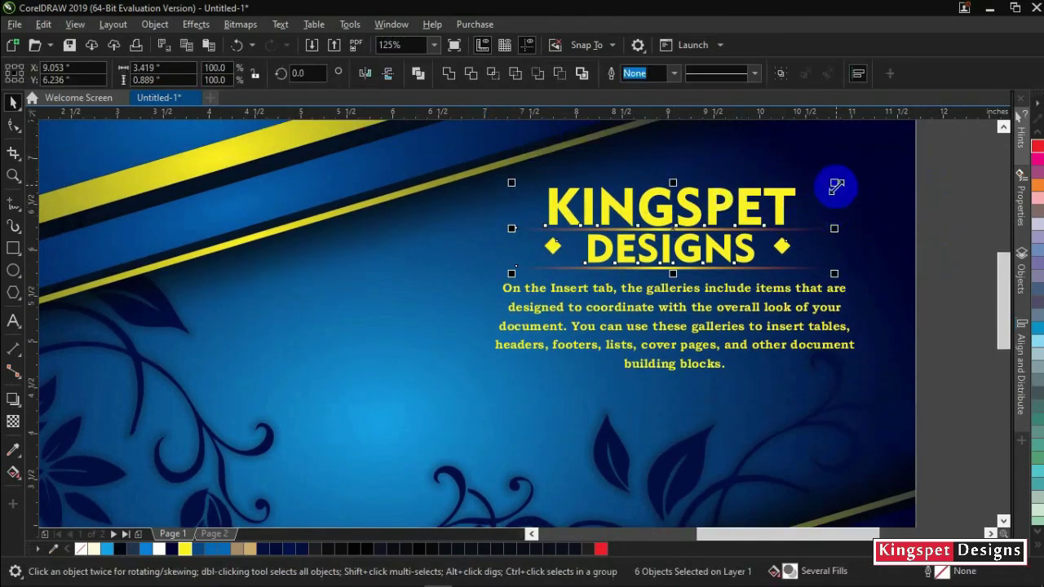
left_click_drag(836, 186, 850, 181)
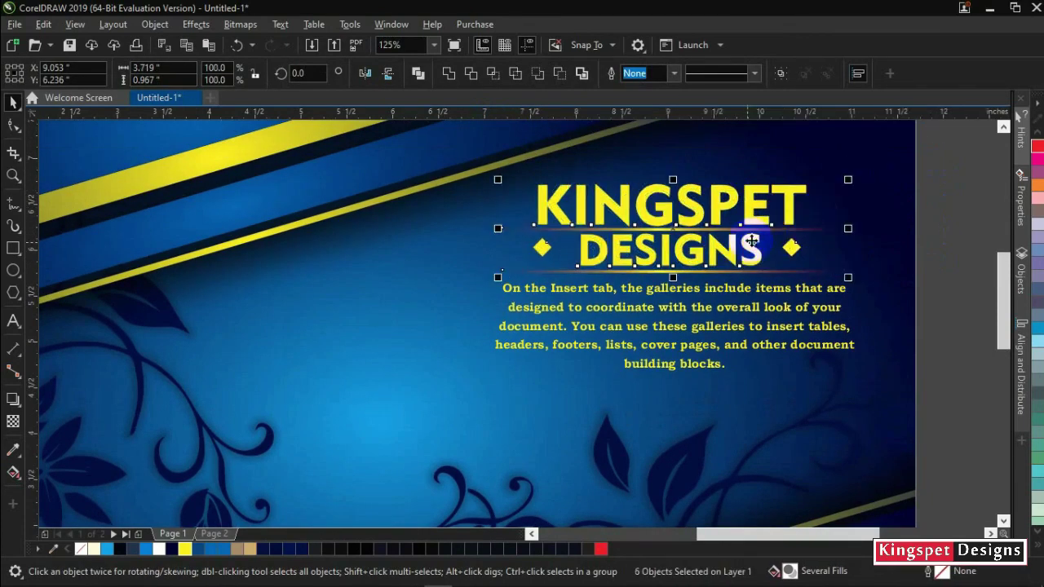
left_click_drag(752, 241, 752, 243)
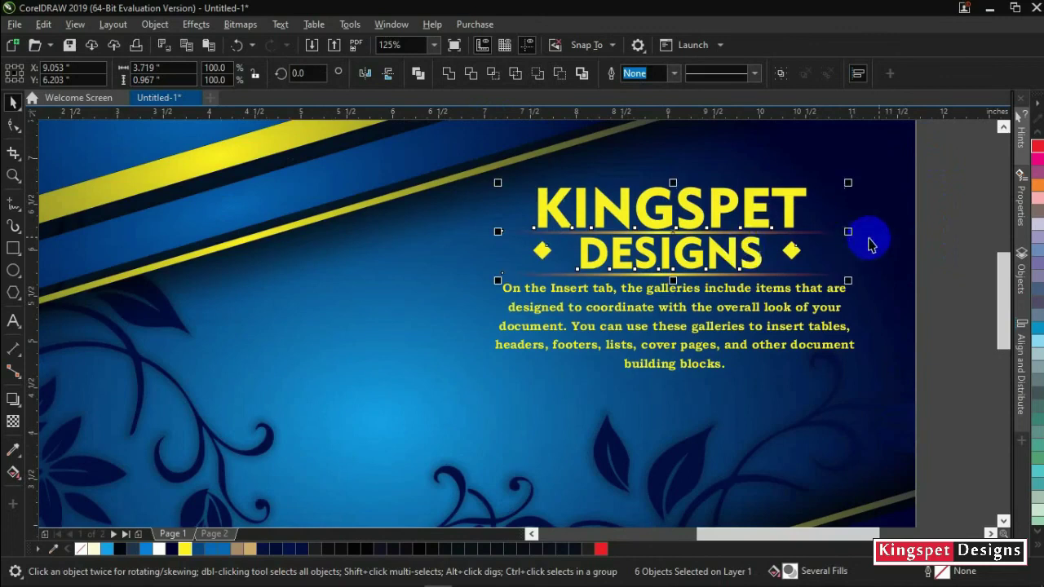
left_click(933, 232)
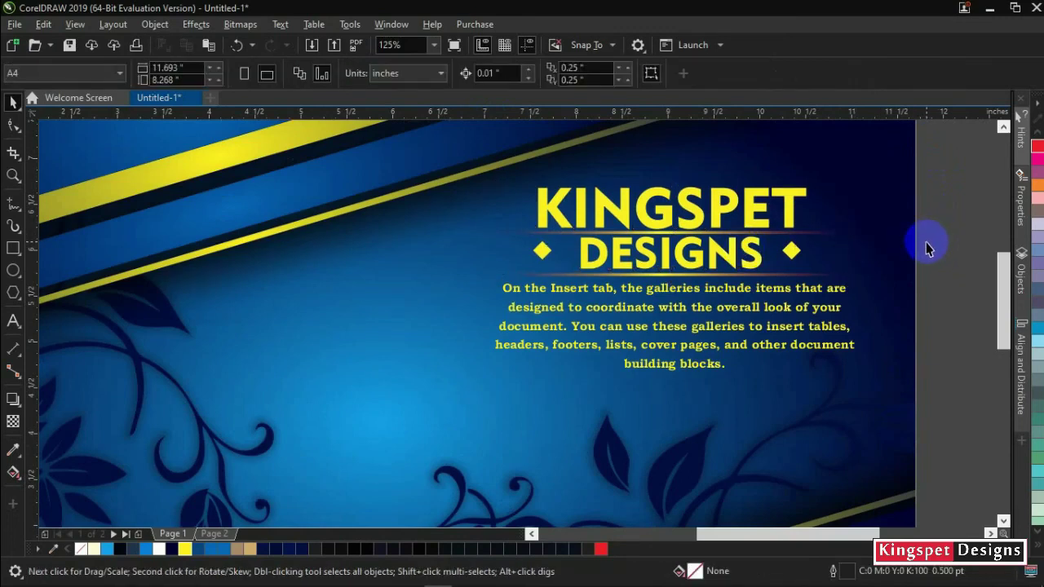
key("F3")
key("F3")
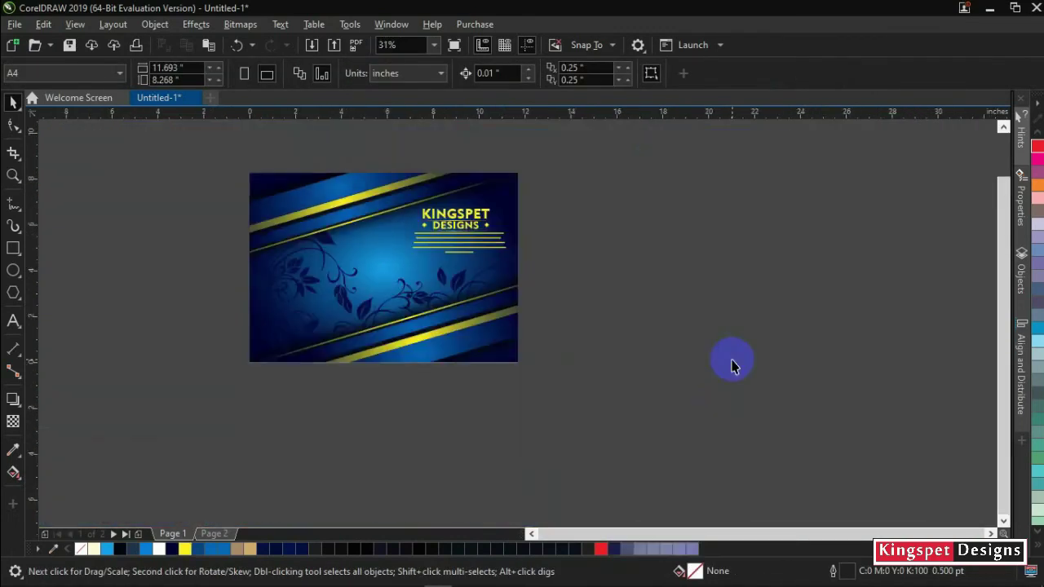
key("F4")
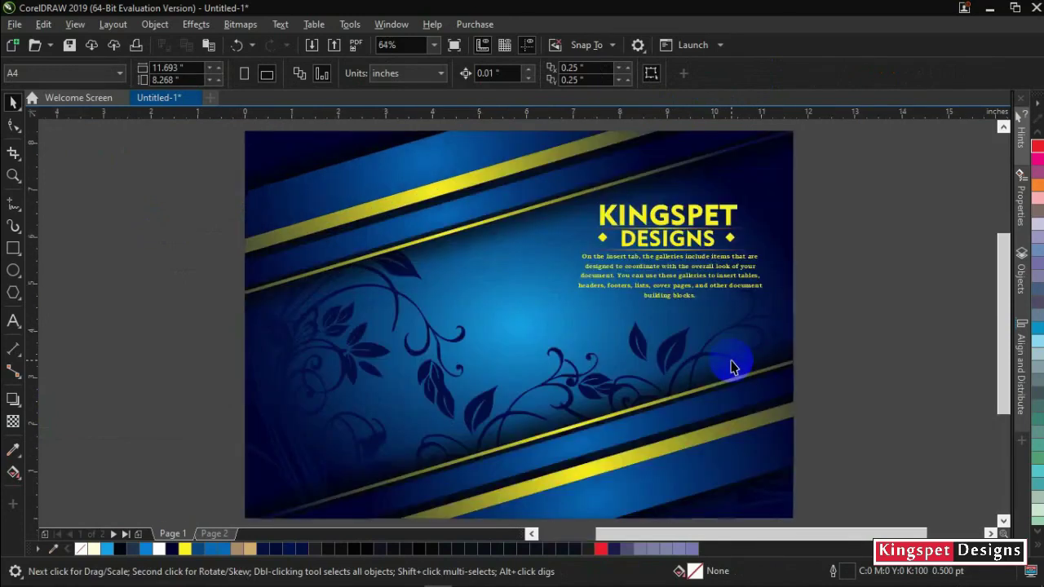